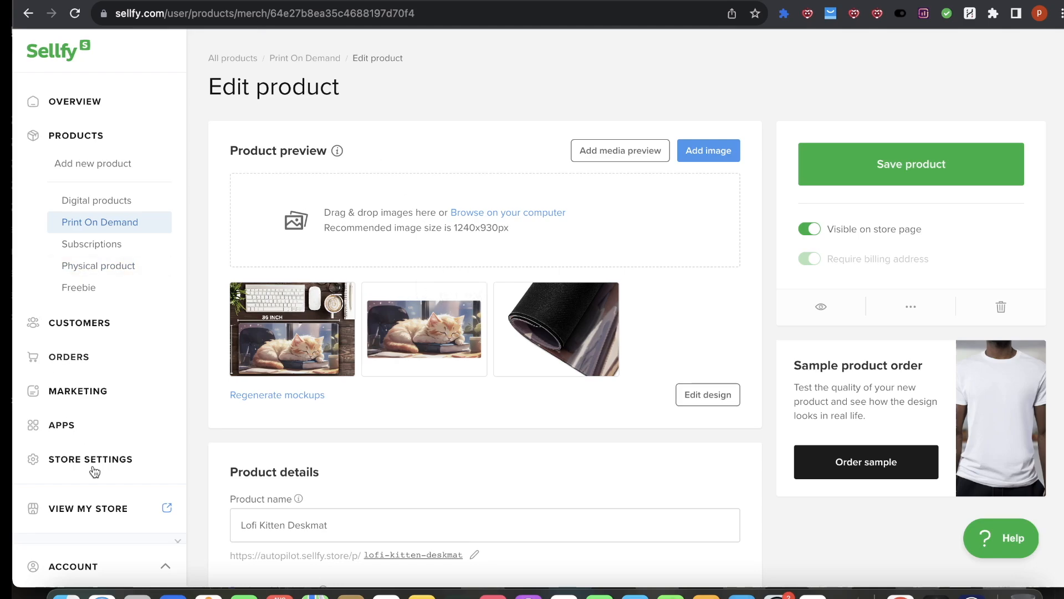
Step: Switch to Luminar Neo, review the upscaled sleeping-kitten image in the catalog, and return to the browser
mouse_move(304, 302)
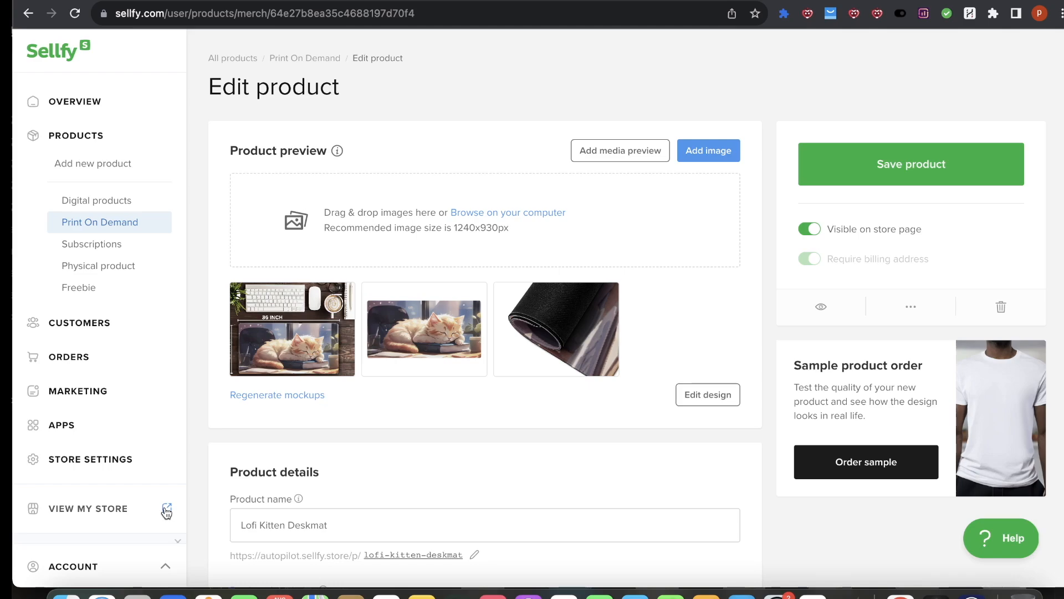
mouse_move(477, 335)
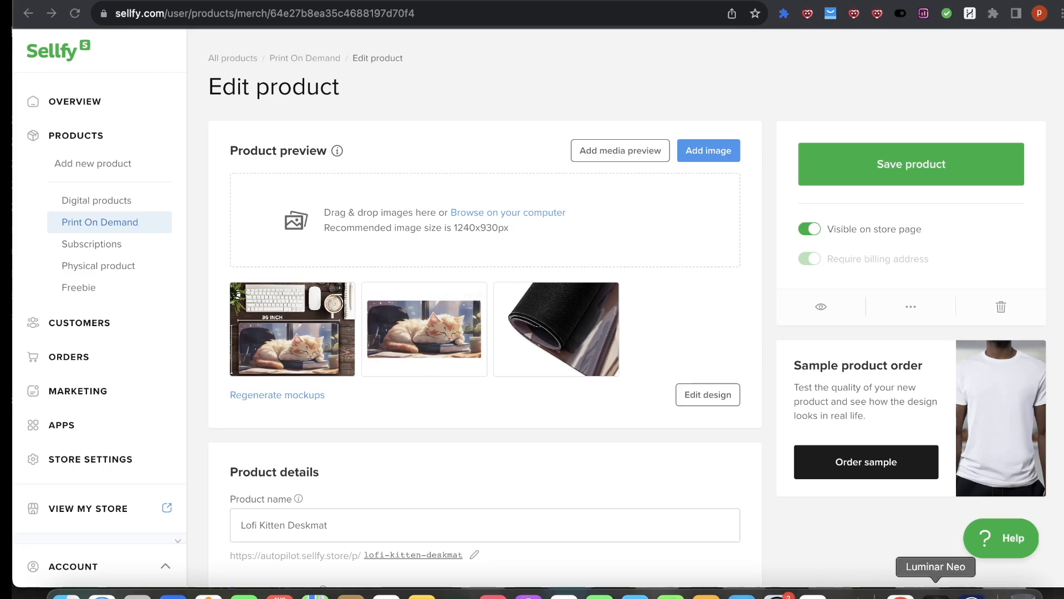
left_click(917, 595)
scroll(621, 382, "up", 4)
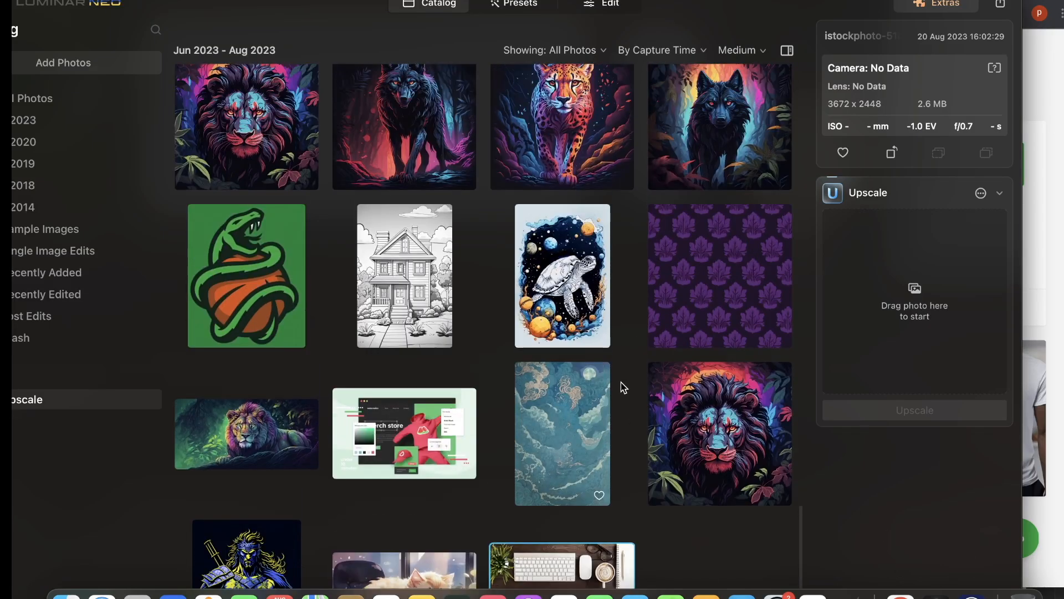
scroll(542, 389, "down", 4)
left_click(424, 542)
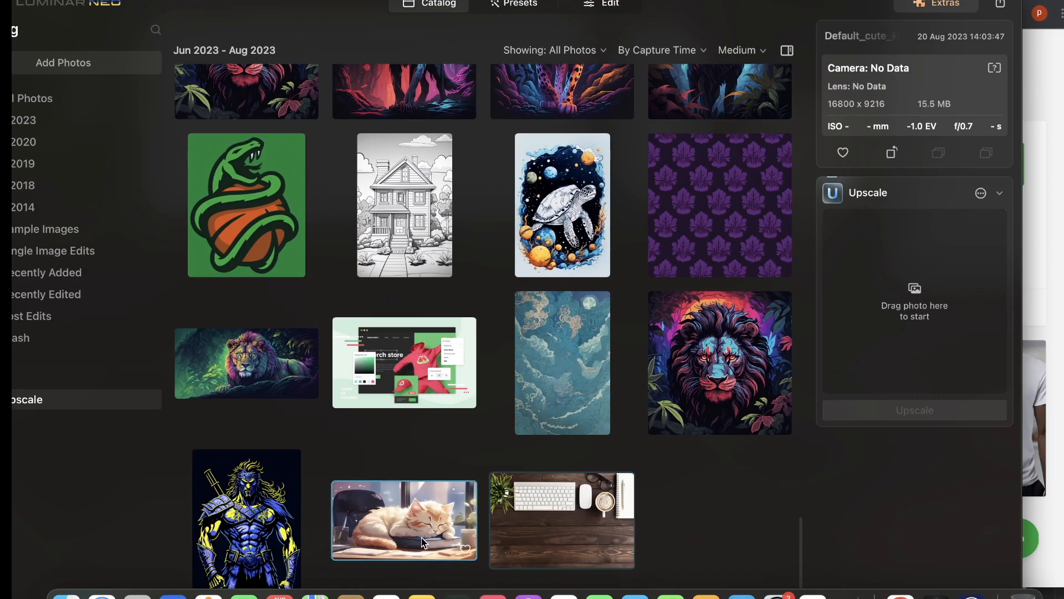
left_click_drag(822, 3, 814, 49)
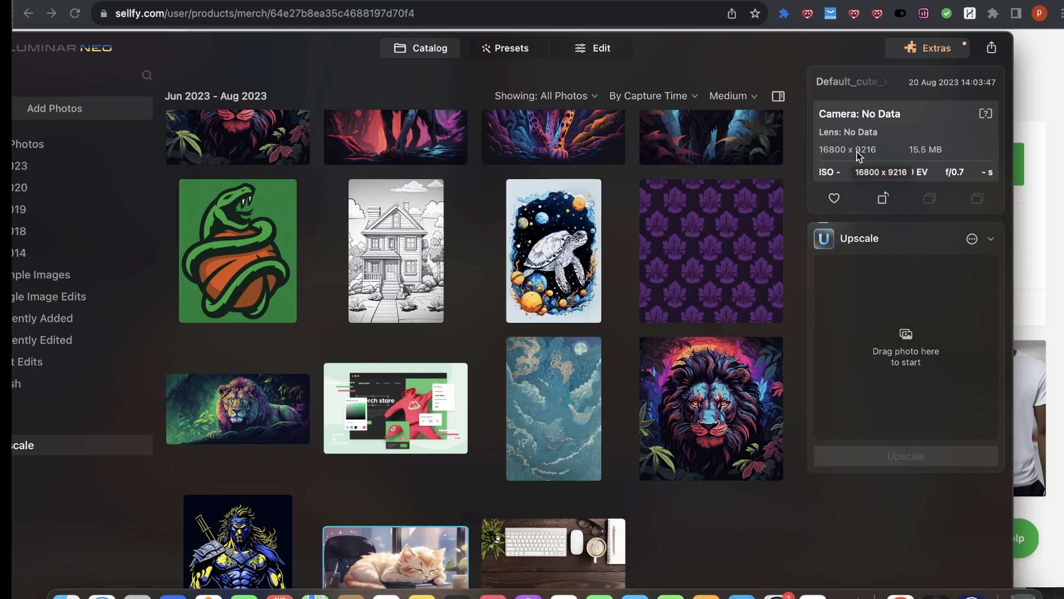
left_click(1053, 153)
scroll(494, 387, "down", 2)
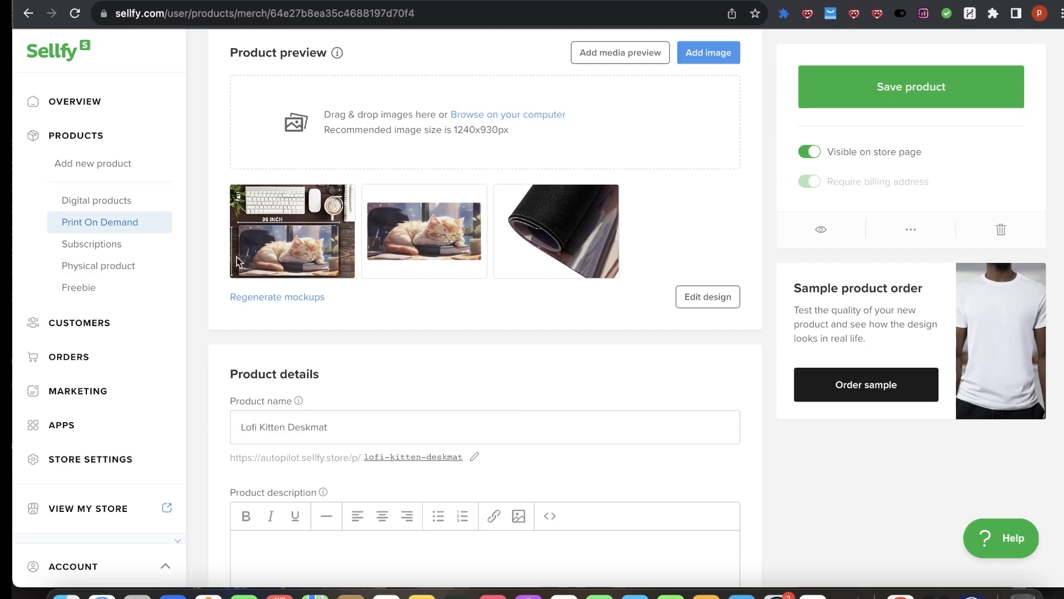
Step: Preview the product's mockup images one by one in the full-screen image viewer
mouse_move(475, 242)
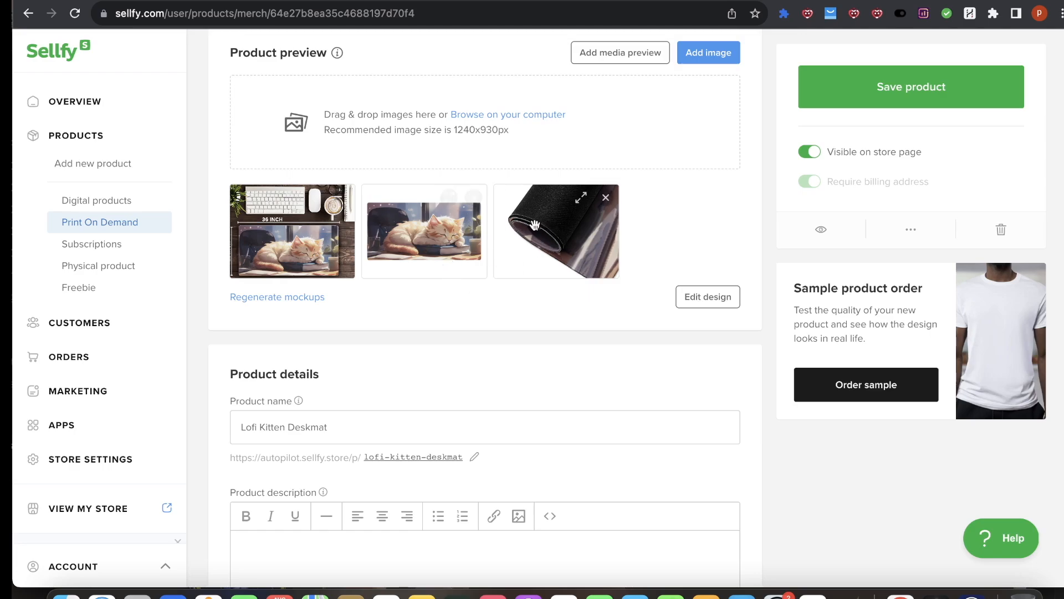
left_click(445, 203)
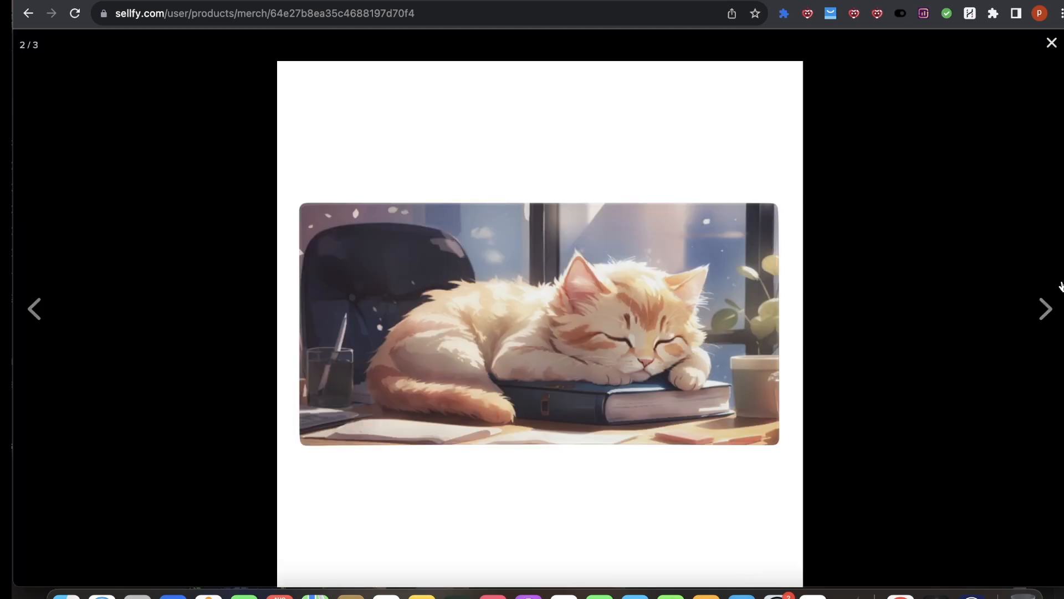
left_click(1046, 309)
left_click(807, 328)
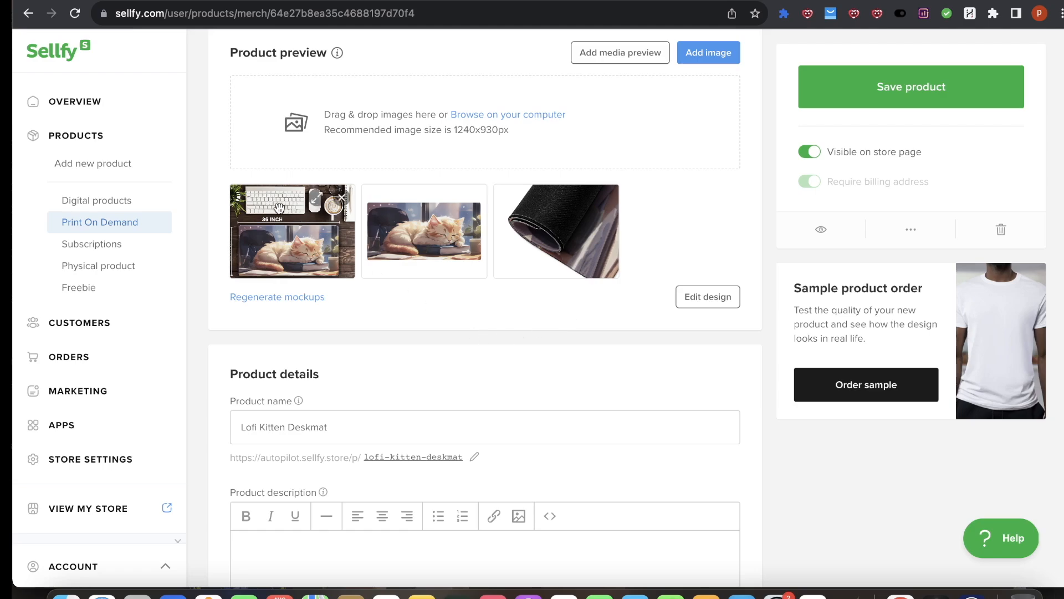
left_click(313, 206)
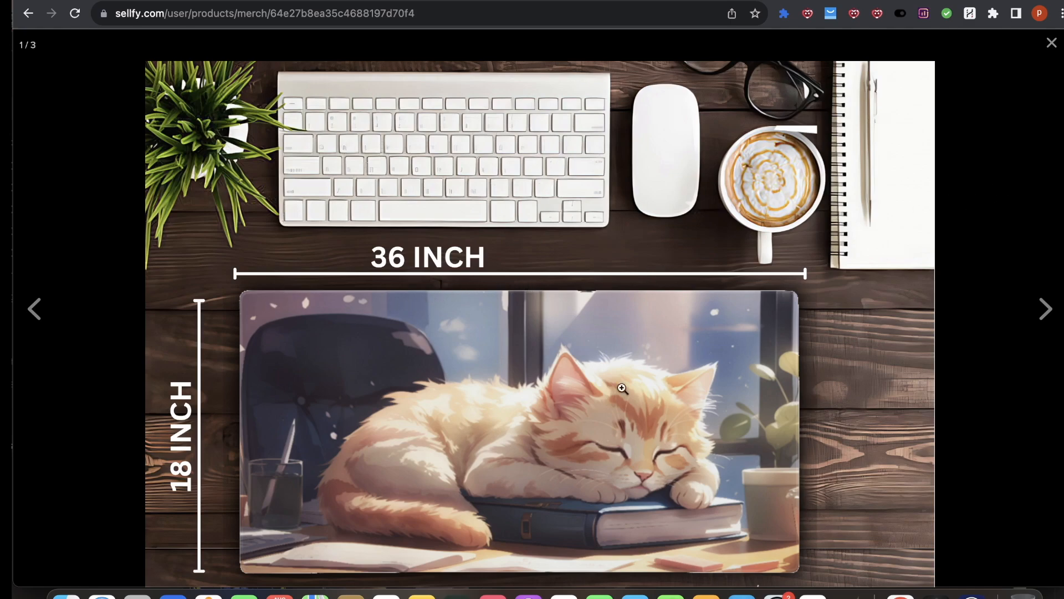
key("Escape")
scroll(355, 422, "down", 2)
scroll(355, 421, "up", 2)
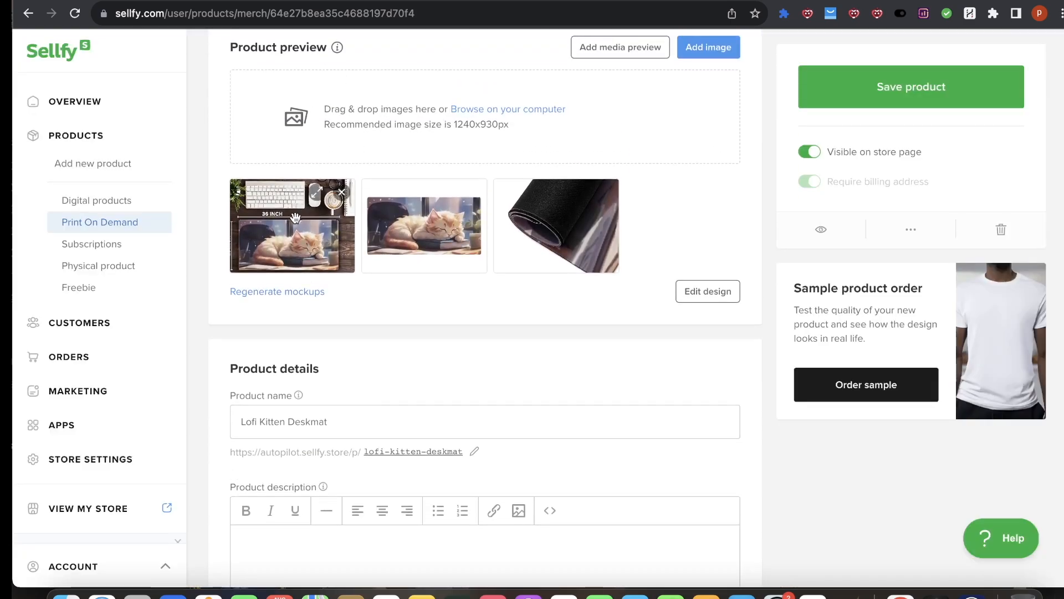
left_click(320, 193)
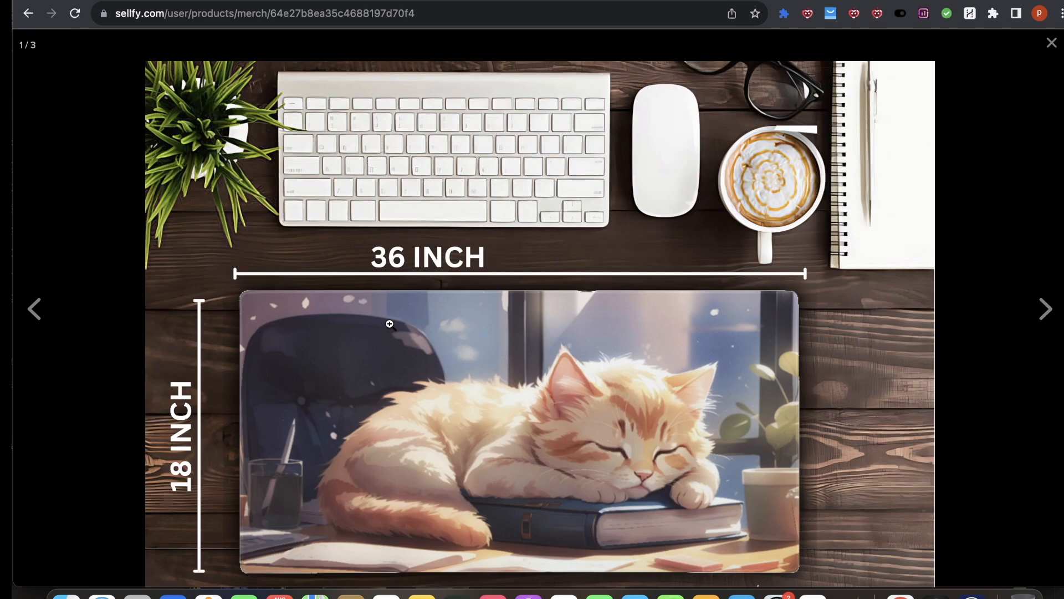
Step: Switch to the Placeit tab and play the desk pad video mockup with the kitten design
left_click(673, 1)
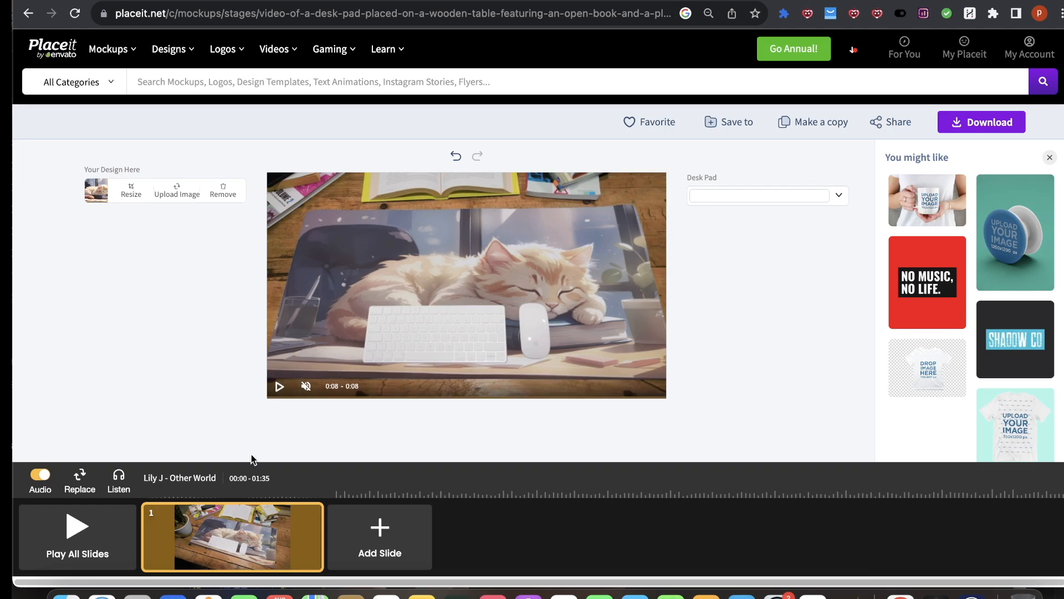
left_click(279, 386)
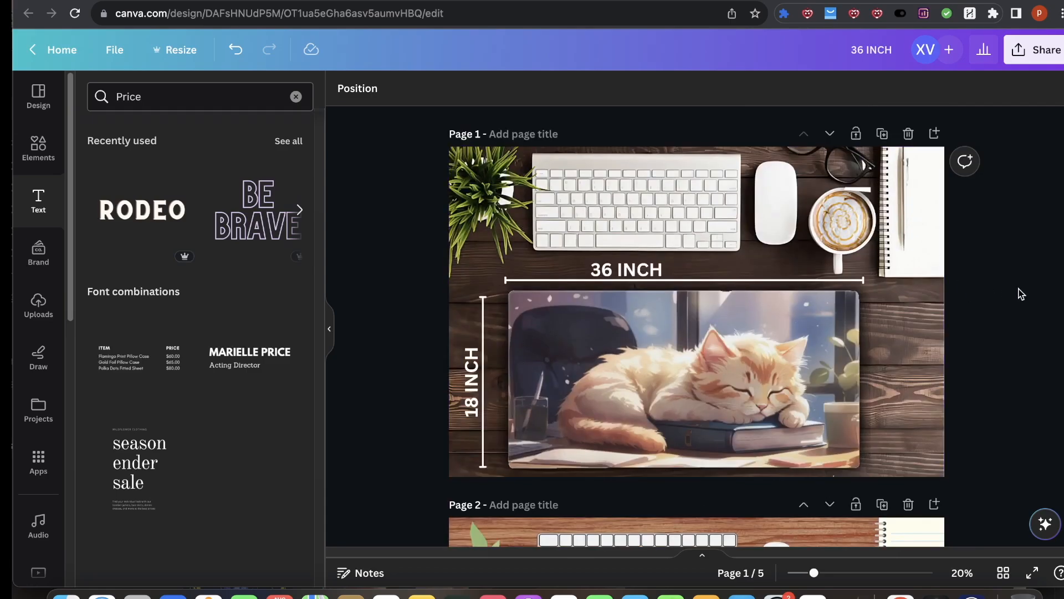
Step: Browse the desk mat mockup pages of the Canva design from page 1 to page 5
scroll(972, 408, "down", 15)
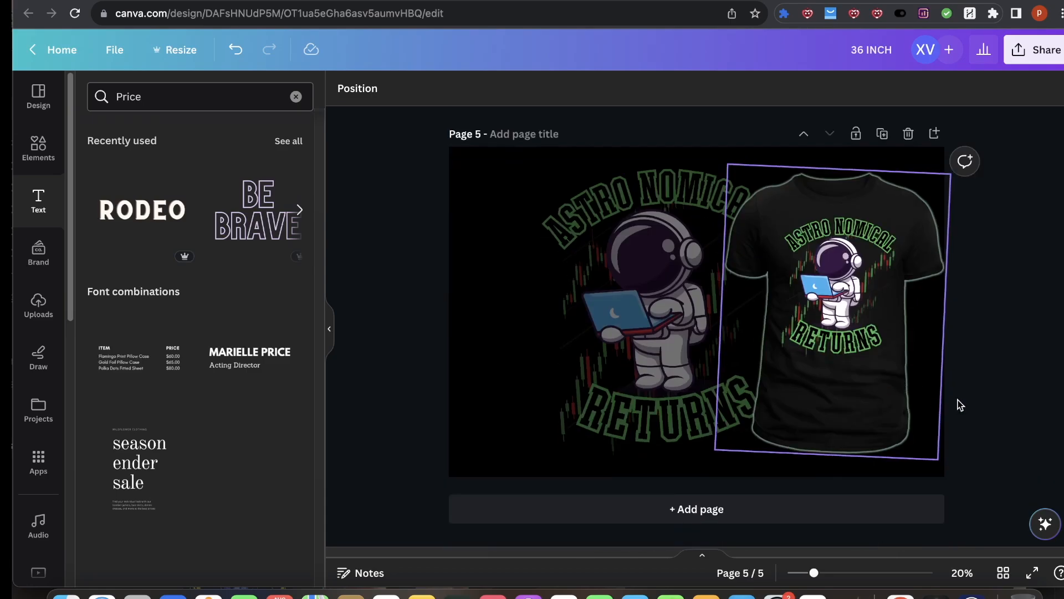
scroll(1025, 320, "up", 8)
scroll(1024, 321, "up", 10)
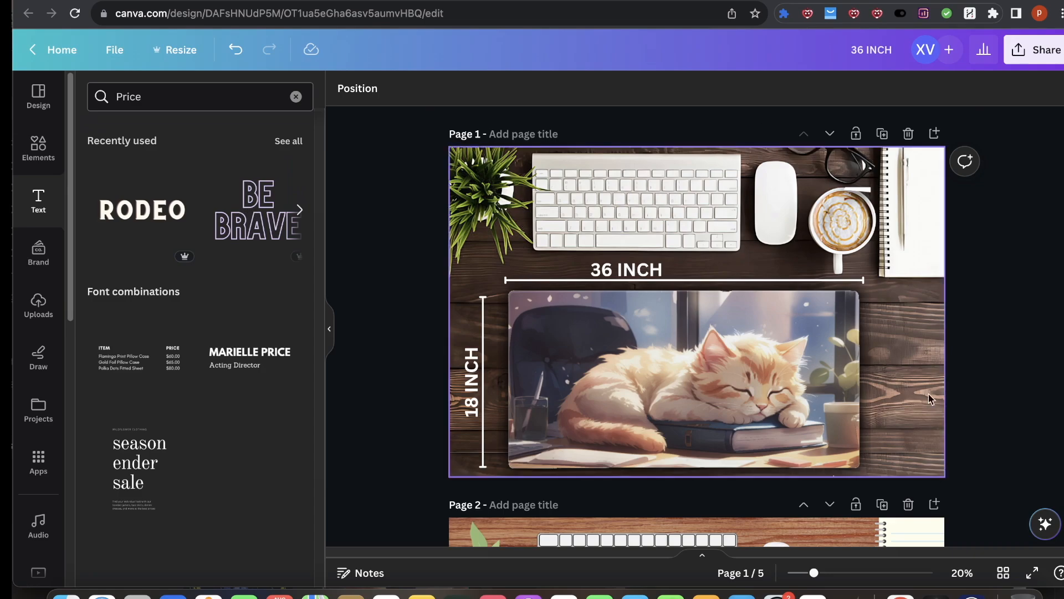
left_click(643, 342)
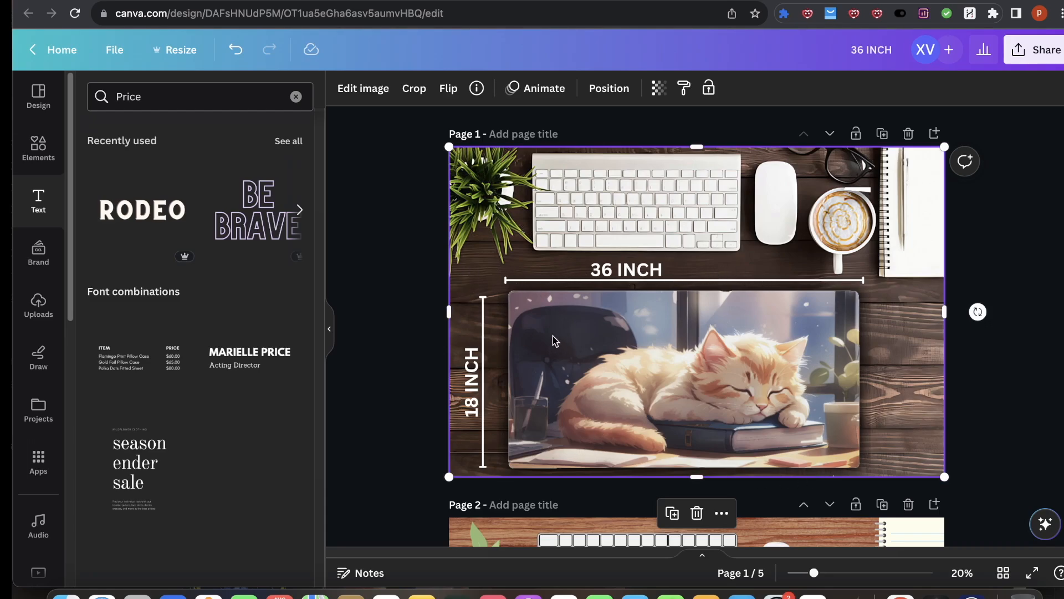
scroll(519, 335, "down", 2)
scroll(407, 317, "down", 4)
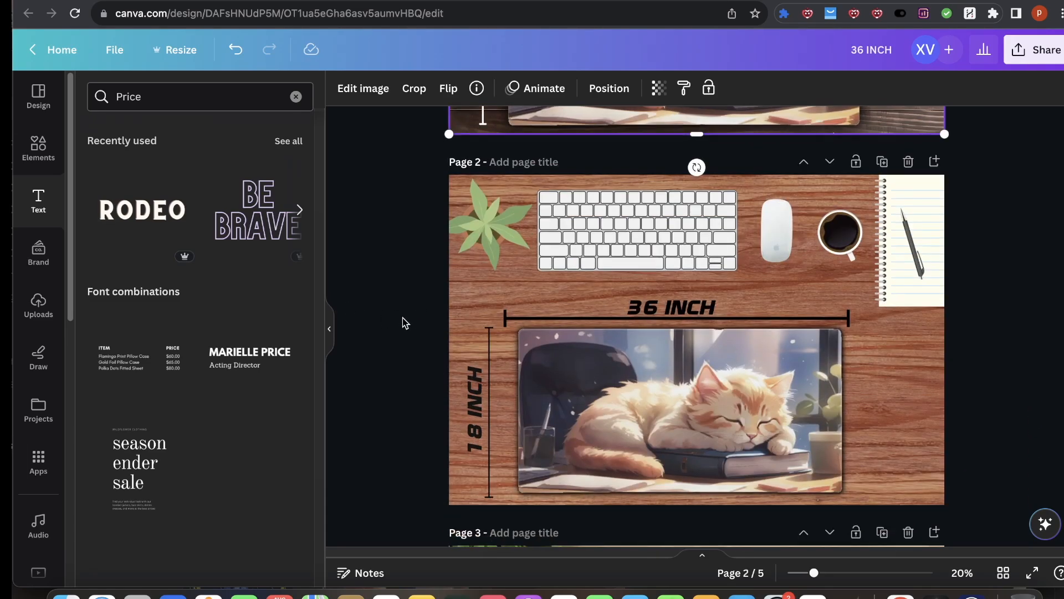
left_click(341, 336)
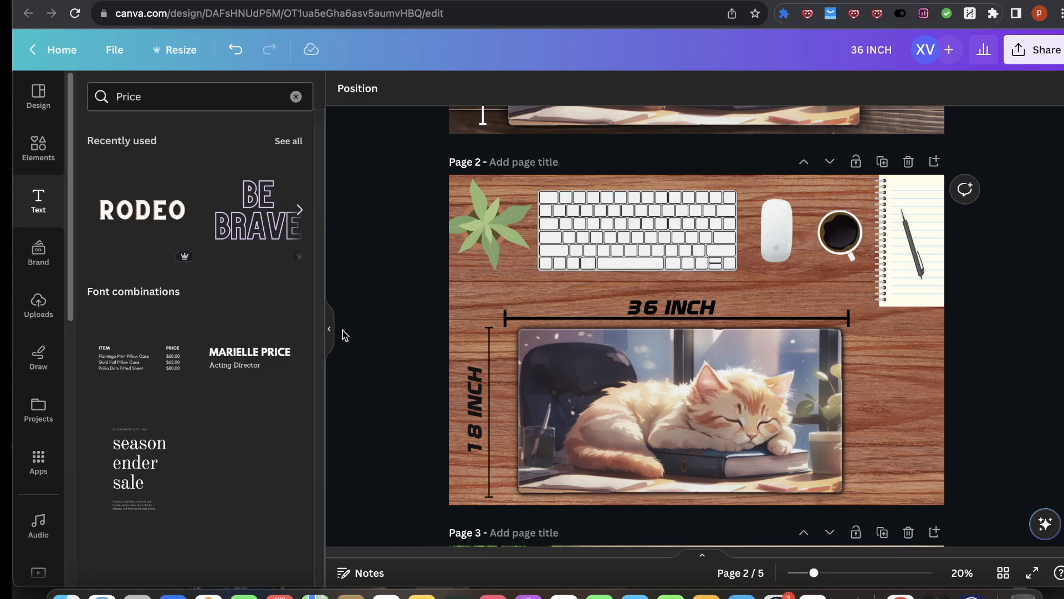
scroll(340, 324, "up", 5)
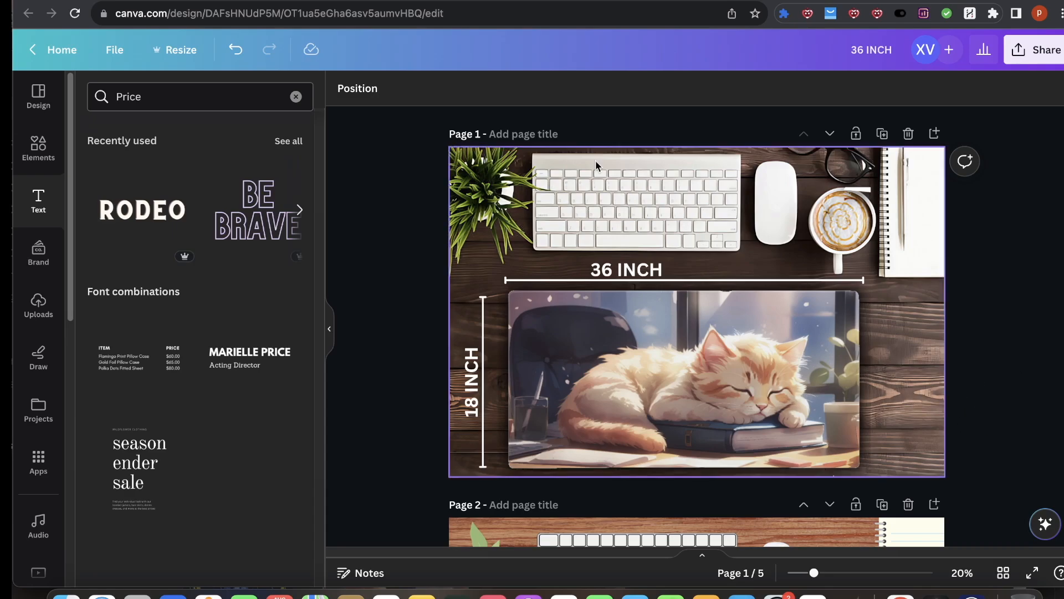
scroll(593, 182, "down", 6)
scroll(582, 243, "up", 4)
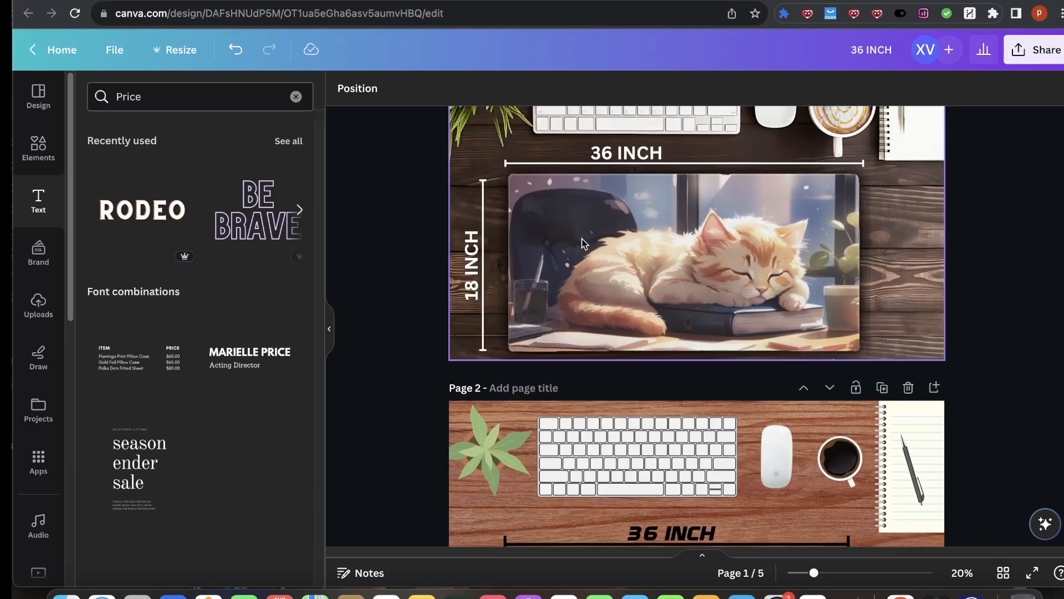
scroll(756, 229, "down", 5)
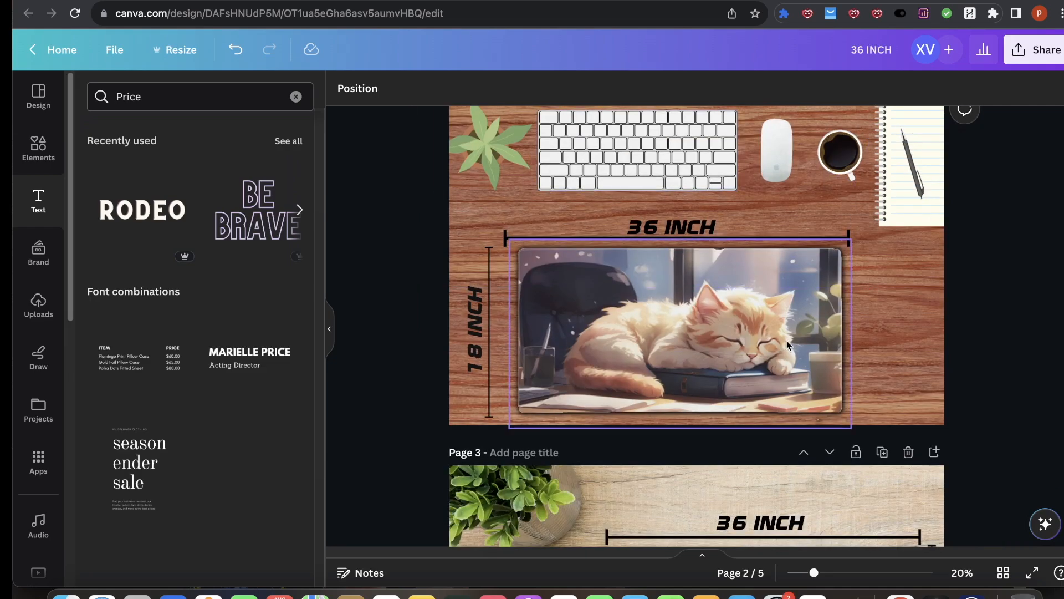
scroll(992, 363, "down", 6)
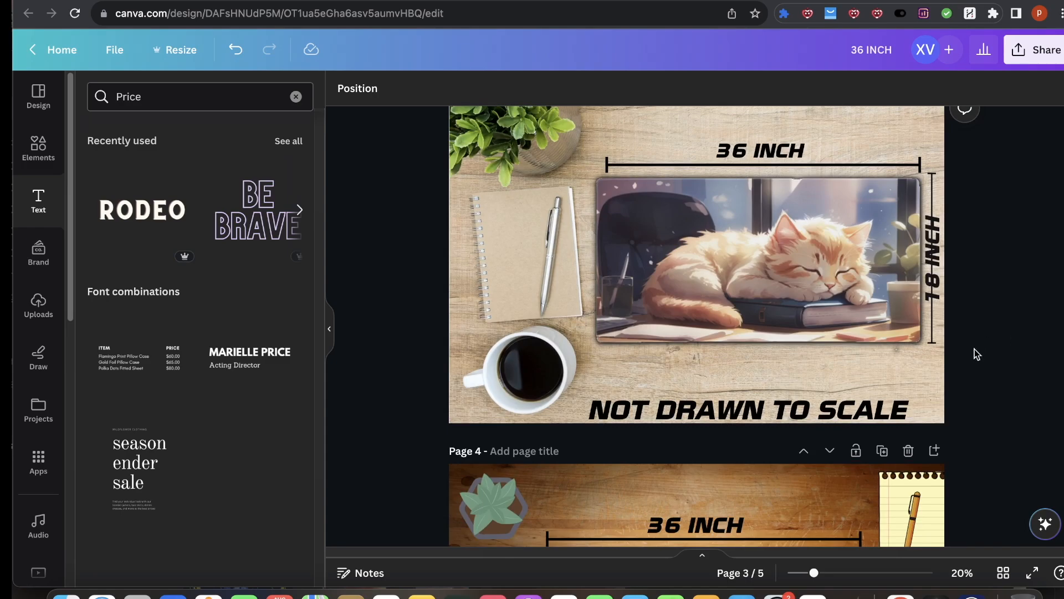
scroll(986, 393, "down", 5)
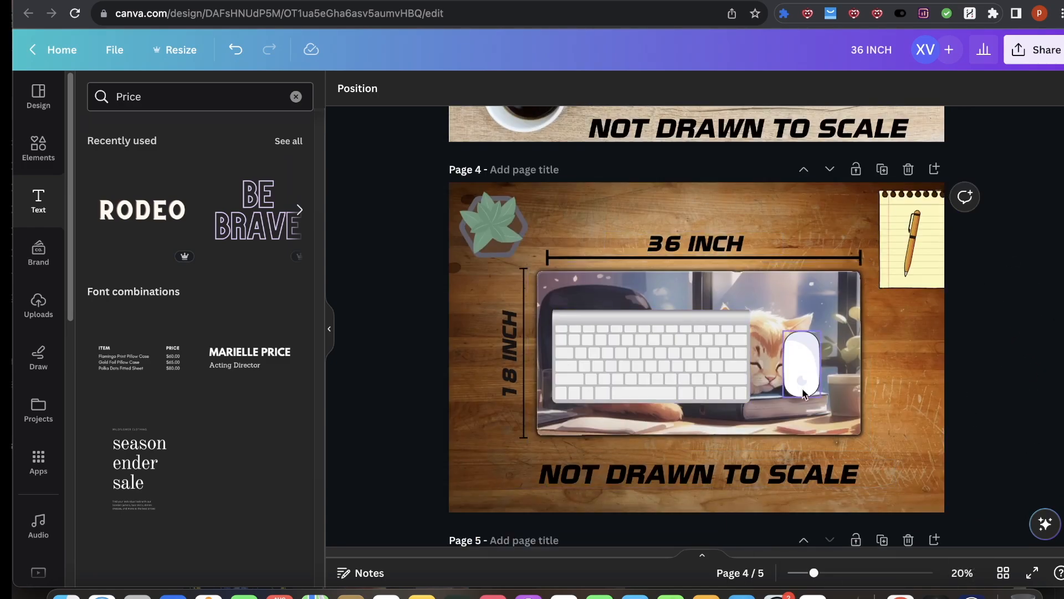
Step: Nudge the keyboard and mouse images on the page 4 desk mat mockup
mouse_move(690, 355)
left_mouse_down()
mouse_move(643, 341)
mouse_move(718, 455)
mouse_move(681, 348)
mouse_move(692, 348)
left_mouse_up()
left_click_drag(756, 310, 719, 326)
left_click(800, 360)
left_click_drag(800, 361, 801, 361)
Step: Scroll back to page 1 and select, then deselect, the 36 by 18 inch mockup image
scroll(800, 362, "up", 4)
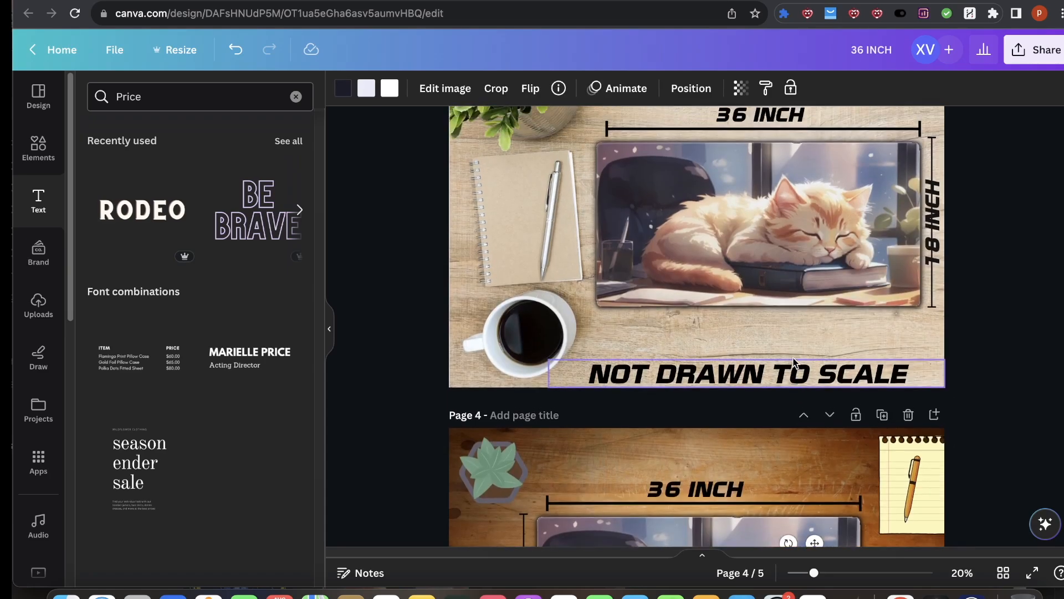
scroll(794, 364, "up", 10)
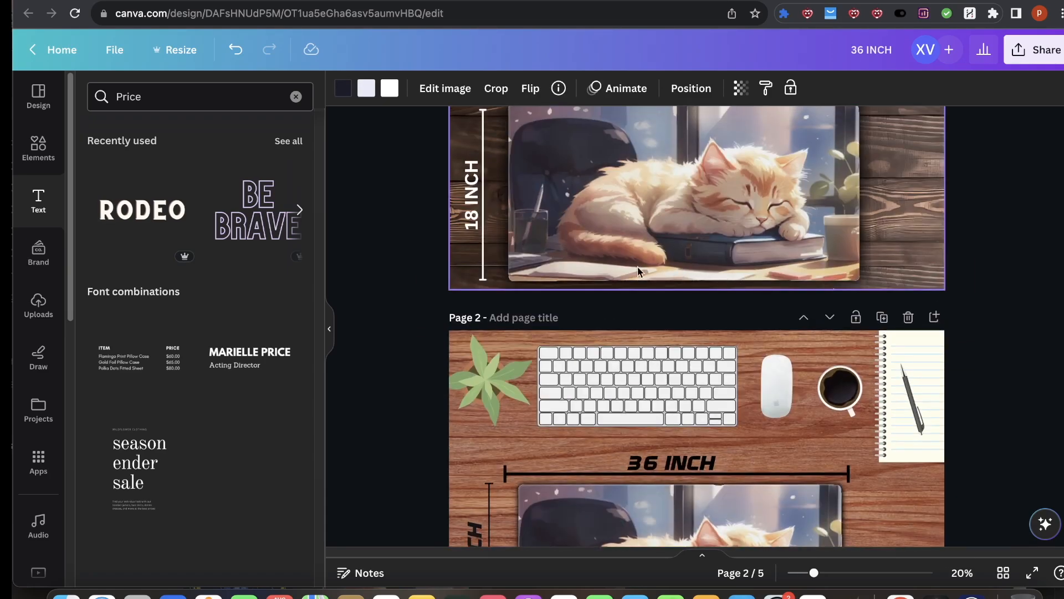
scroll(637, 271, "up", 3)
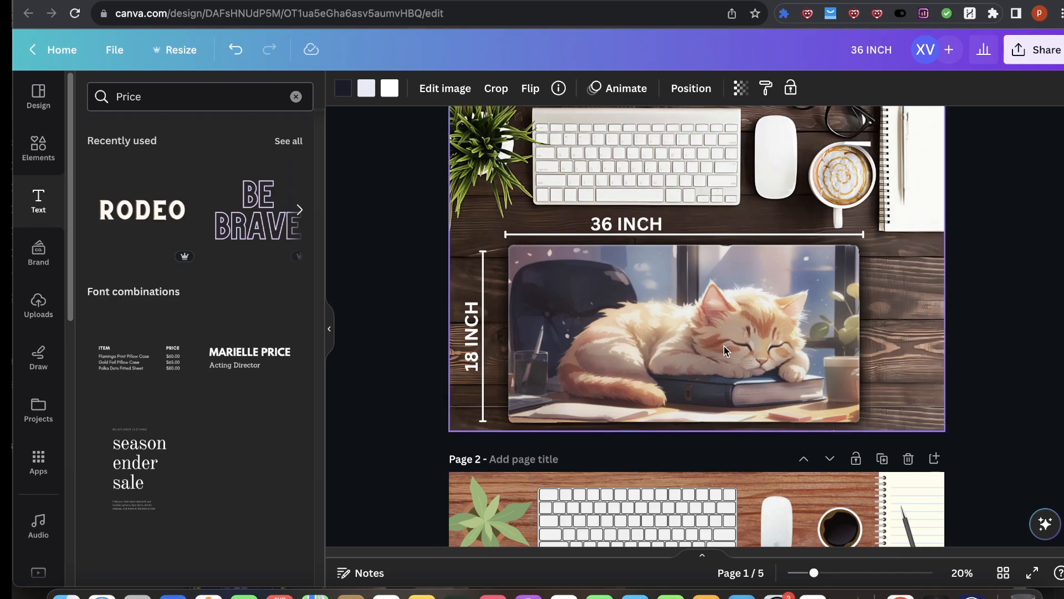
left_click(727, 308)
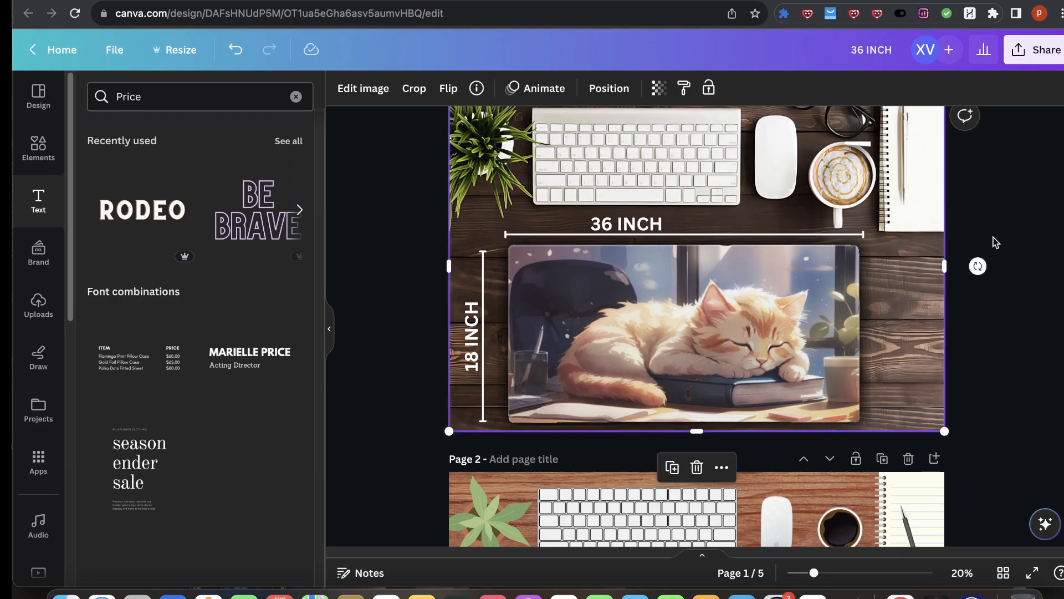
left_click(1010, 247)
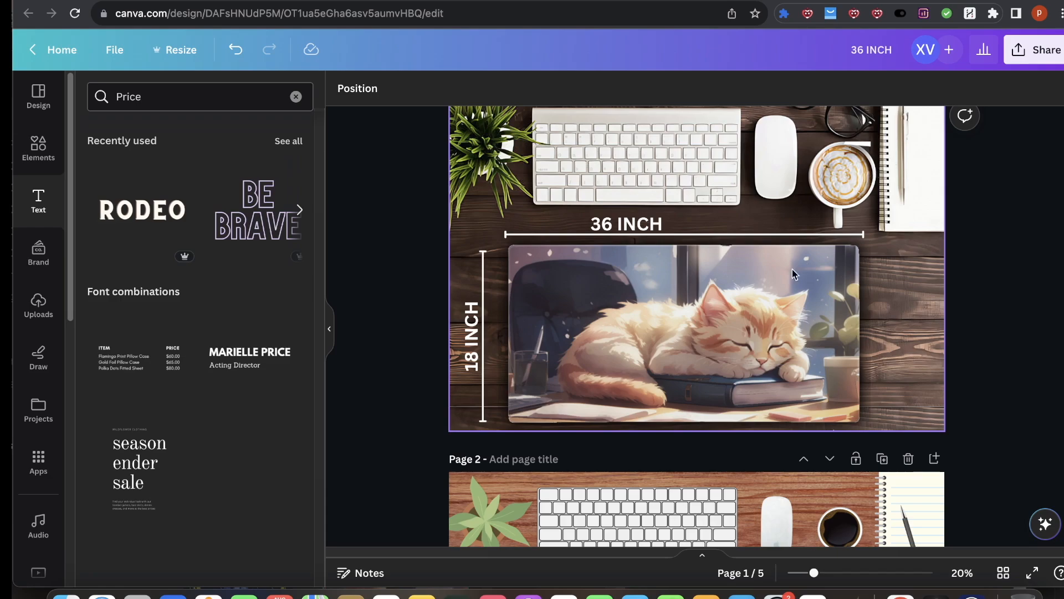
scroll(663, 424, "up", 2)
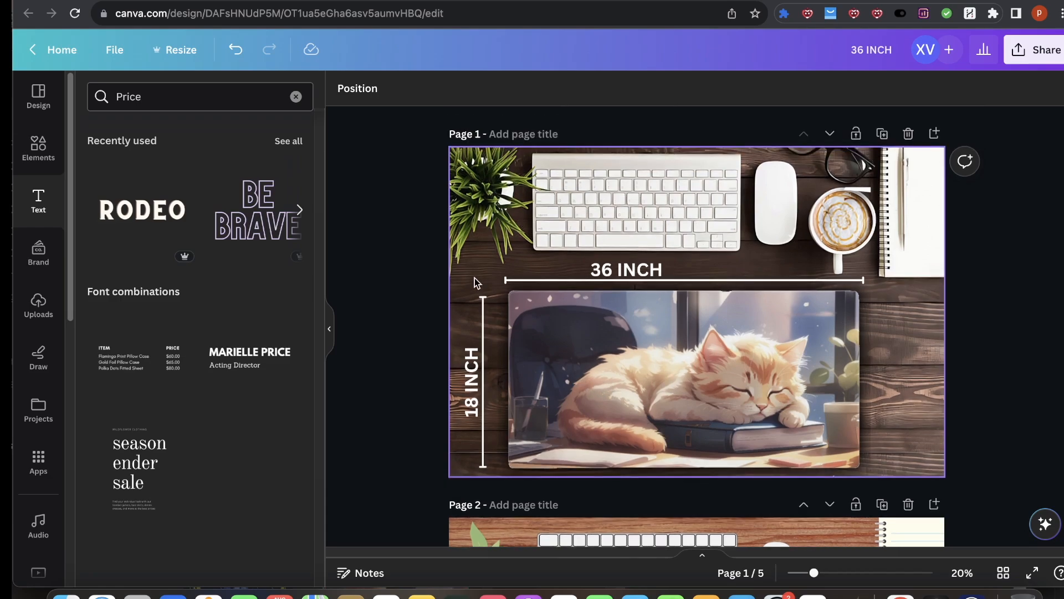
Step: Return to the Sellfy product editor and close the full-screen image viewer
left_click(33, 1)
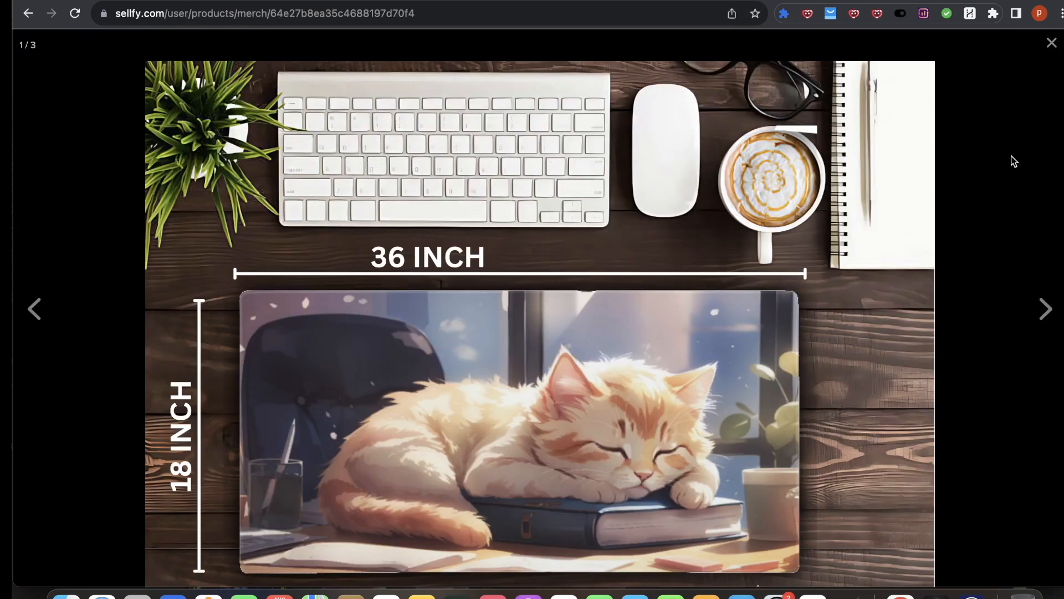
left_click(1051, 44)
scroll(120, 233, "up", 3)
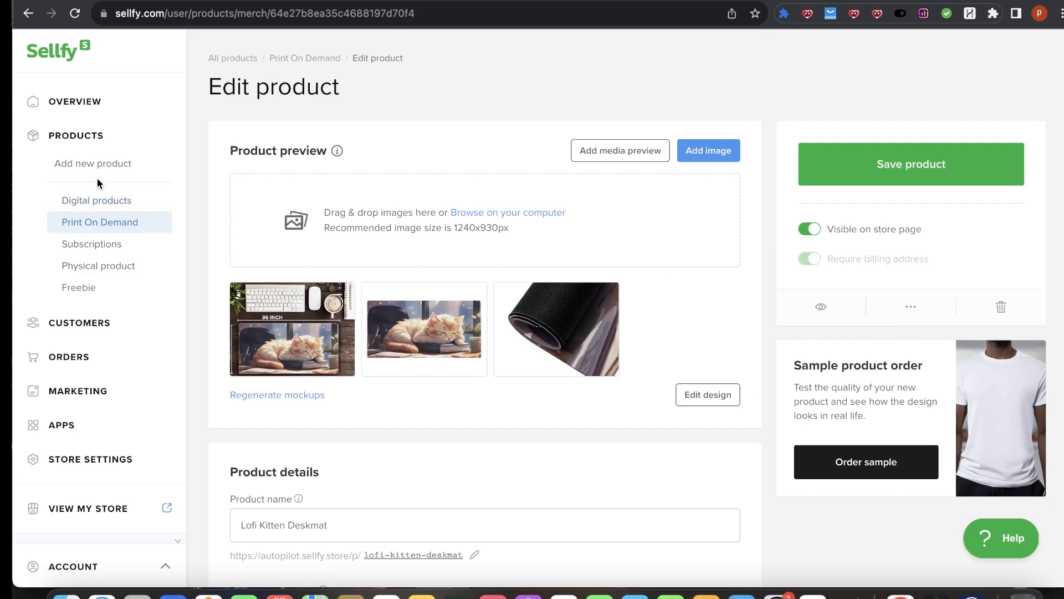
Step: Open the Print On Demand product list and start adding a new product to view the categories
left_click(103, 230)
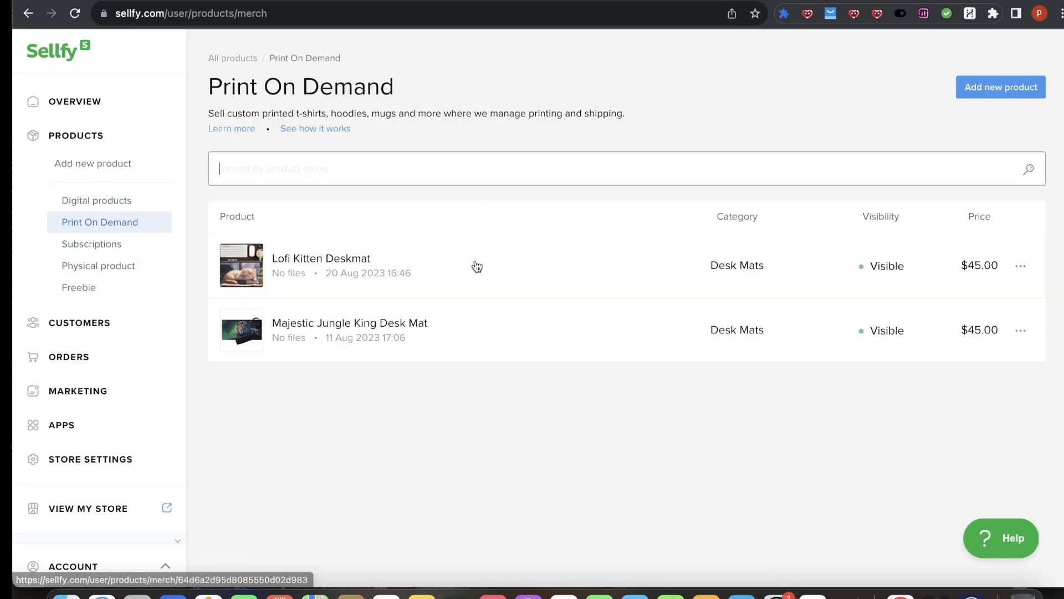
left_click(1021, 86)
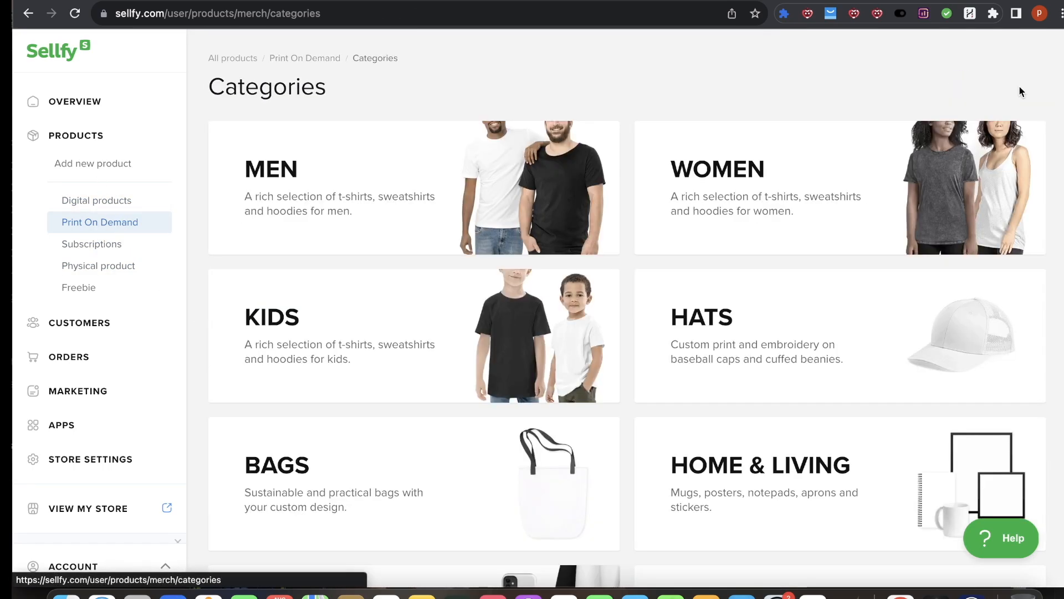
scroll(748, 286, "down", 5)
scroll(748, 286, "up", 5)
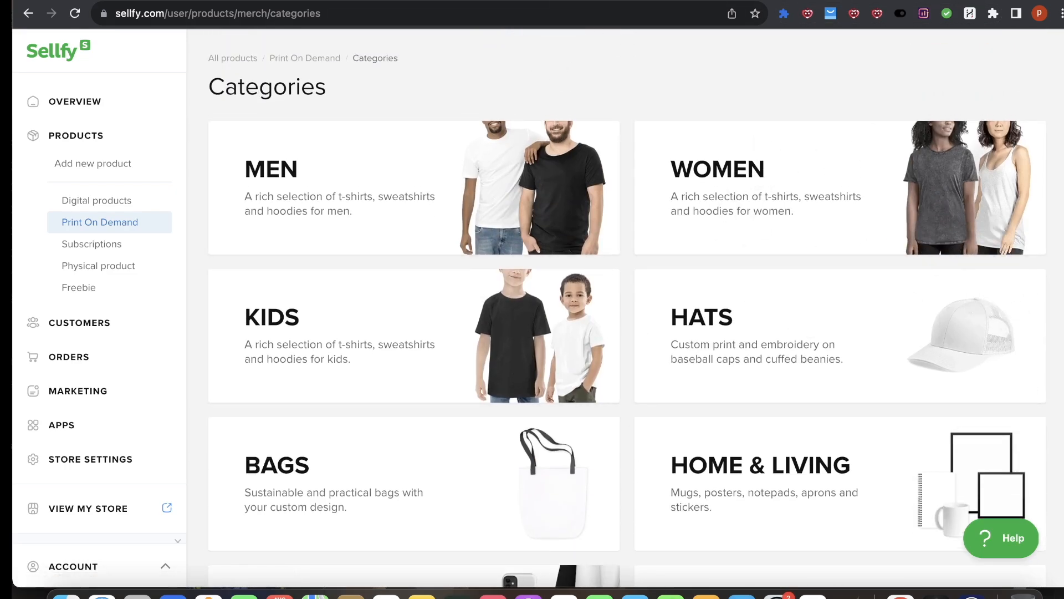
Step: Browse the Printful gaming mouse pad product page for reference
left_click(470, 2)
scroll(492, 219, "up", 2)
scroll(361, 321, "down", 10)
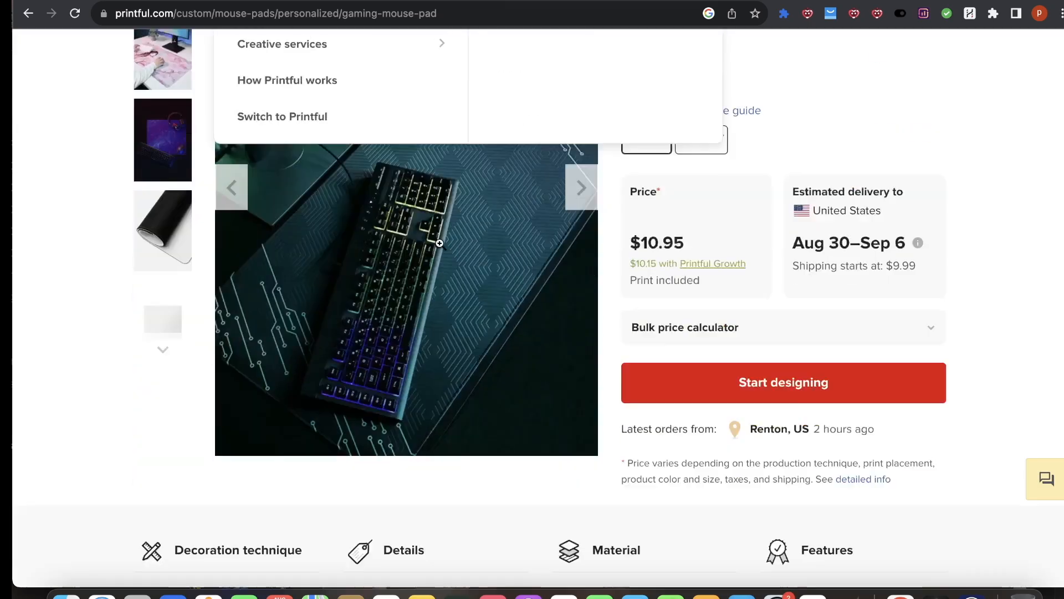
scroll(204, 234, "up", 10)
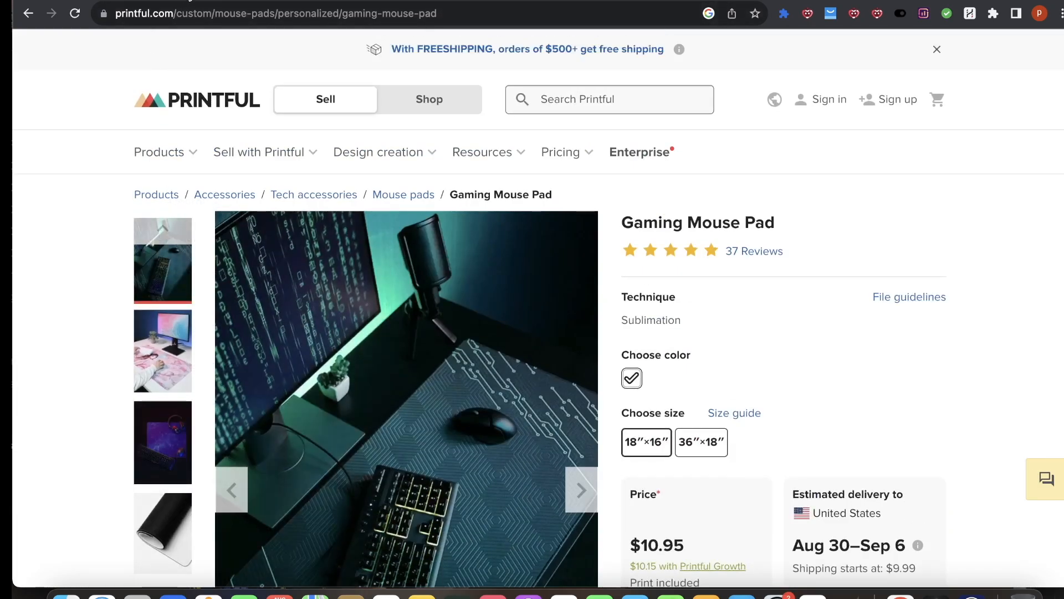
left_click(177, 1)
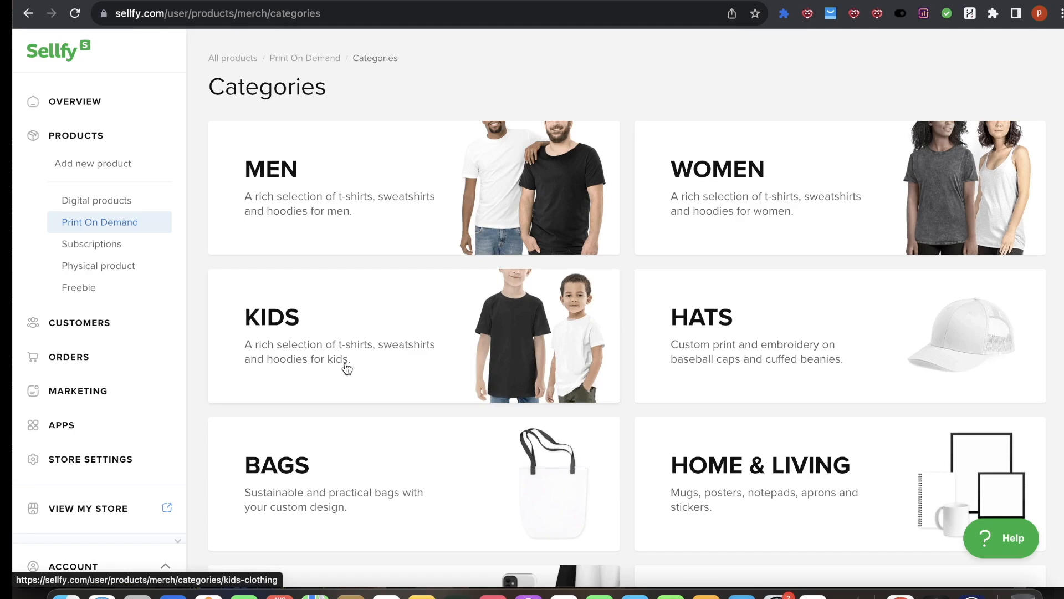
Step: Open the Accessories category and look through the Printful gaming mouse pad gallery images
scroll(480, 374, "down", 5)
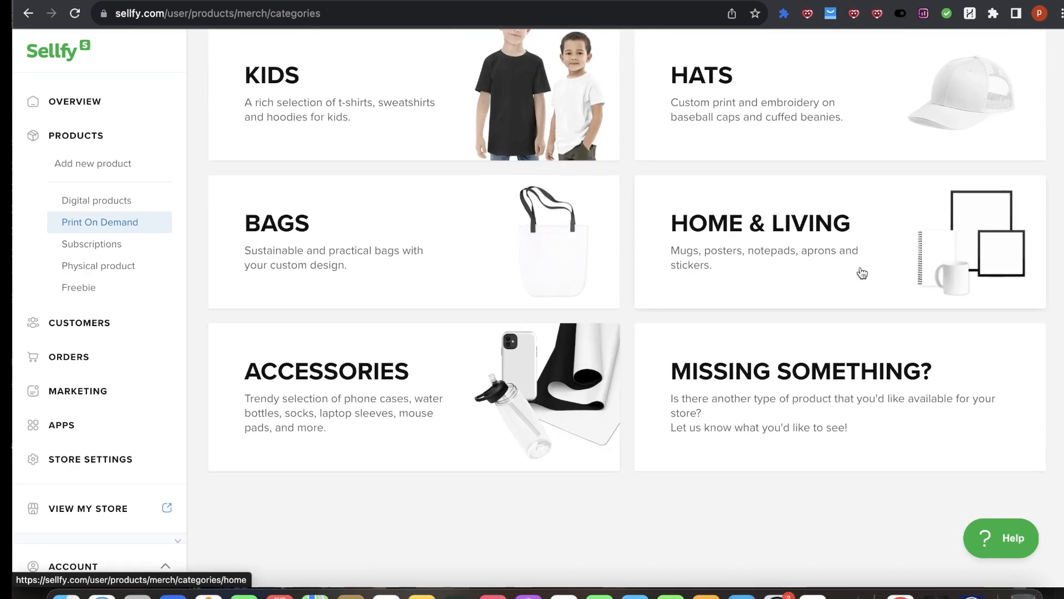
left_click(505, 419)
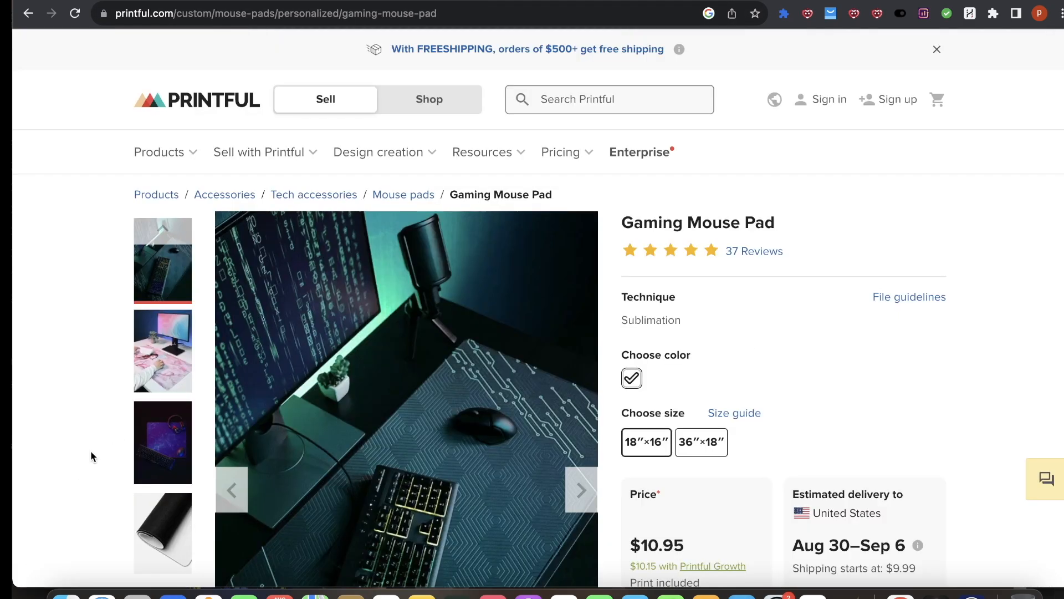
left_click(155, 369)
scroll(402, 407, "down", 3)
left_click(178, 328)
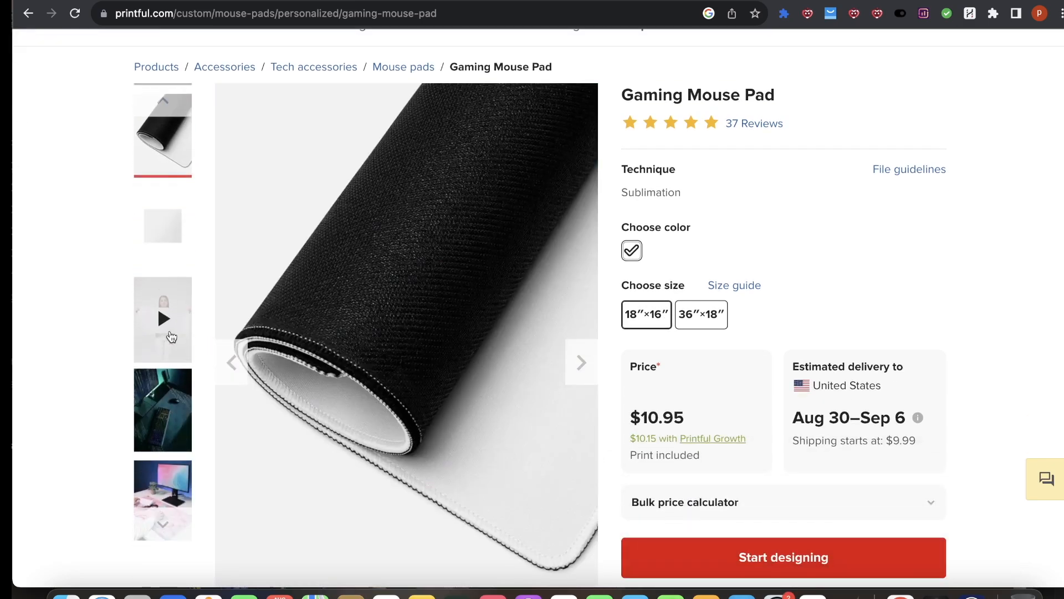
left_click(179, 427)
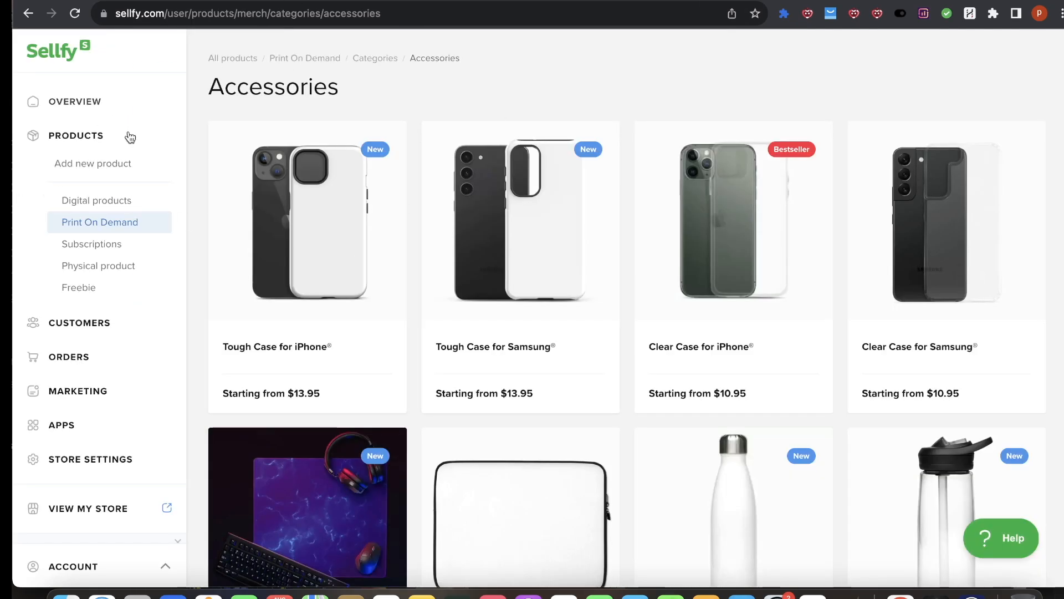
Step: Open the Gaming Mouse Pad from Accessories and choose the 36″×18″ product size
scroll(648, 307, "down", 8)
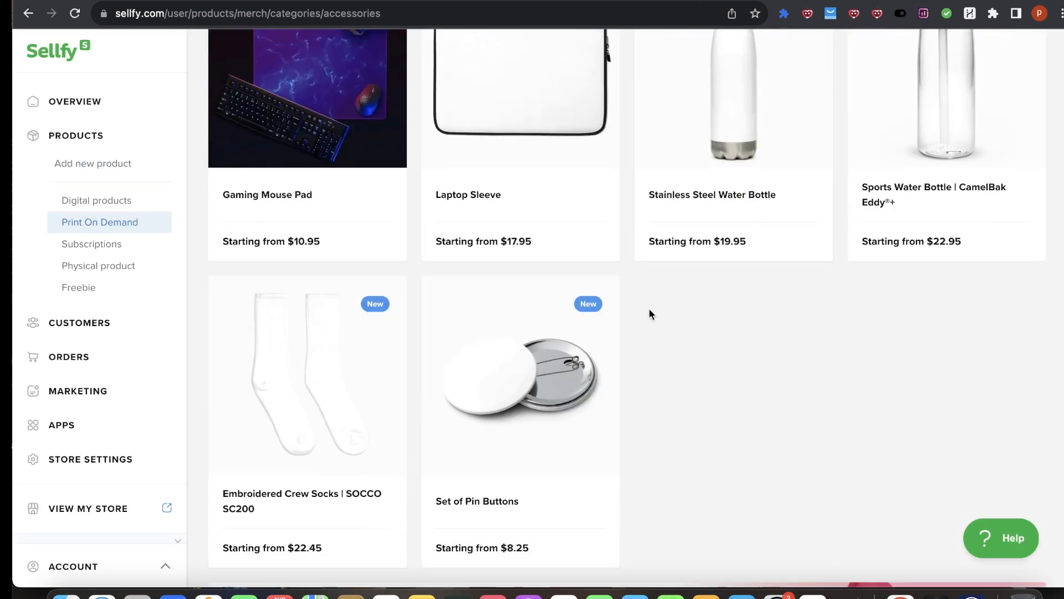
scroll(464, 314, "up", 5)
left_click(320, 324)
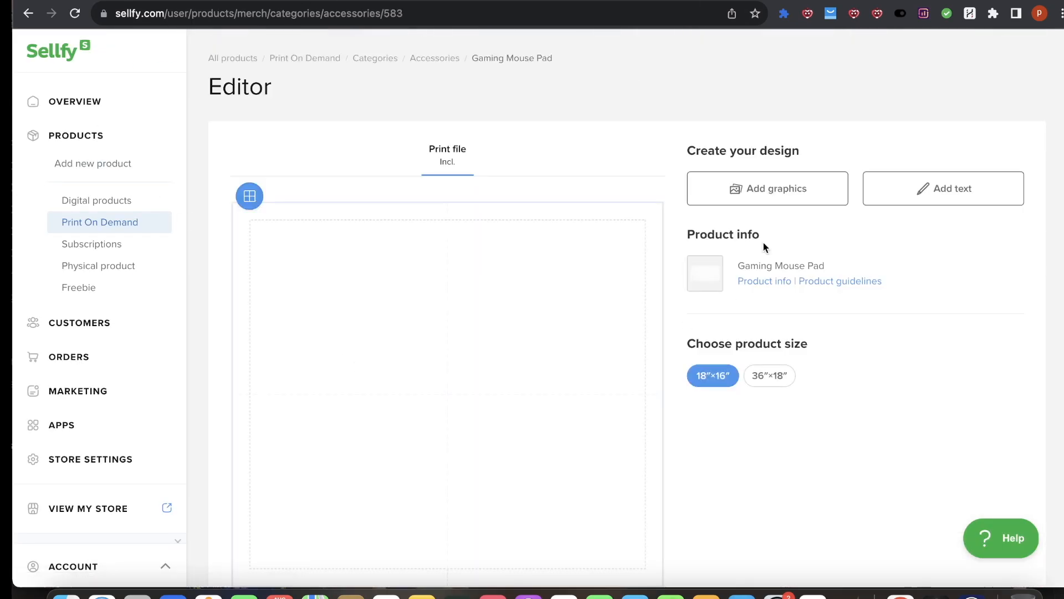
scroll(580, 291, "down", 2)
left_click(776, 265)
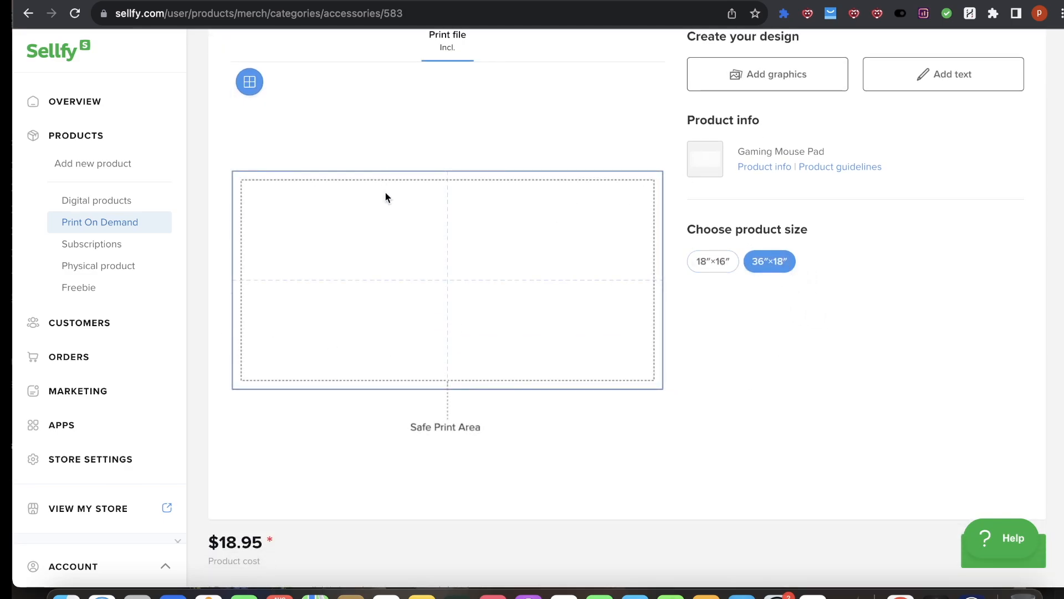
Step: Read the Gaming Mouse Pad product info and product guidelines
scroll(493, 454, "down", 1)
scroll(490, 456, "down", 3)
scroll(510, 462, "up", 5)
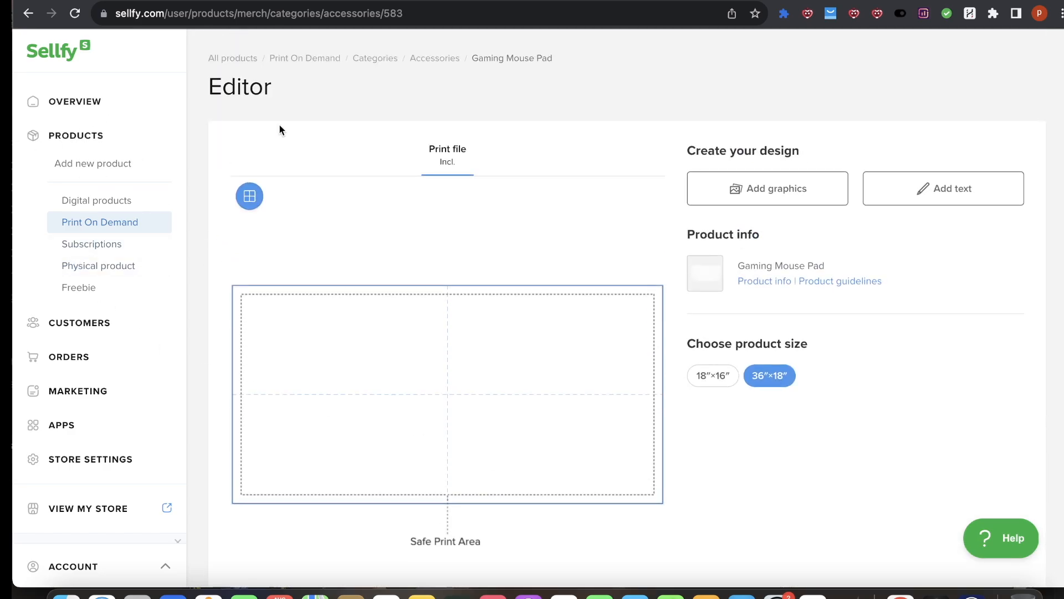
left_click(768, 283)
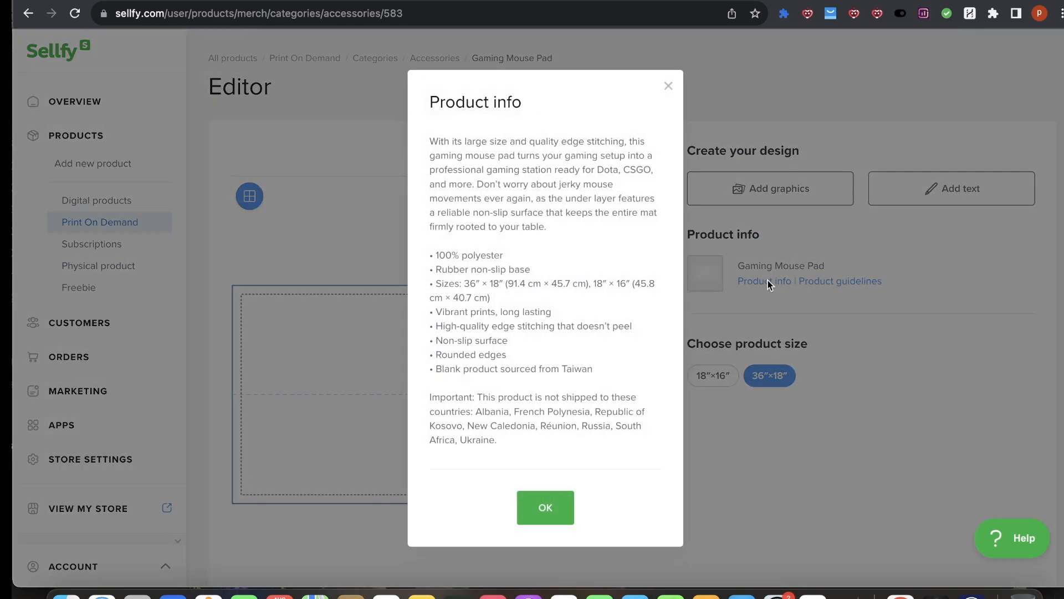
left_click_drag(445, 168, 748, 373)
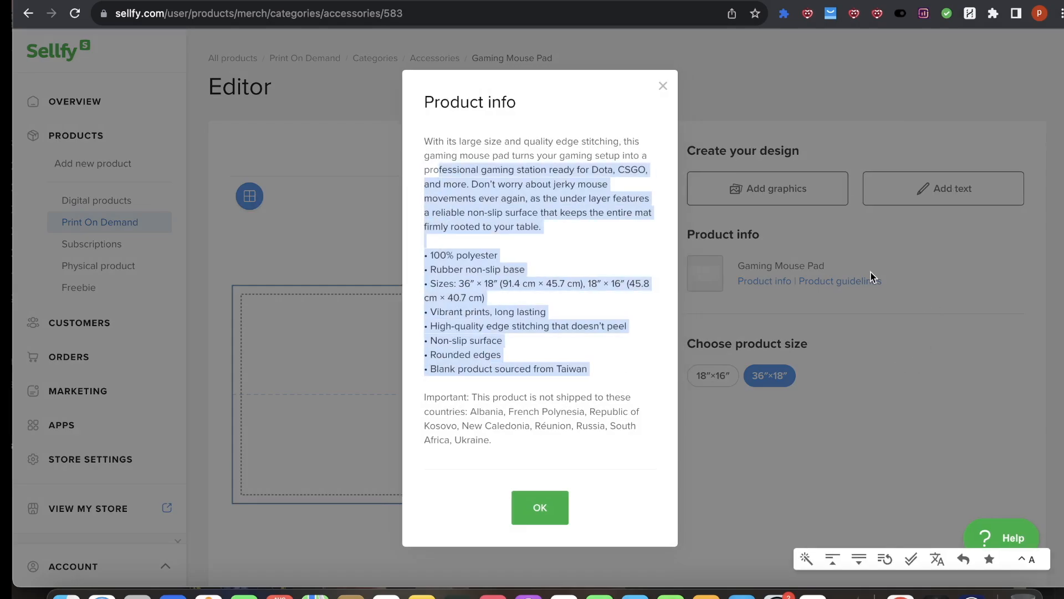
left_click(871, 278)
left_click(820, 281)
scroll(439, 314, "down", 5)
scroll(439, 315, "up", 5)
key("super+w")
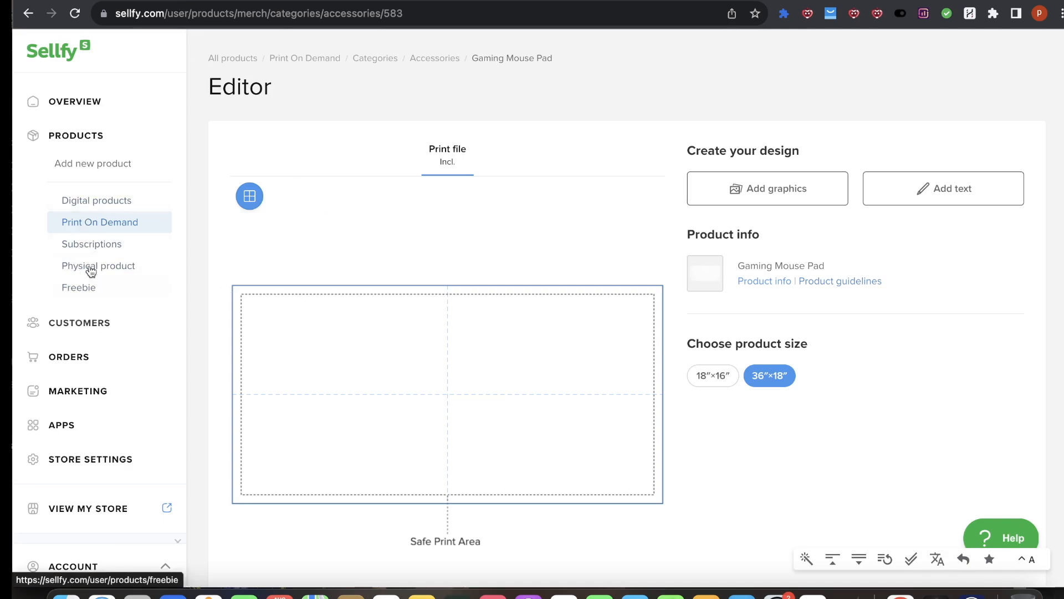
Step: Open the Majestic Jungle King Desk Mat product and page through its mockup images
left_click(80, 138)
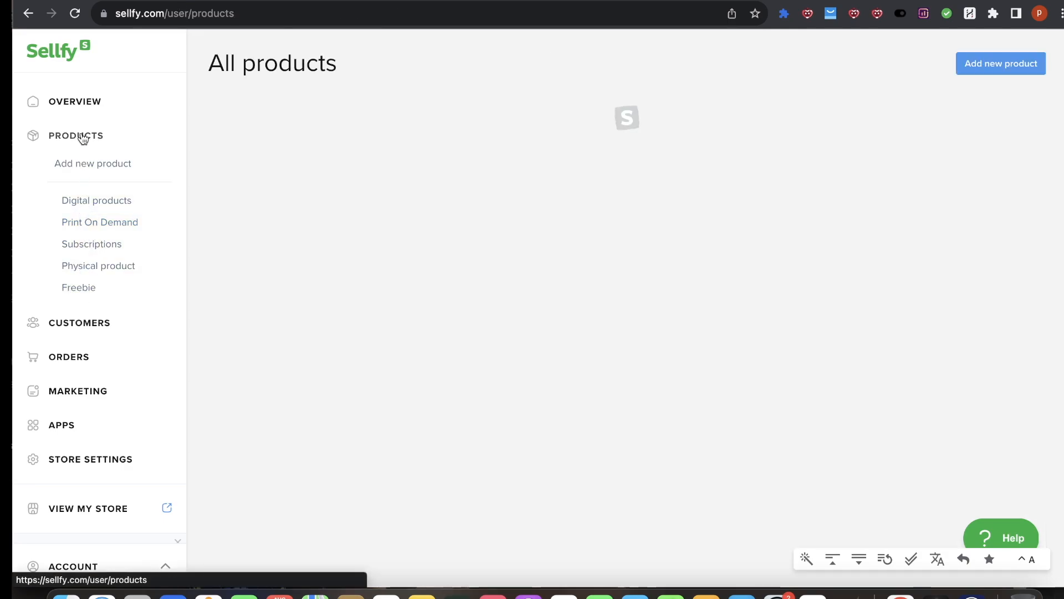
left_click(294, 280)
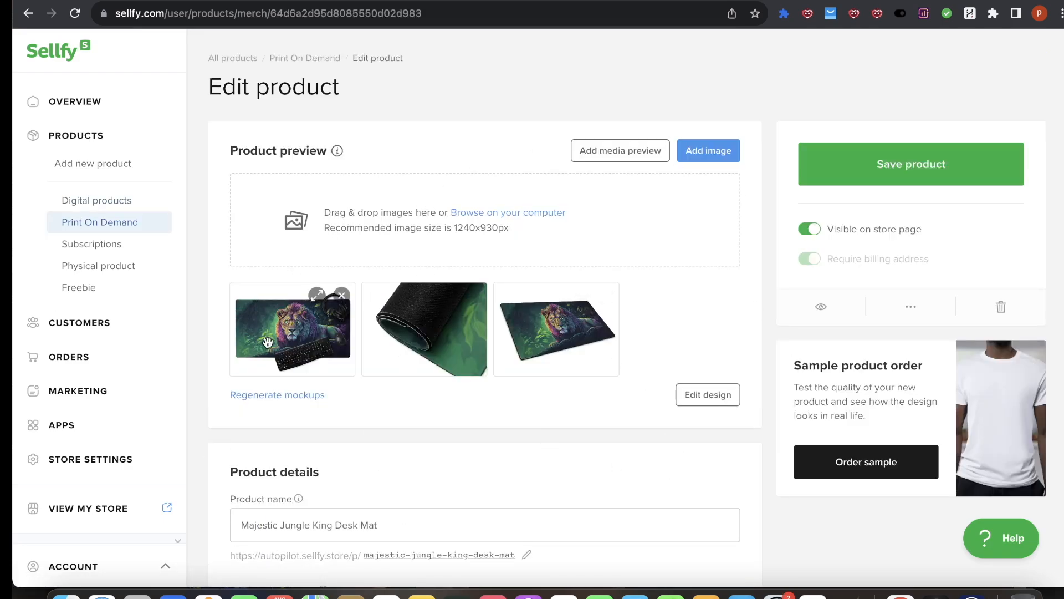
left_click(313, 306)
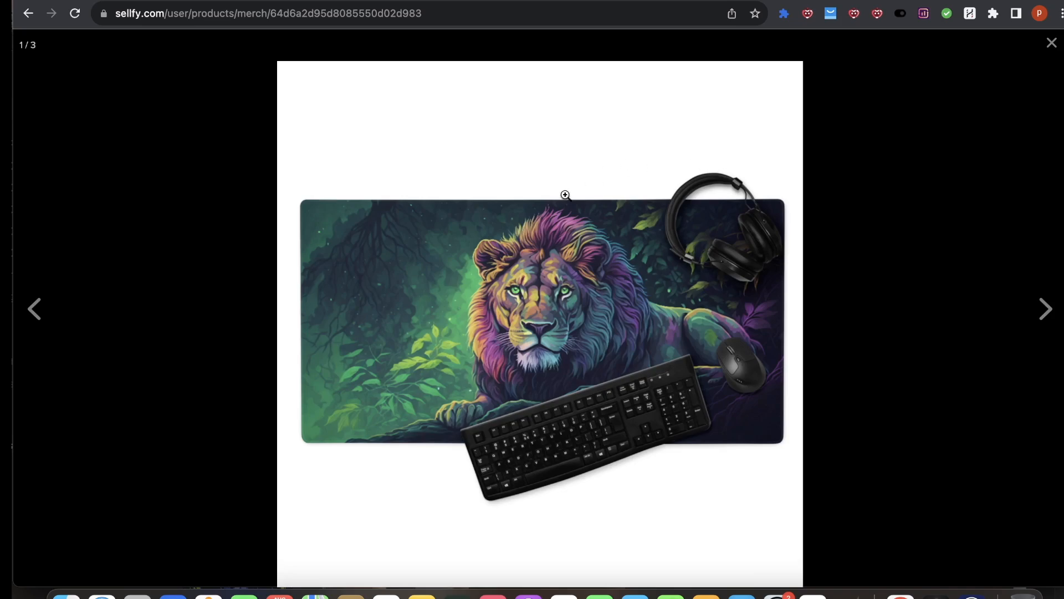
left_click(1046, 309)
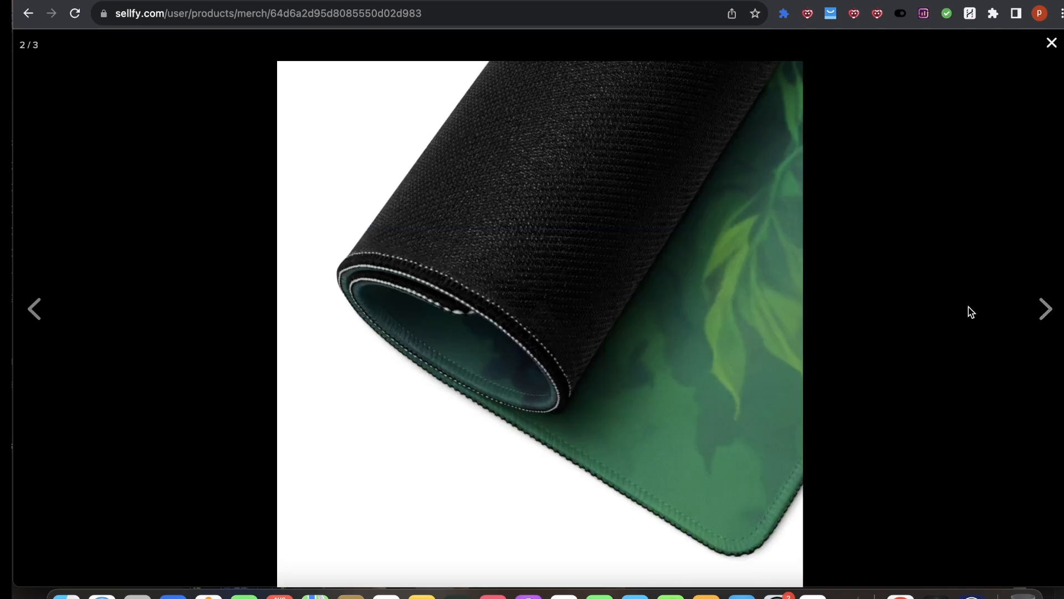
left_click(1046, 308)
left_click(900, 282)
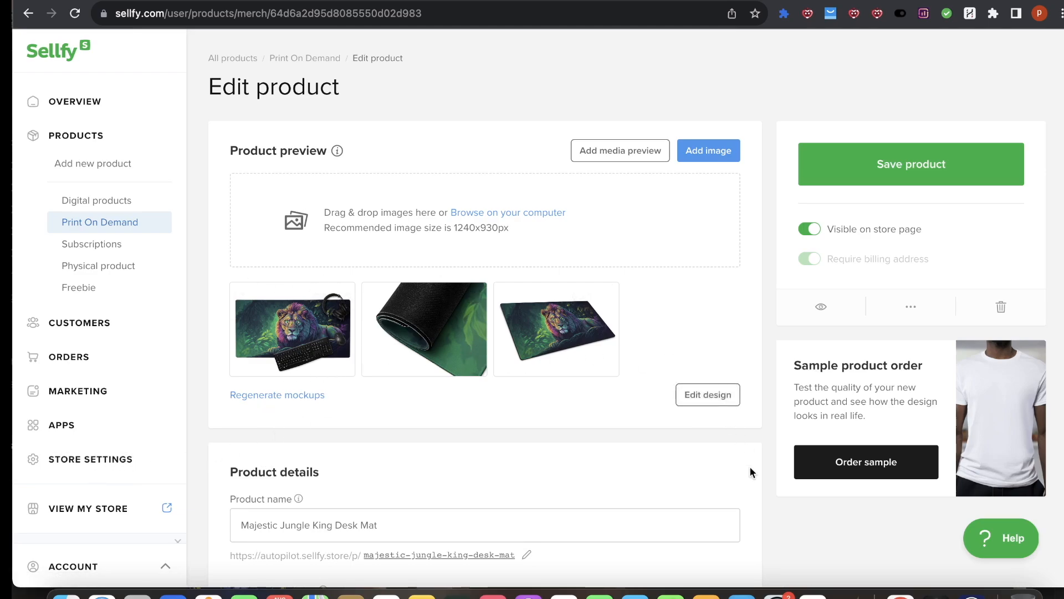
scroll(481, 543, "down", 4)
scroll(482, 543, "up", 4)
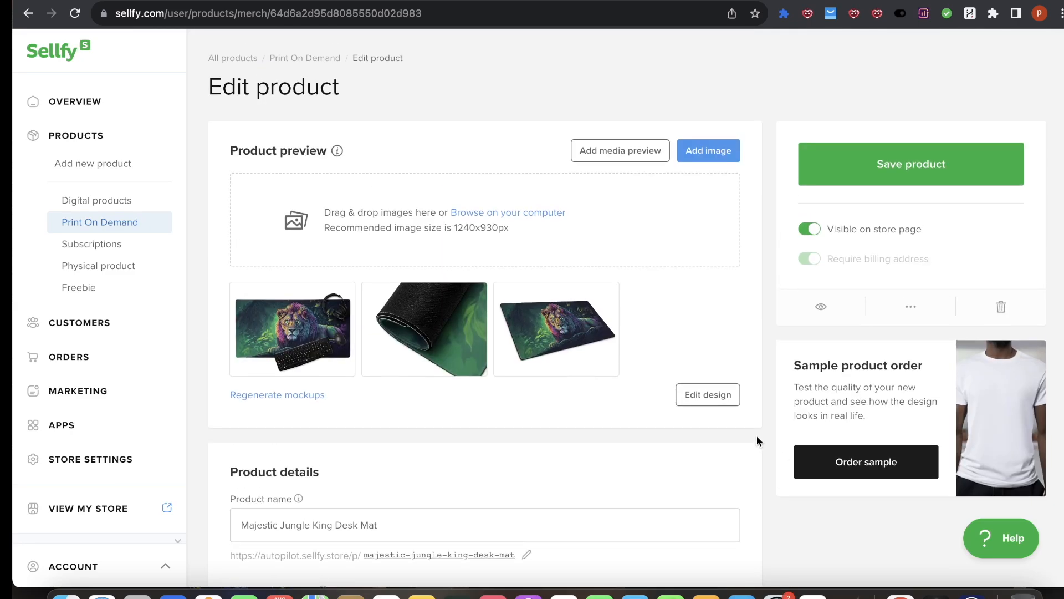
left_click(731, 392)
left_click(458, 381)
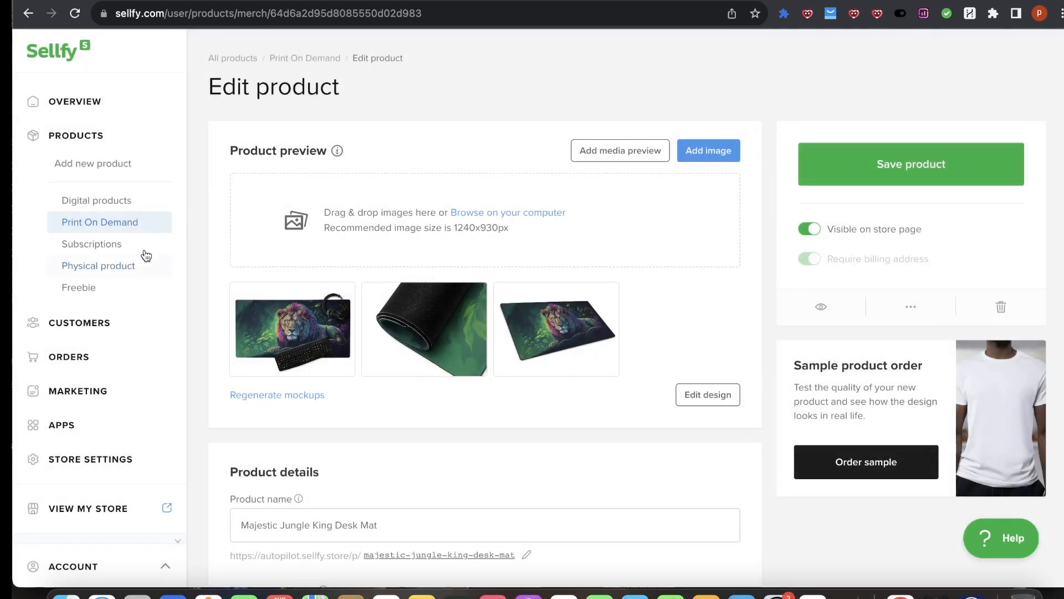
Step: Open the Lofi Kitten Deskmat from the Print On Demand list and page through its mockup images
left_click(80, 203)
left_click(93, 223)
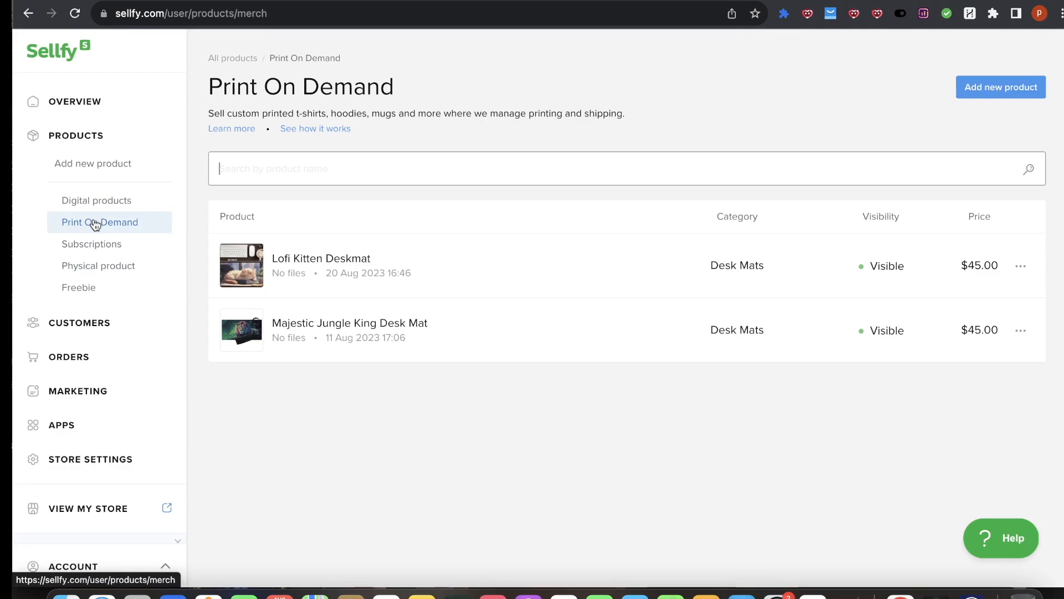
left_click(249, 284)
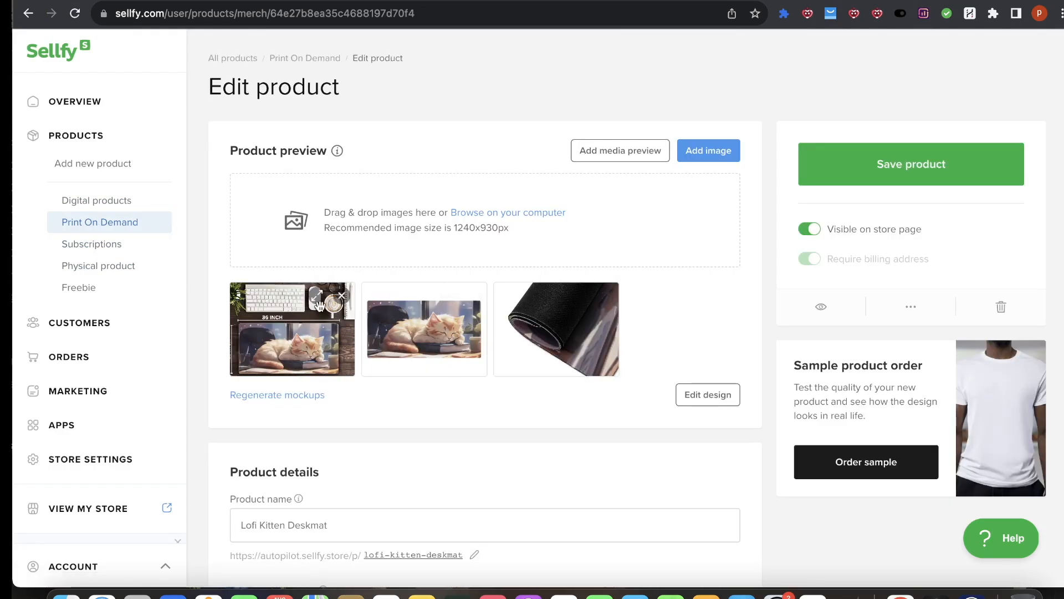
left_click(317, 300)
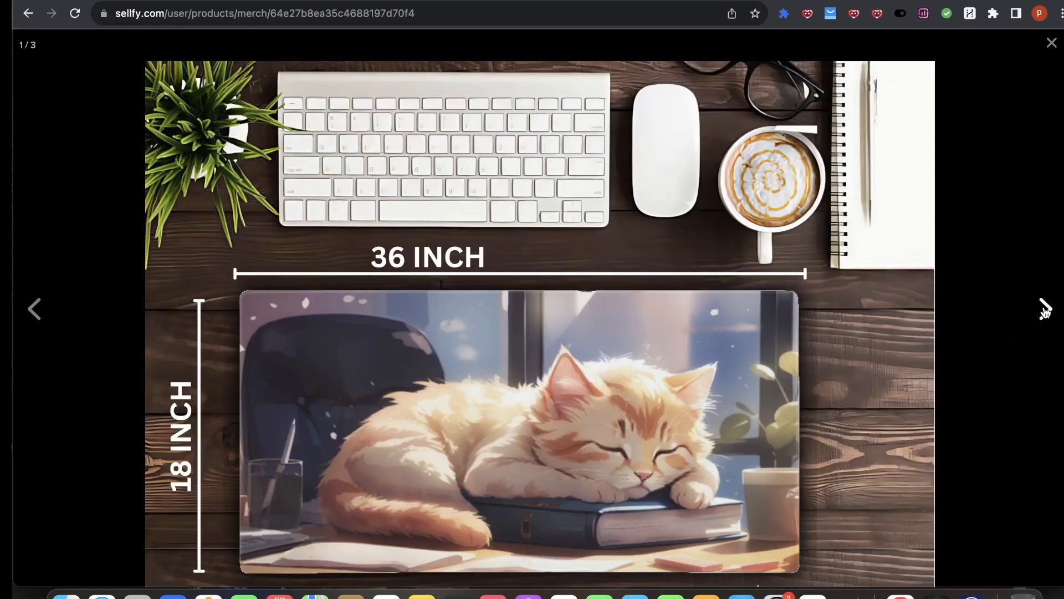
left_click(1045, 310)
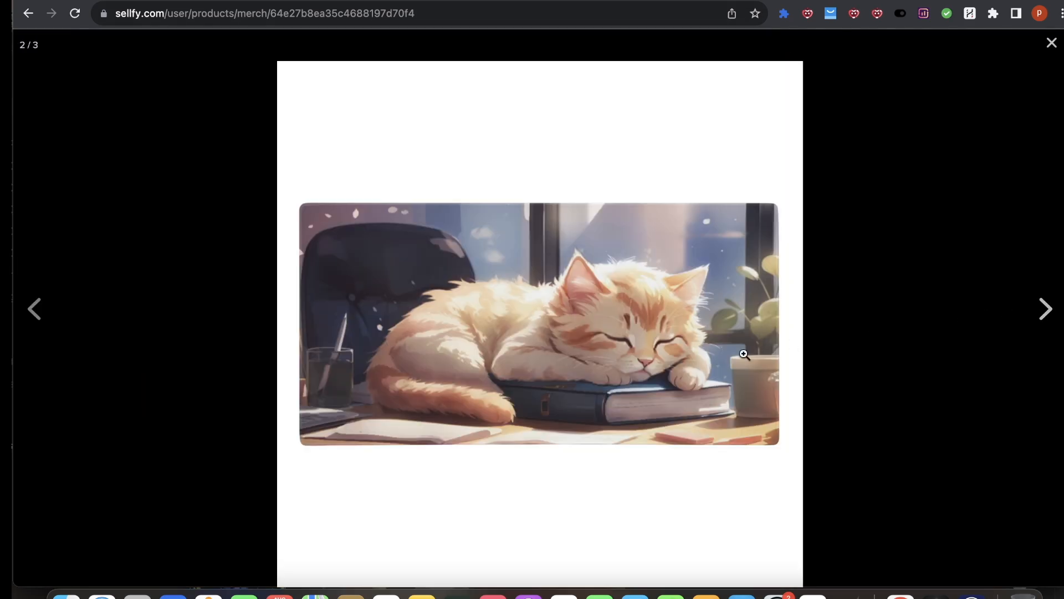
left_click(1041, 316)
left_click(1052, 44)
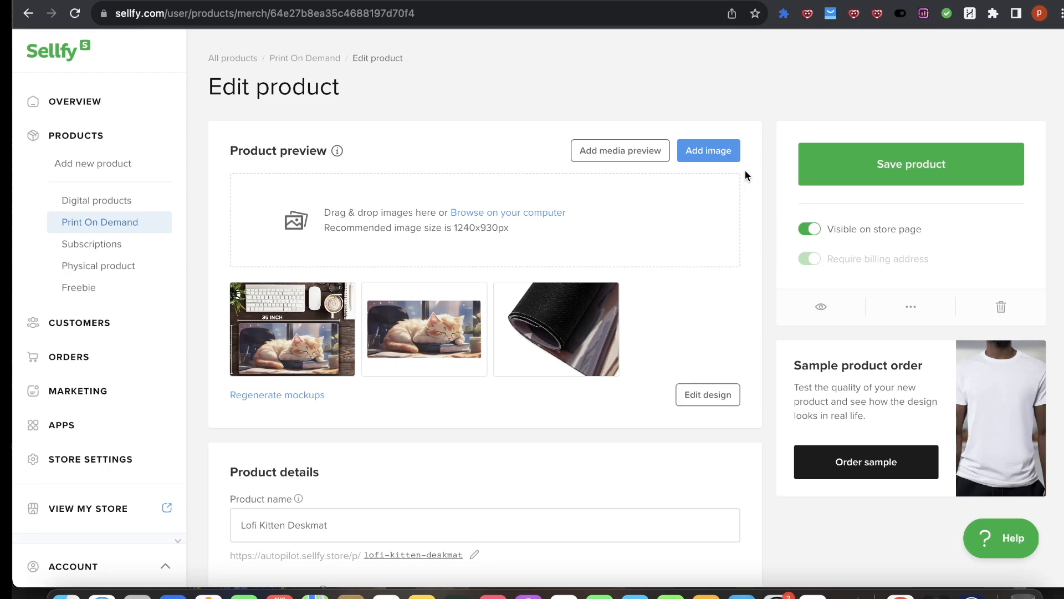
Step: Return to Canva and review the page 2 desk mat mockup
mouse_move(605, 349)
left_click(512, 7)
scroll(580, 352, "down", 5)
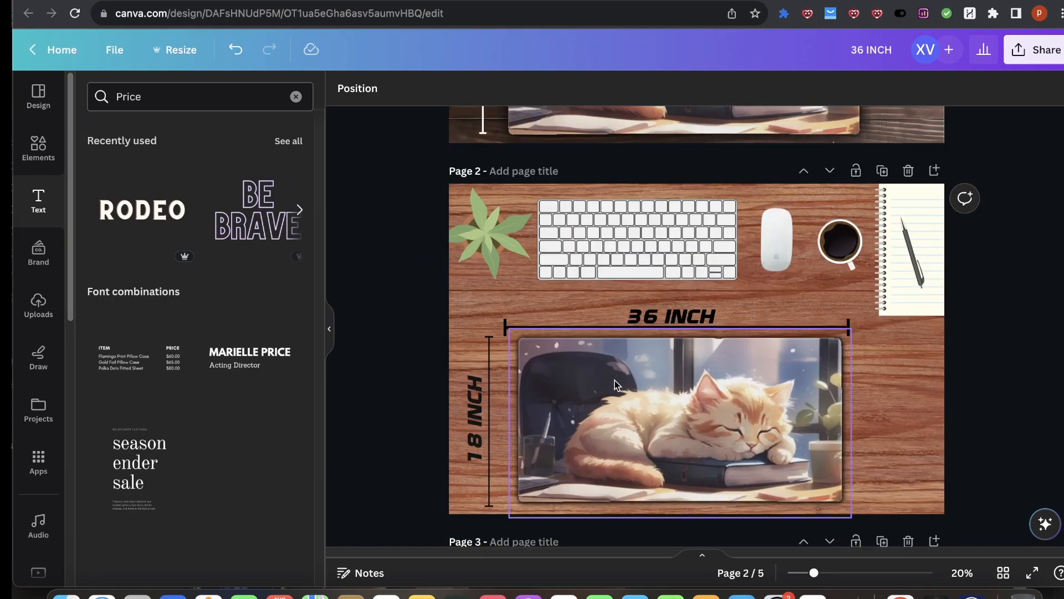
scroll(667, 382, "down", 5)
scroll(637, 323, "up", 5)
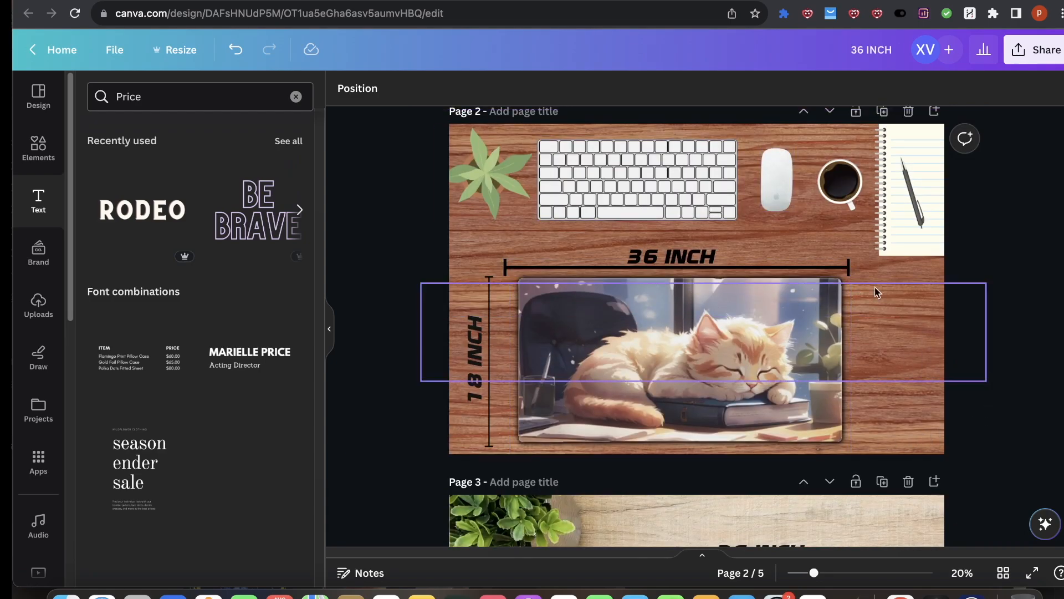
left_click(917, 358)
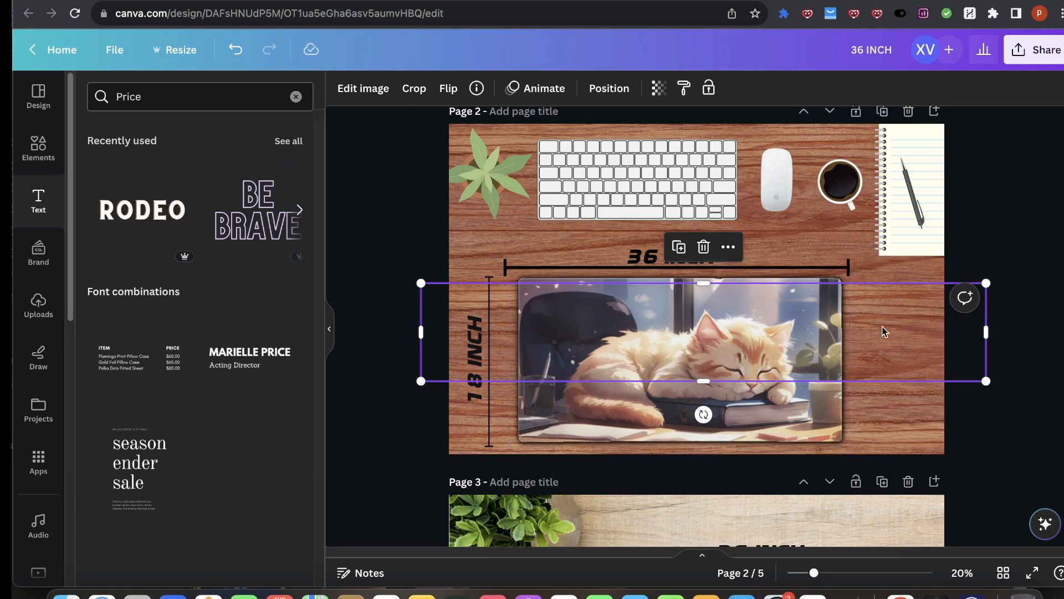
Step: Open recently used elements and drag the wood texture onto the page 2 mockup
left_click_drag(154, 97, 20, 89)
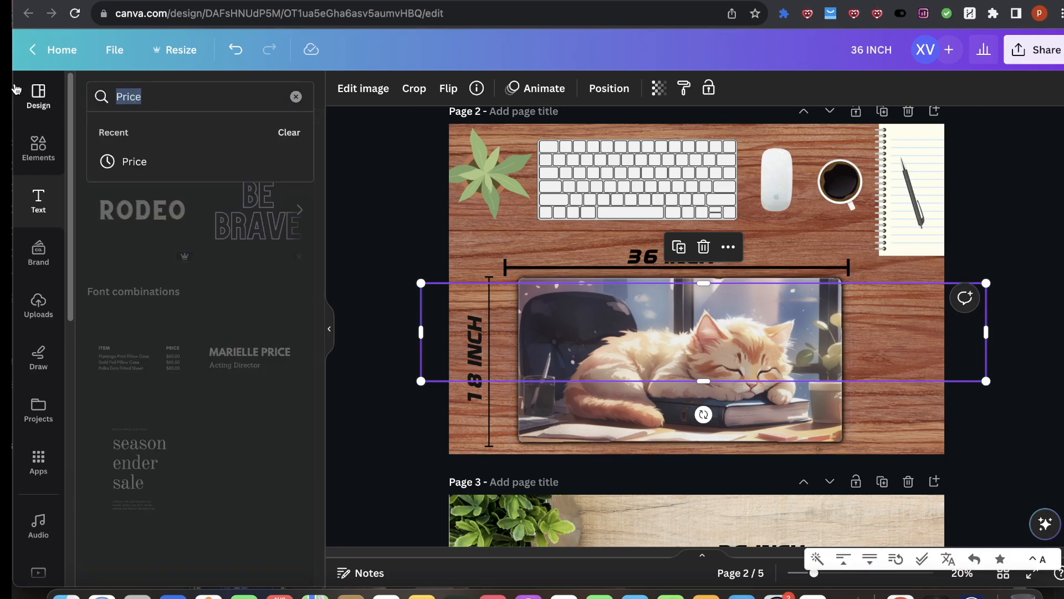
left_click(39, 144)
left_click(288, 178)
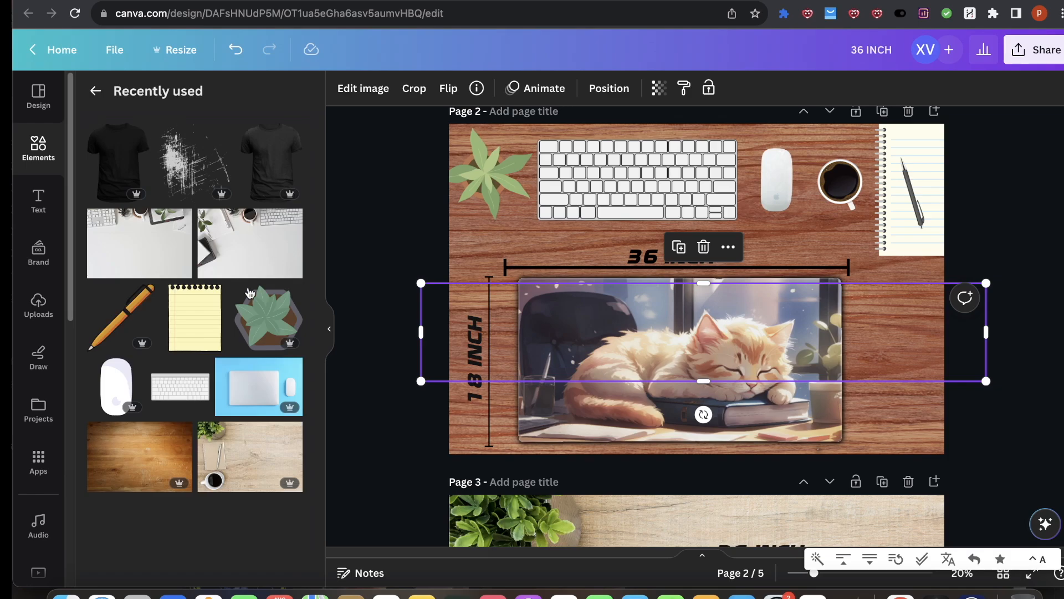
scroll(179, 434, "down", 3)
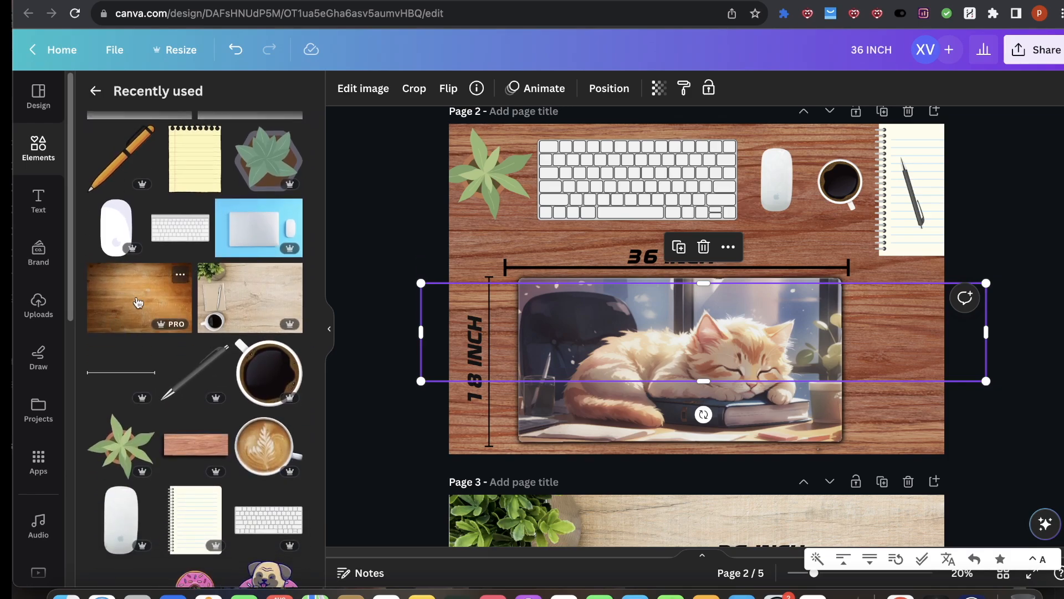
left_click_drag(143, 315, 679, 306)
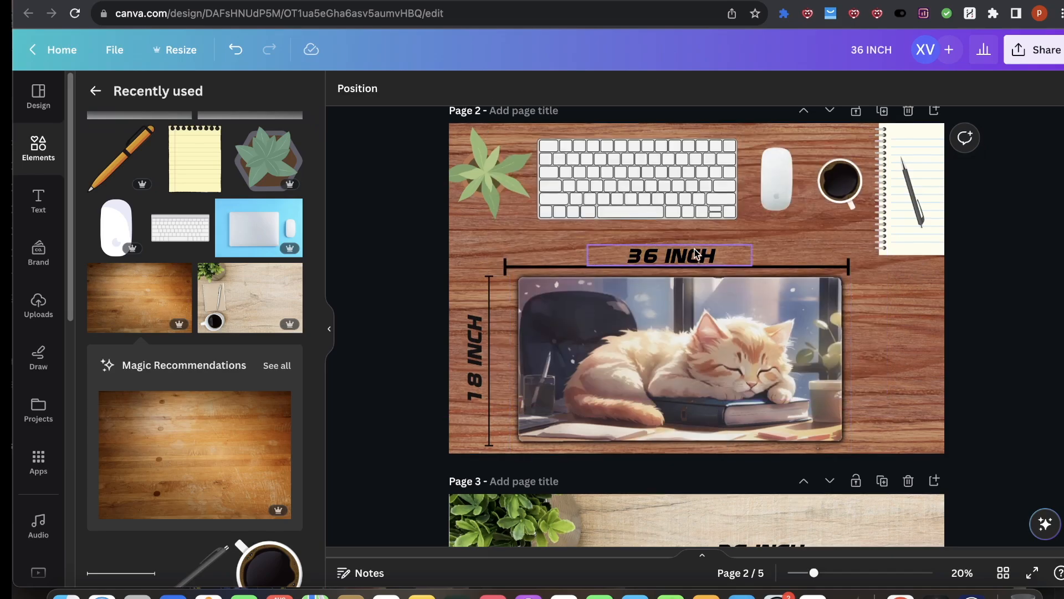
Step: Review the page 4 desk mat mockup, selecting its background, plant, notepad and text elements
scroll(931, 197, "down", 10)
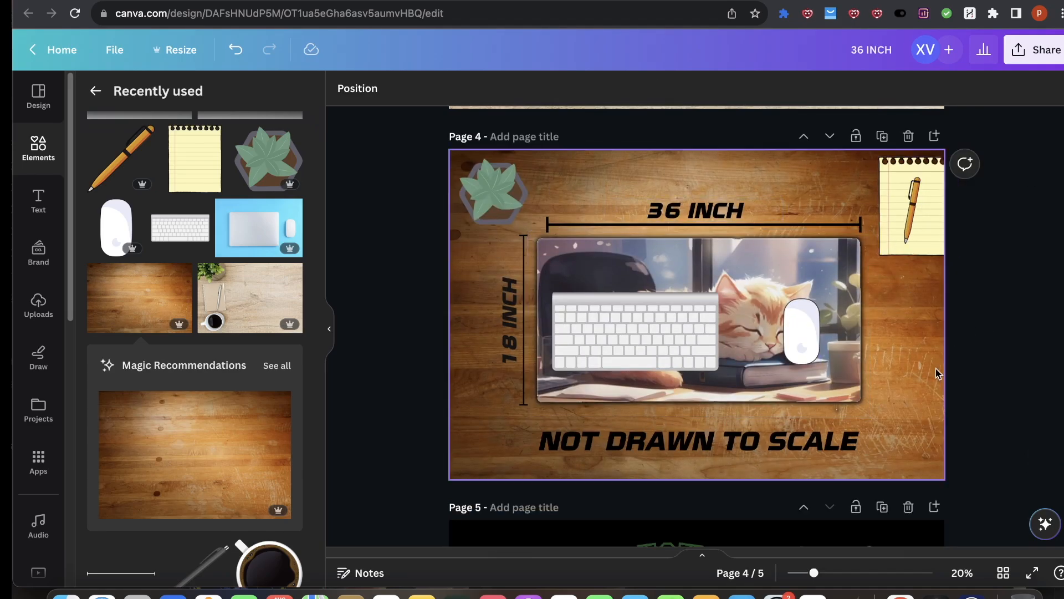
left_click(939, 365)
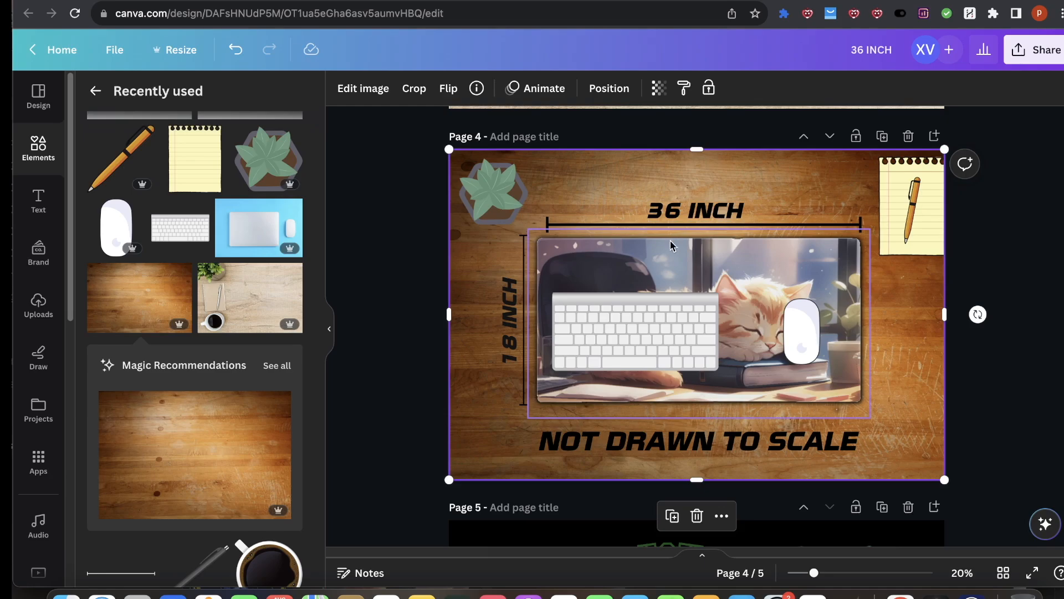
left_click(509, 198)
left_click(907, 199)
left_click(748, 452)
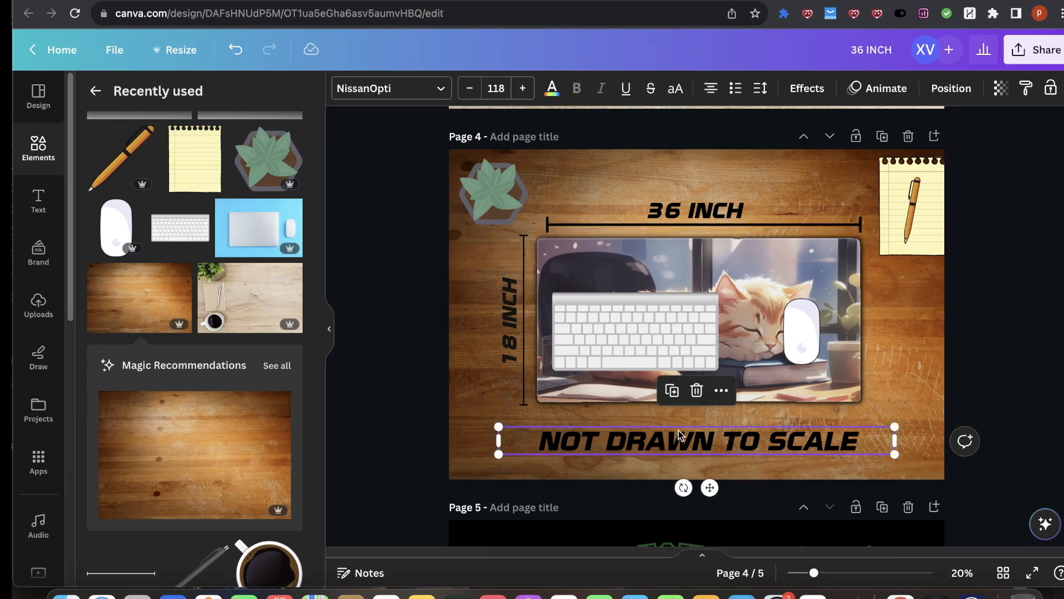
left_click(895, 366)
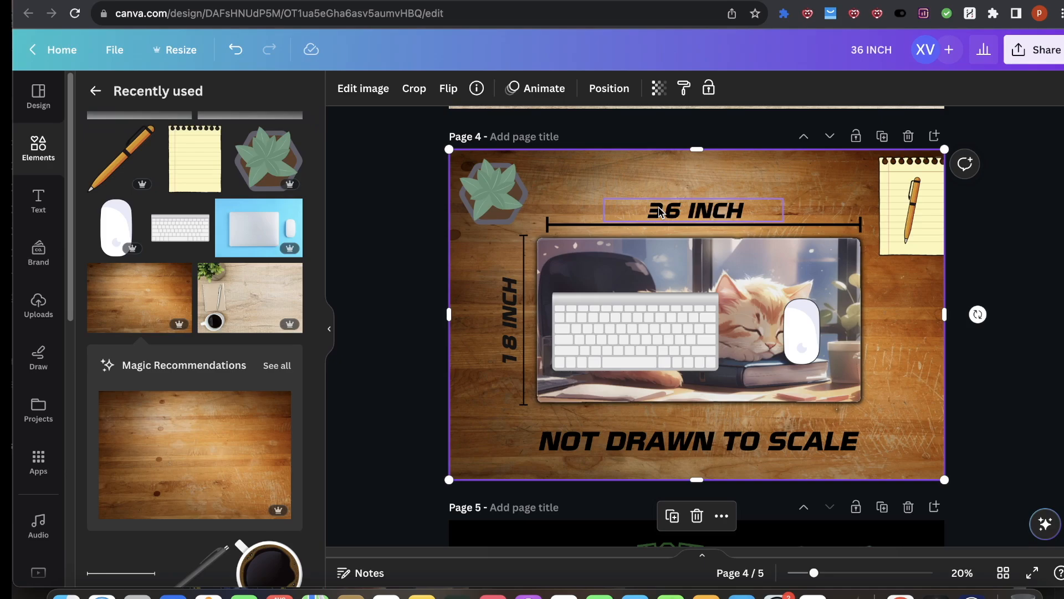
scroll(699, 255, "up", 15)
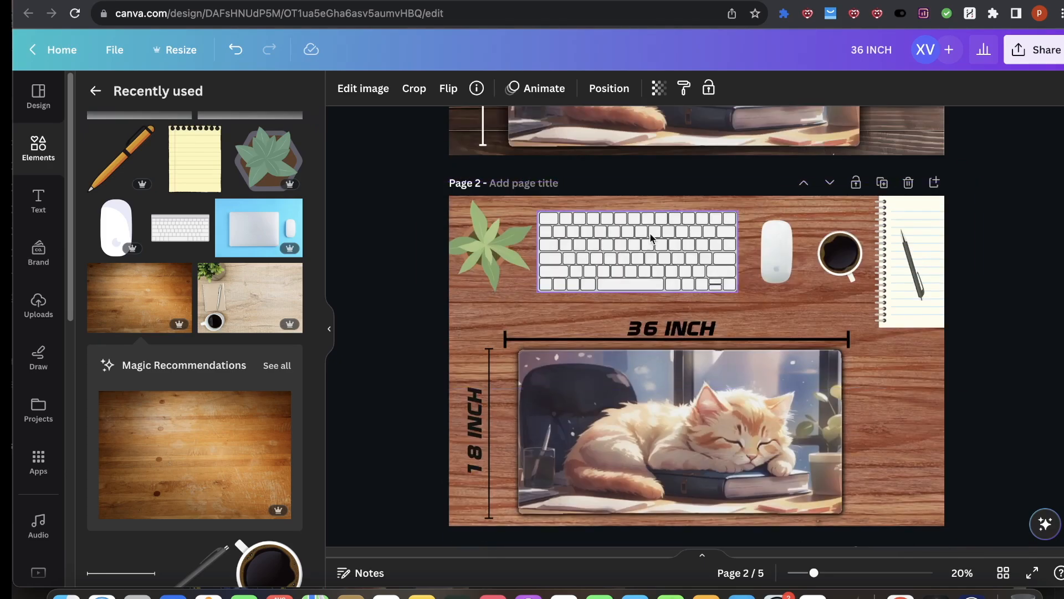
scroll(701, 310, "down", 15)
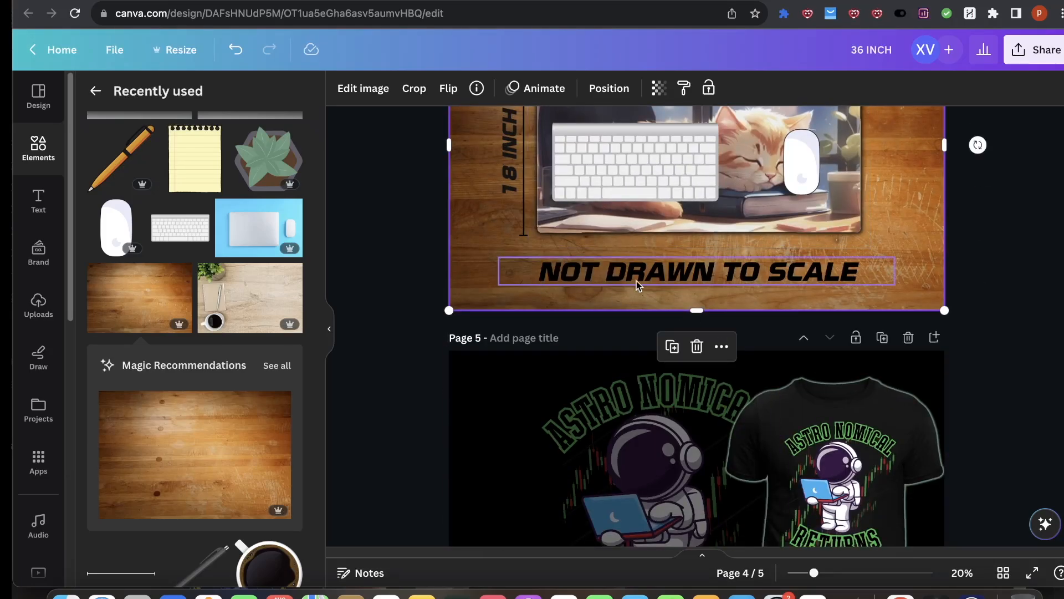
scroll(628, 276, "up", 3)
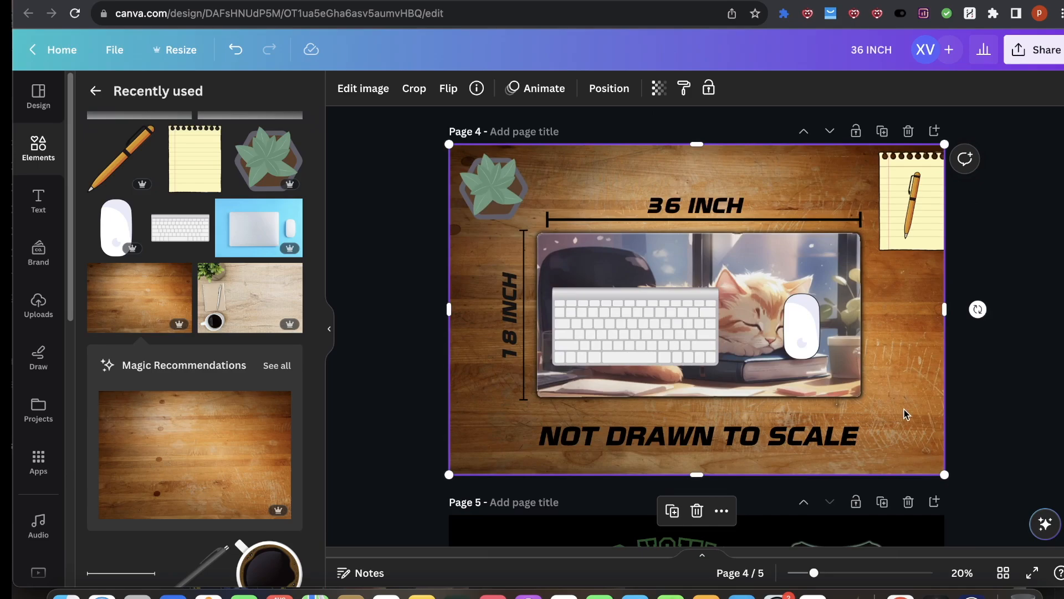
scroll(195, 444, "down", 4)
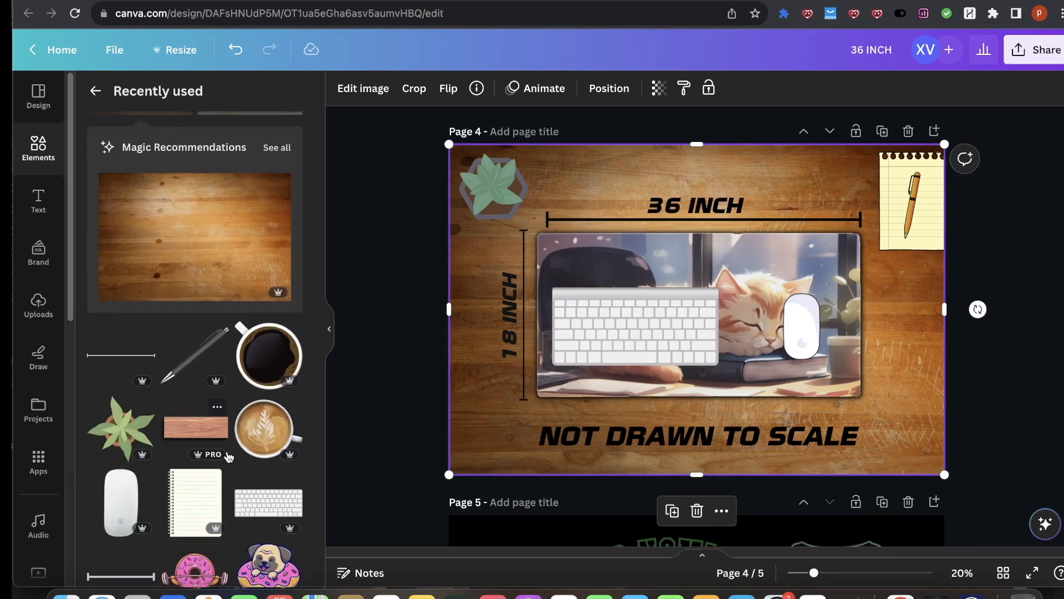
scroll(194, 444, "up", 2)
Step: Try recoloring the 36 INCH label white with a black Outline effect
left_click(696, 212)
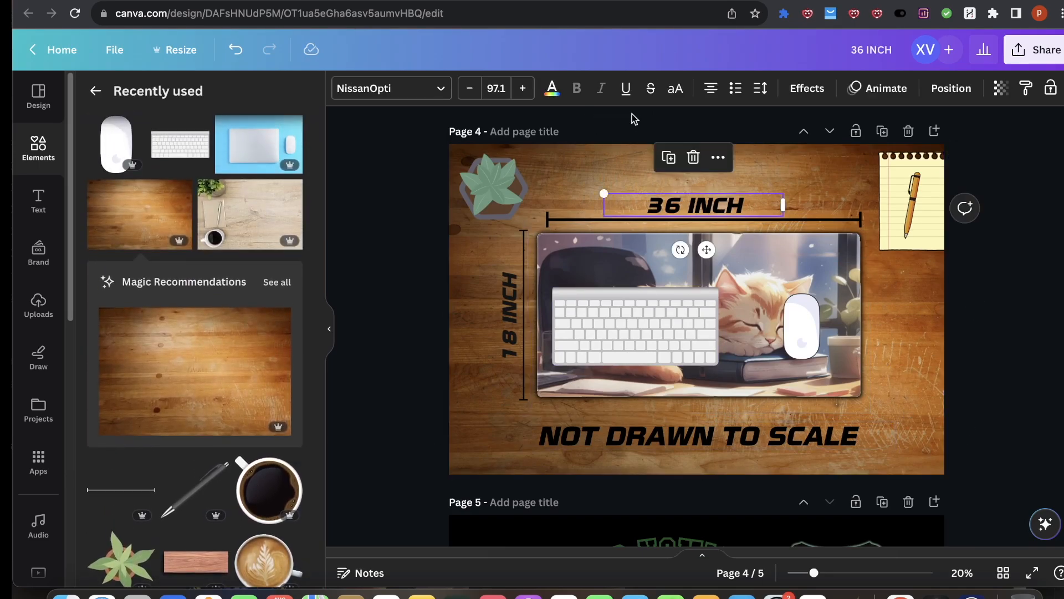
left_click(554, 87)
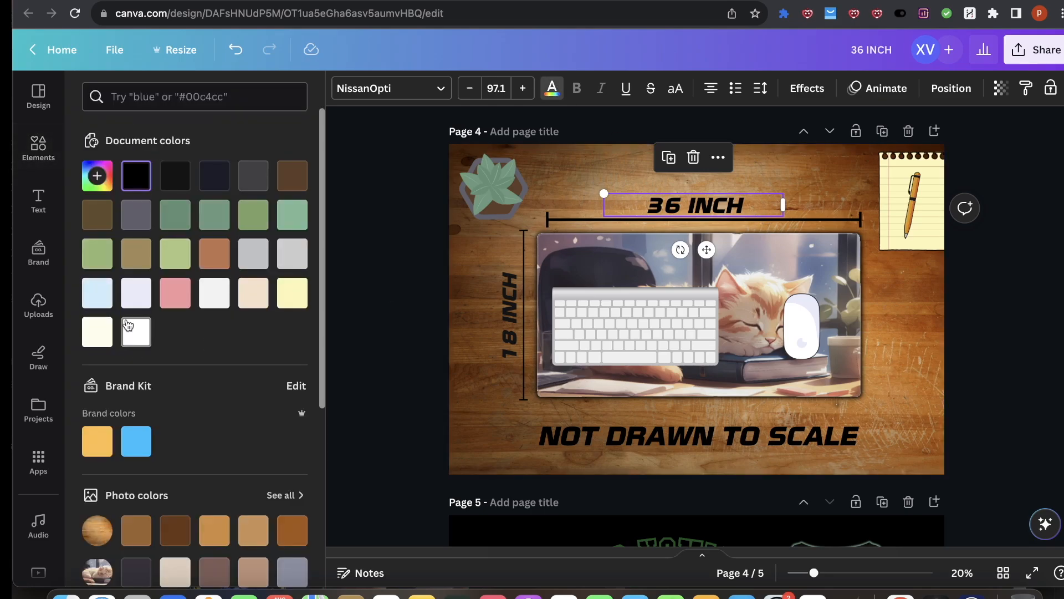
left_click(128, 326)
left_click(580, 218)
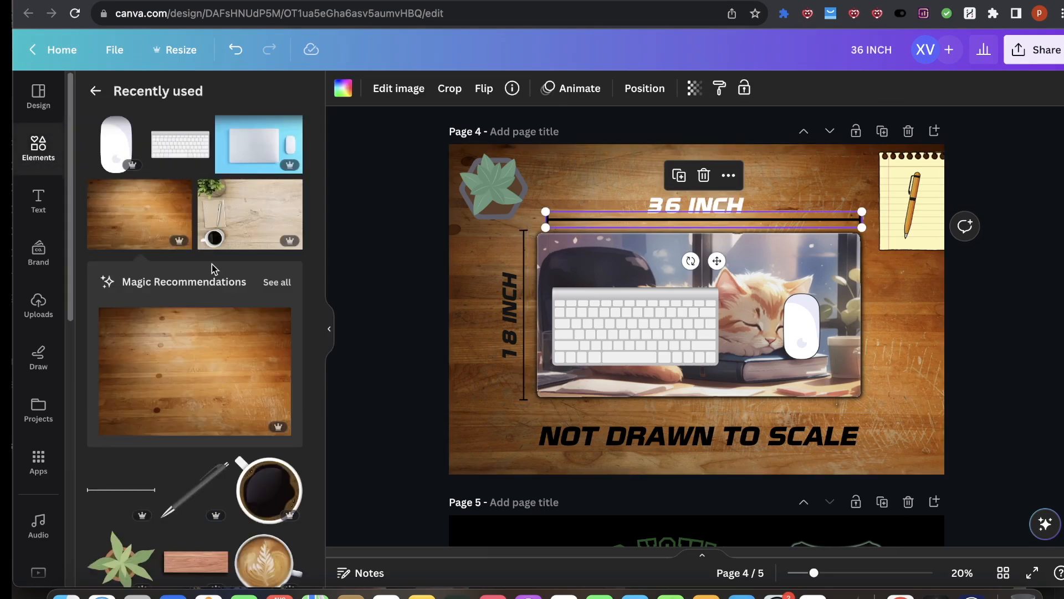
left_click(686, 208)
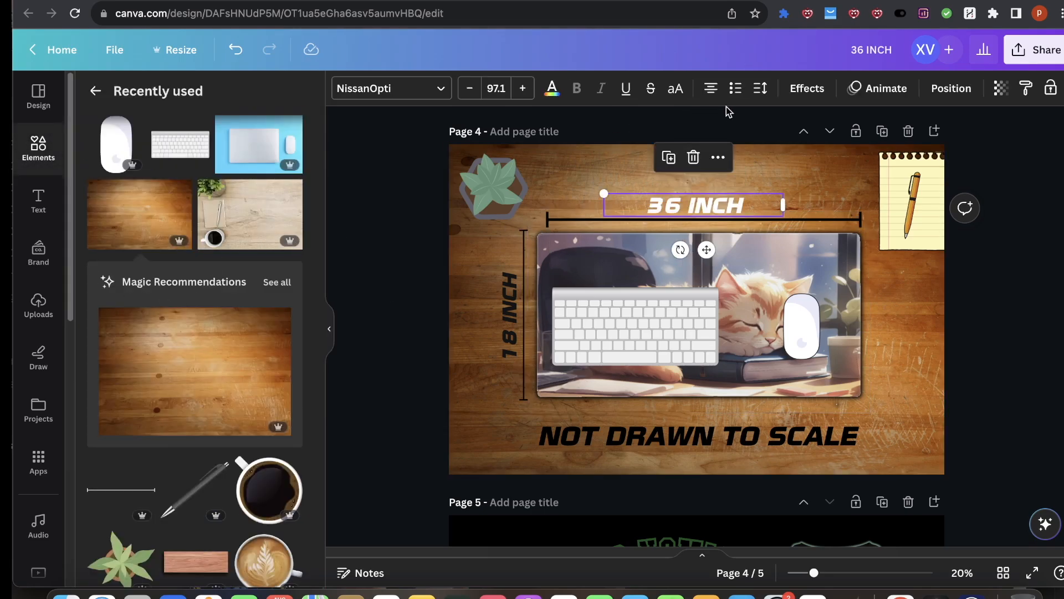
left_click(807, 89)
left_click(247, 254)
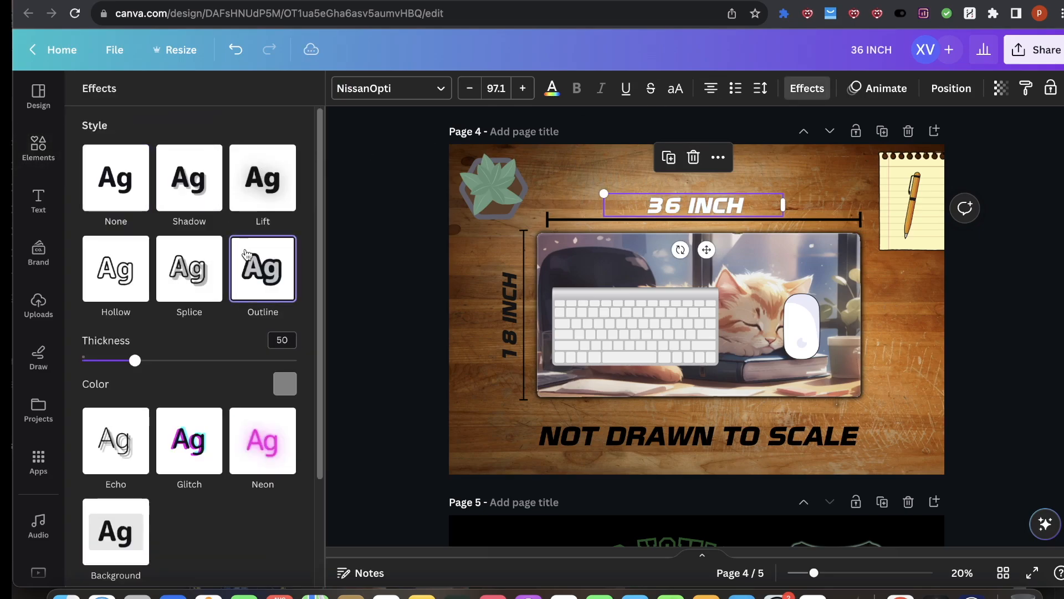
left_click(286, 383)
left_click(131, 201)
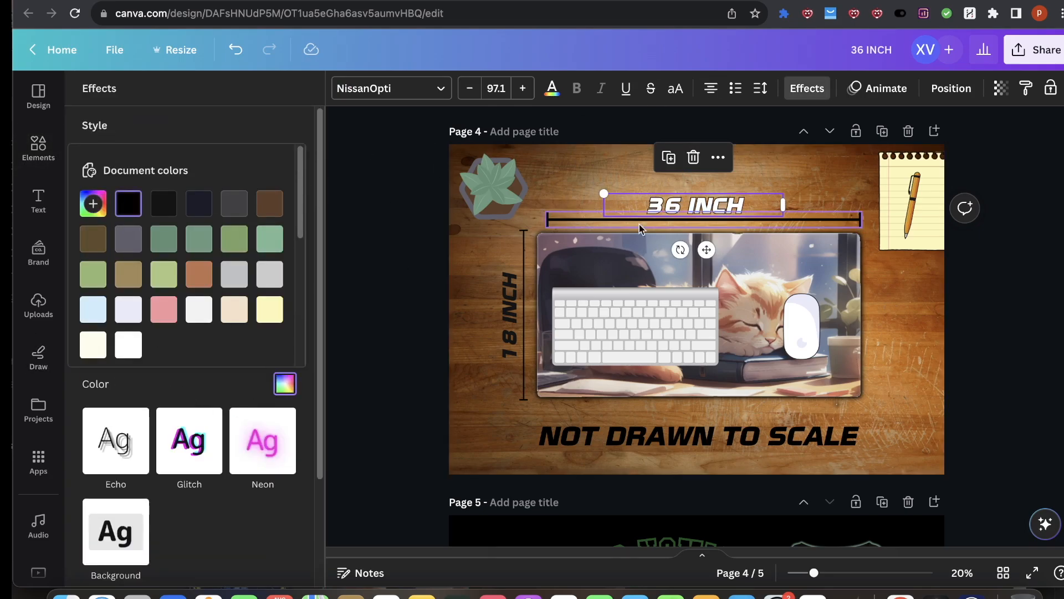
left_click(699, 180)
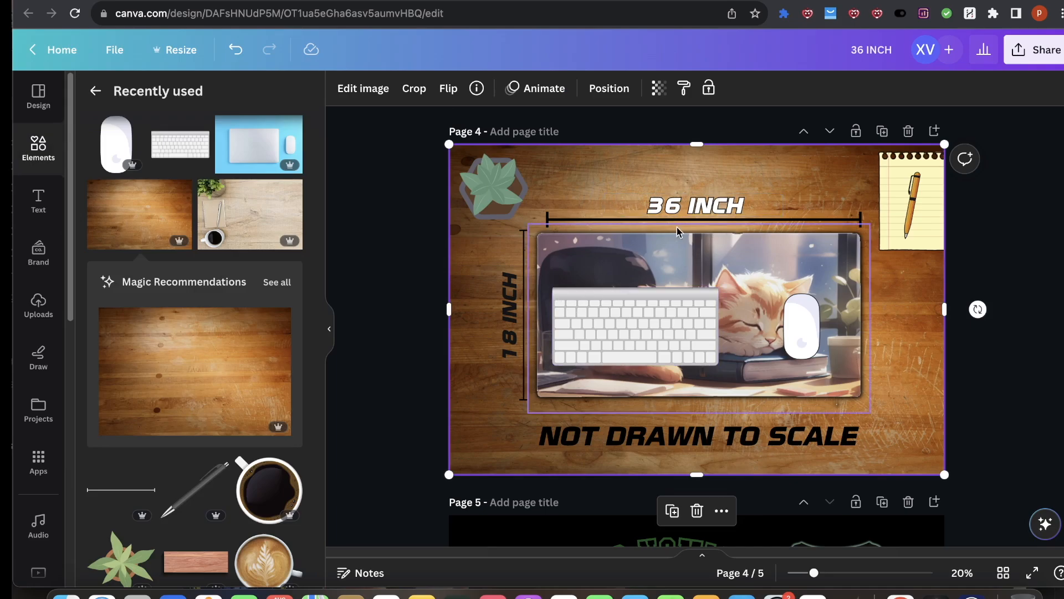
left_click(676, 203)
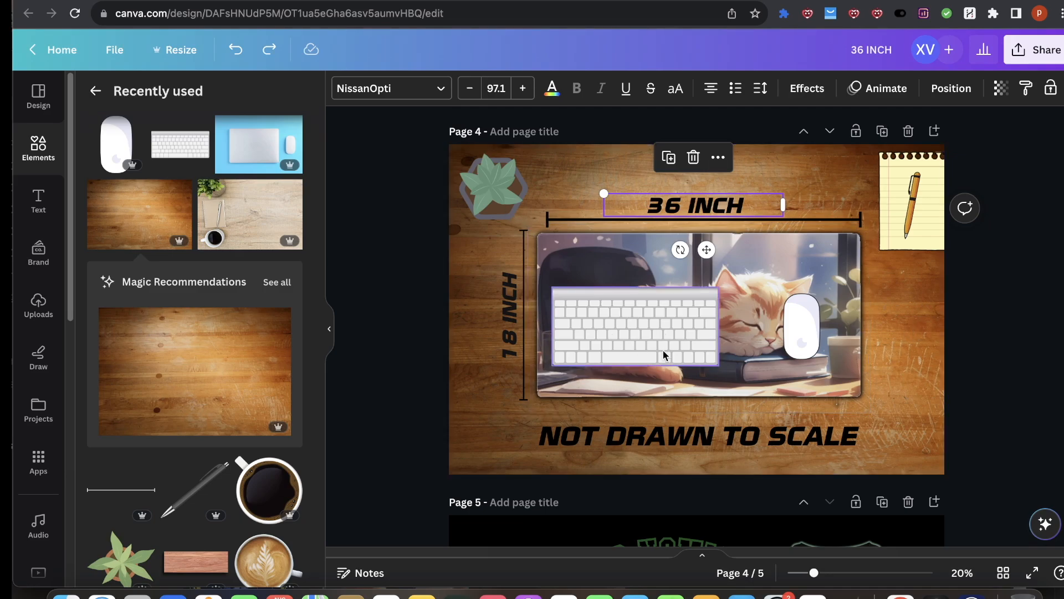
Step: Search the elements library for wood
left_click(96, 89)
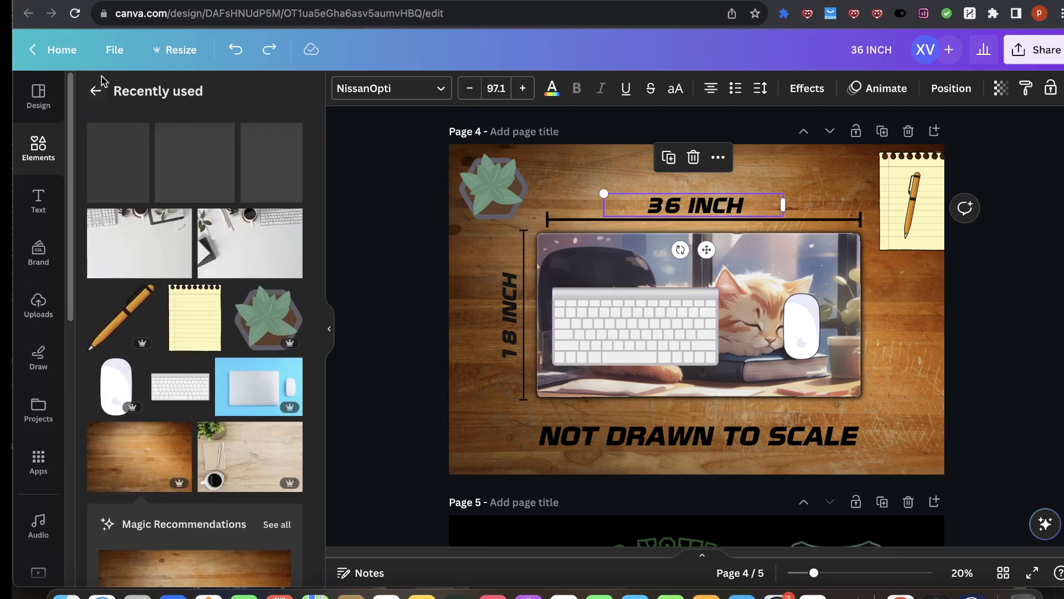
left_click(186, 94)
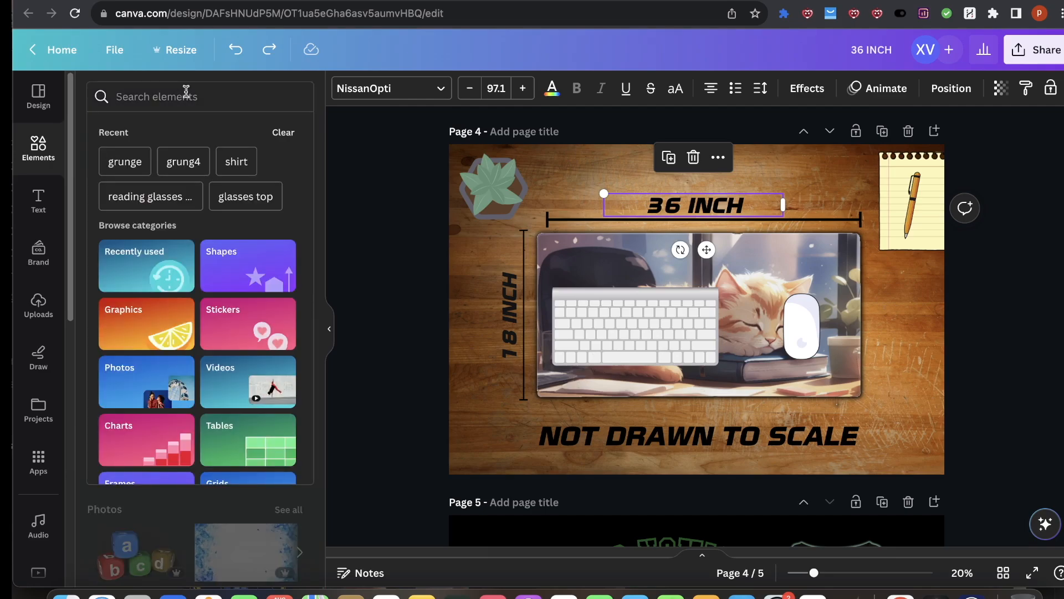
type("wood")
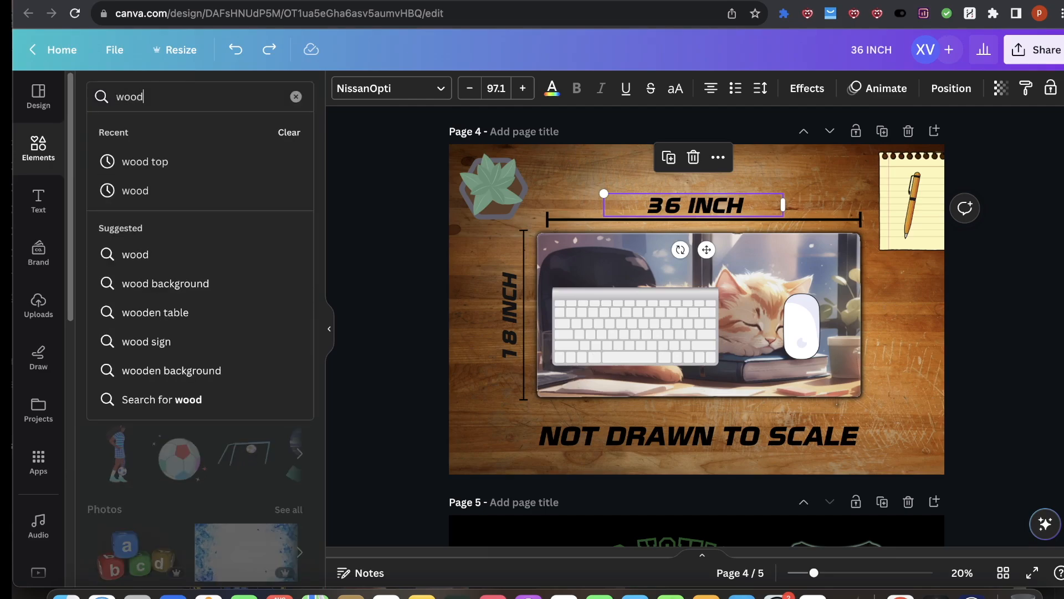
key("Return")
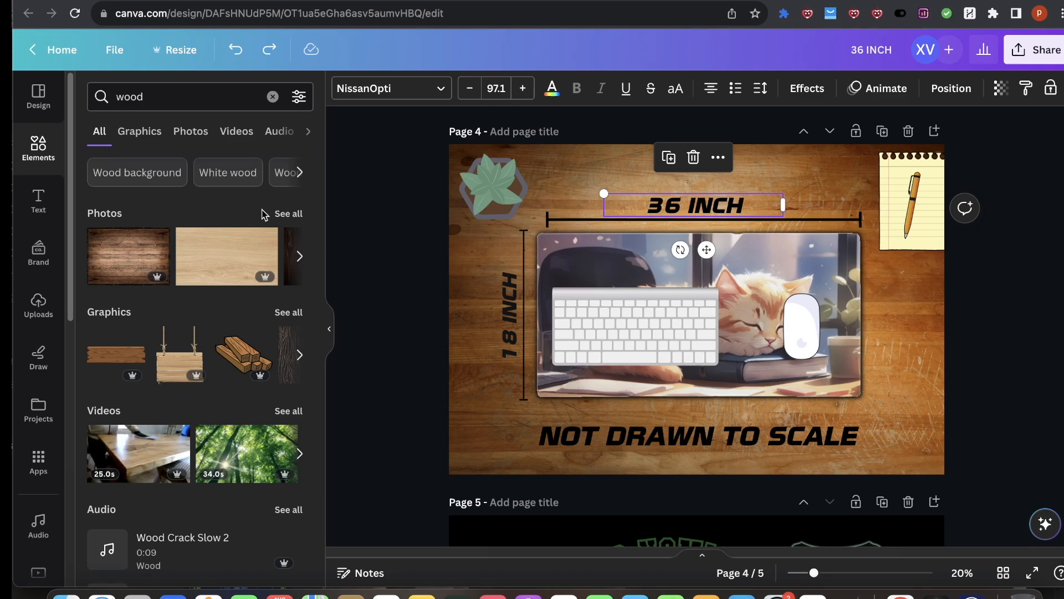
scroll(986, 360, "down", 7)
left_click(883, 133)
scroll(800, 294, "down", 7)
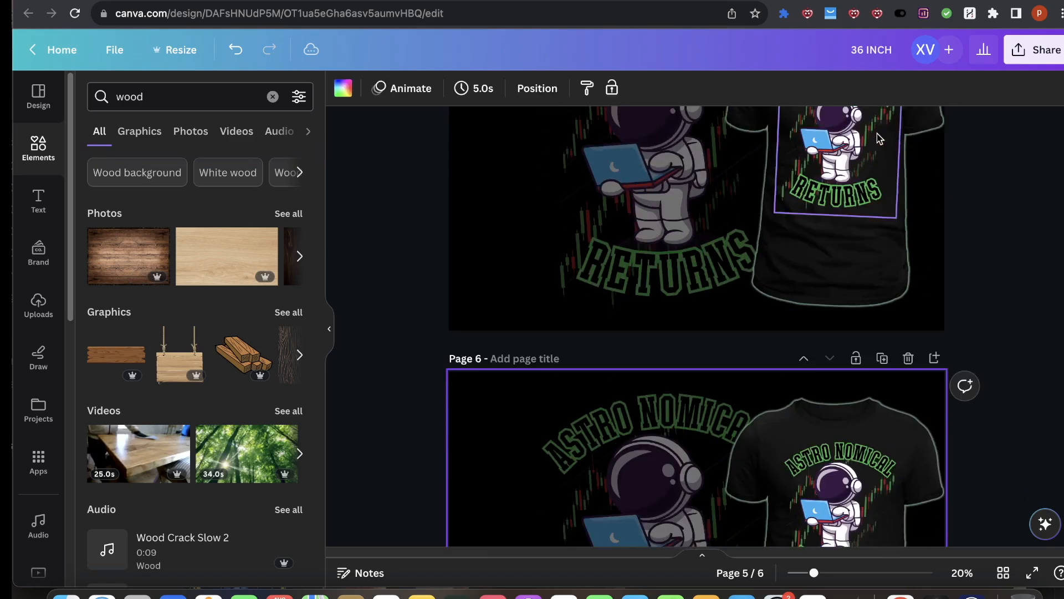
Step: Delete all elements from page 6 so it is an empty page
left_click_drag(978, 244, 375, 333)
key("Delete")
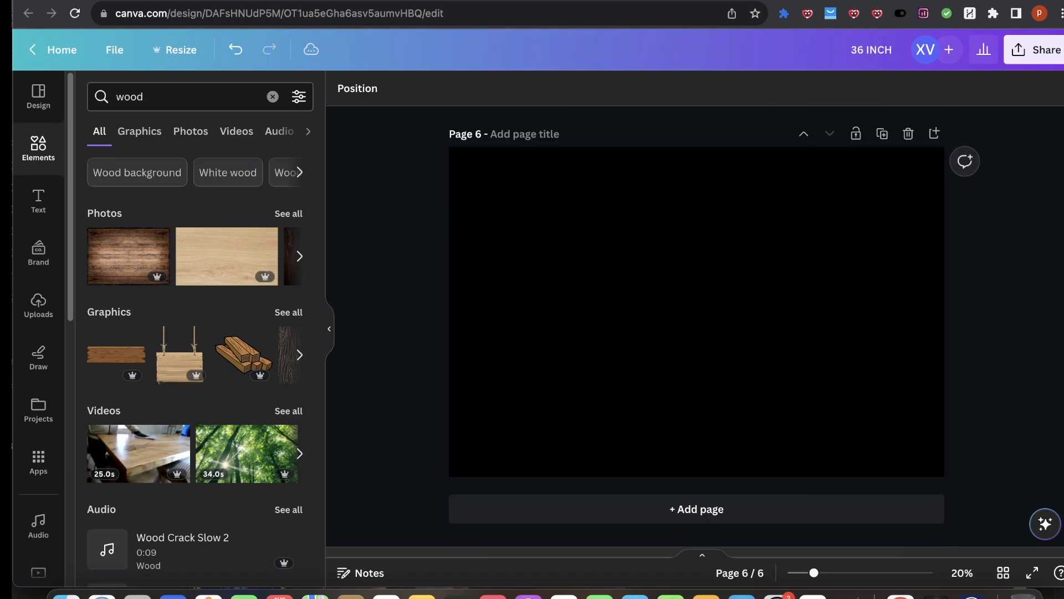
scroll(660, 311, "up", 6)
scroll(681, 375, "down", 6)
left_click(677, 300)
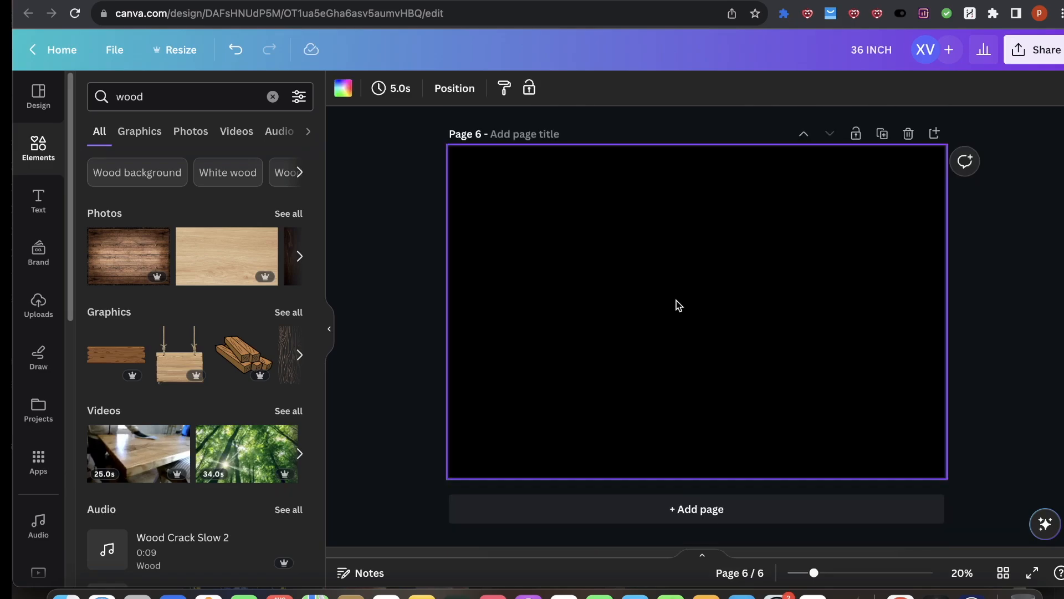
Step: Add the dark wood planks photo to page 6, then crop and resize it to fill the whole page
left_click(114, 247)
left_click_drag(600, 216, 549, 198)
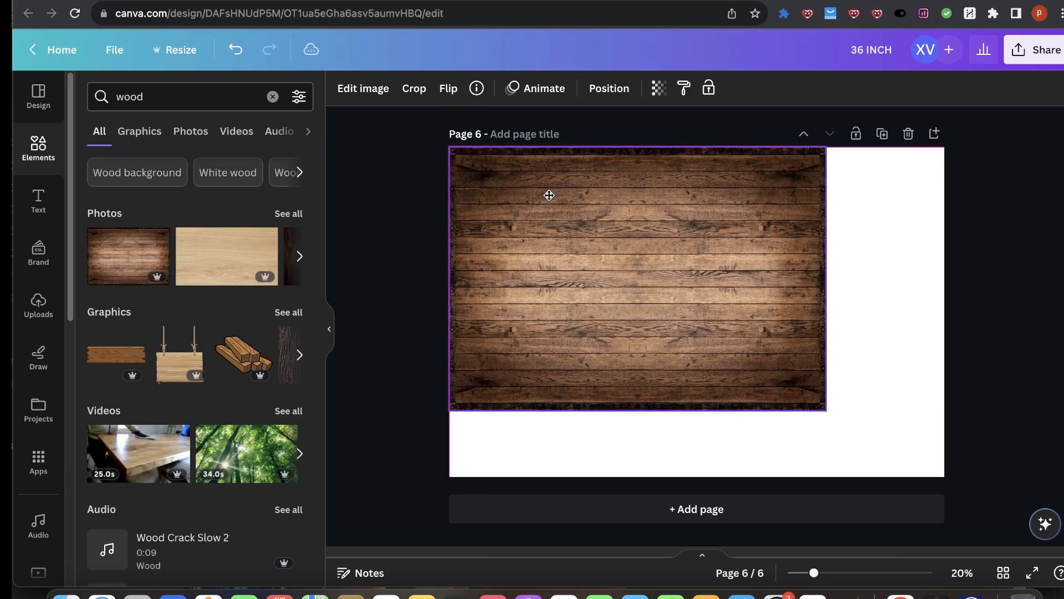
left_click_drag(829, 411, 968, 450)
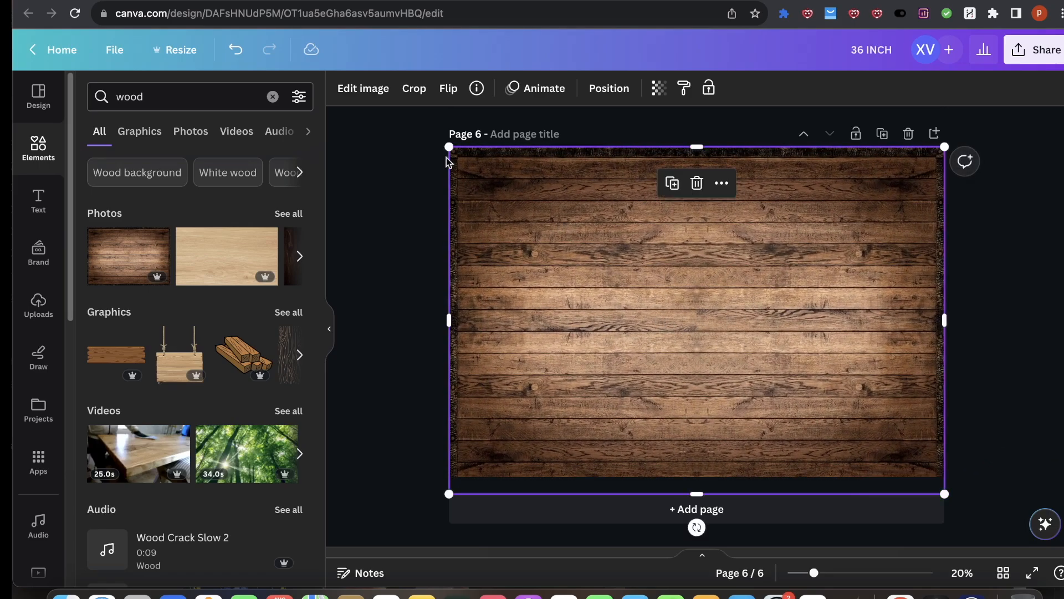
left_click_drag(446, 146, 475, 165)
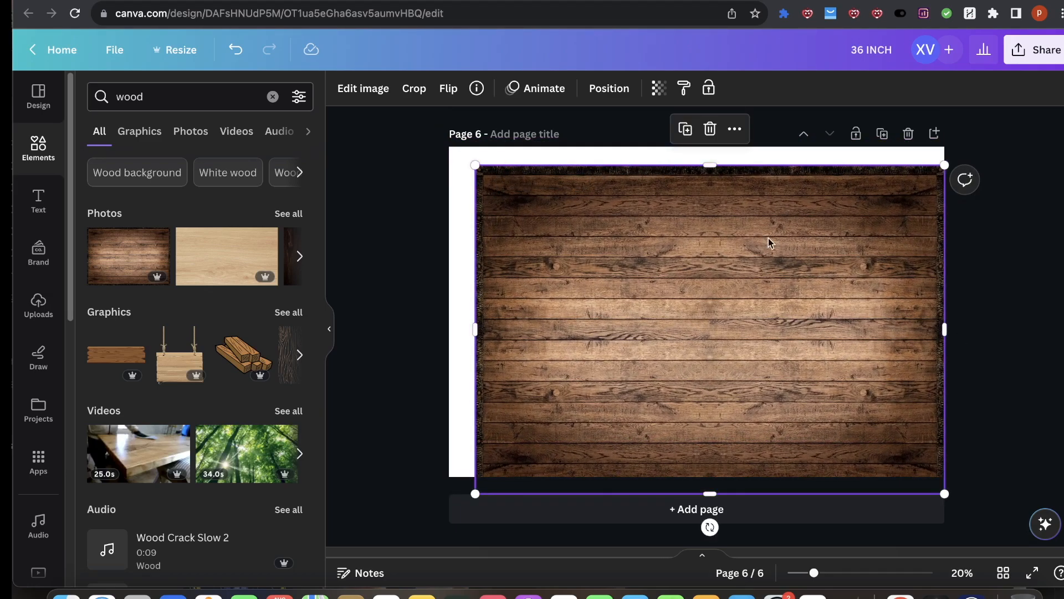
double_click(508, 202)
left_click_drag(483, 166, 483, 173)
left_click_drag(937, 179, 927, 183)
left_click_drag(935, 498, 927, 475)
key("Return")
left_click_drag(650, 368, 638, 313)
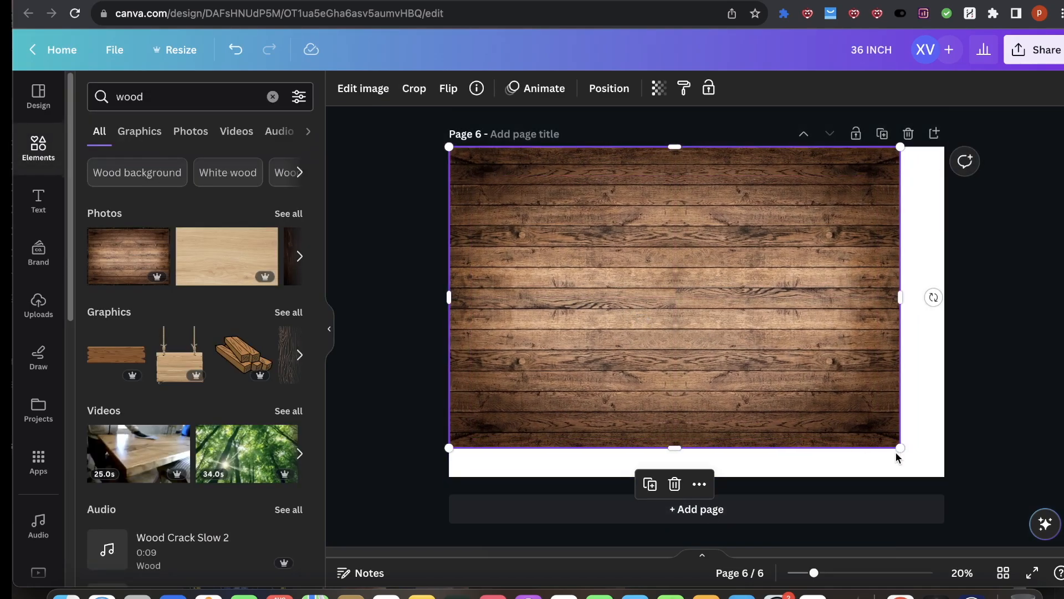
left_click_drag(899, 447, 945, 476)
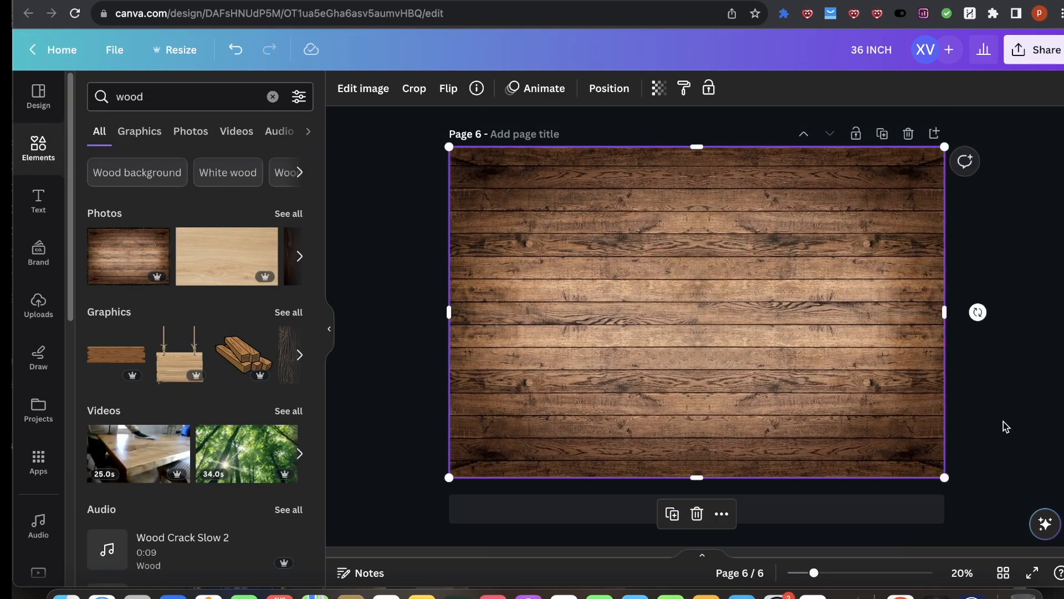
left_click(1003, 422)
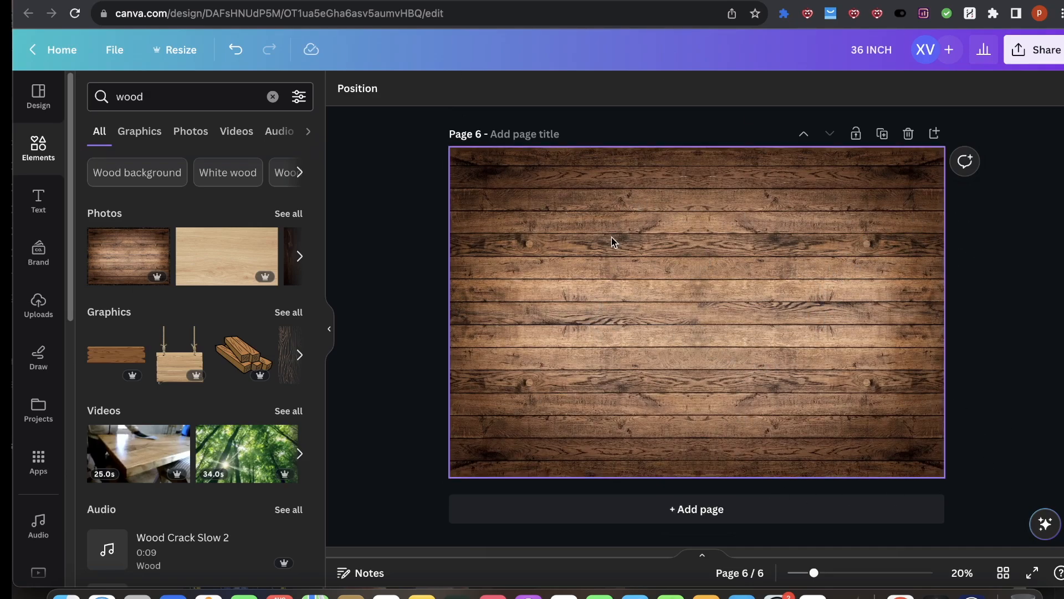
Step: Search the elements for shadow and add a soft shadow graphic onto the wood background
left_click(484, 242)
left_click(361, 88)
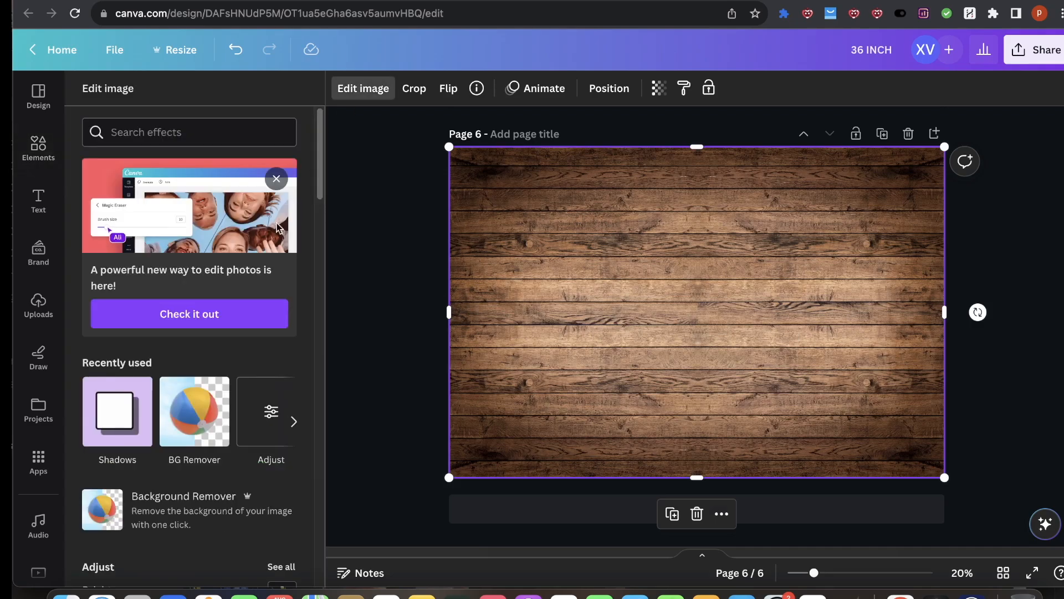
left_click(361, 91)
left_click(175, 99)
key("super+a")
type("shadow")
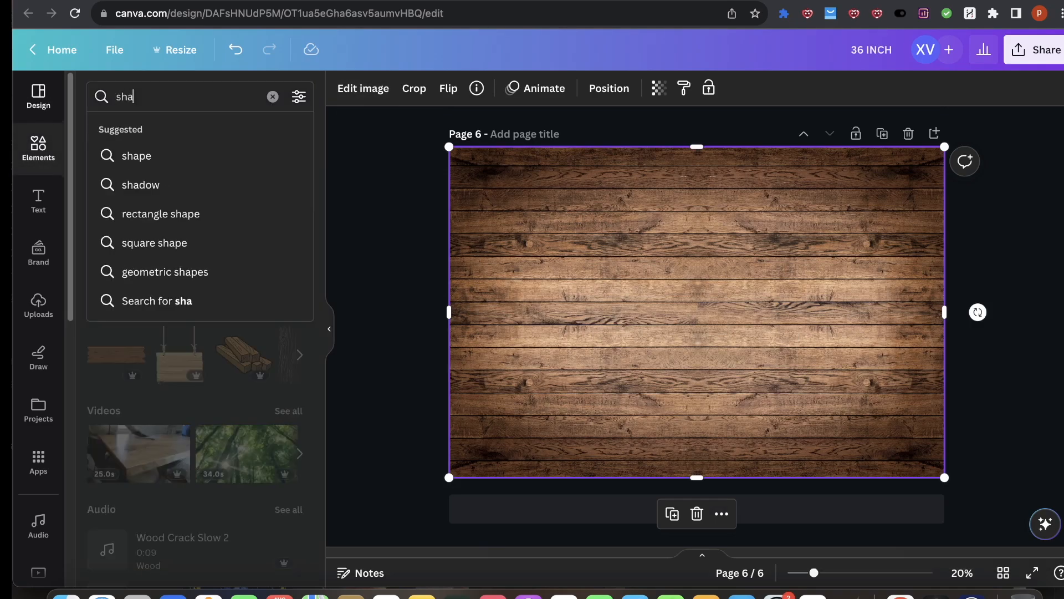
key("Return")
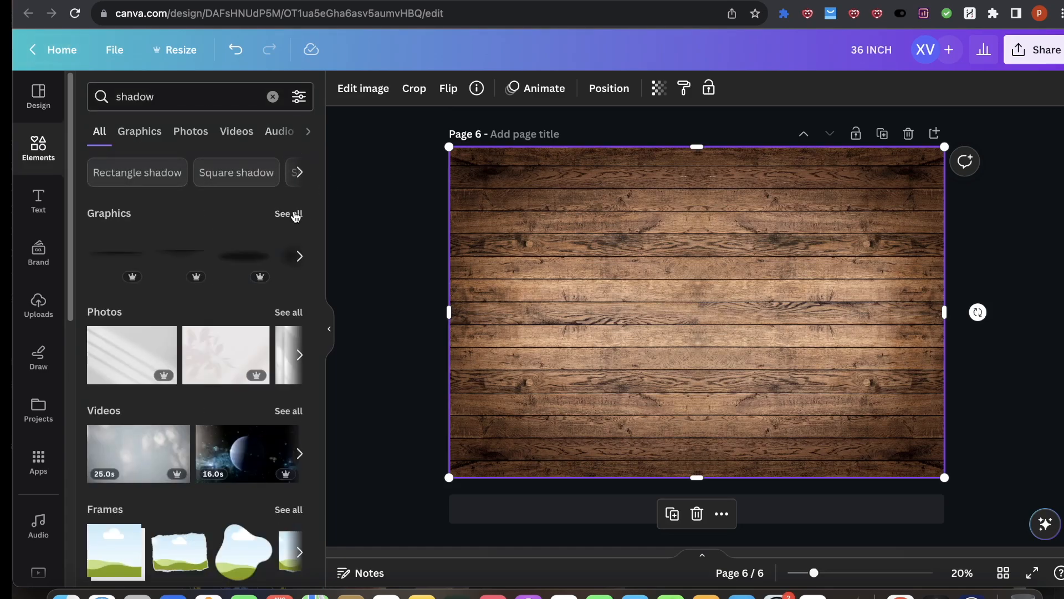
left_click(295, 215)
left_click(271, 458)
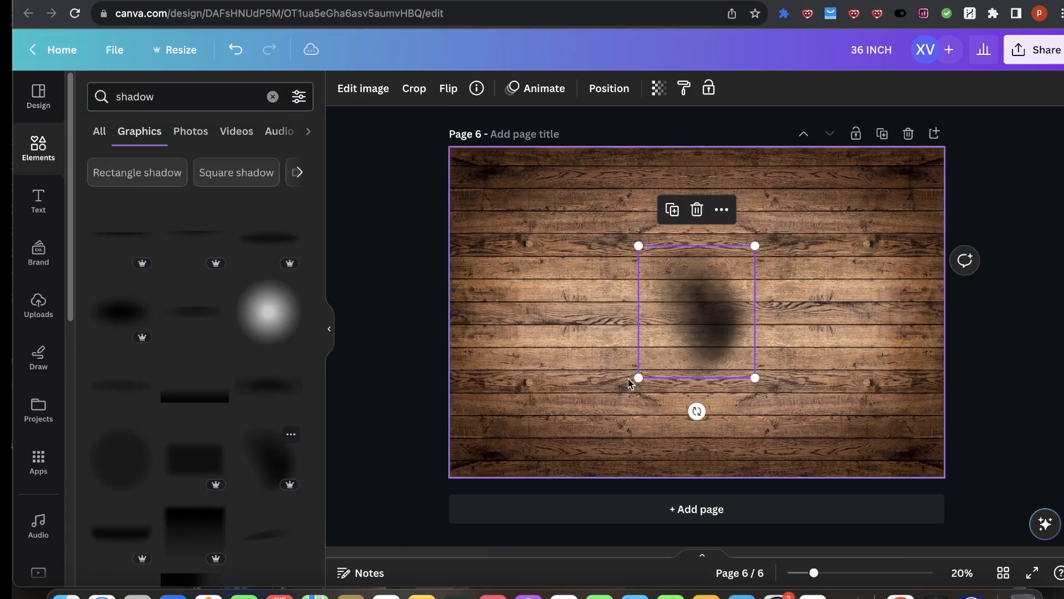
Step: Enlarge, rotate and reposition the shadow graphic across the center of the wood background
left_click_drag(693, 339, 636, 467)
left_click_drag(754, 334, 813, 304)
left_click_drag(793, 469, 646, 285)
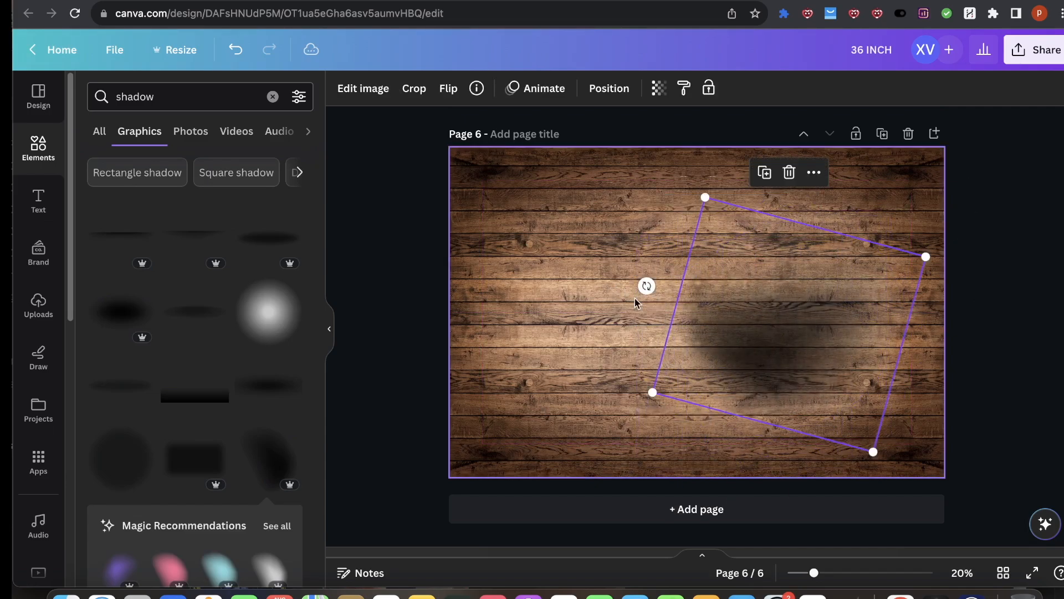
left_click_drag(654, 391, 709, 265)
left_click(1010, 283)
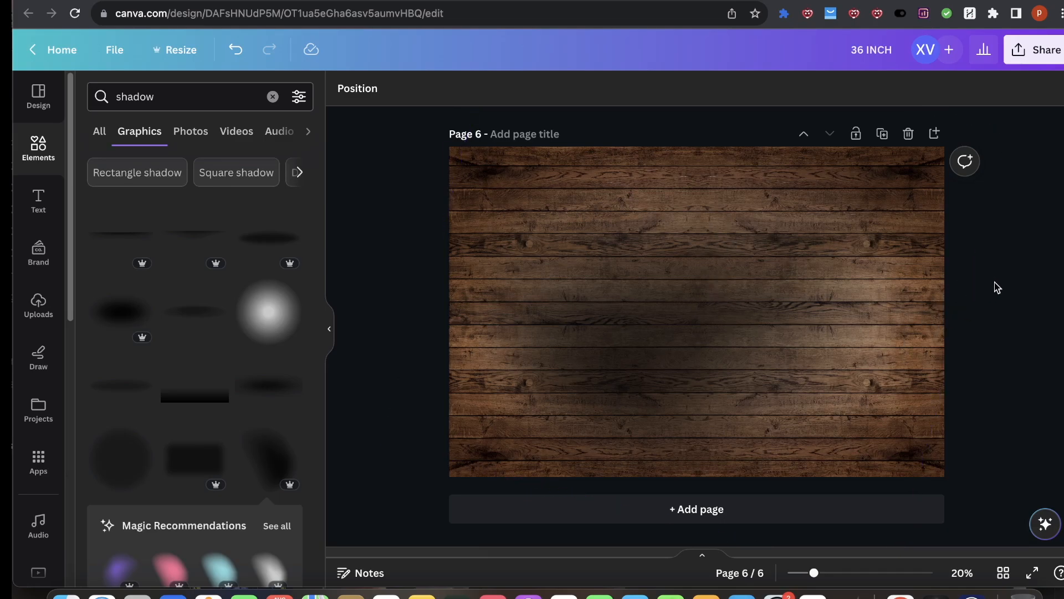
Step: Copy the 36 INCH label from page 4 onto page 6, enlarge it to size 150 and place it near the top
scroll(391, 249, "up", 5)
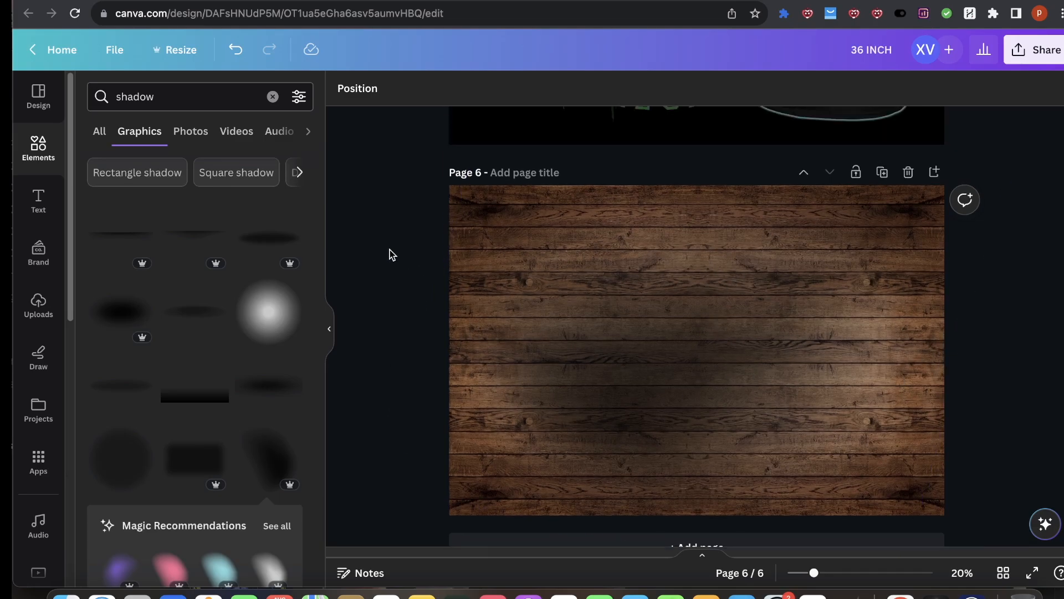
scroll(606, 176, "up", 5)
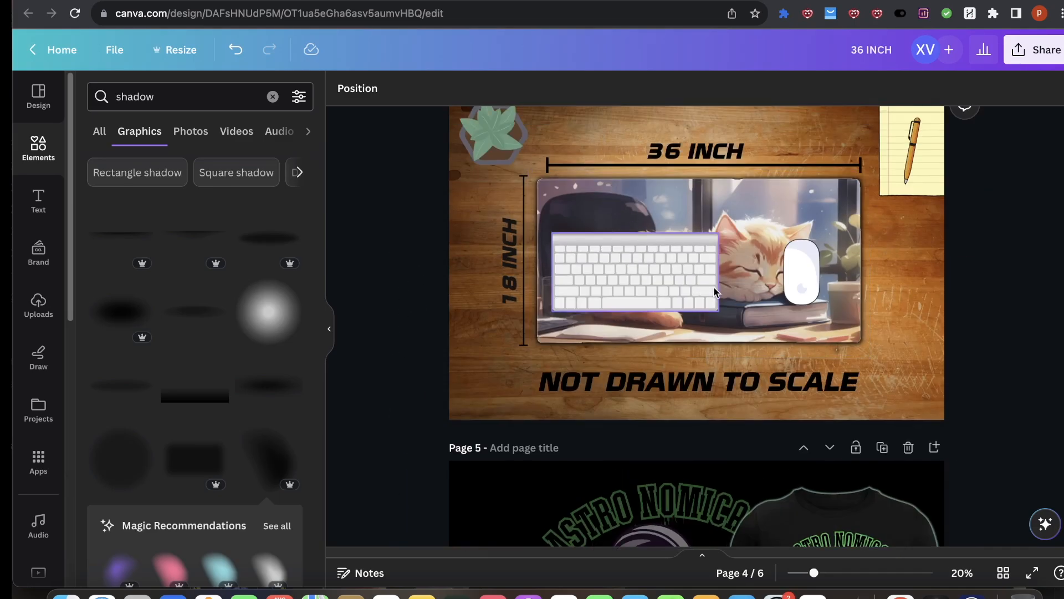
scroll(686, 265, "down", 7)
scroll(577, 488, "down", 5)
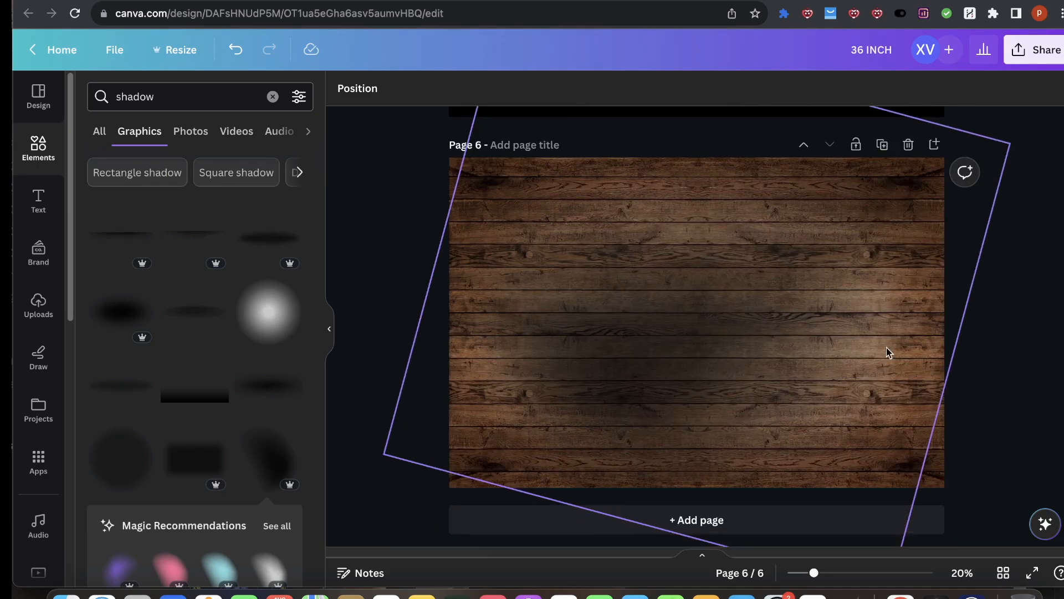
scroll(401, 176, "up", 10)
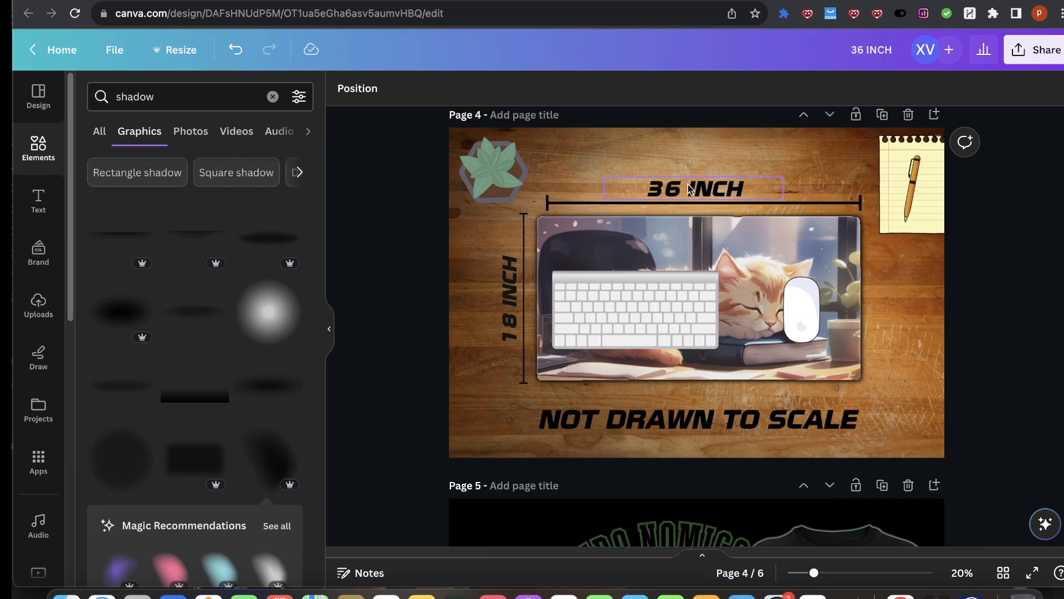
left_click(689, 189)
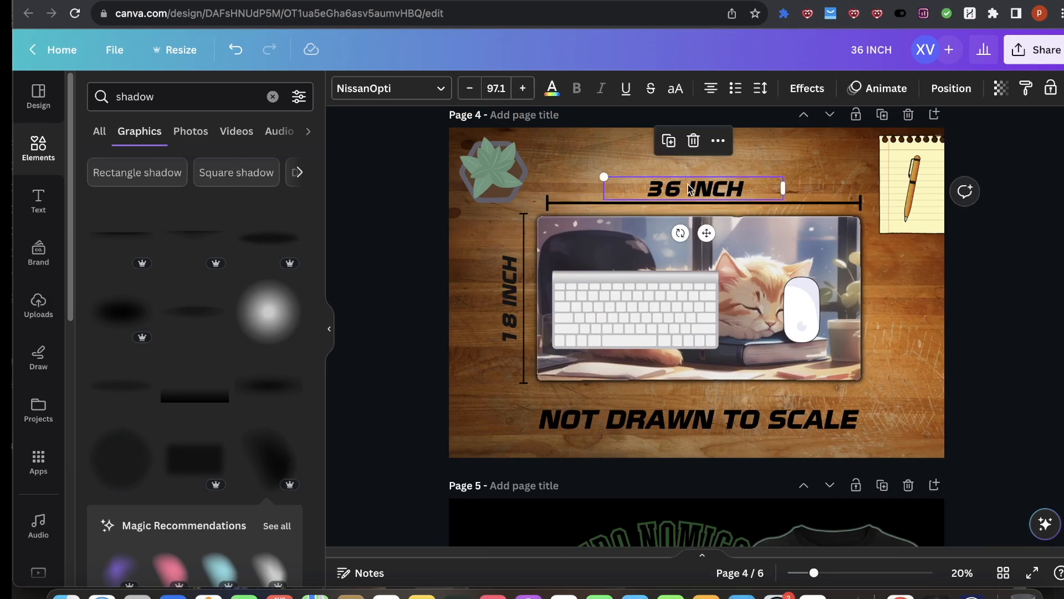
key("ctrl+c")
scroll(760, 303, "down", 10)
key("ctrl+v")
left_click_drag(692, 242, 696, 248)
left_click_drag(608, 233, 505, 215)
left_click_drag(632, 212, 713, 229)
left_click(656, 229)
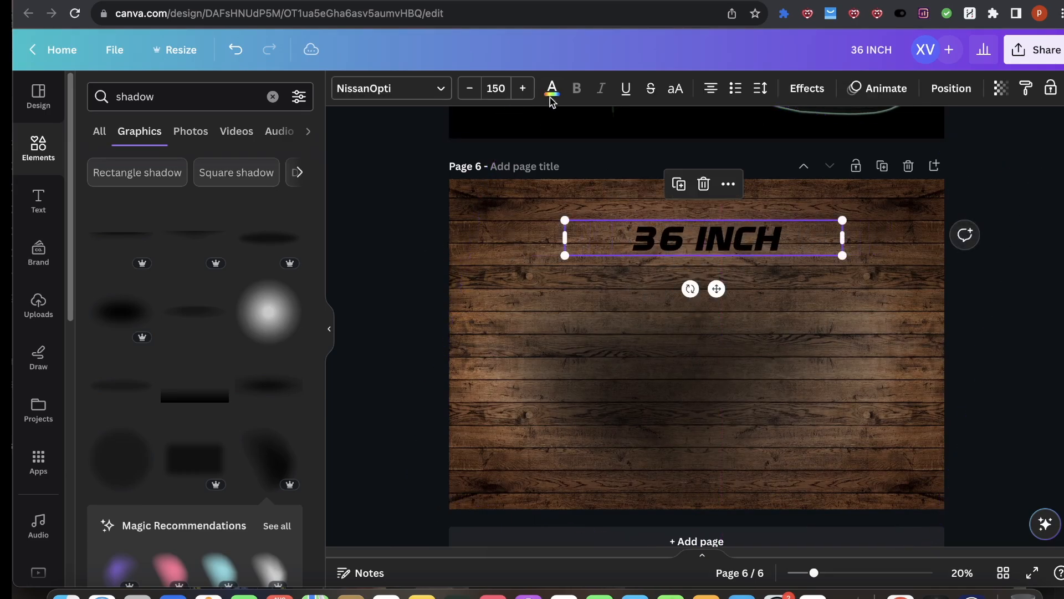
Step: Make the 36 INCH label white and enlarge it to size 180
left_click(553, 89)
left_click(122, 336)
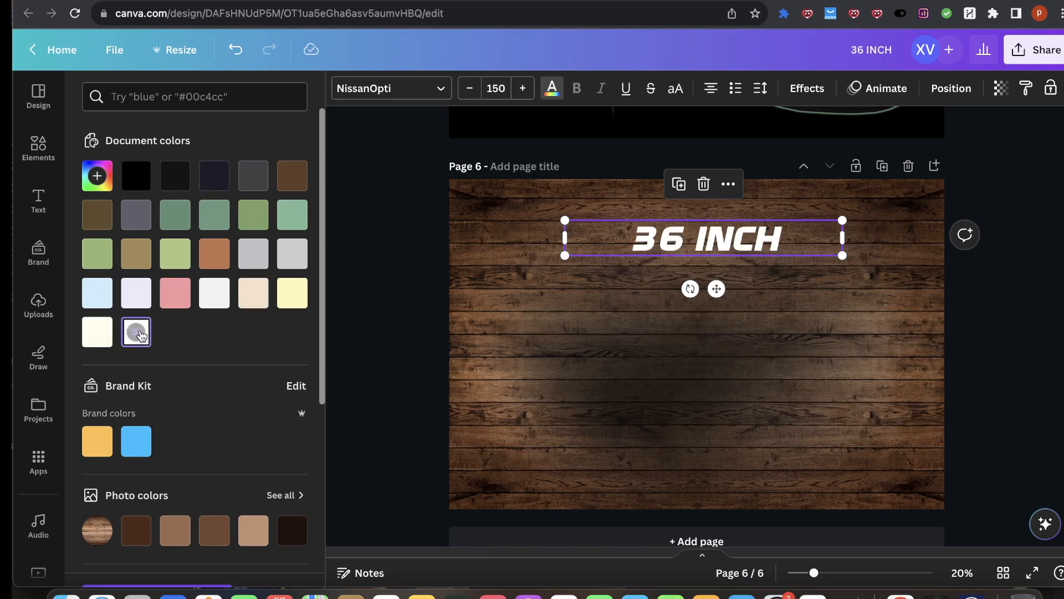
left_click_drag(562, 255, 510, 263)
left_click_drag(638, 234, 651, 230)
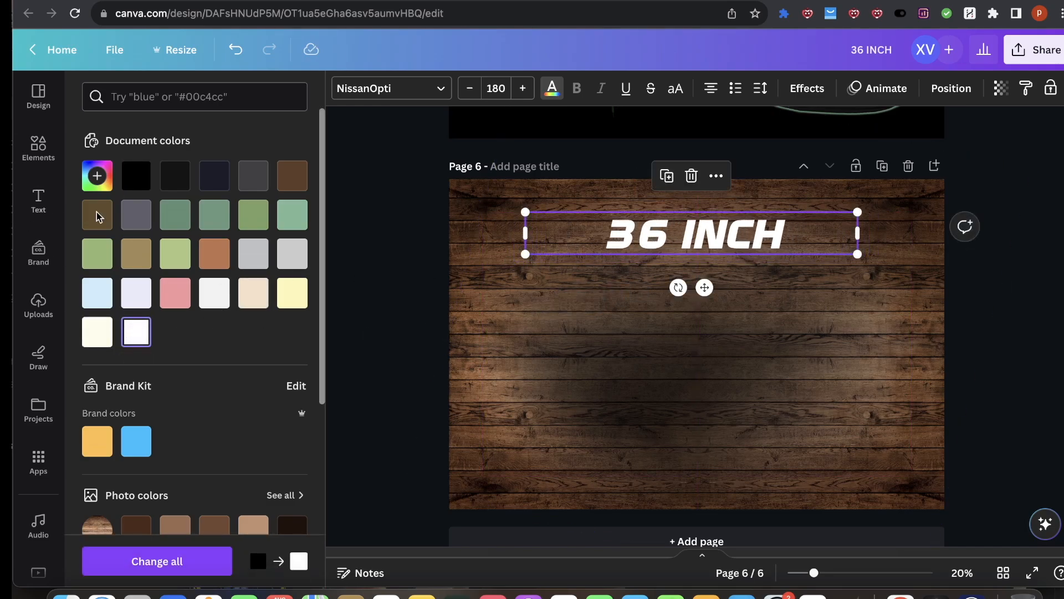
Step: Copy the horizontal dimension line from page 4 onto page 6 below the label and make it white
scroll(702, 330, "up", 15)
scroll(667, 330, "down", 5)
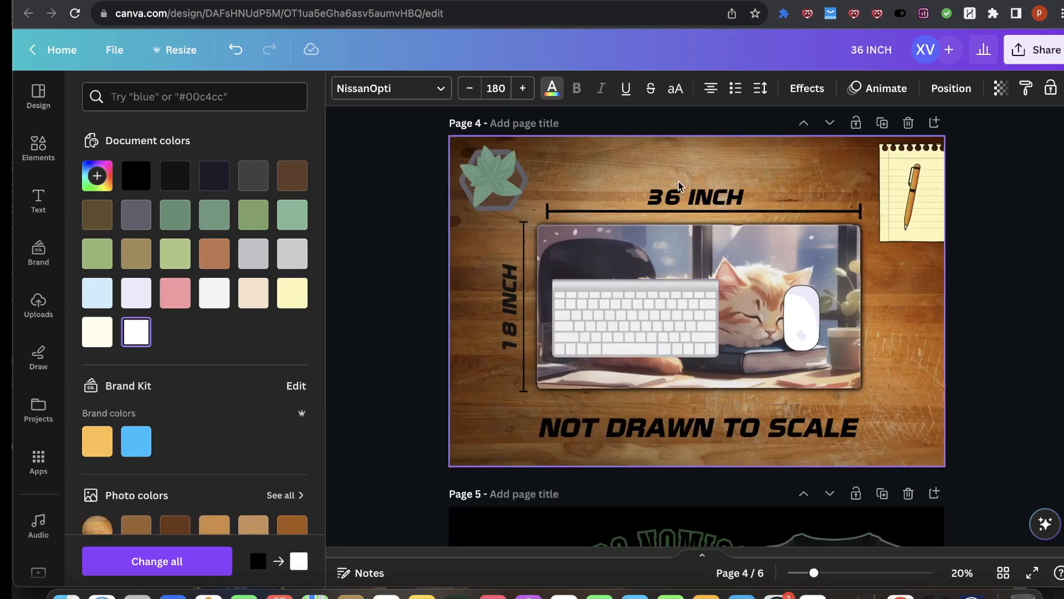
left_click(819, 214)
key("ctrl+c")
scroll(721, 330, "down", 9)
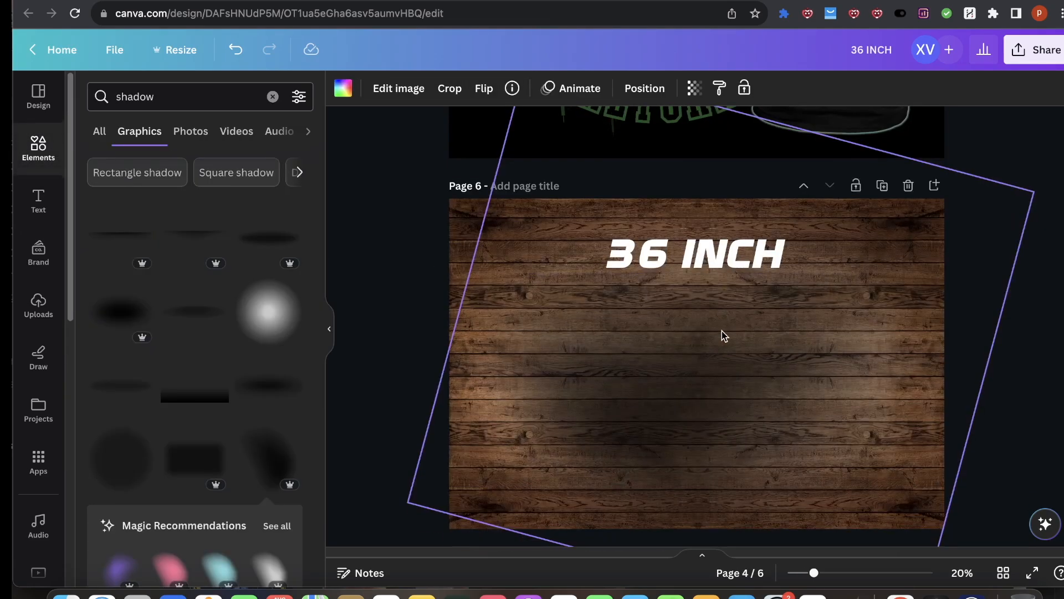
key("ctrl+v")
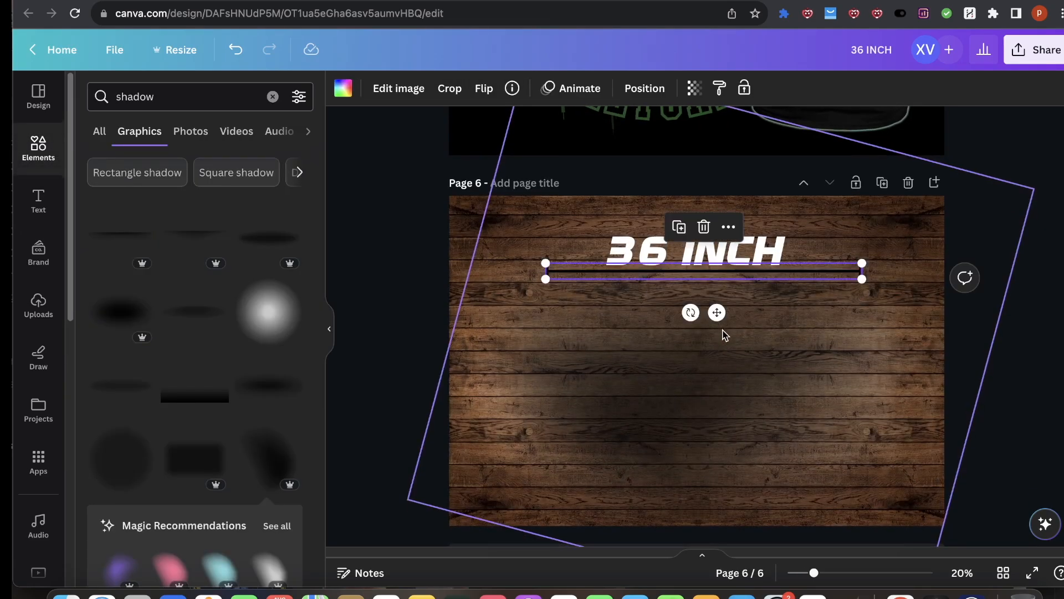
left_click(344, 89)
left_click(136, 331)
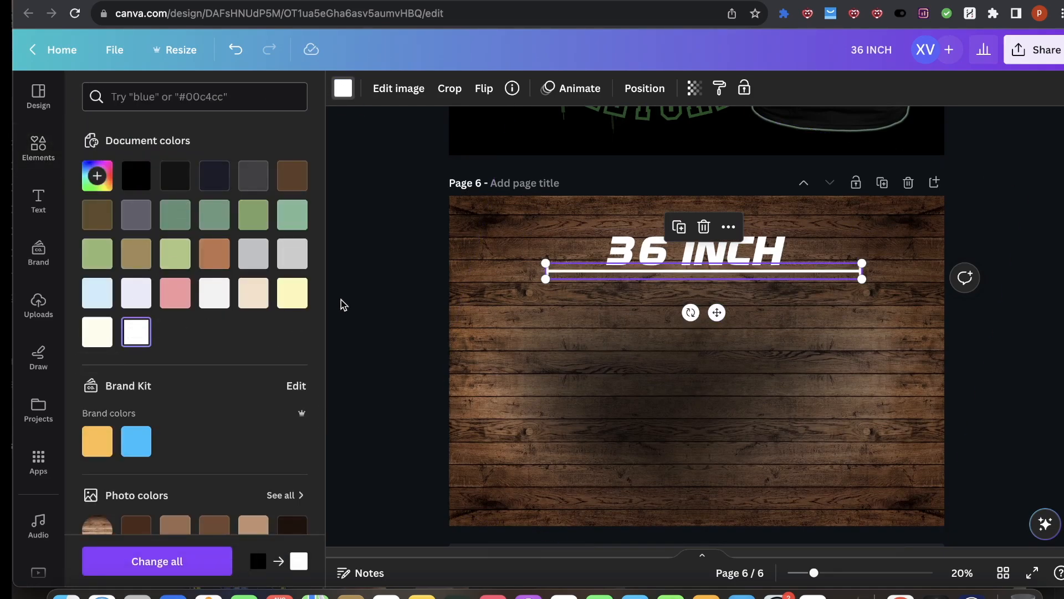
Step: Search the elements for line graphics and browse the results
left_click(38, 147)
left_click(91, 96)
type("line")
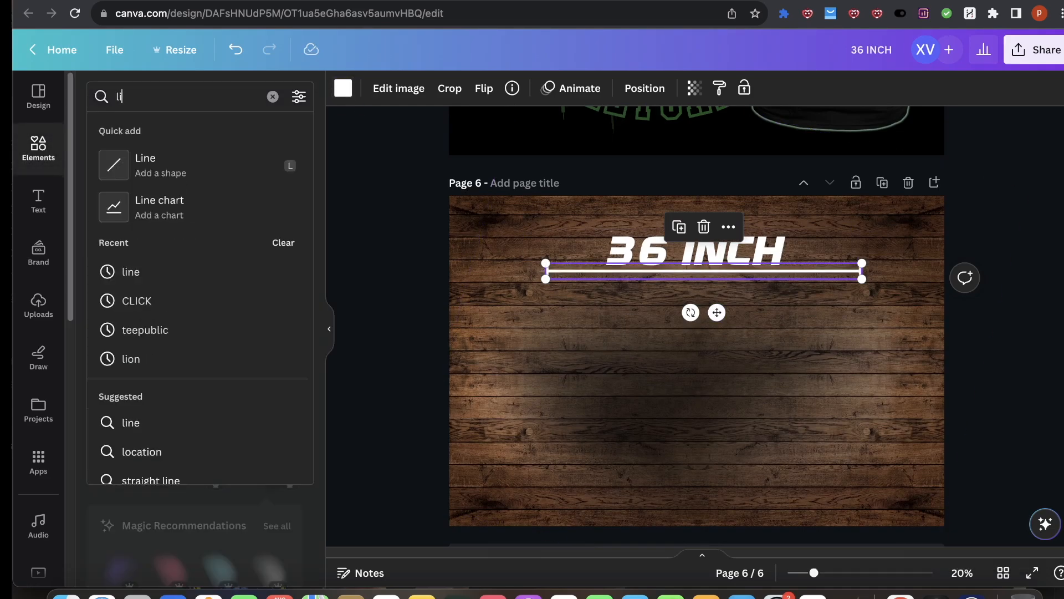
key("Return")
scroll(213, 428, "down", 4)
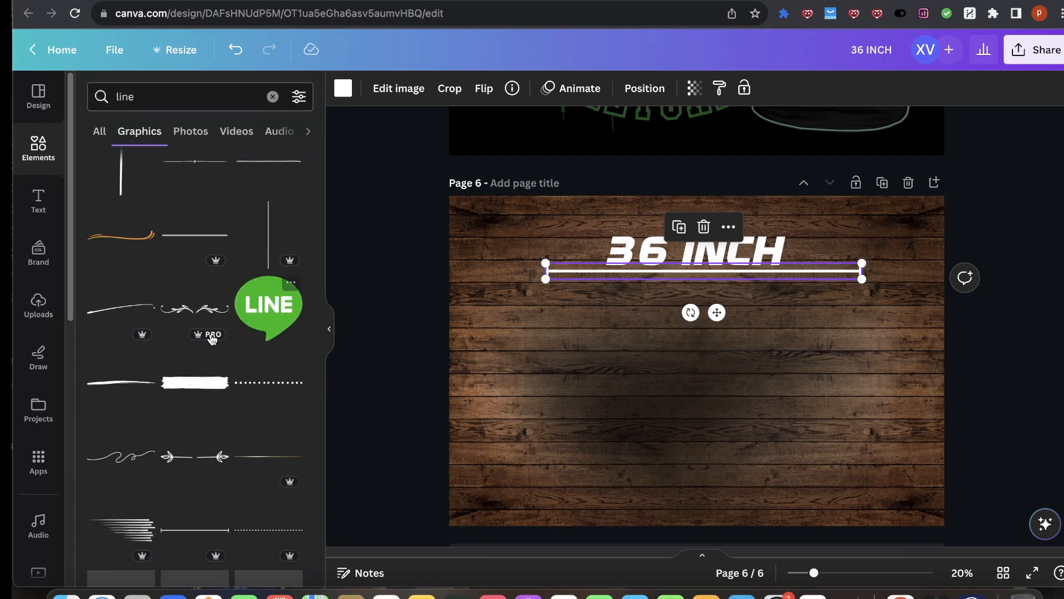
scroll(203, 504, "down", 1)
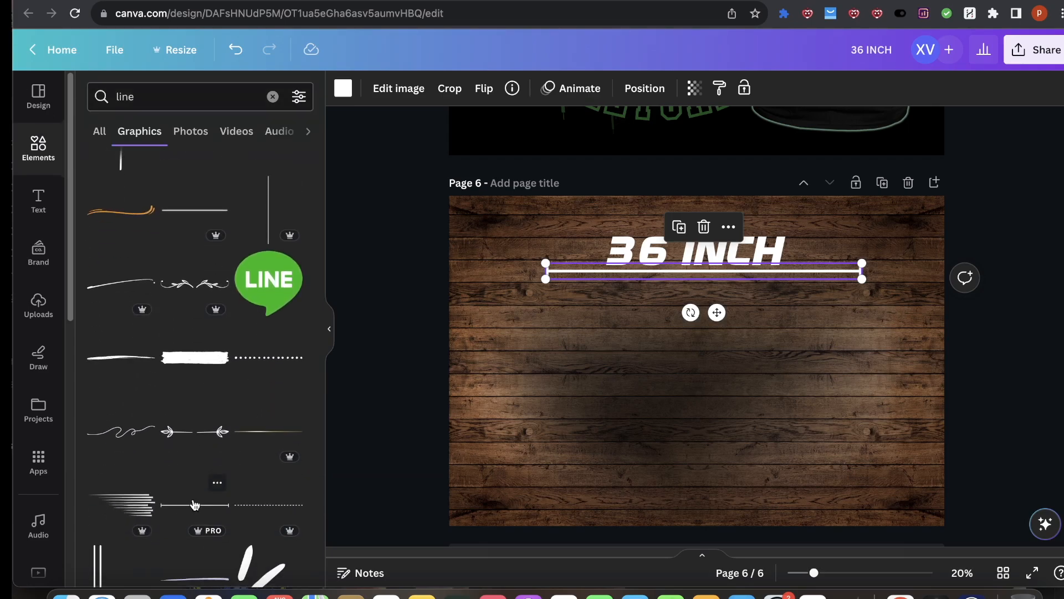
left_click(953, 280)
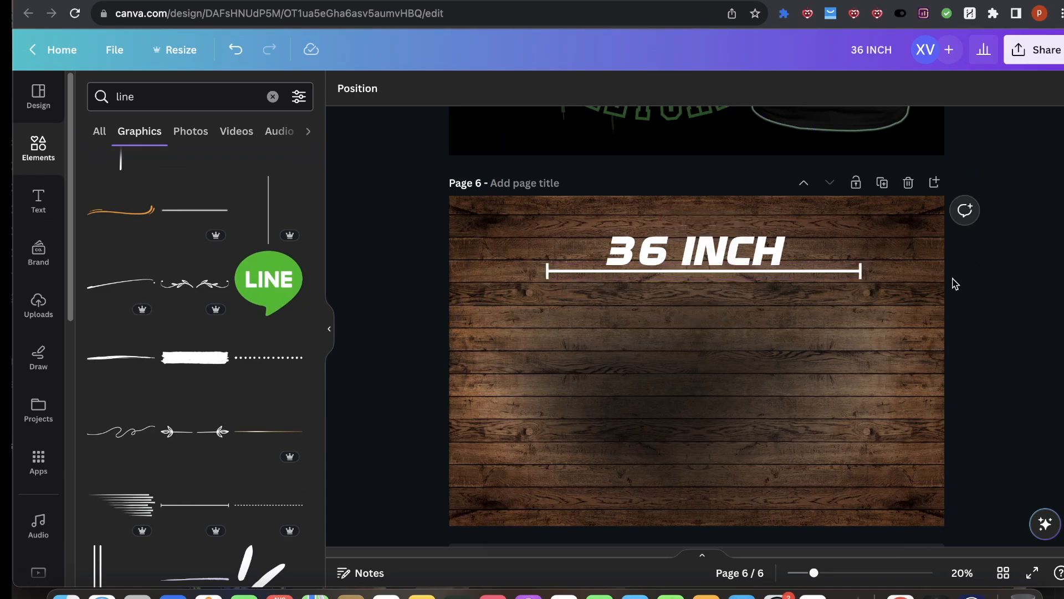
left_click(581, 274)
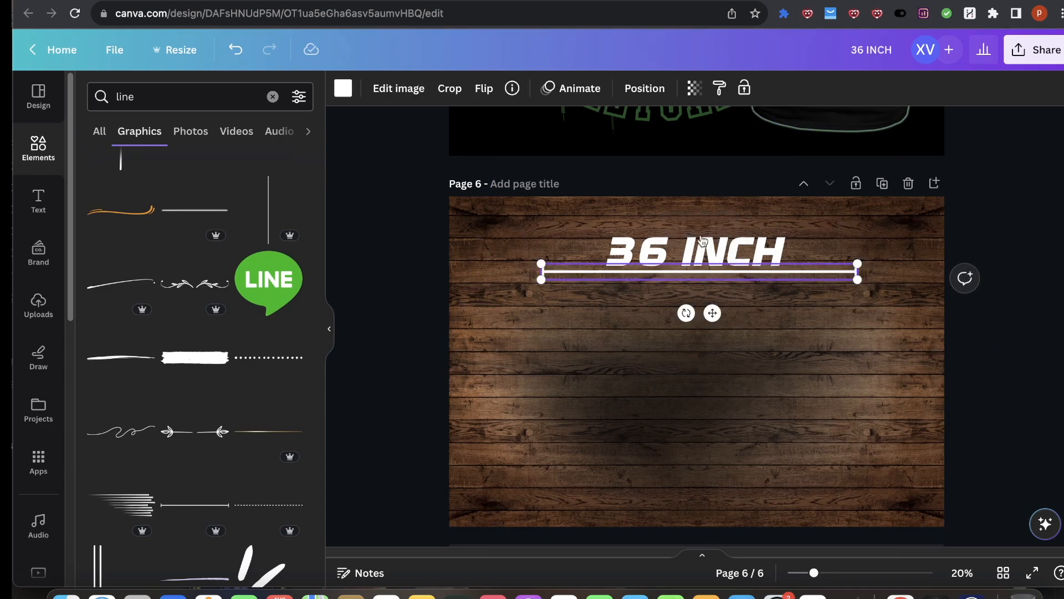
Step: Copy the 18 INCH label from page 4 onto page 6, enlarge it to size 123 along the left side and make it white
scroll(715, 277, "up", 20)
left_click(504, 371)
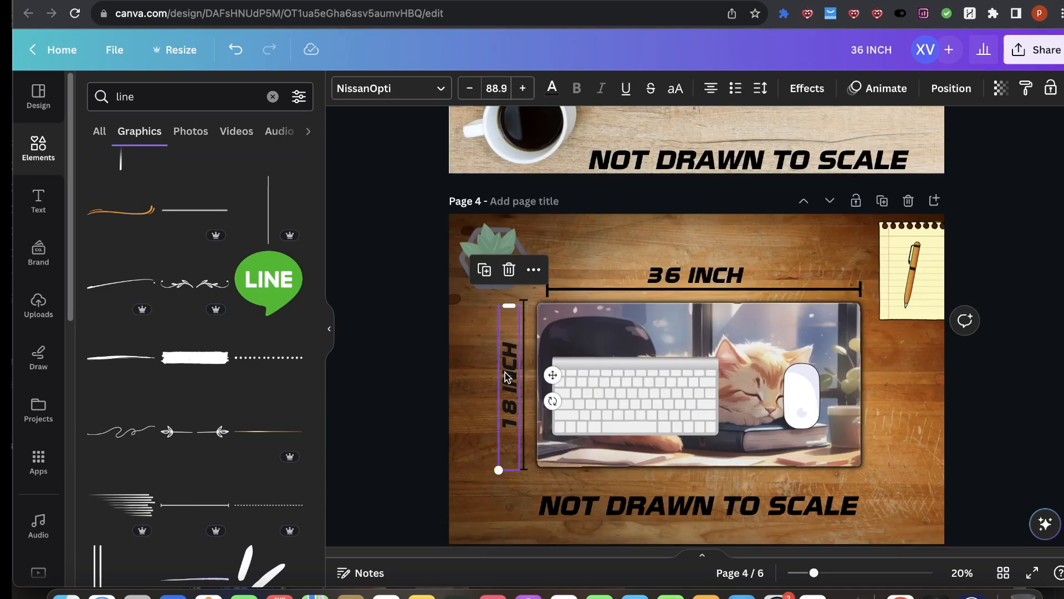
key("super+c")
scroll(516, 371, "down", 14)
key("super+v")
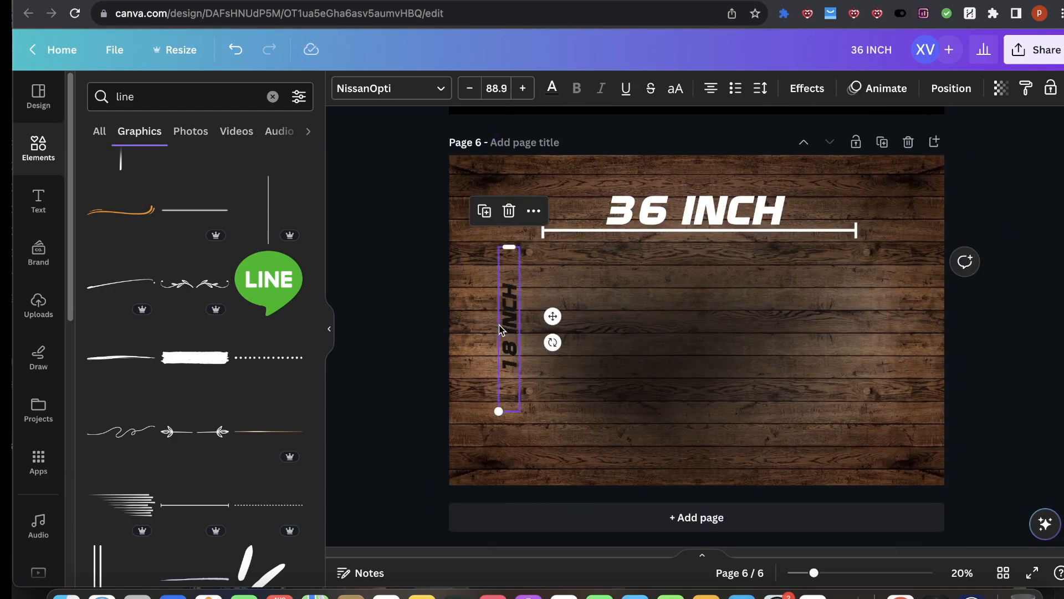
left_click_drag(497, 423, 491, 474)
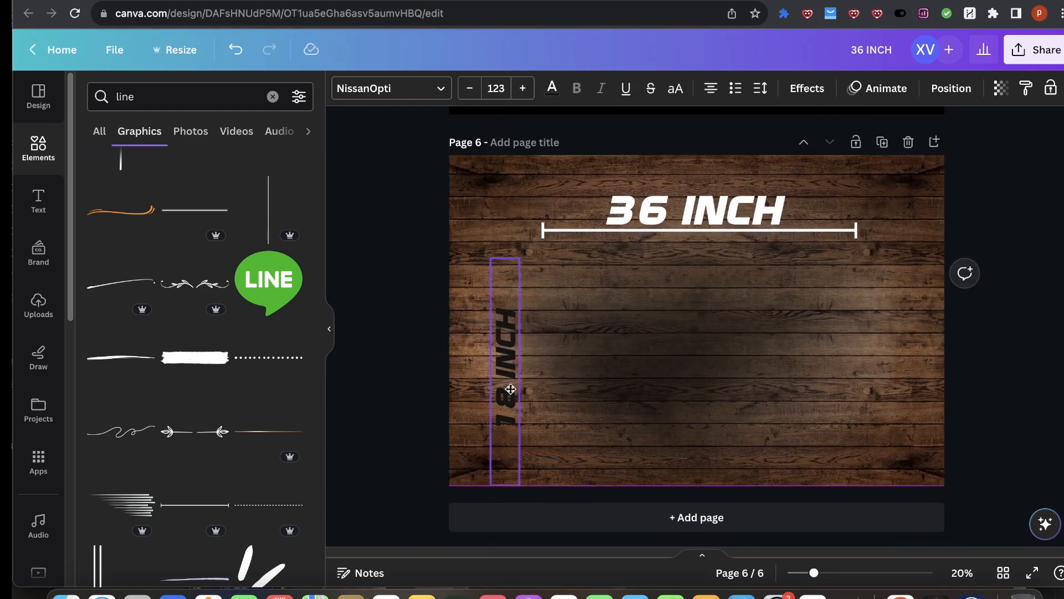
left_click(552, 88)
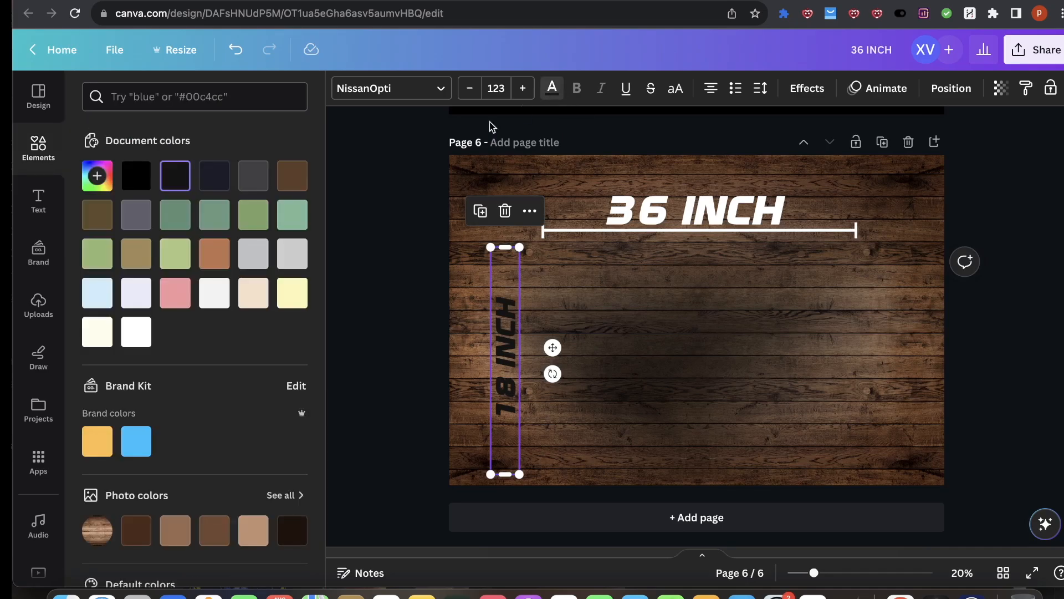
left_click(136, 332)
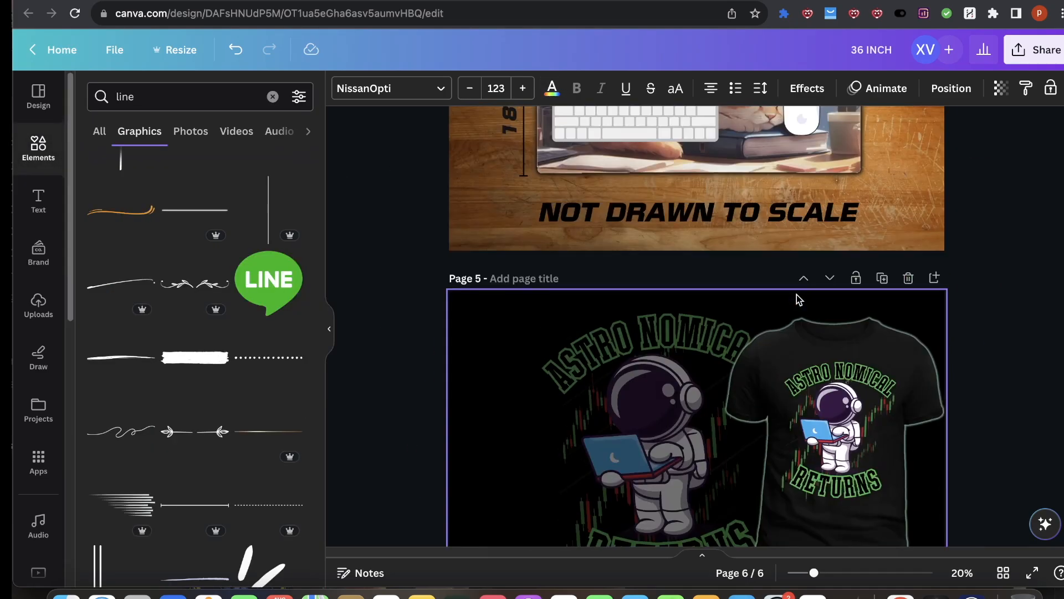
Step: Copy the vertical dimension line from page 4 onto page 6, make it white and lengthen it slightly
scroll(696, 333, "up", 5)
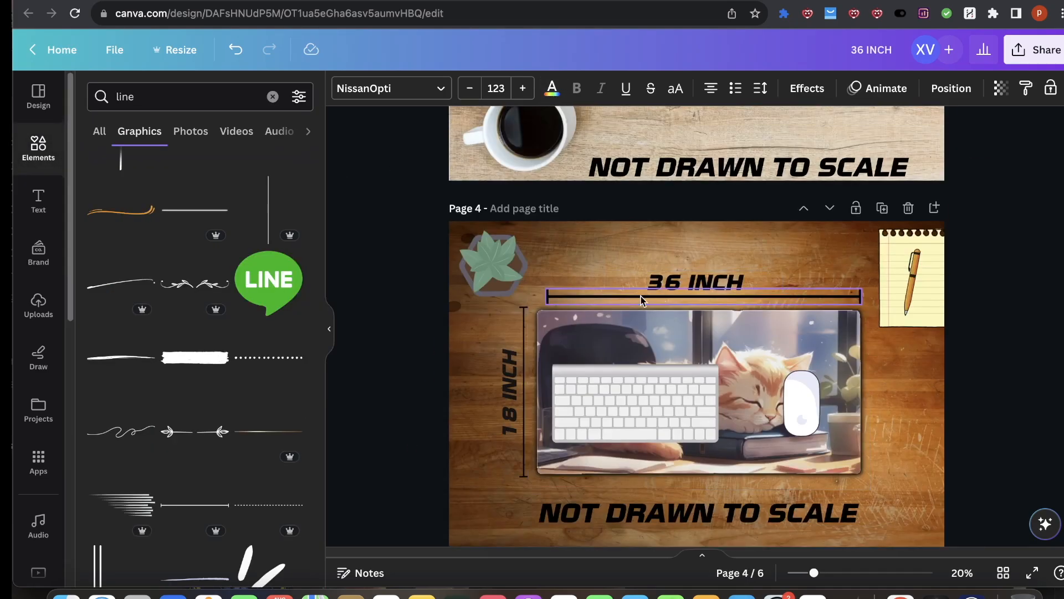
left_click_drag(513, 341, 524, 341)
key("ctrl+c")
scroll(555, 355, "down", 15)
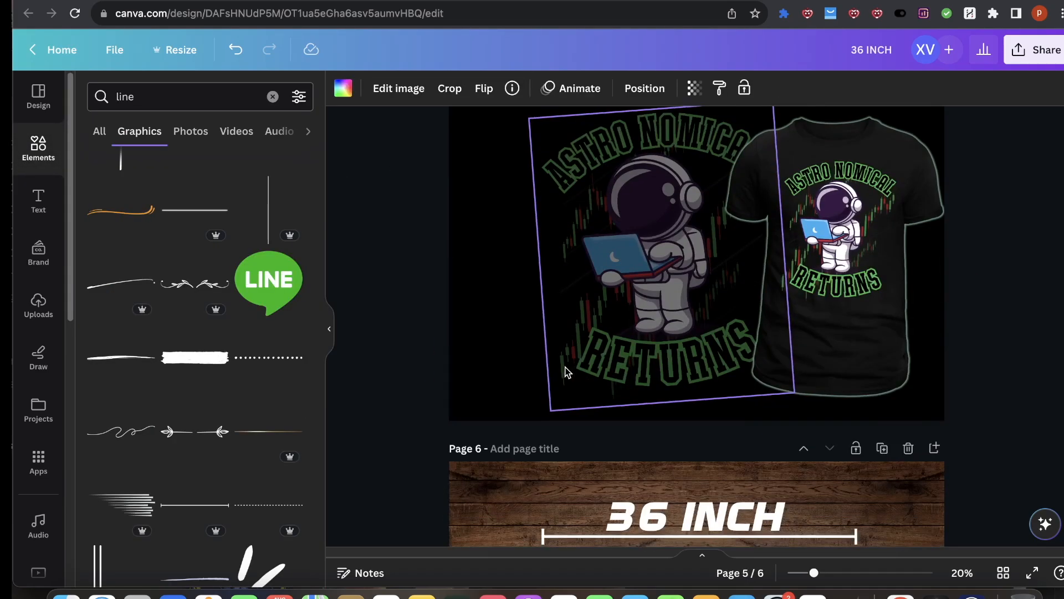
key("ctrl+v")
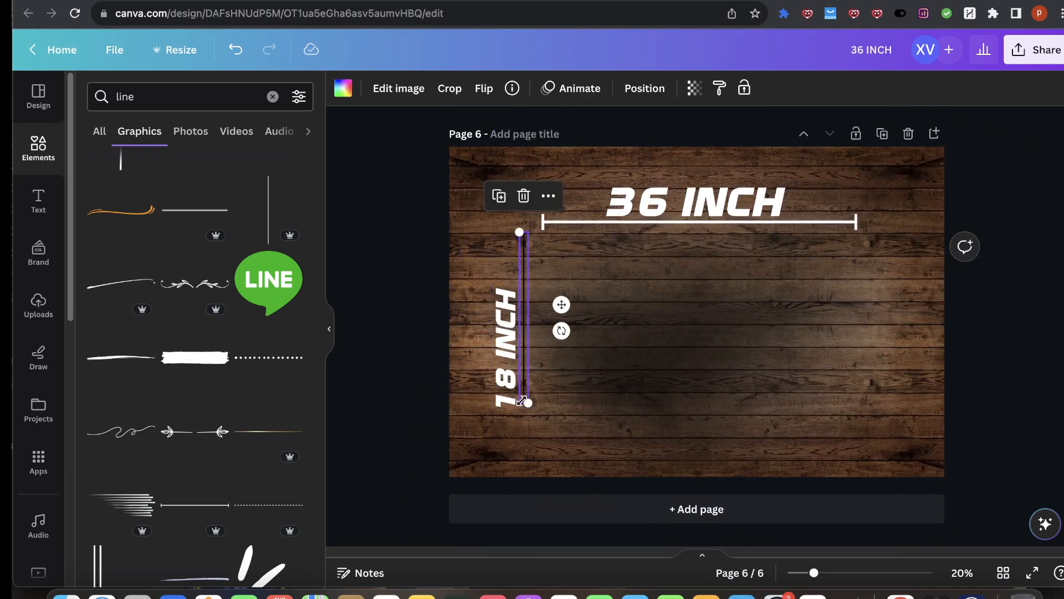
left_click_drag(526, 405, 528, 414)
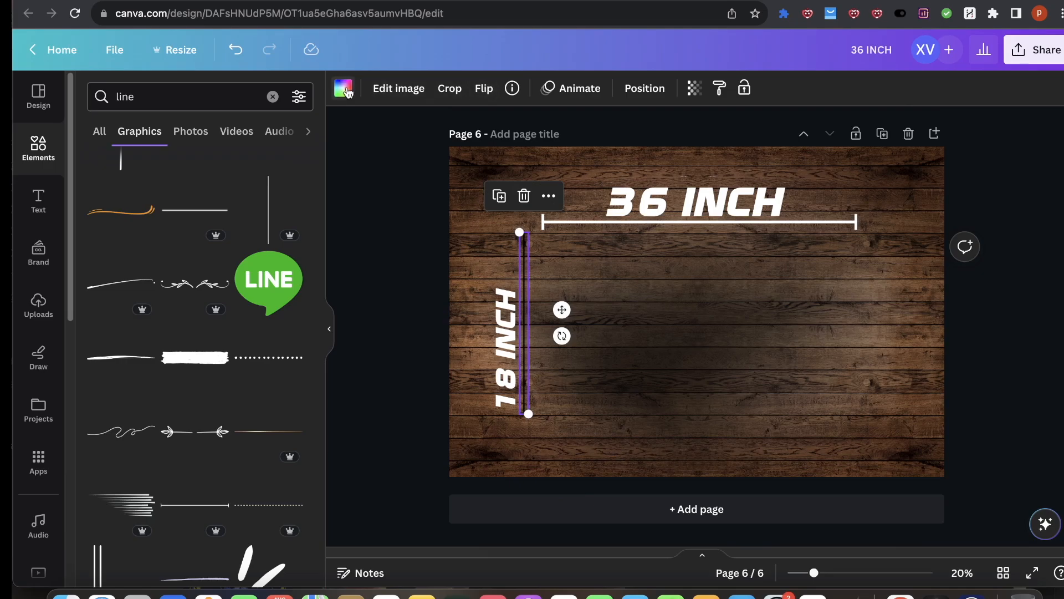
left_click(343, 88)
left_click(136, 332)
left_click_drag(525, 403, 525, 411)
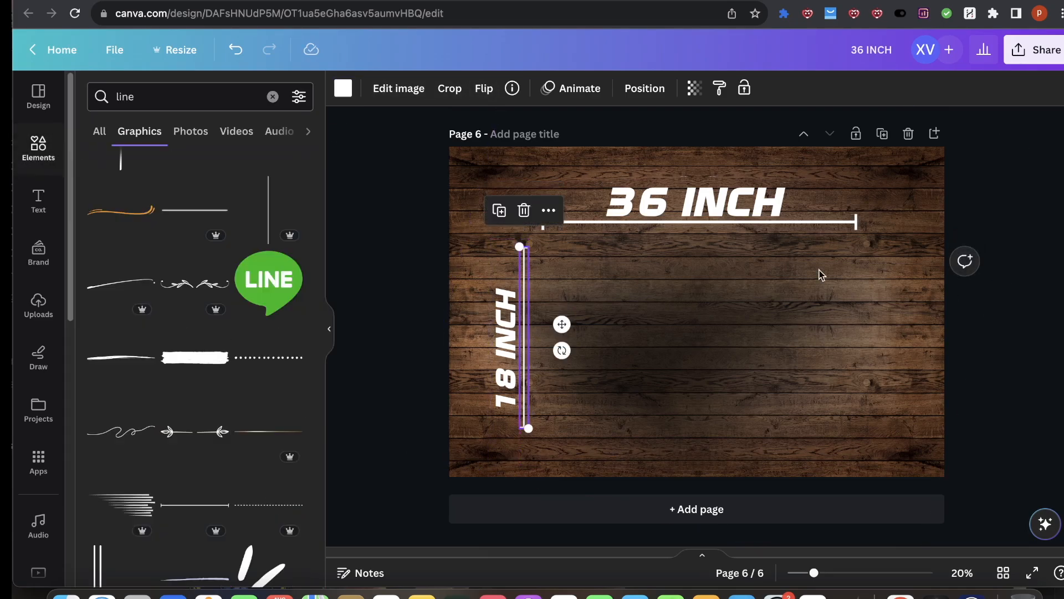
Step: Copy the cat desk mat image from page 4 onto page 6 and place it between the dimension lines
scroll(670, 274, "up", 11)
left_click(733, 263)
scroll(715, 338, "down", 10)
left_click(672, 317)
left_click_drag(673, 318, 744, 337)
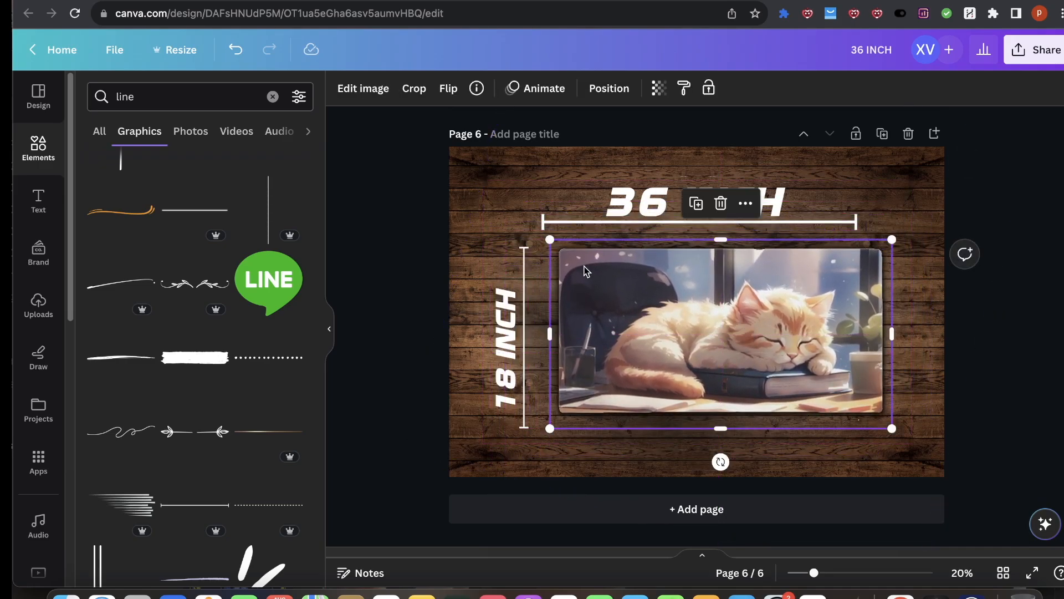
left_click_drag(634, 270, 613, 271)
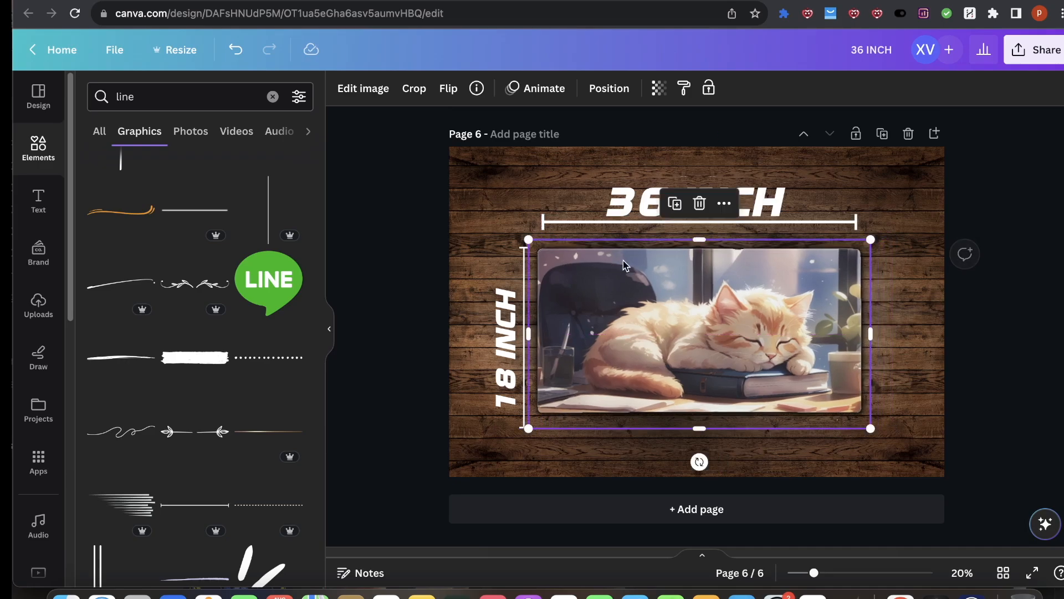
Step: Nudge the 18 INCH label slightly upward beside the vertical line
left_click(781, 227)
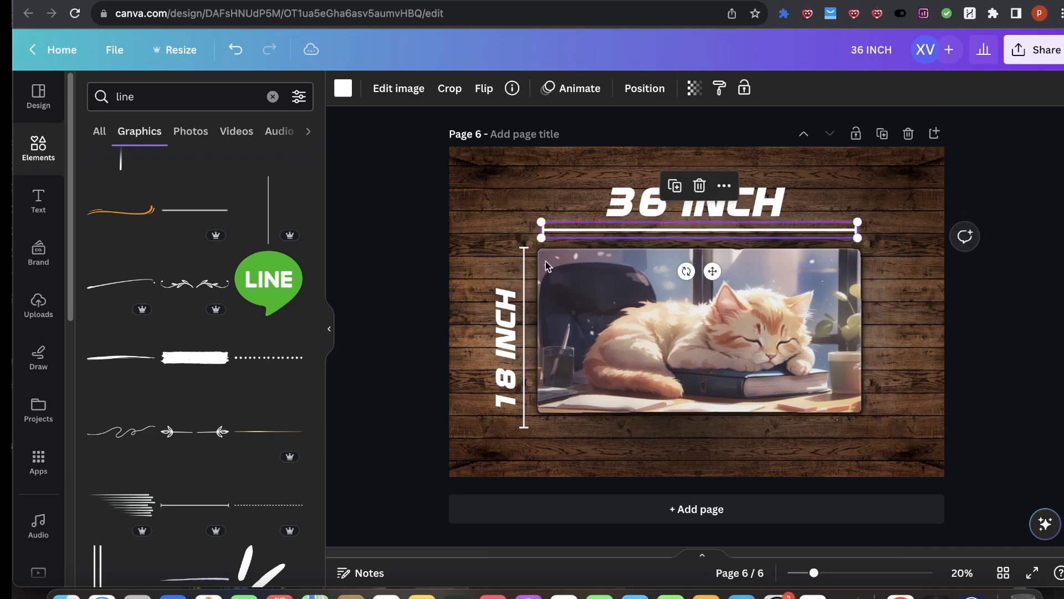
left_click(755, 212)
left_click(509, 356)
left_click_drag(509, 356, 509, 348)
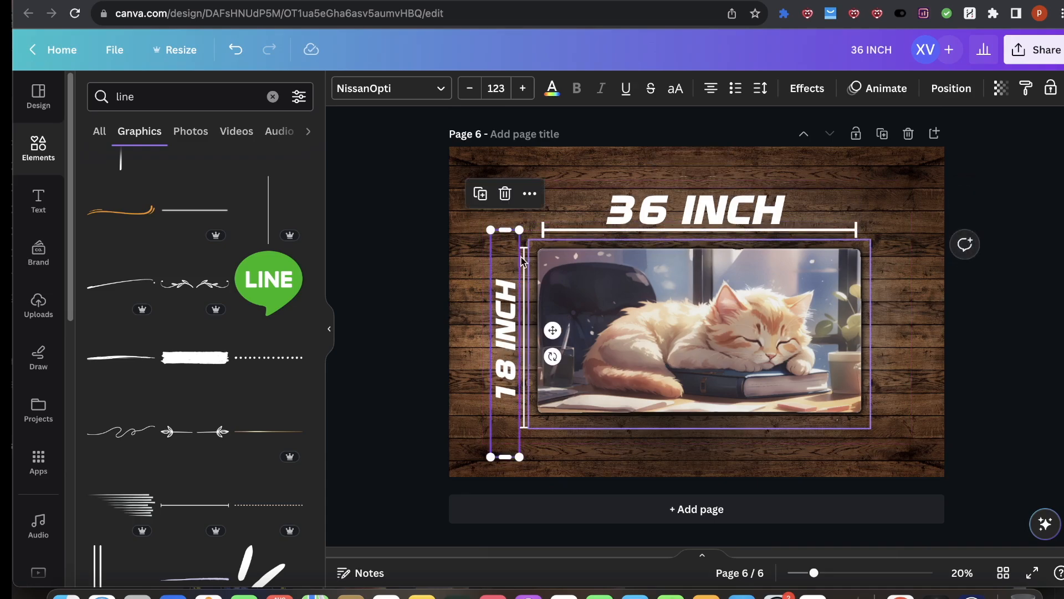
left_click(931, 291)
Step: Compare page 6 with page 4 and search the graphics library for notepad top images
scroll(759, 478, "up", 10)
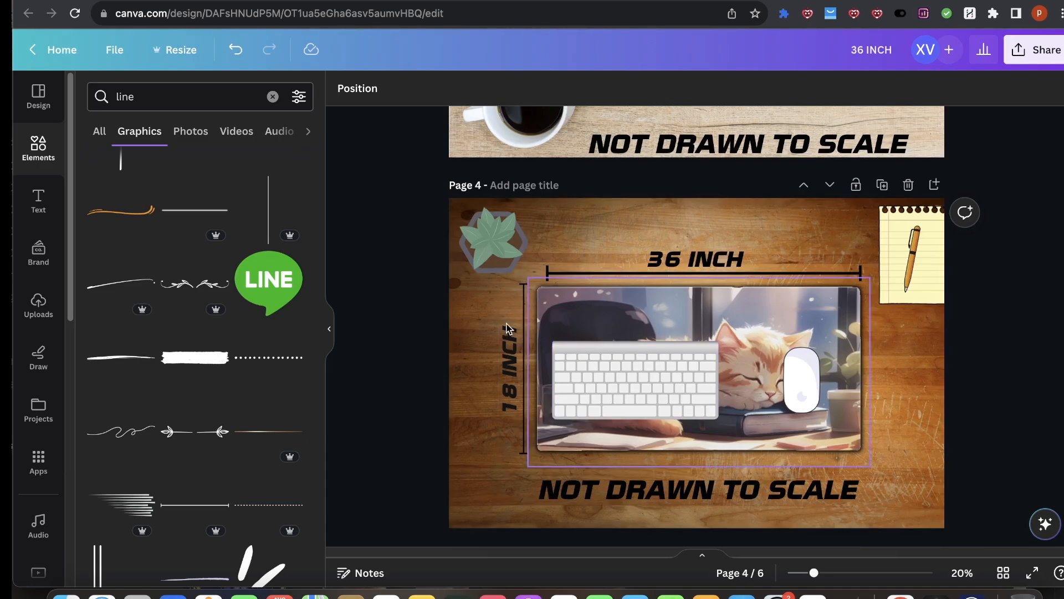
scroll(715, 221, "down", 10)
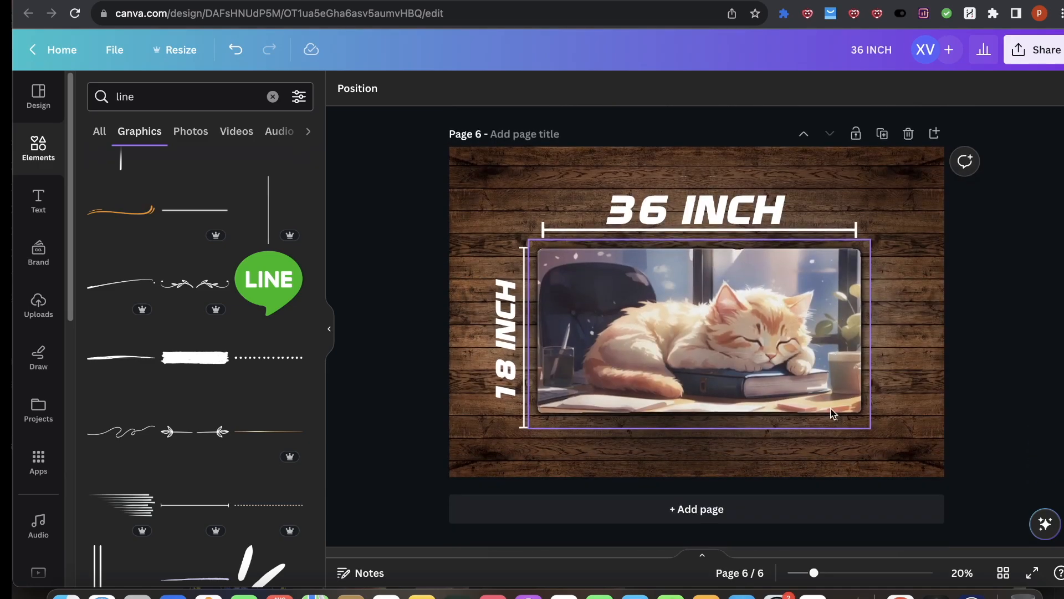
scroll(965, 239, "up", 10)
left_click(164, 95)
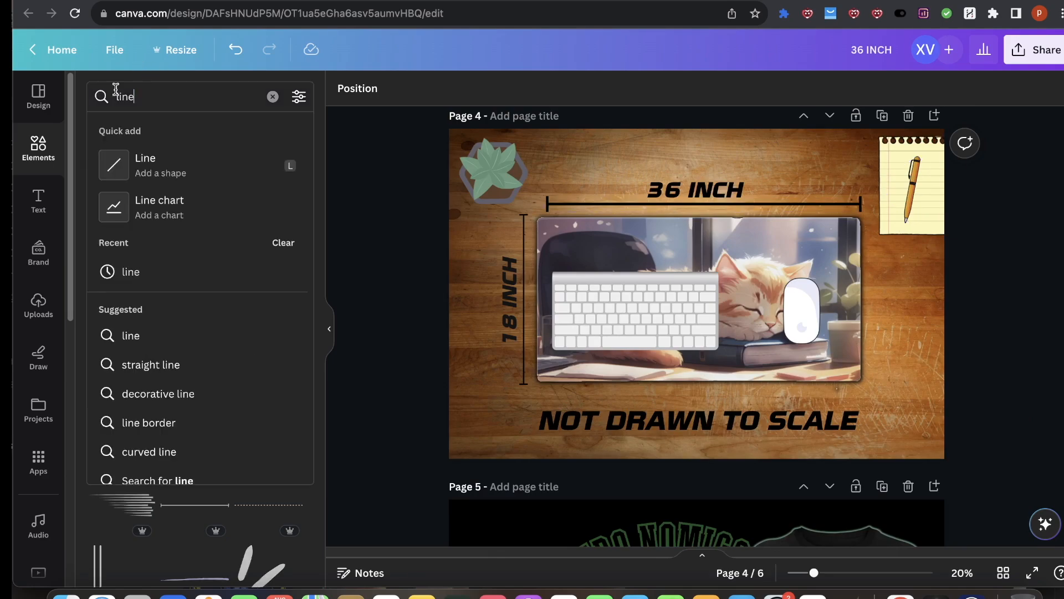
type("note")
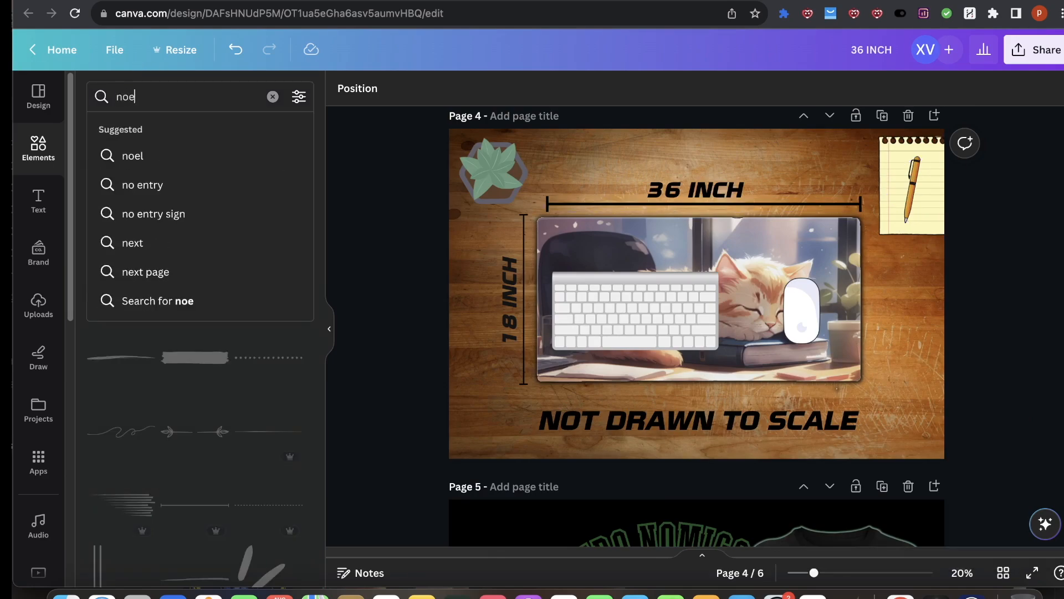
type("pad toi")
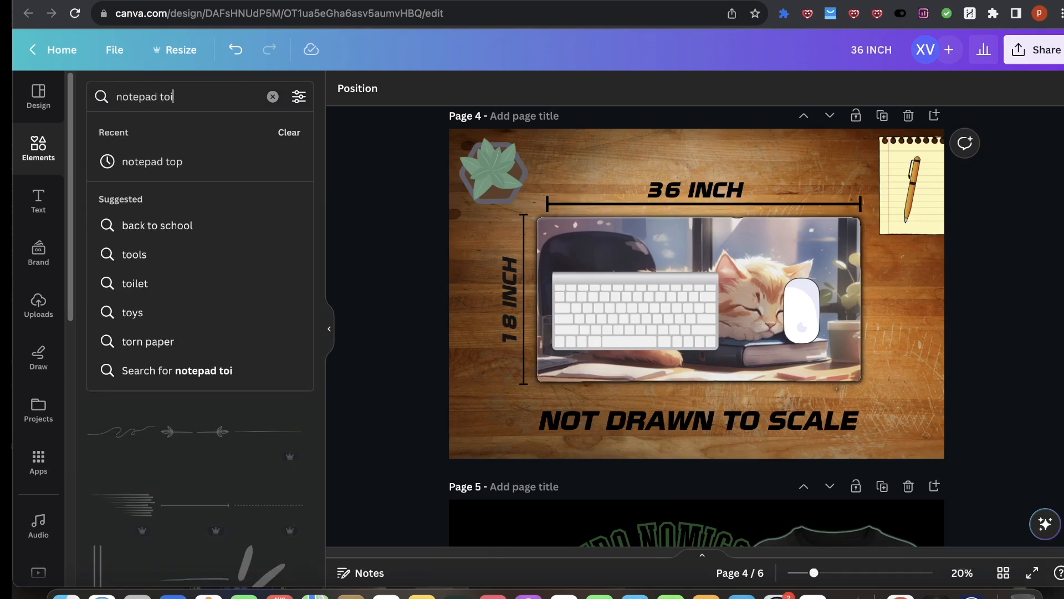
key("BackSpace")
type("p")
key("Return")
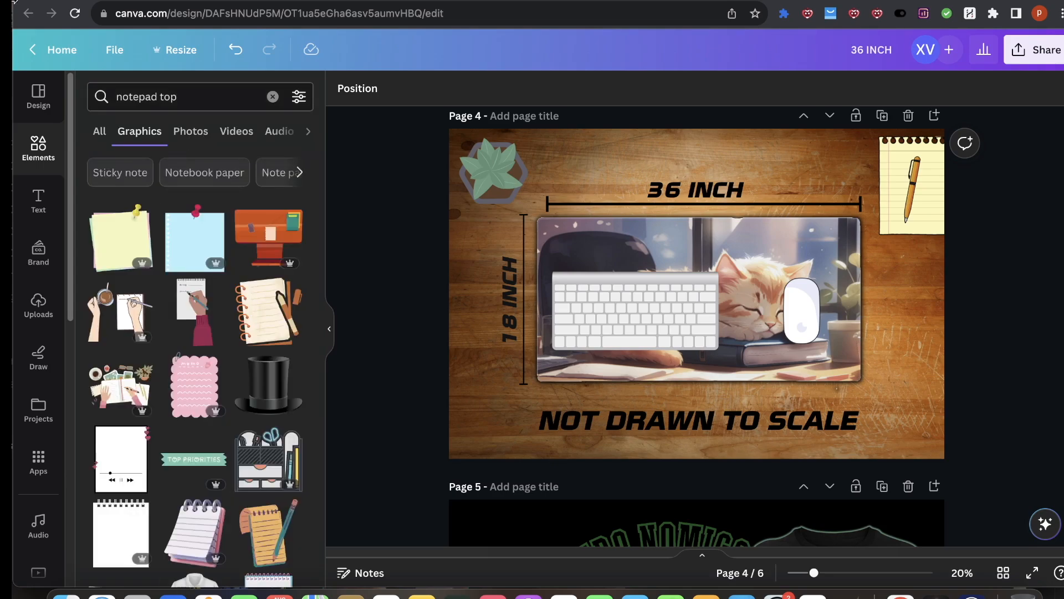
scroll(192, 370, "down", 5)
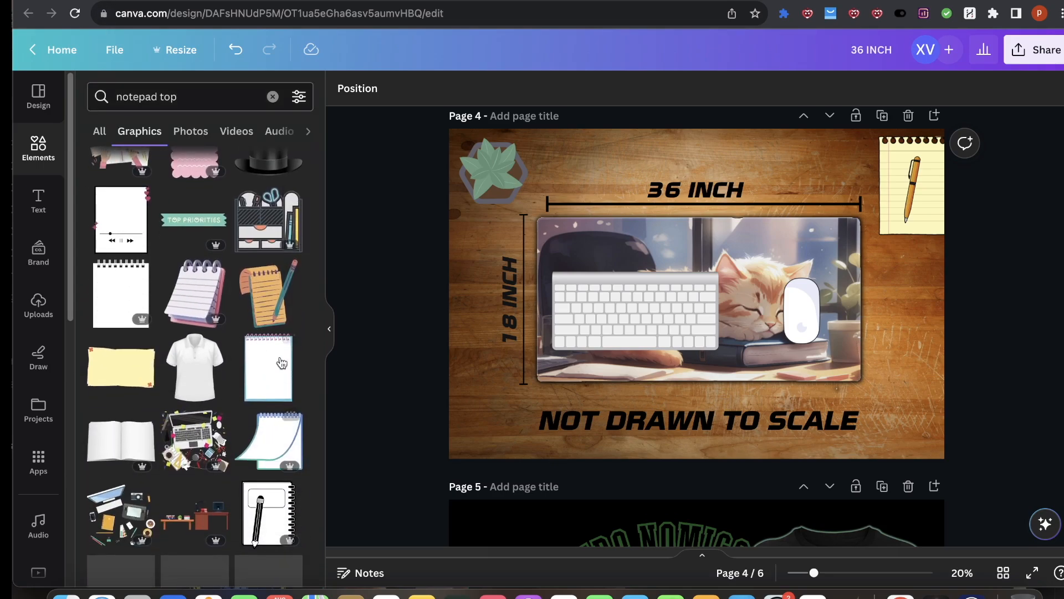
scroll(192, 370, "down", 2)
scroll(204, 149, "up", 7)
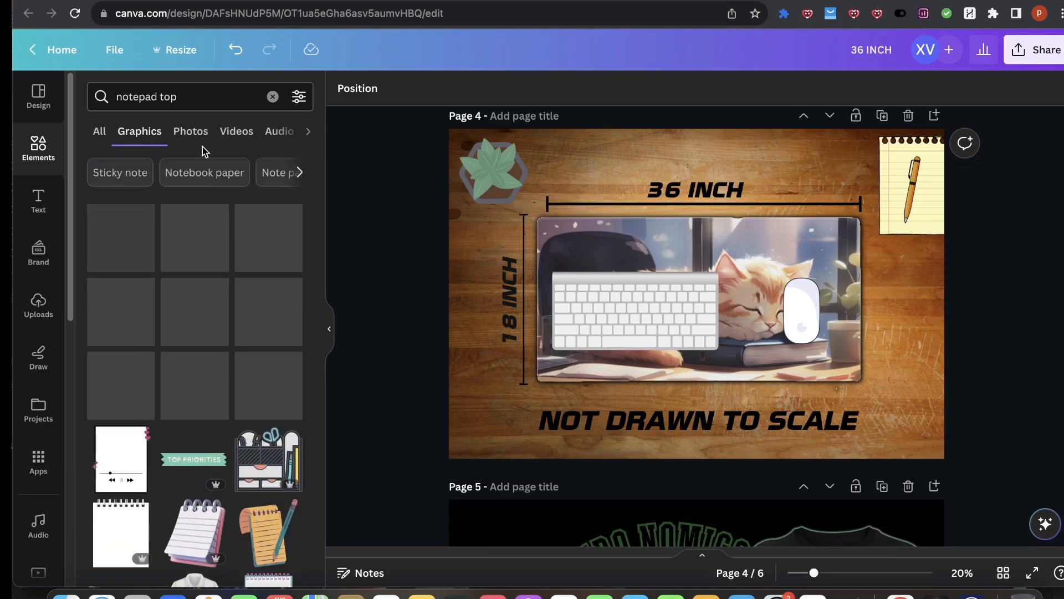
Step: Search the elements library for coffee top
left_click(183, 99)
type("coffee top")
key("Return")
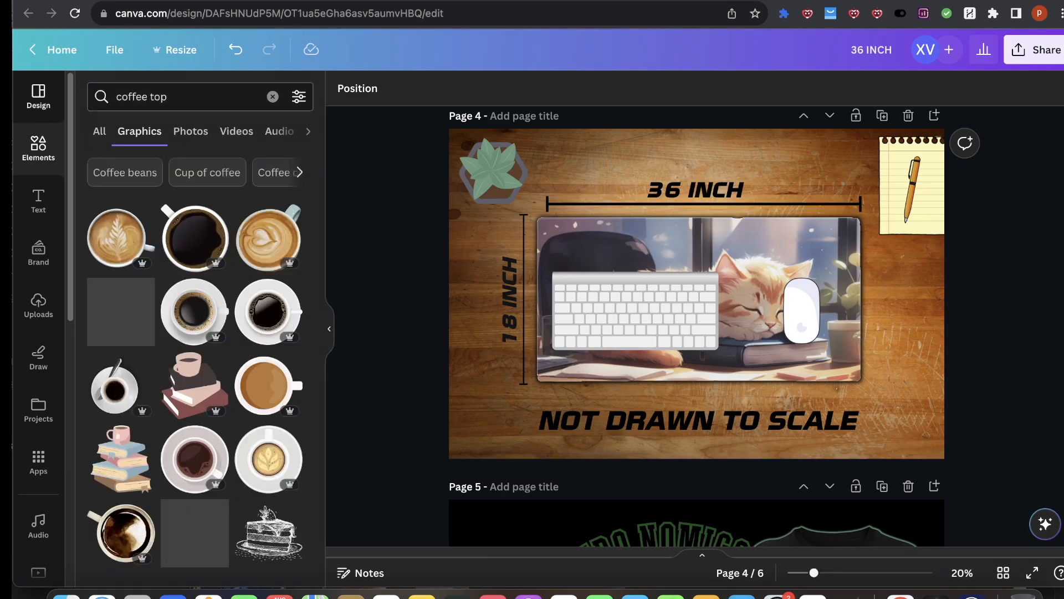
scroll(714, 371, "down", 10)
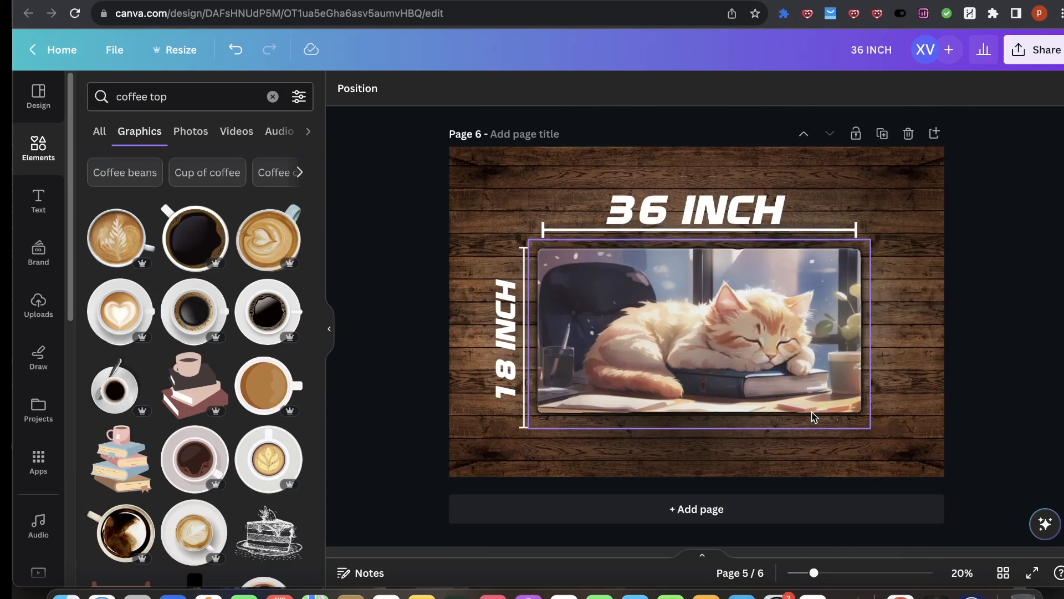
scroll(222, 316, "down", 1)
left_click(216, 247)
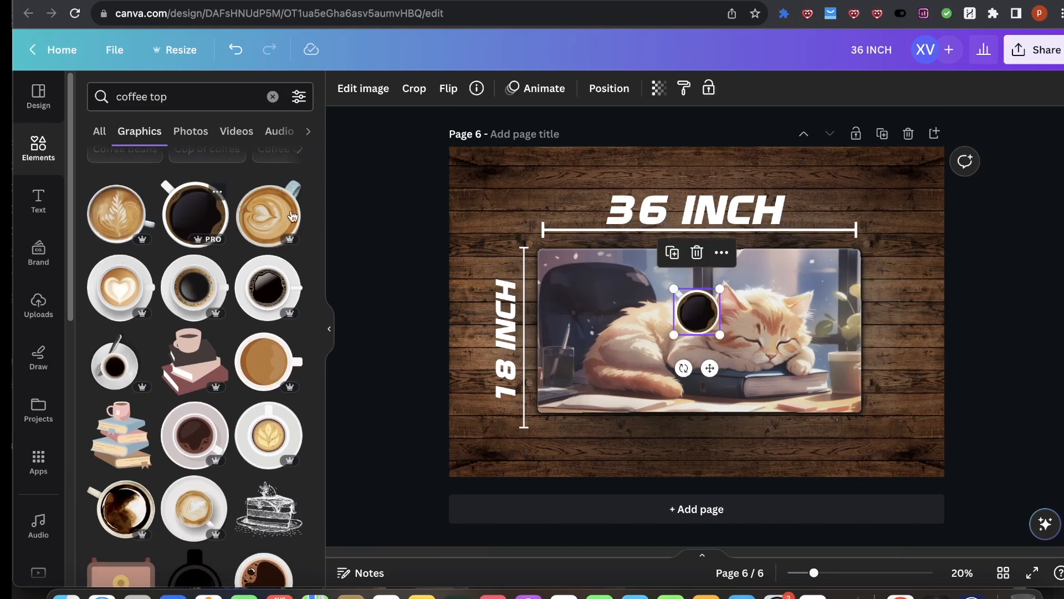
left_click_drag(693, 311, 851, 237)
left_click_drag(888, 201, 896, 193)
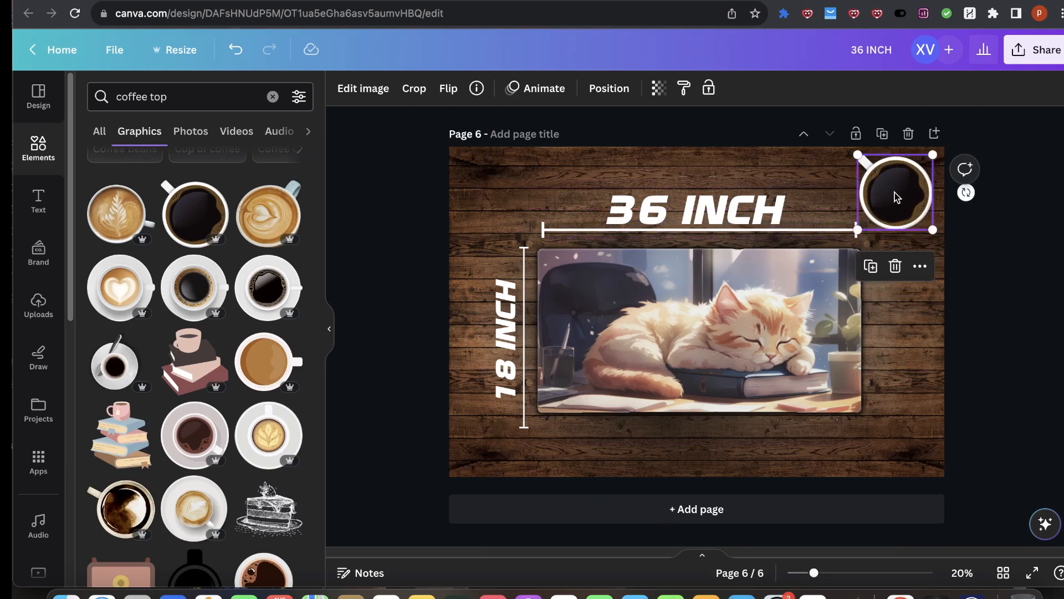
key("Delete")
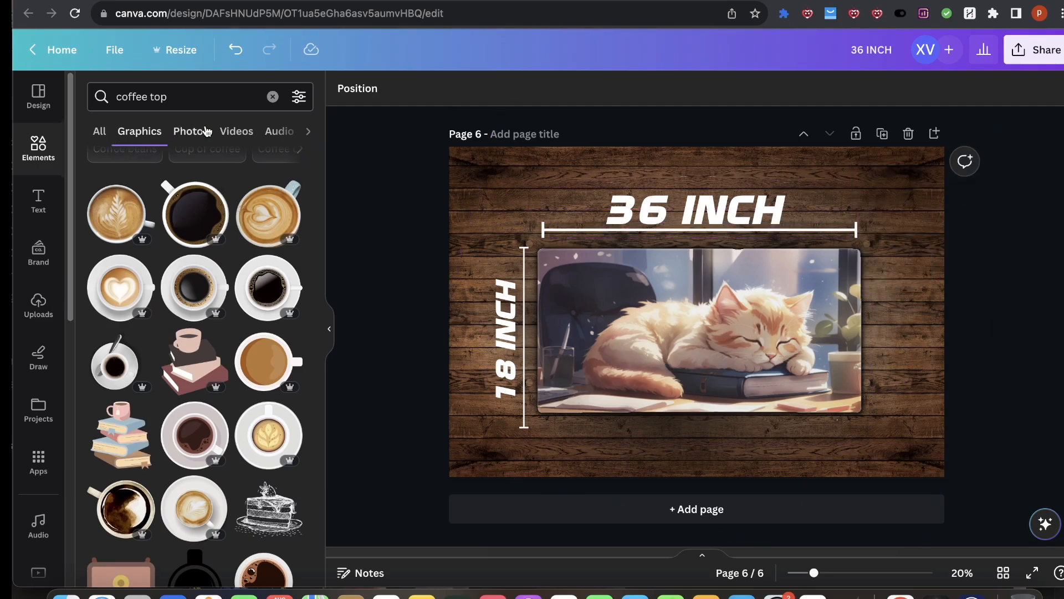
Step: Add a top-view coffee cup photo to page 6 and remove its background with BG Remover
left_click(205, 131)
scroll(231, 464, "down", 3)
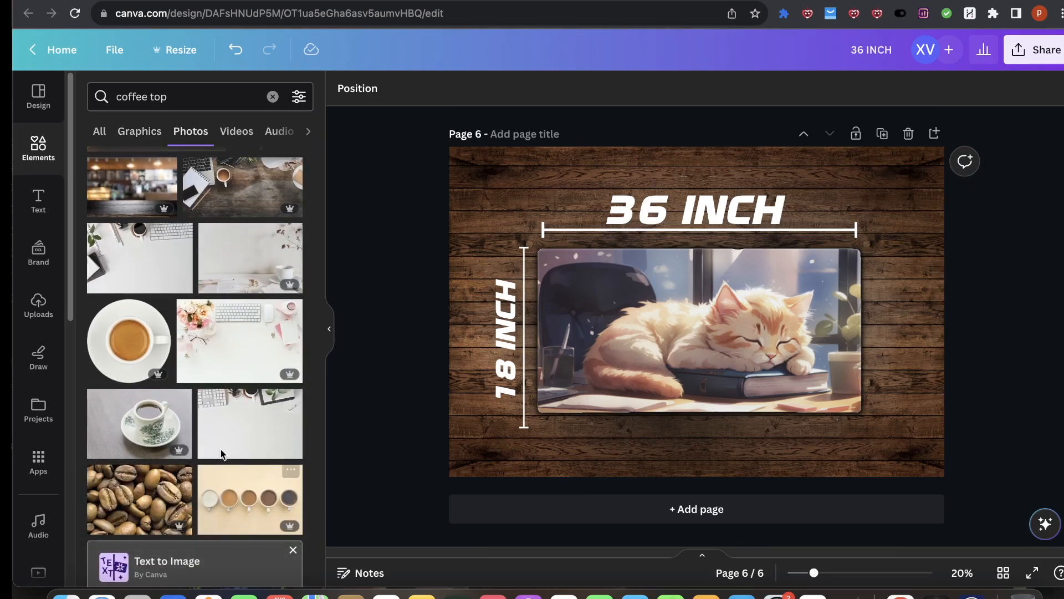
scroll(231, 465, "down", 8)
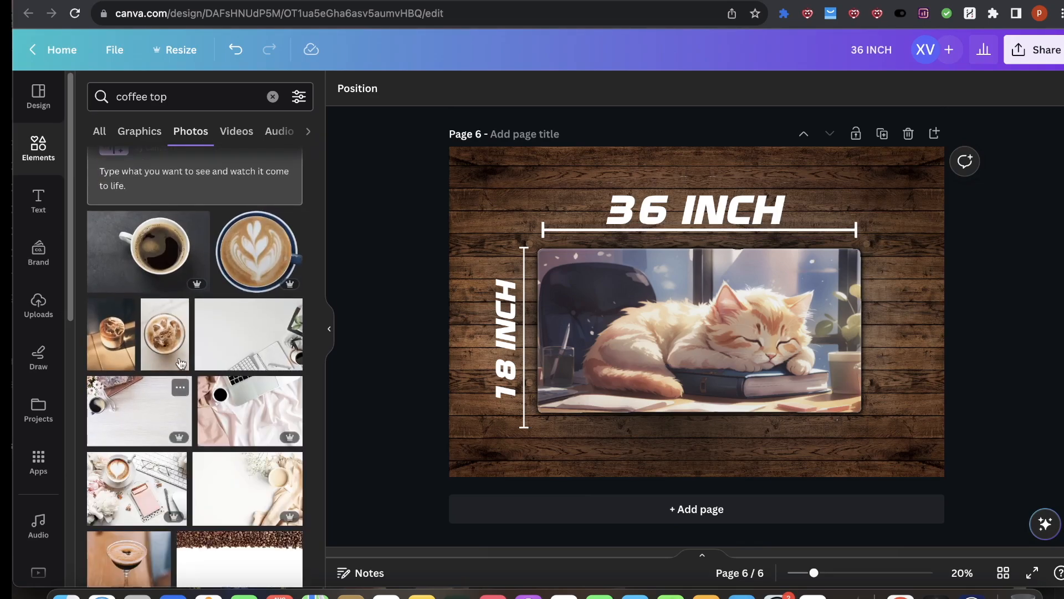
left_click(145, 232)
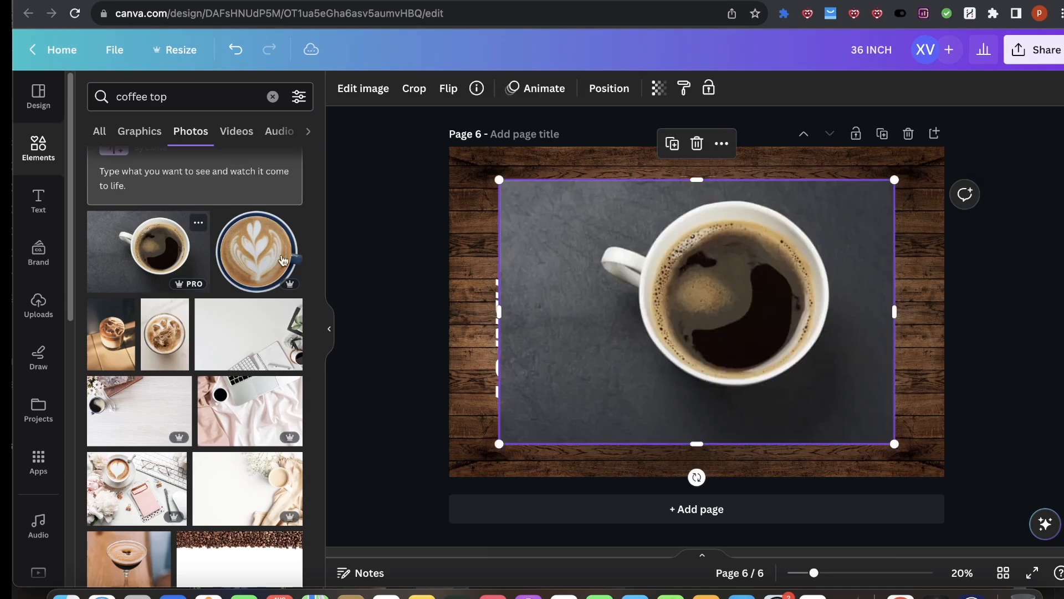
left_click(382, 91)
left_click(194, 411)
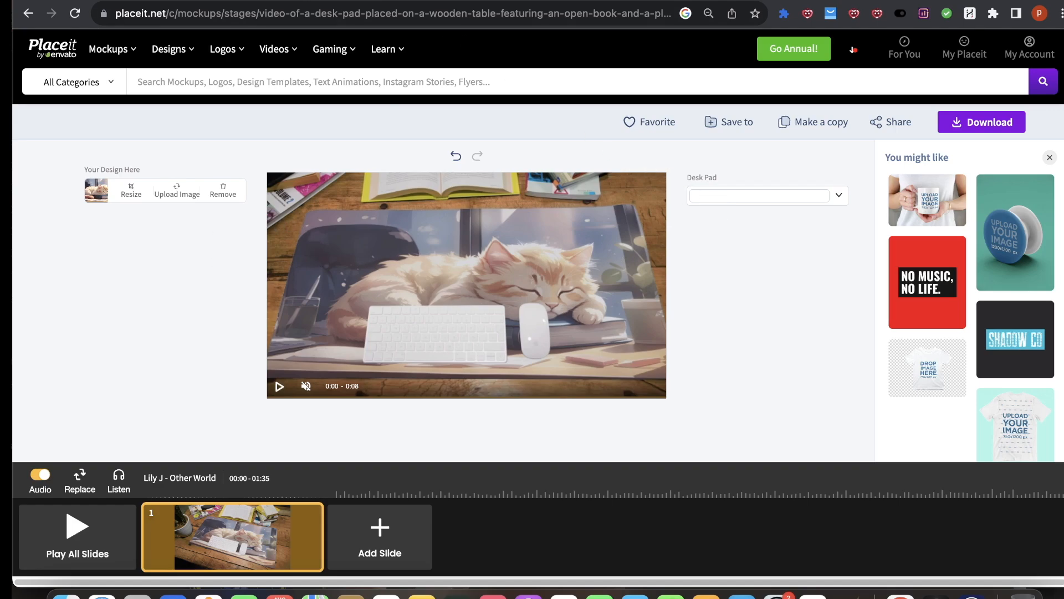
Step: Look through the open Placeit, Printful and Sellfy tabs before returning to the design
left_click(660, 1)
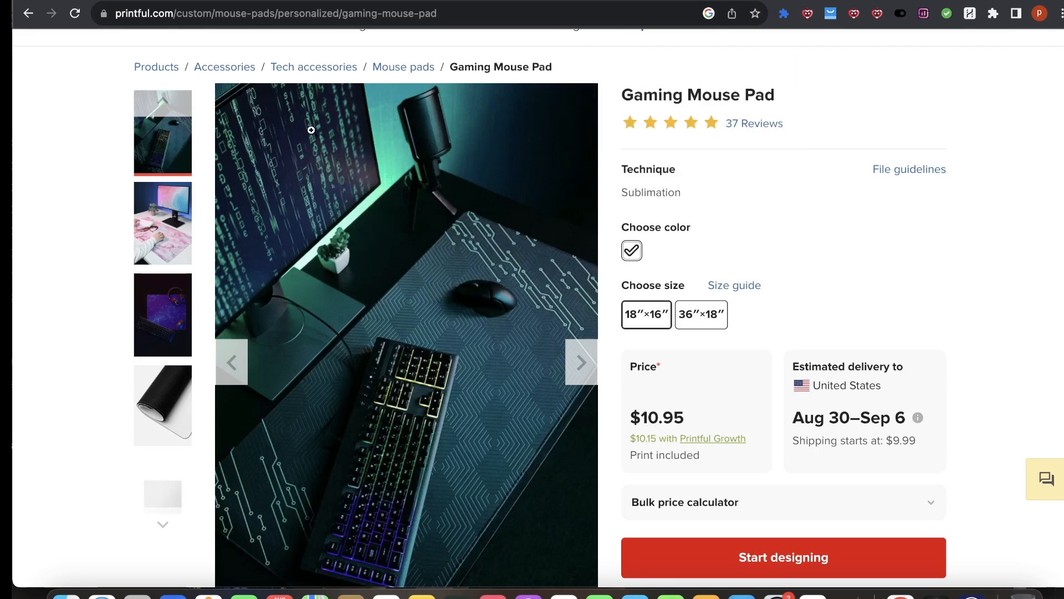
scroll(545, 280, "up", 2)
scroll(551, 277, "down", 2)
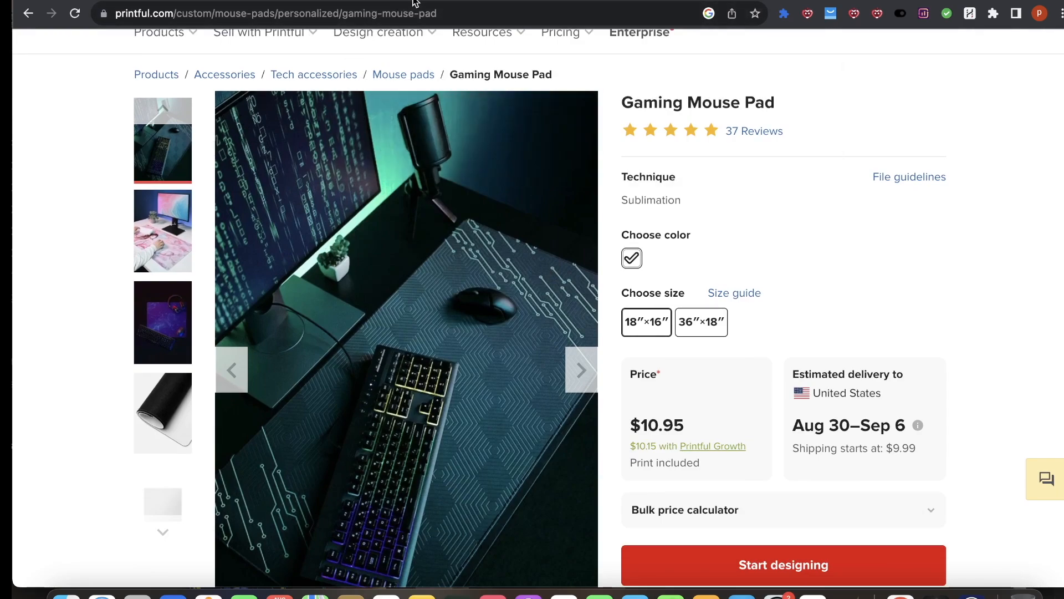
left_click(294, 1)
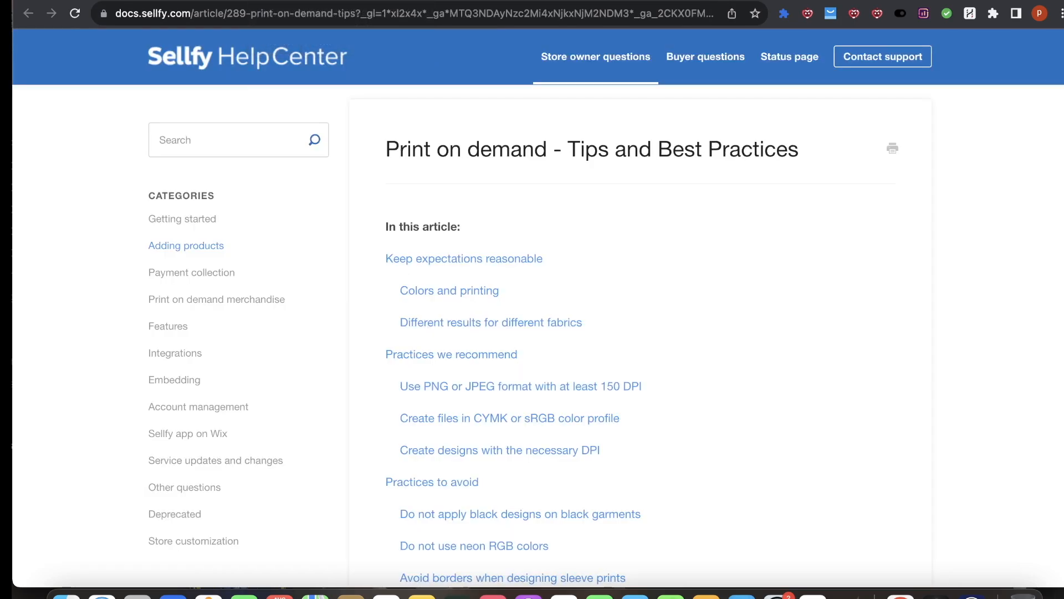
left_click(193, 1)
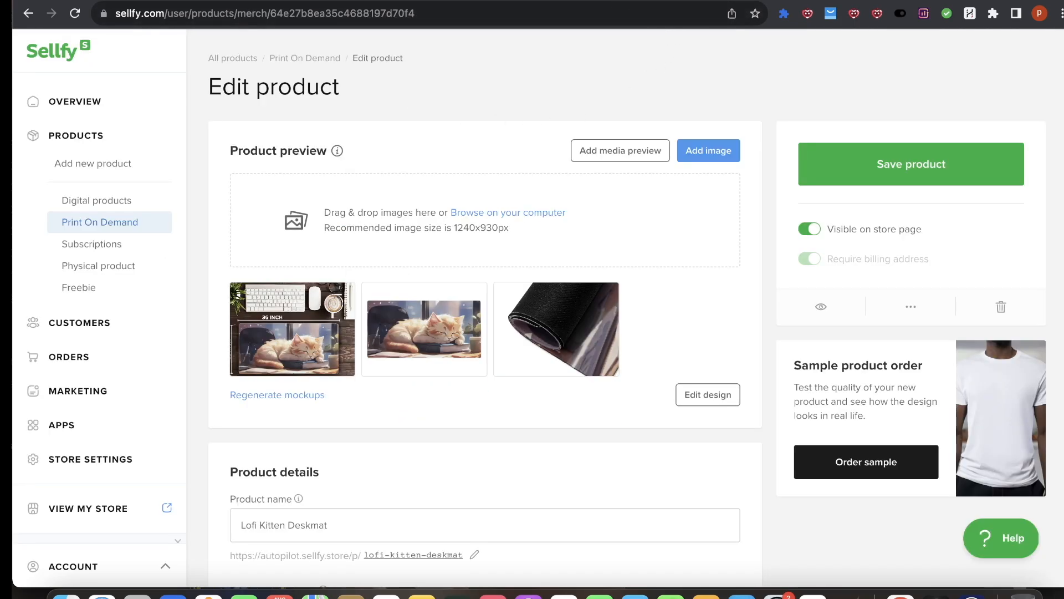
left_click(565, 1)
Step: Shrink the coffee cup and place it slightly tilted in the page's top-right corner
left_click_drag(780, 305, 752, 300)
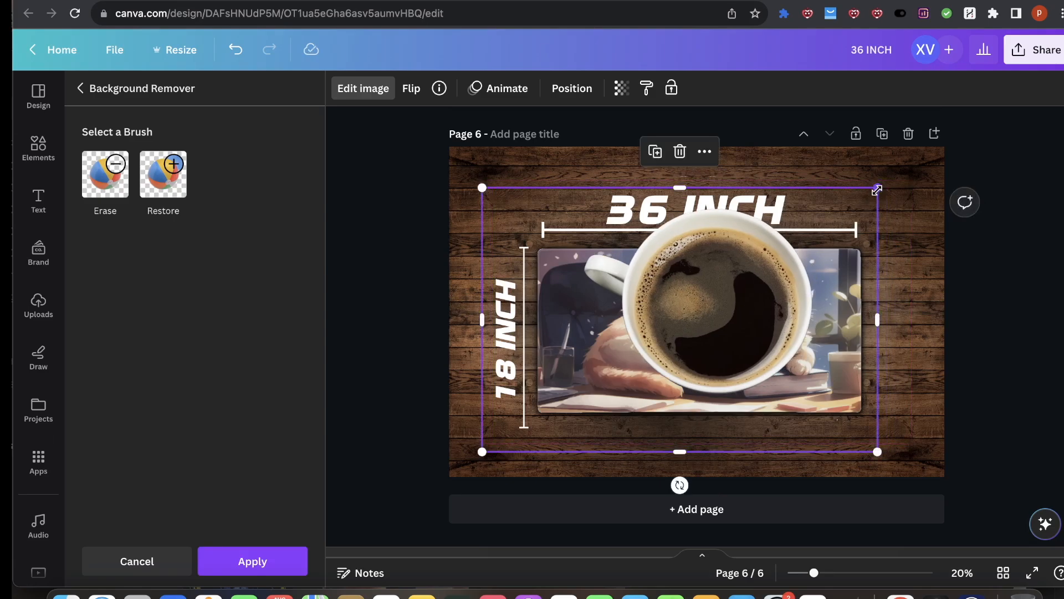
left_click_drag(877, 190, 638, 304)
left_click_drag(590, 355, 905, 159)
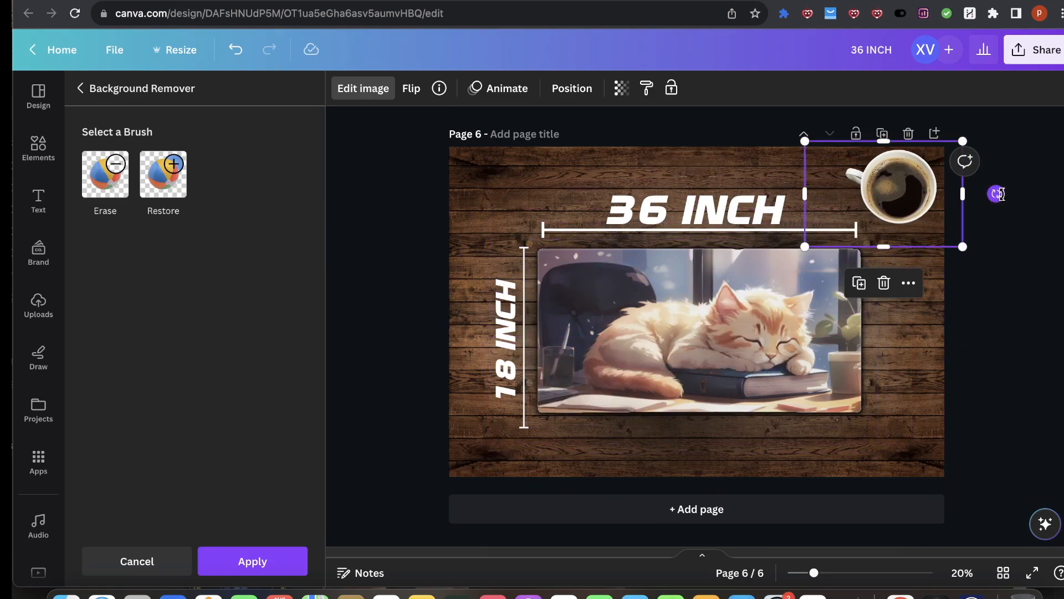
left_click_drag(998, 194, 996, 207)
left_click_drag(803, 235, 865, 198)
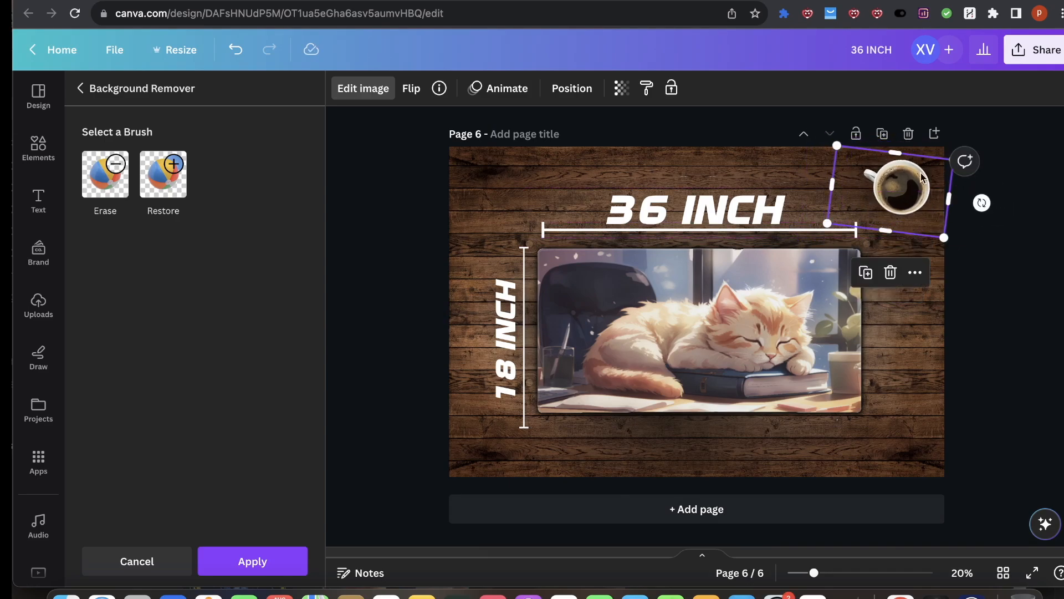
left_click(992, 259)
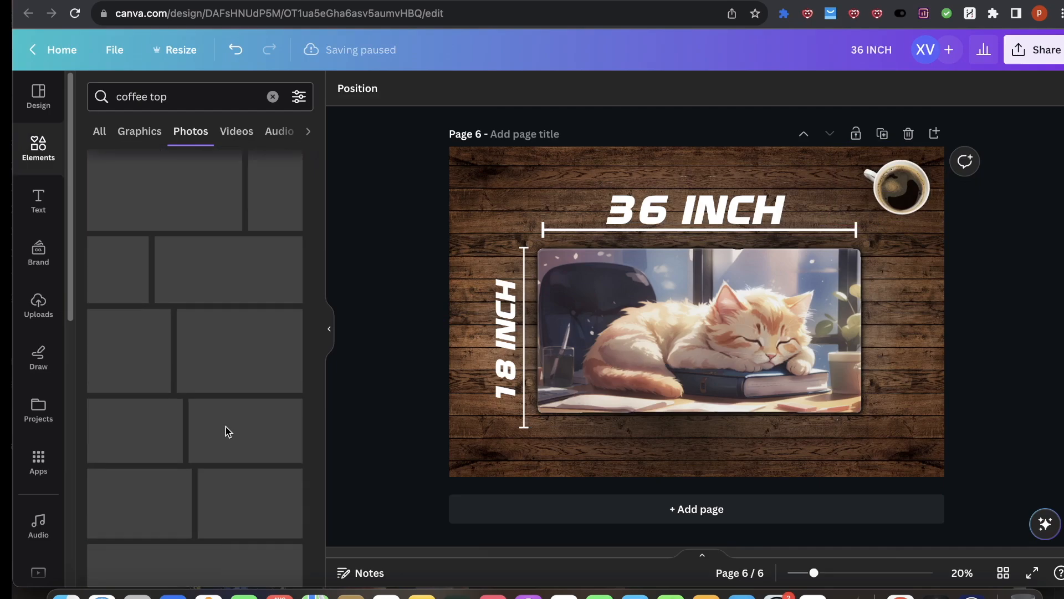
Step: Search photos for keyboard top and add the white desk keyboard photo to page 6
left_click(183, 96)
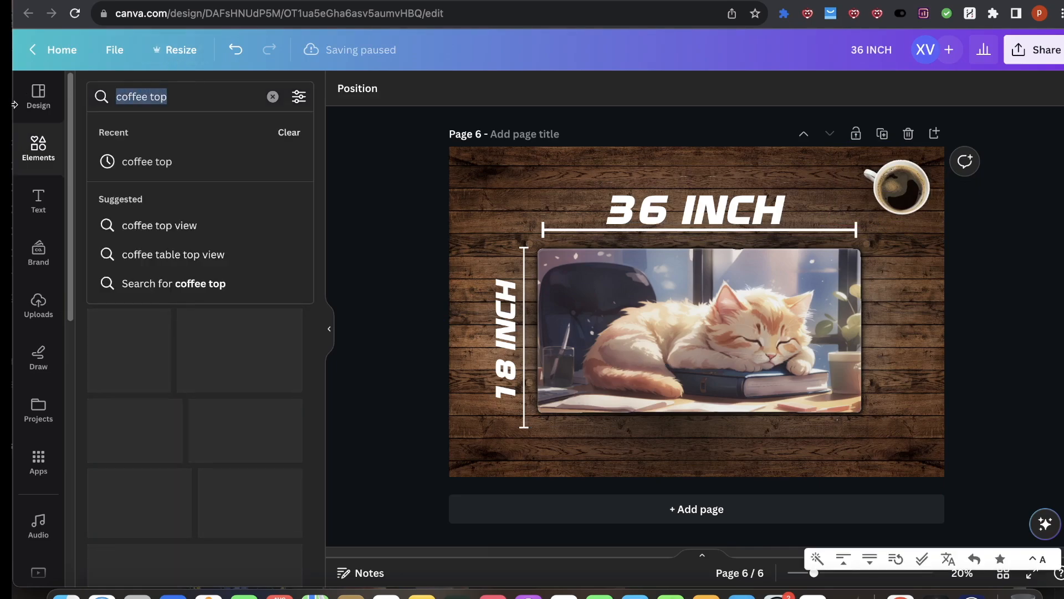
type("keyboar")
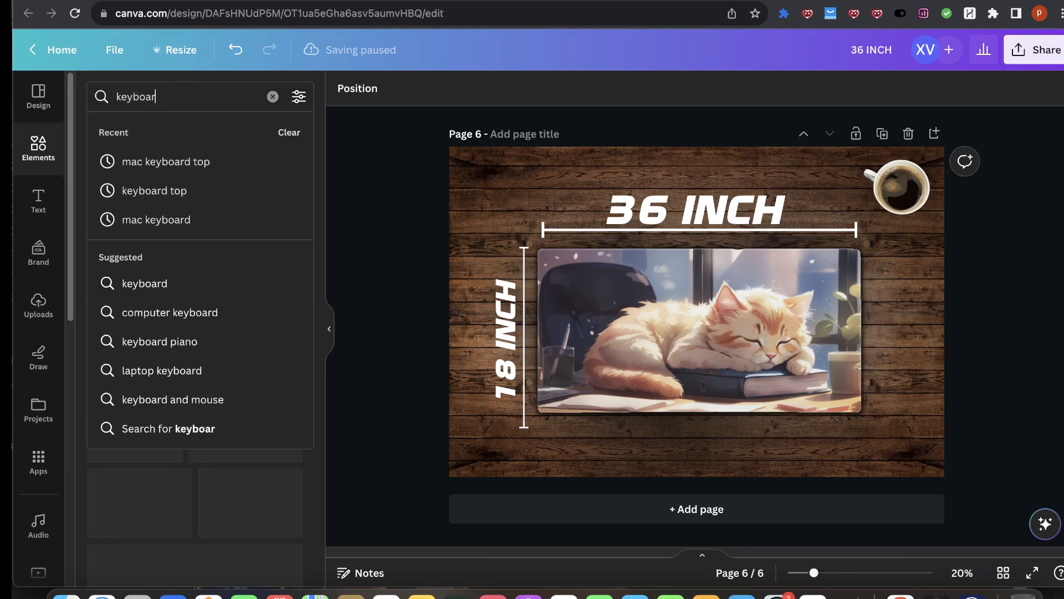
type("d top")
key("Return")
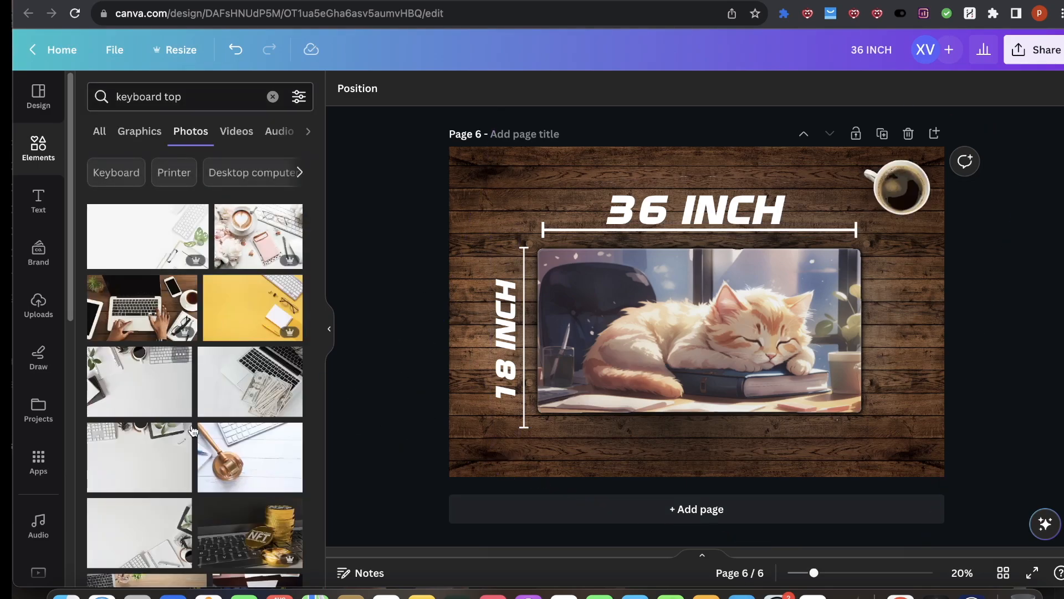
scroll(240, 445, "down", 3)
scroll(270, 411, "up", 3)
left_click(166, 238)
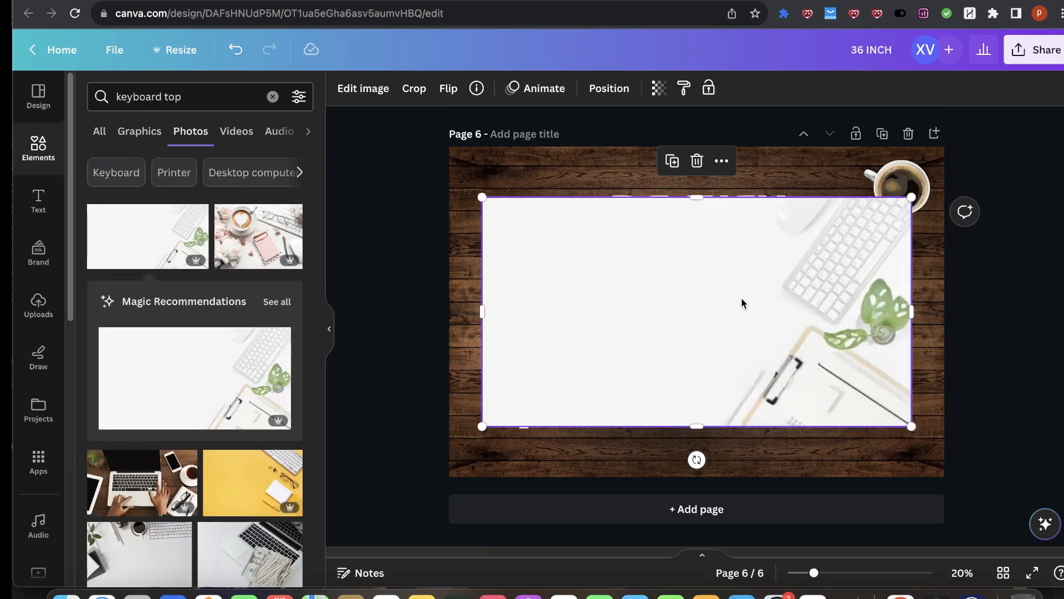
Step: Remove the keyboard photo's background with BG Remover and shift it on the page
left_click_drag(743, 301, 612, 347)
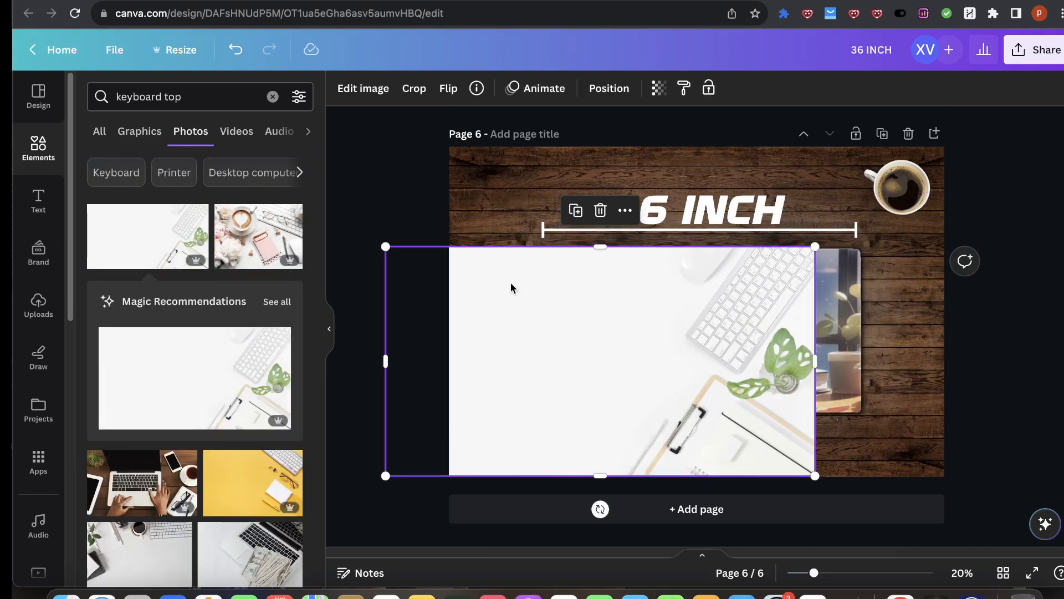
left_click(363, 88)
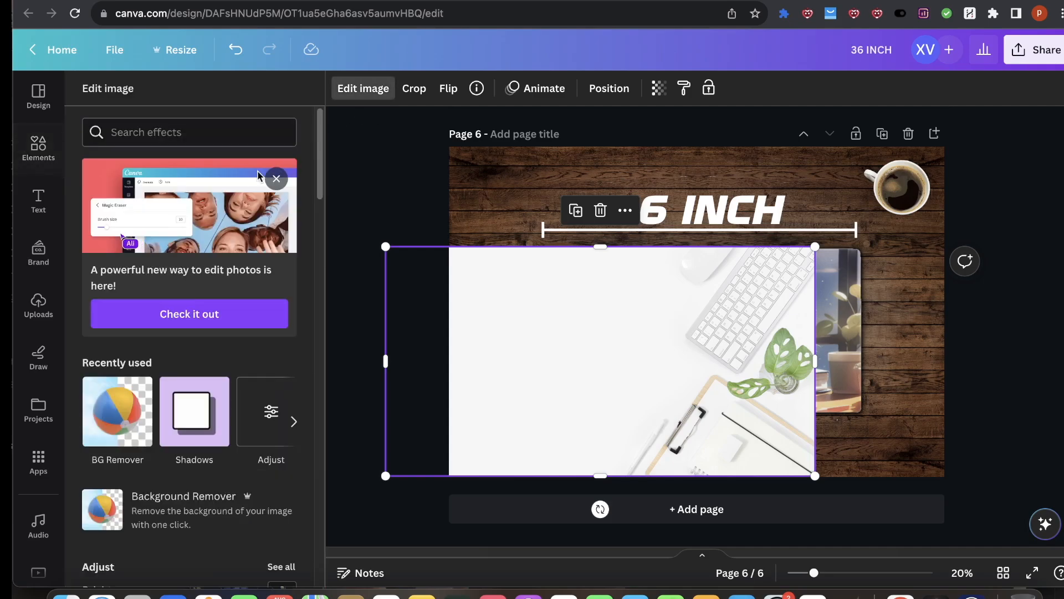
left_click(125, 430)
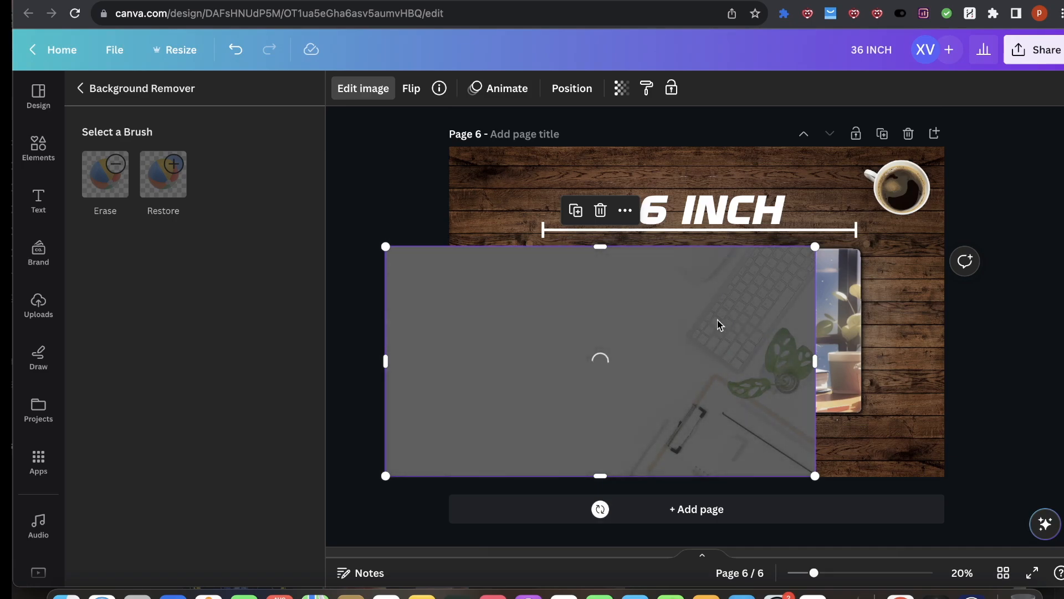
left_click_drag(716, 427, 642, 415)
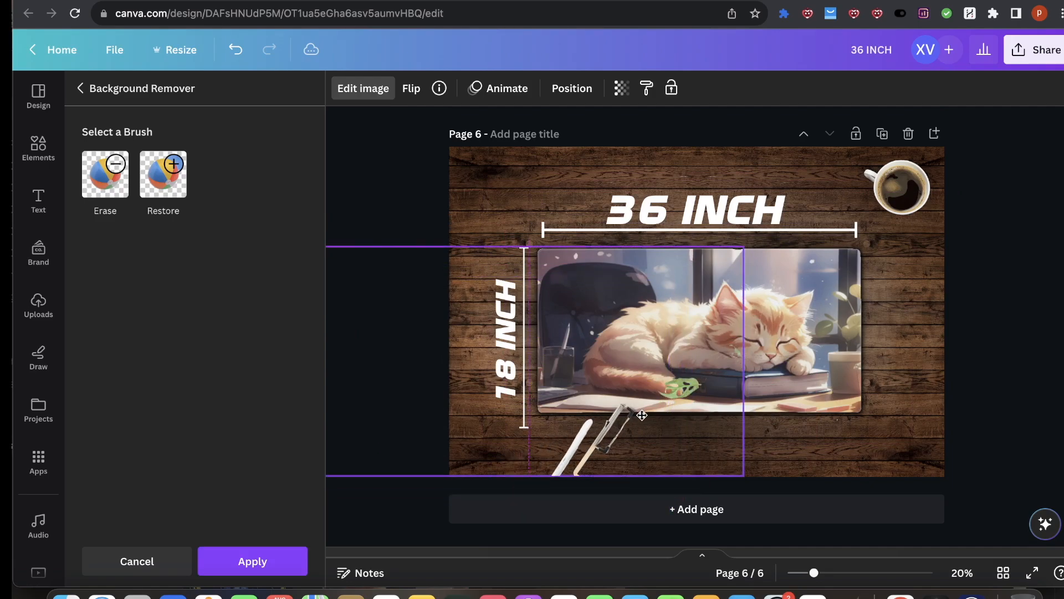
Step: Refine the keyboard photo's cutout by restoring the keyboard area and erasing the pen and leaf
left_click(163, 174)
left_click_drag(873, 191, 818, 226)
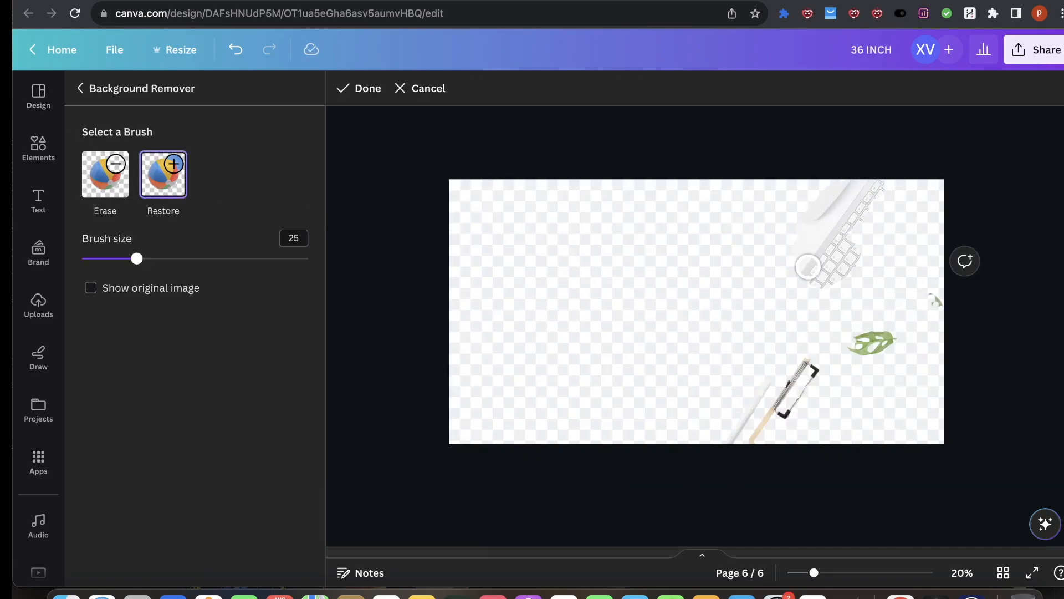
mouse_move(868, 312)
left_mouse_down()
mouse_move(914, 233)
mouse_move(878, 273)
mouse_move(906, 210)
mouse_move(882, 201)
left_mouse_up()
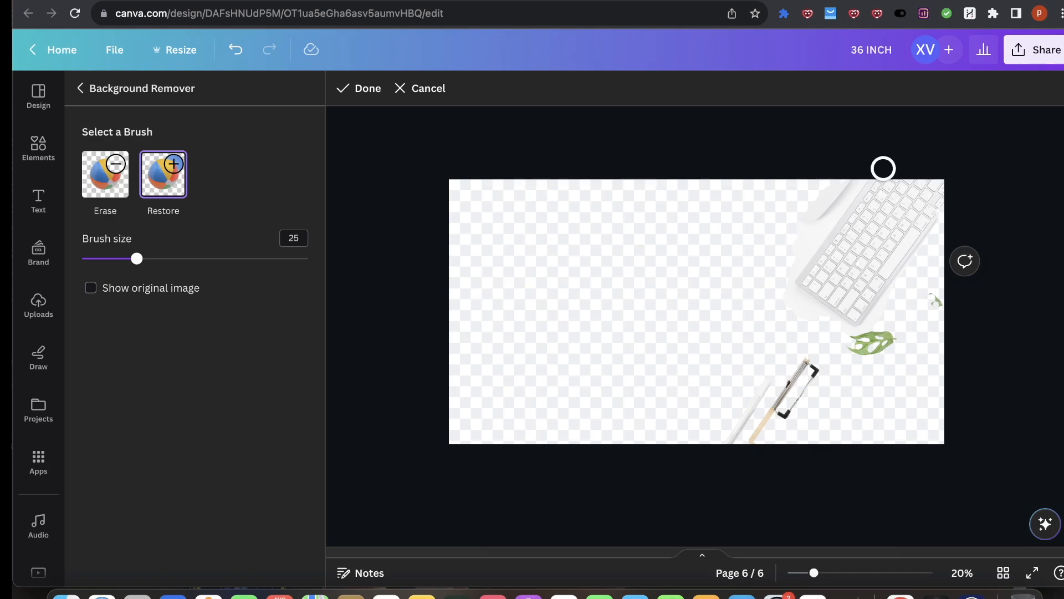
left_click(124, 172)
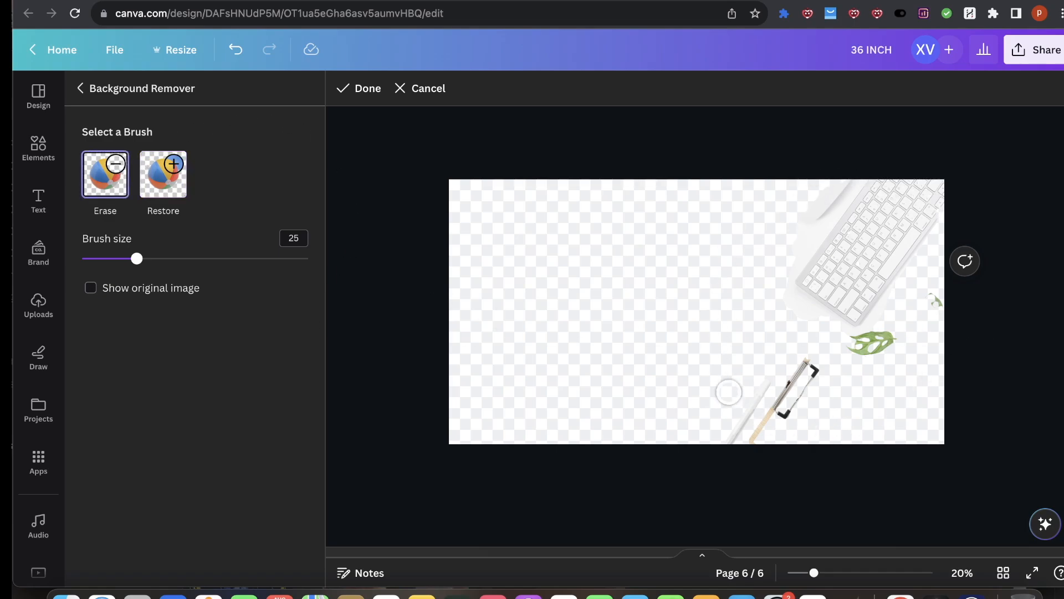
left_click_drag(793, 358, 785, 414)
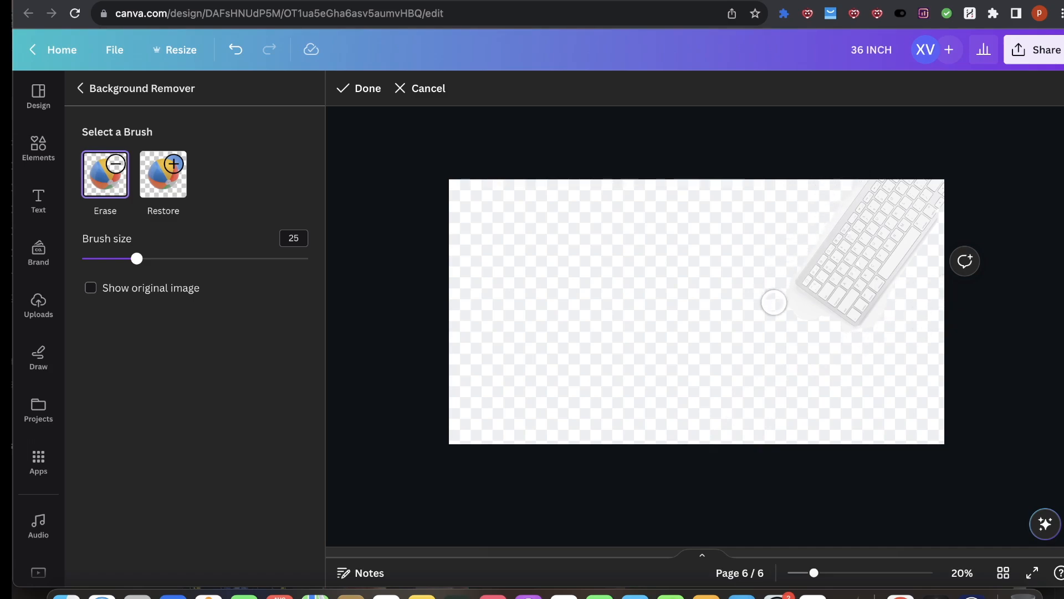
left_click(365, 89)
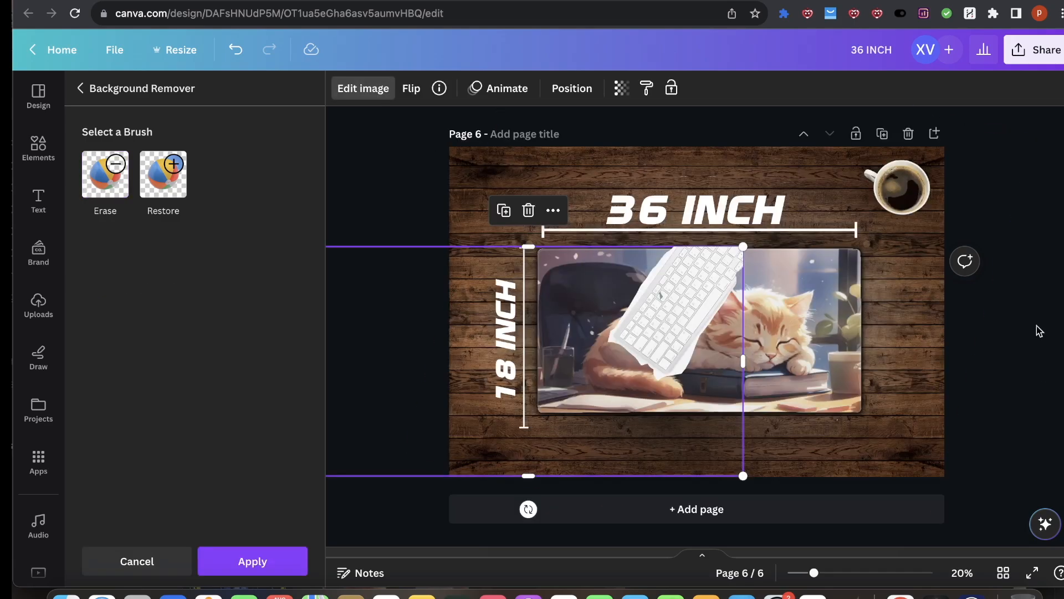
Step: Drag the keyboard photo off the mat and delete it
mouse_move(547, 361)
left_mouse_down()
mouse_move(549, 311)
mouse_move(776, 166)
mouse_move(443, 183)
mouse_move(461, 233)
left_mouse_up()
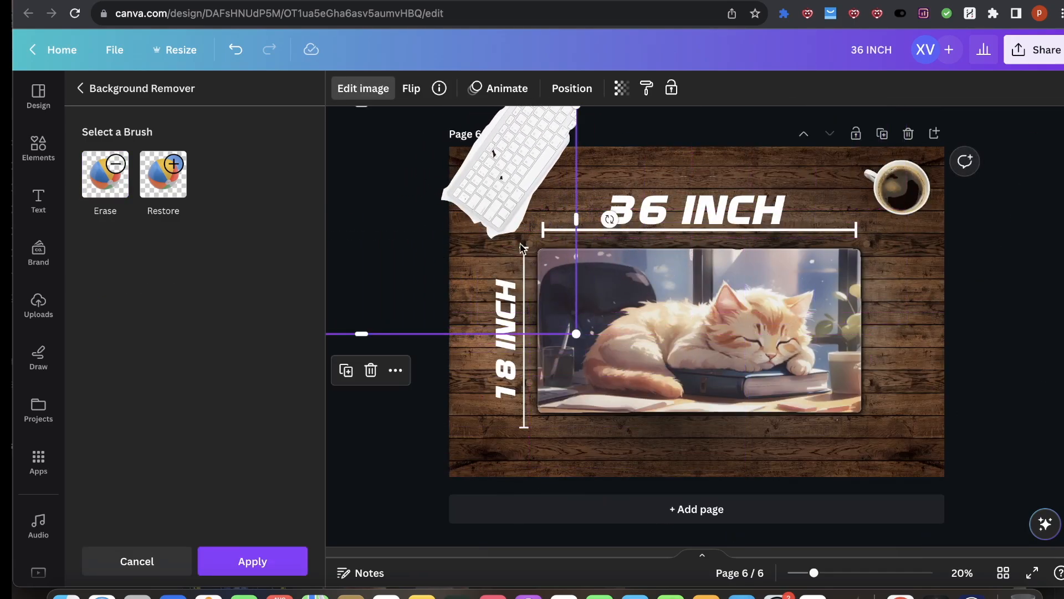
key("Delete")
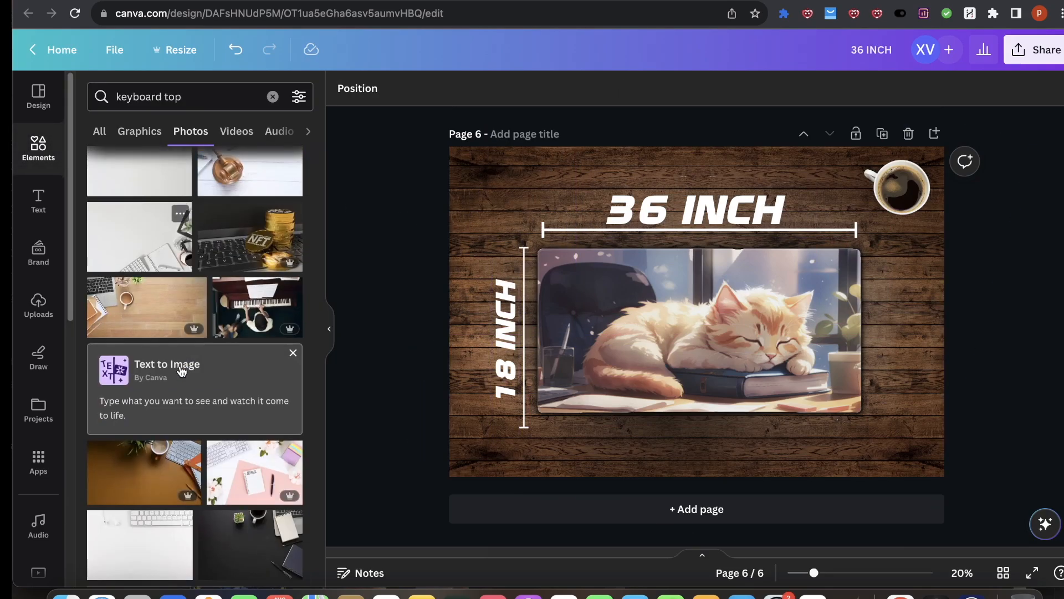
Step: Browse the Graphics results for keyboard top
left_click(145, 131)
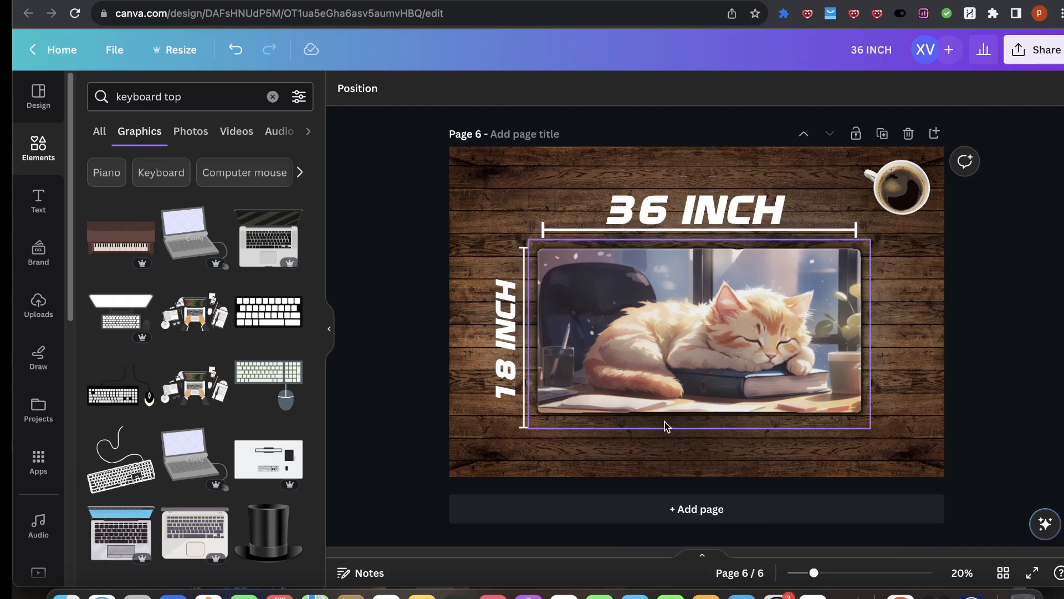
scroll(143, 511, "down", 1)
scroll(190, 397, "down", 10)
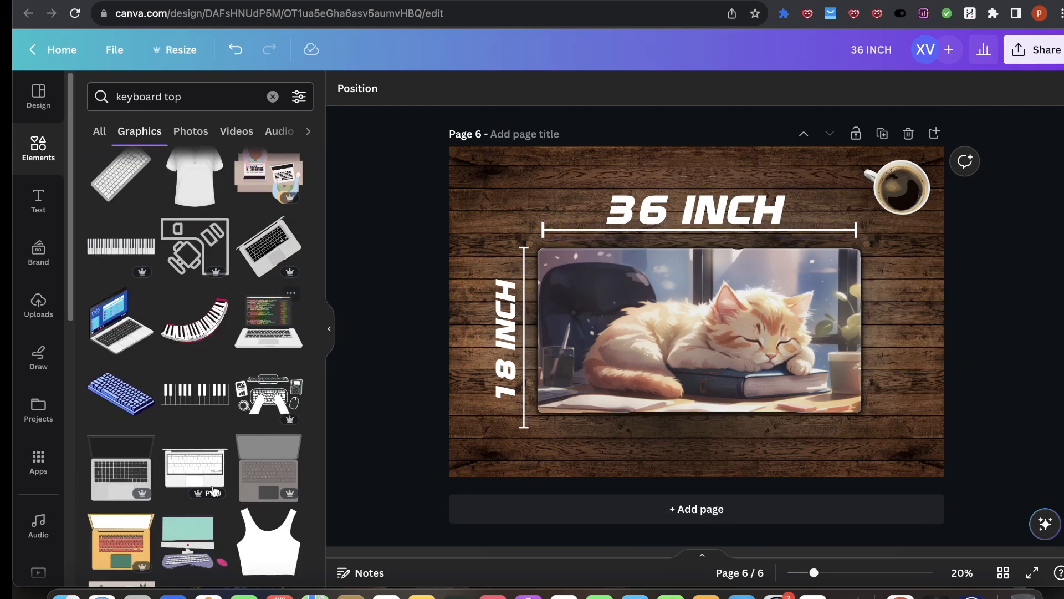
Step: Copy the NOT DRAWN TO SCALE text from page 4 and paste it onto page 6
scroll(680, 407, "up", 1)
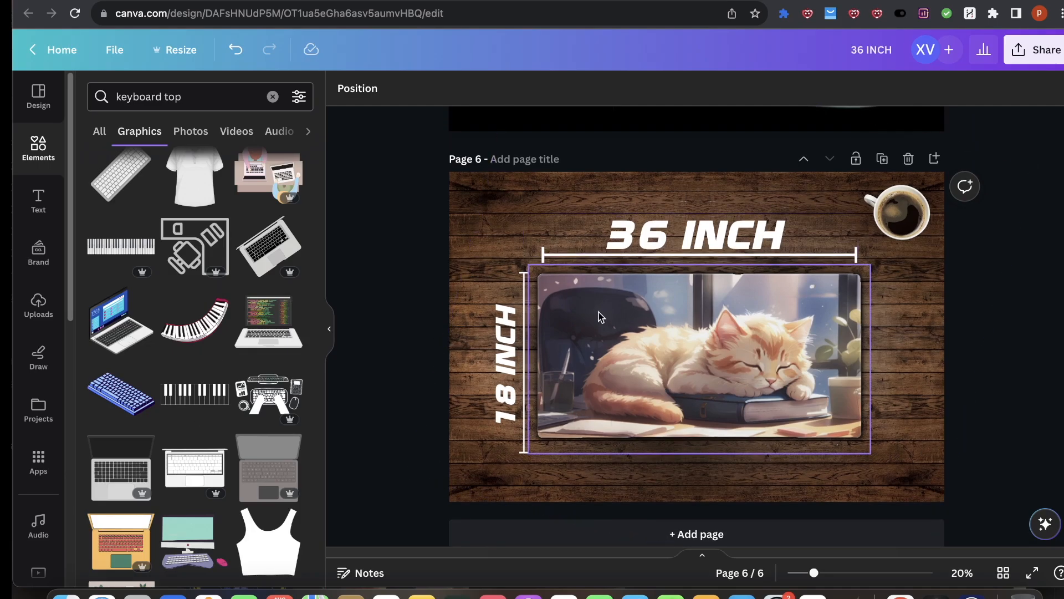
scroll(637, 249, "up", 10)
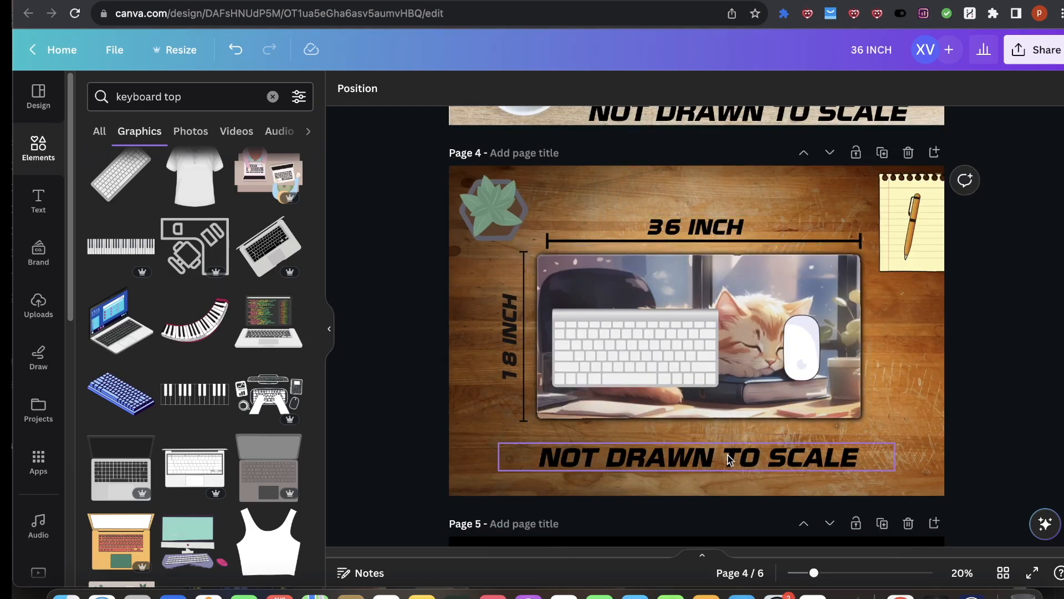
left_click(729, 460)
key("ctrl+c")
scroll(743, 466, "down", 10)
key("ctrl+v")
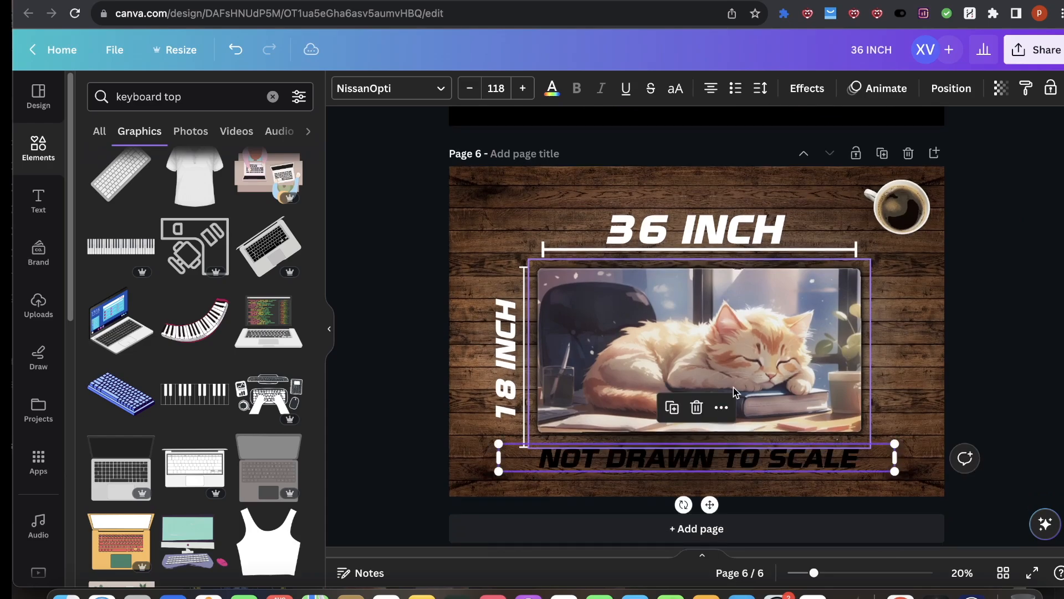
Step: Make the pasted NOT DRAWN TO SCALE text white and move it down to the mat's bottom edge
left_click(552, 88)
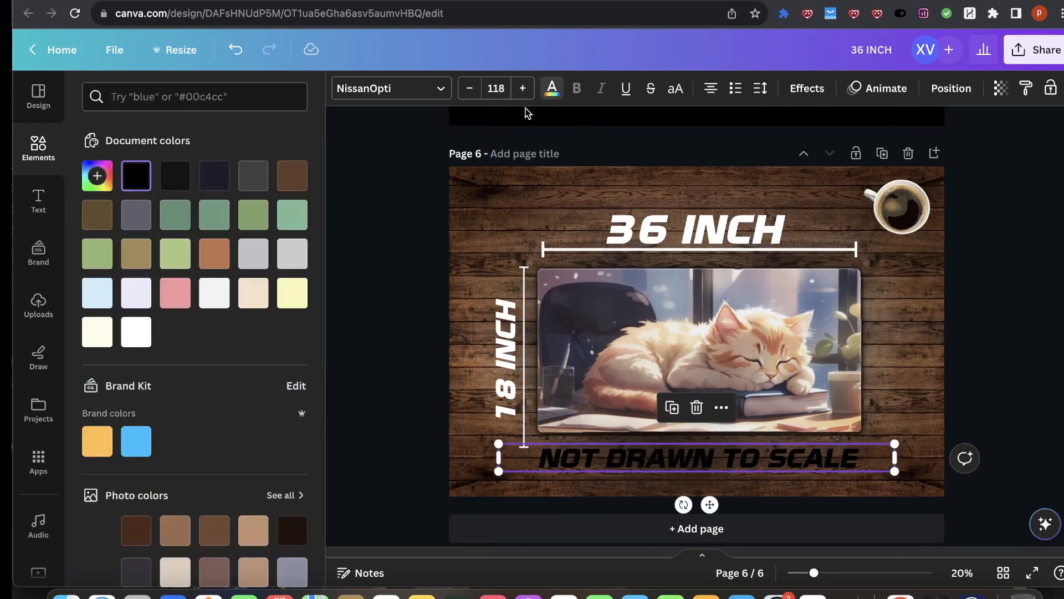
left_click(136, 331)
left_click_drag(587, 456, 585, 471)
left_click(1002, 298)
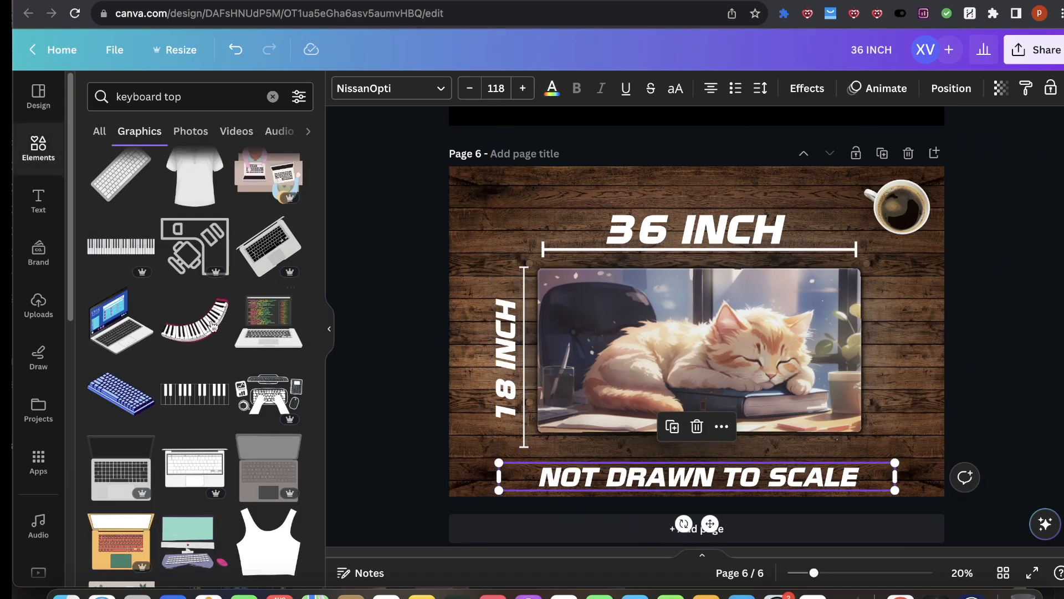
left_click(1019, 365)
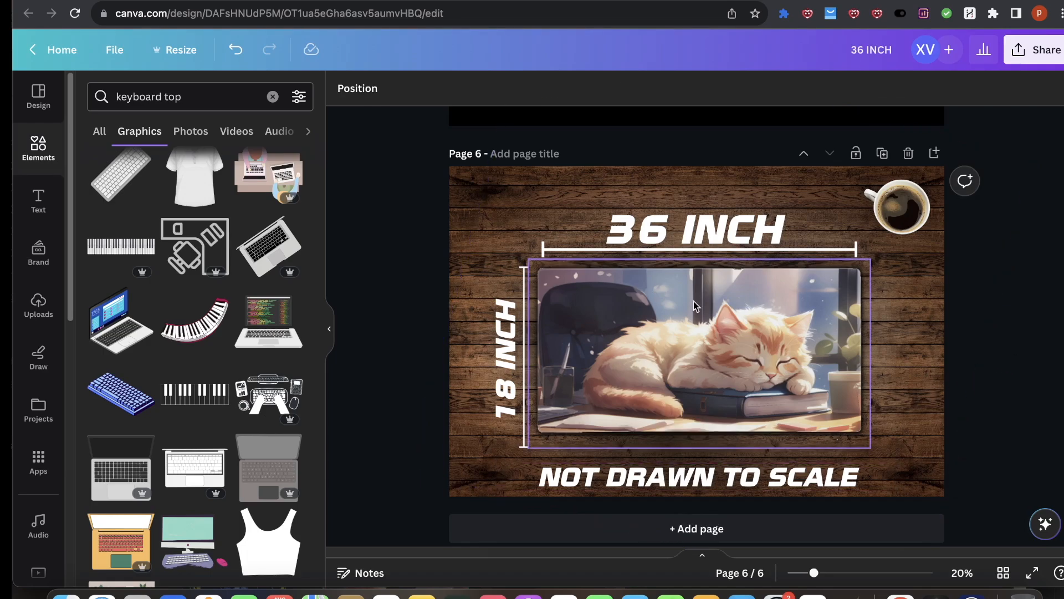
Step: Search graphics for magic mouse top and place the white mouse on the right side of the mat
left_click(185, 100)
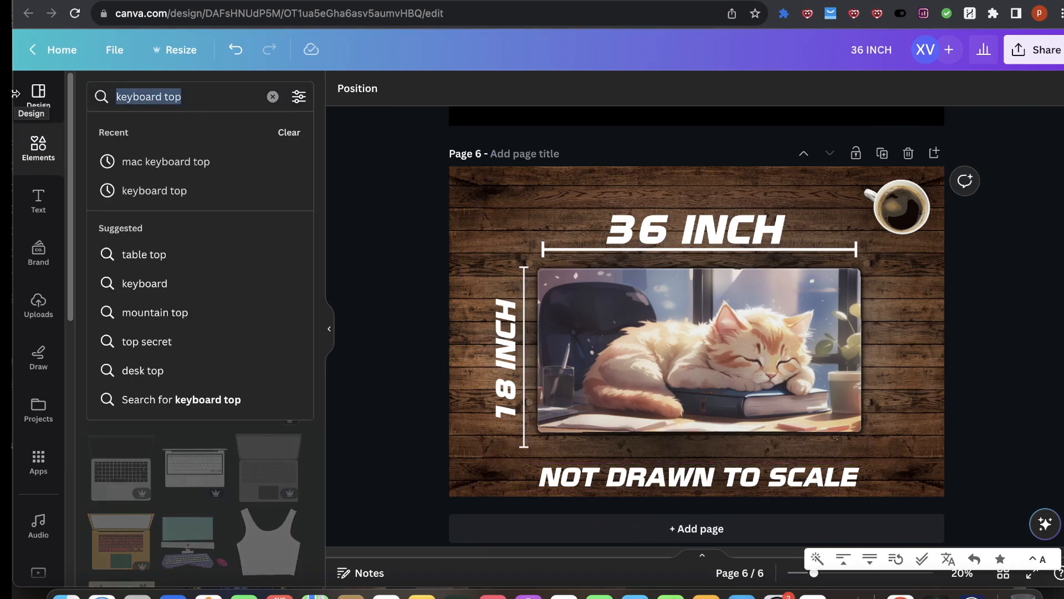
type("magic mouse to")
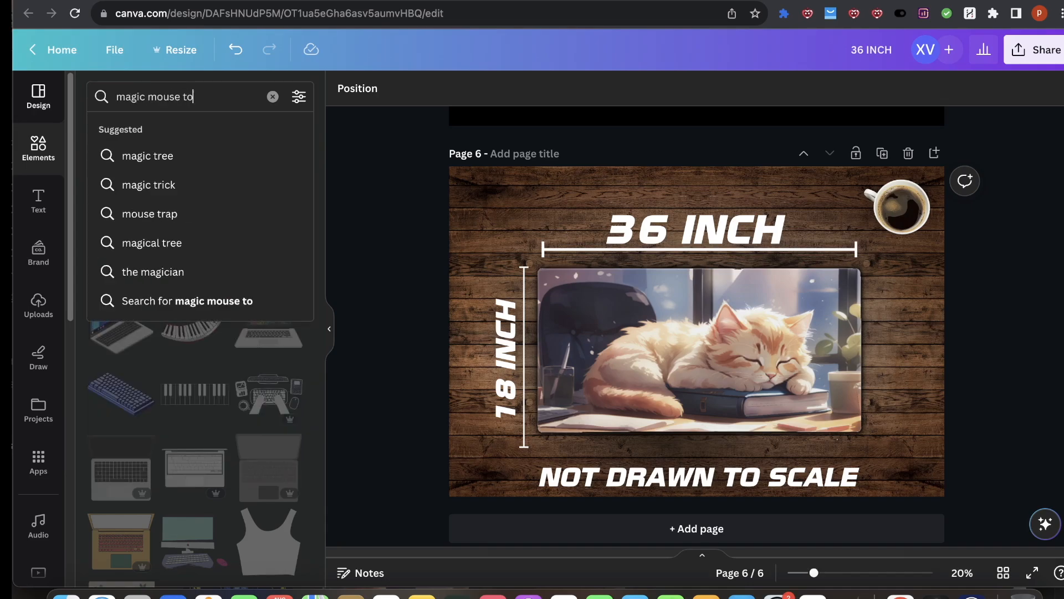
type("p")
key("Return")
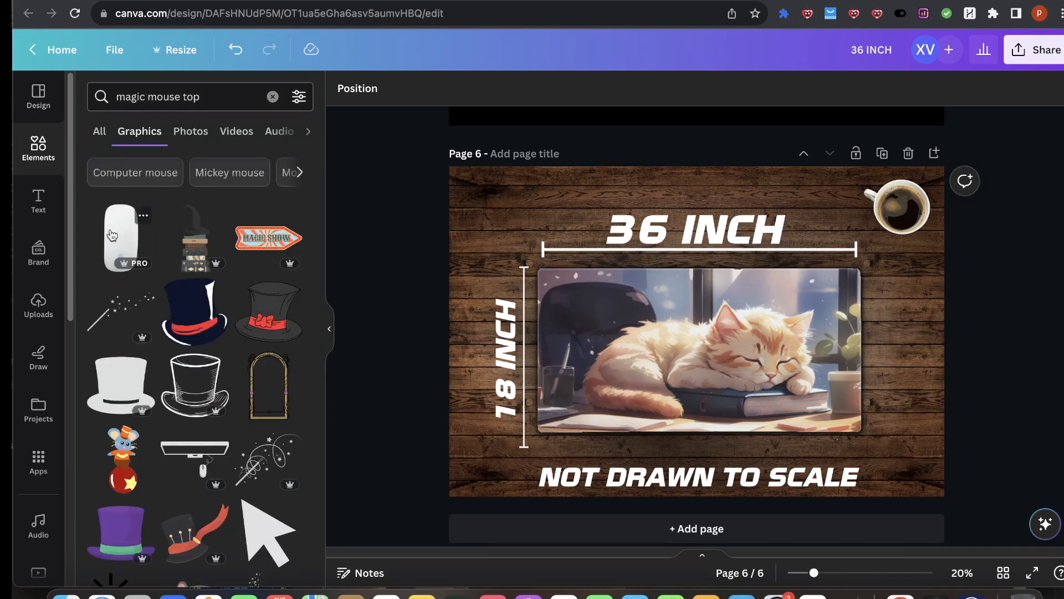
left_click(112, 235)
left_click_drag(678, 338, 803, 356)
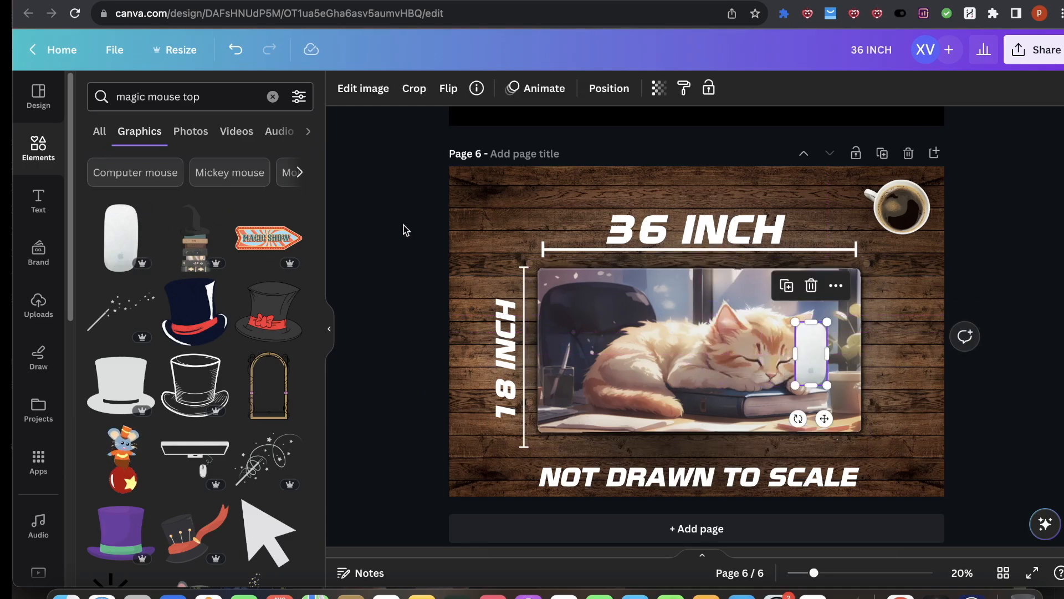
Step: Search graphics for wireless keyboard top and place a white keyboard in the mat's centre
left_click(209, 98)
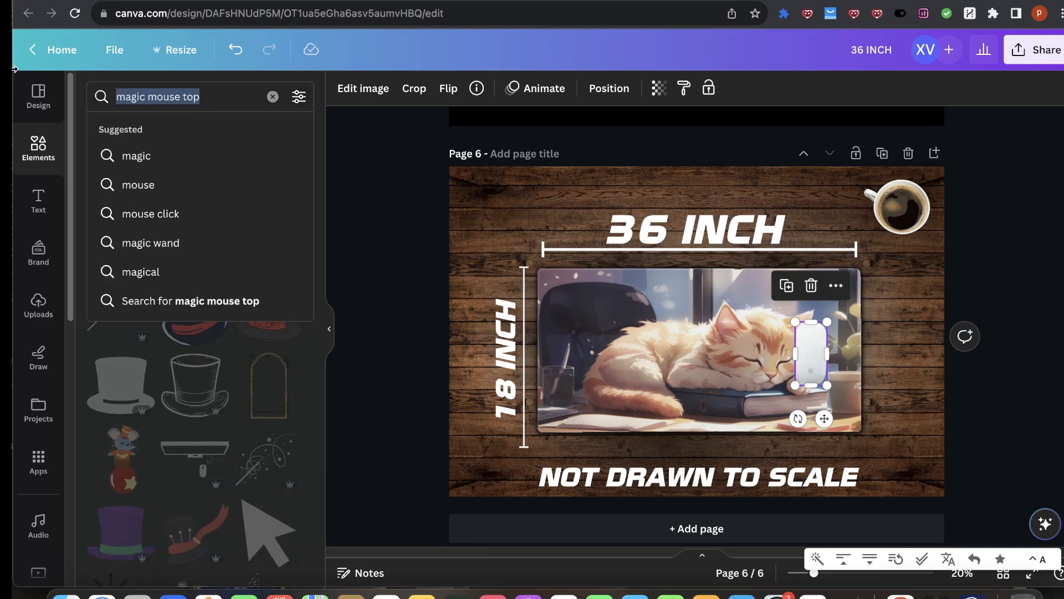
type("wireless keyb")
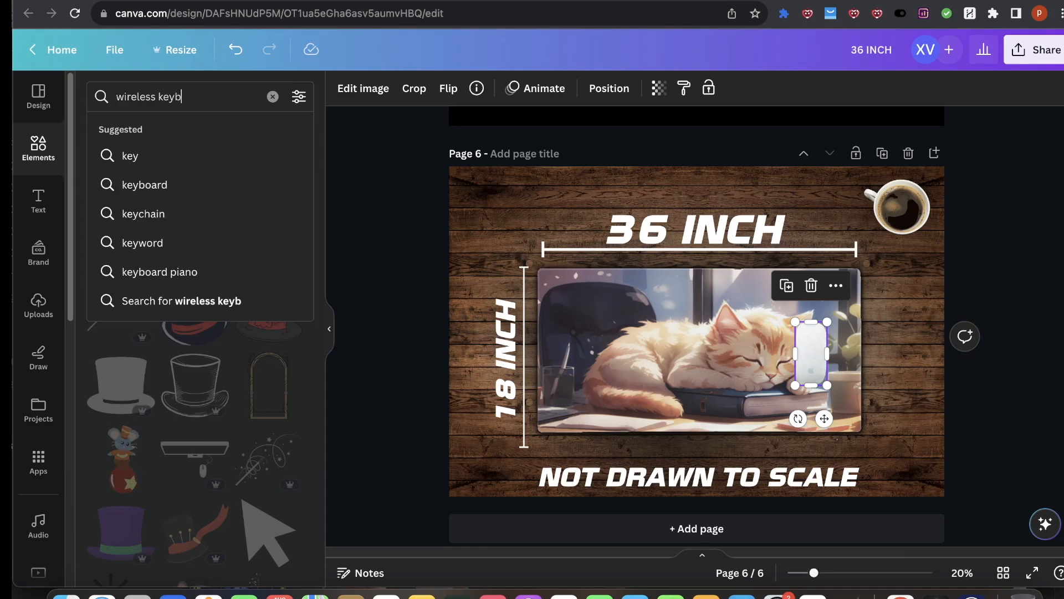
type("oard t")
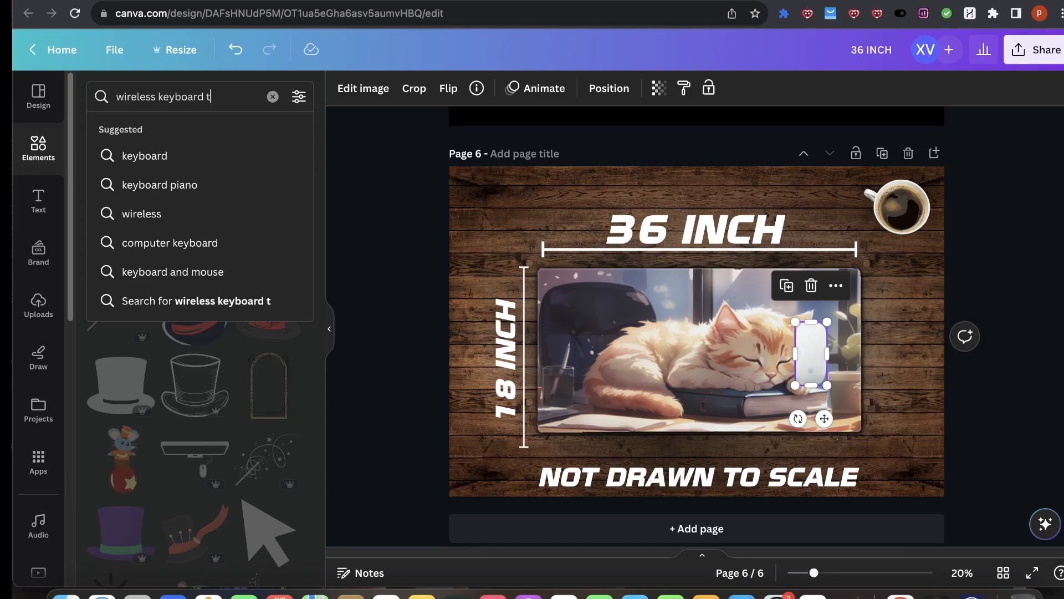
type("op")
key("Return")
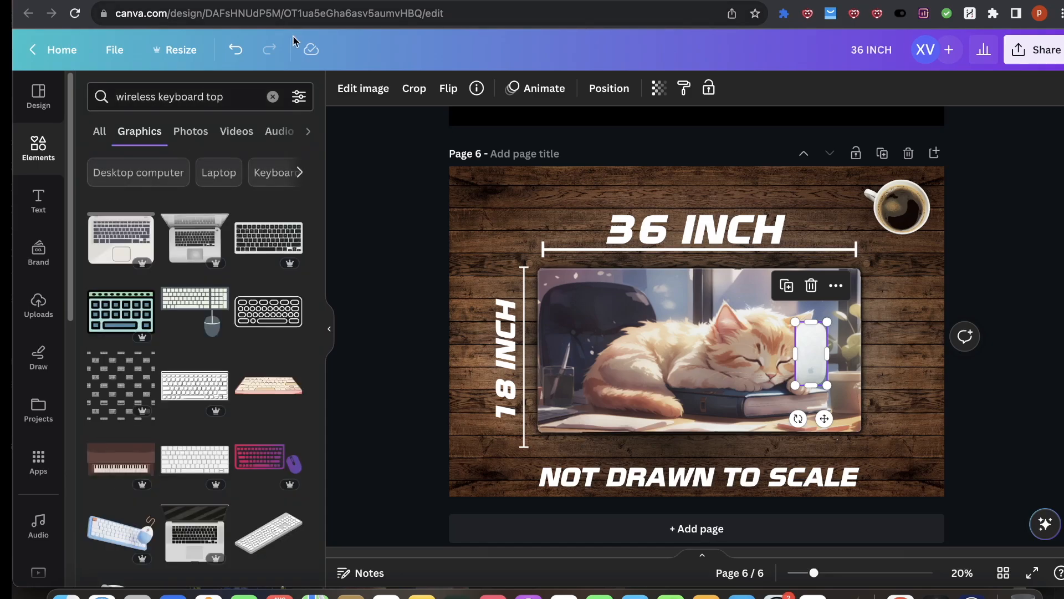
left_click(194, 371)
left_click_drag(727, 324, 684, 355)
left_click_drag(747, 308, 700, 336)
left_click_drag(629, 369, 669, 356)
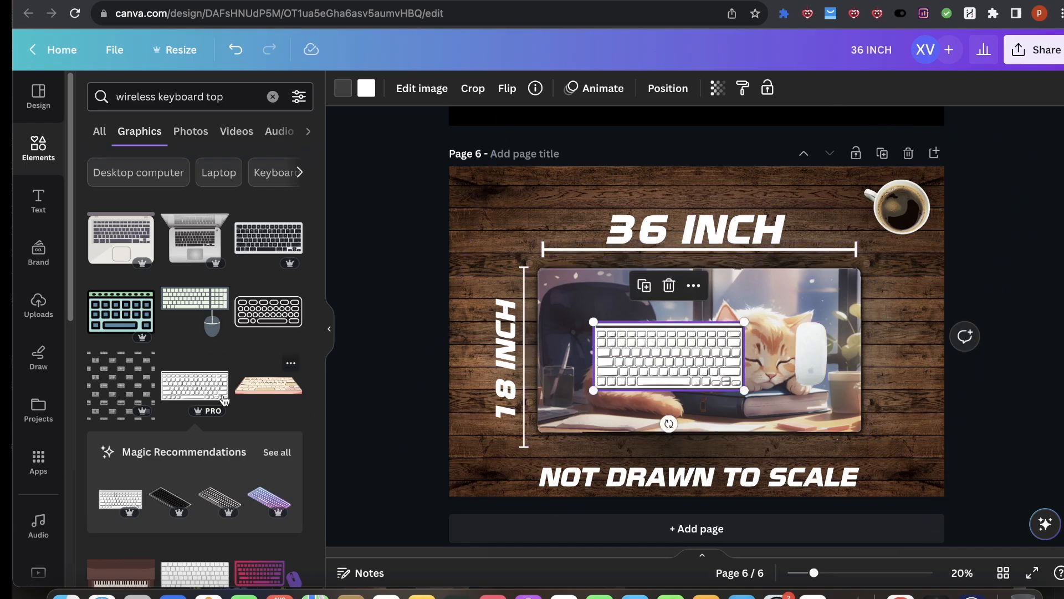
Step: Delete the extra keyboard graphic and the placed keyboard from the mat
left_click(194, 386)
key("Delete")
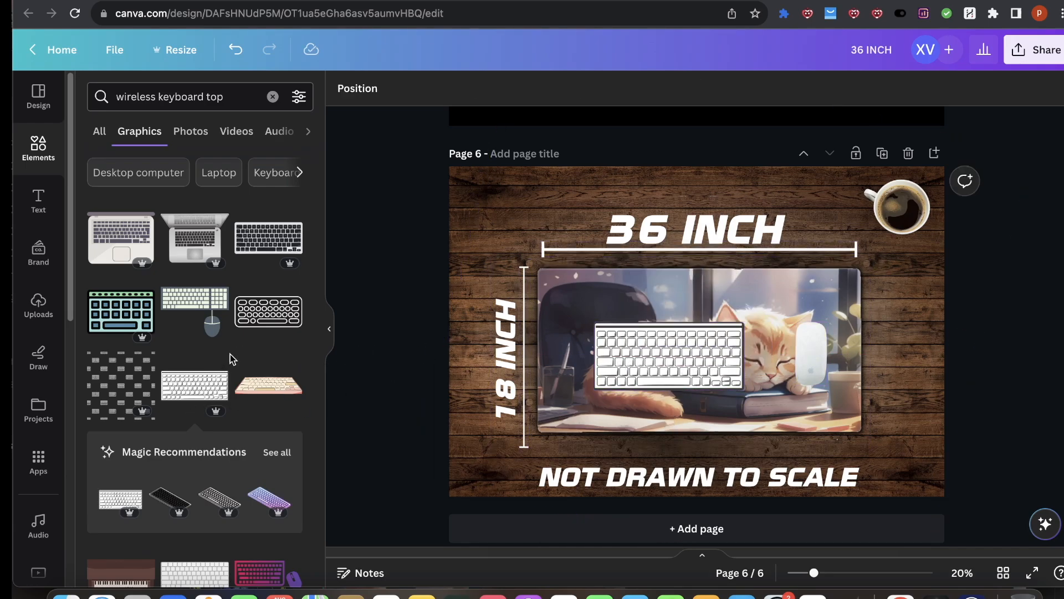
left_click(689, 369)
key("Delete")
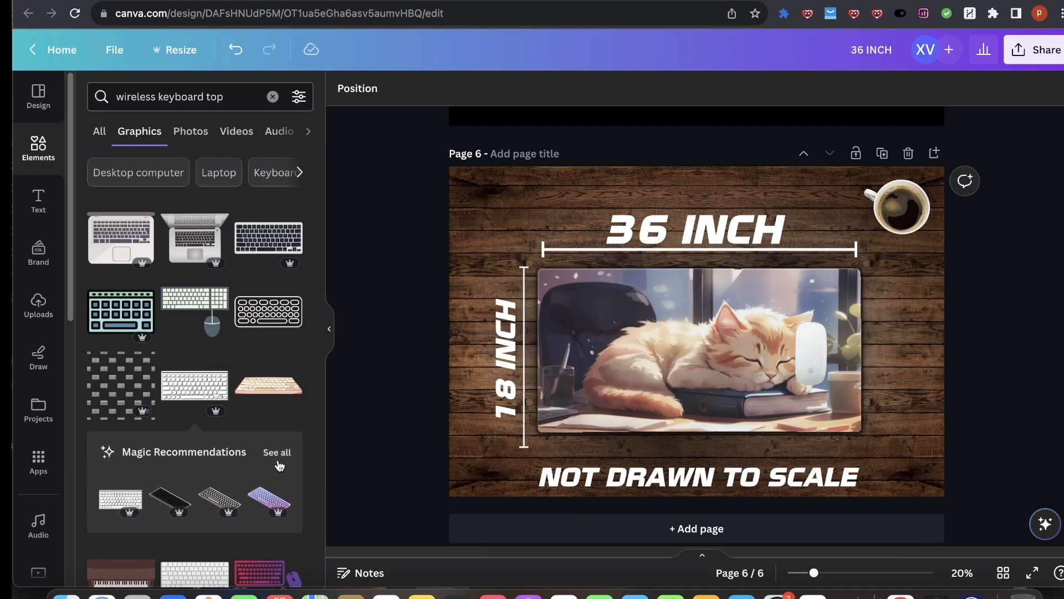
Step: Add a flat white keyboard graphic and shrink it onto the centre of the mat
scroll(194, 332, "down", 3)
left_click(195, 342)
left_click_drag(715, 341, 689, 366)
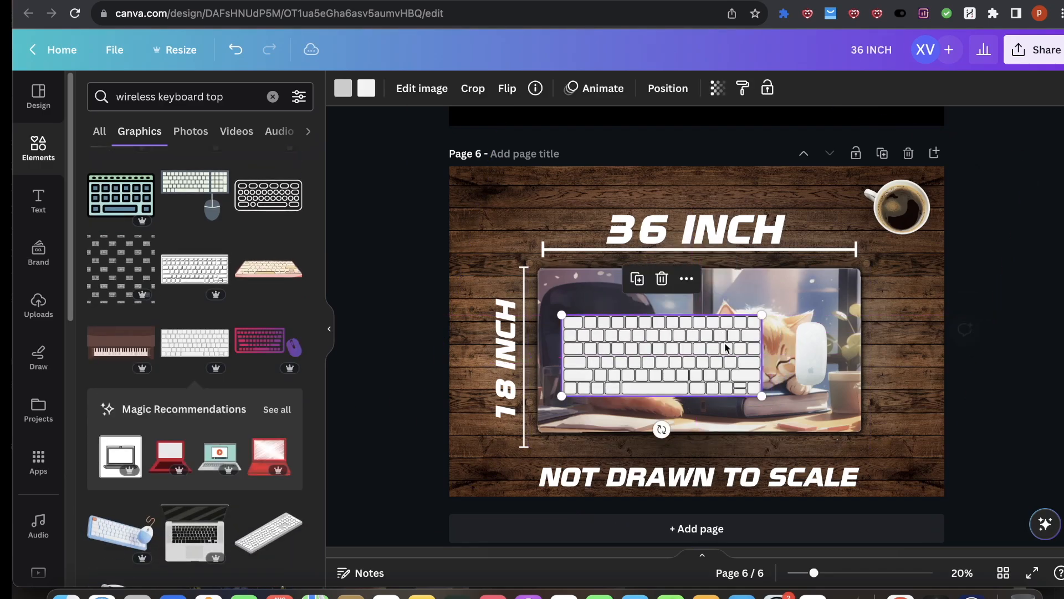
left_click_drag(763, 315, 719, 326)
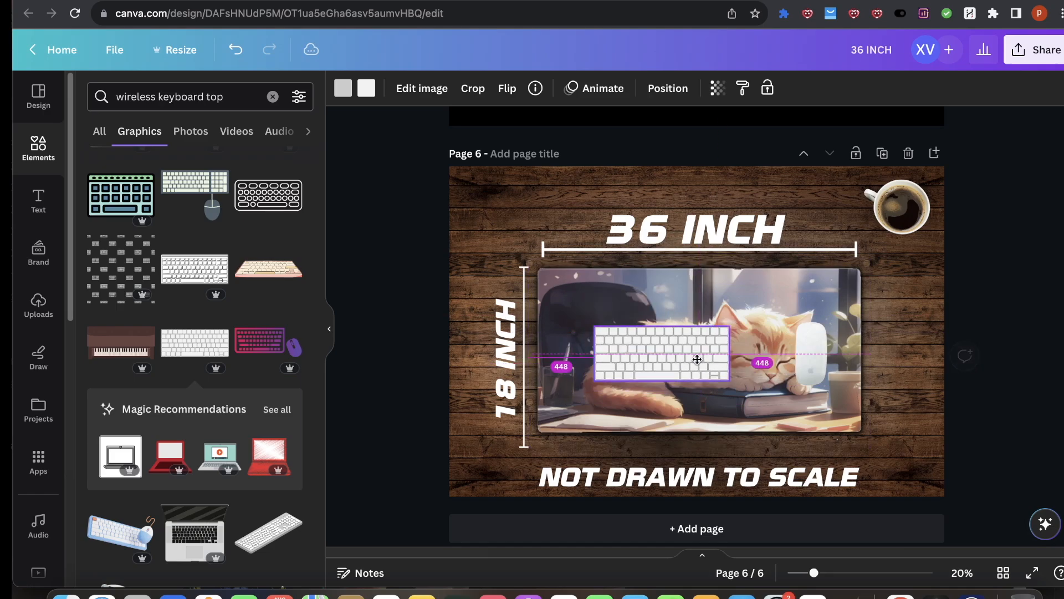
Step: Reposition the mouse graphic just to the right of the keyboard
left_click_drag(807, 357, 790, 356)
left_click(659, 353)
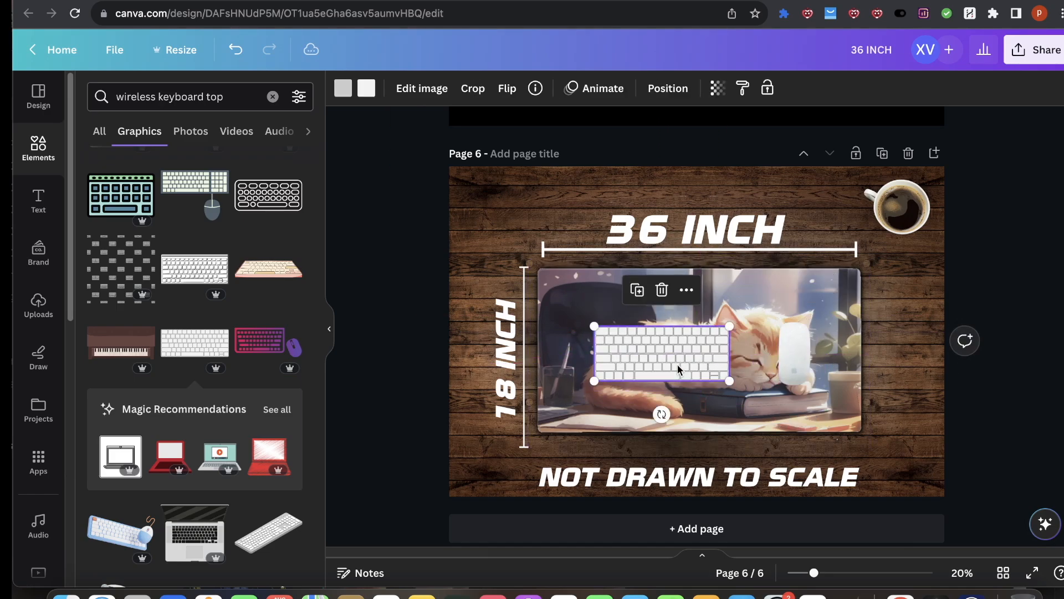
mouse_move(795, 354)
left_mouse_down()
mouse_move(757, 355)
mouse_move(813, 358)
left_mouse_up()
mouse_move(654, 357)
left_mouse_down()
mouse_move(682, 355)
mouse_move(654, 357)
left_mouse_up()
left_click_drag(803, 357, 767, 356)
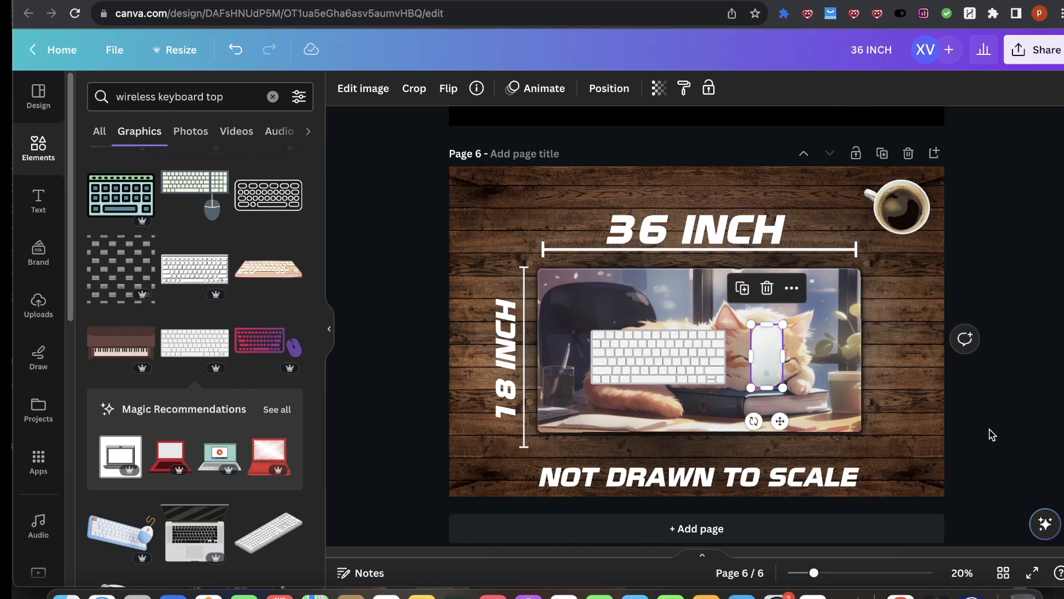
scroll(721, 358, "down", 1)
scroll(804, 358, "up", 10)
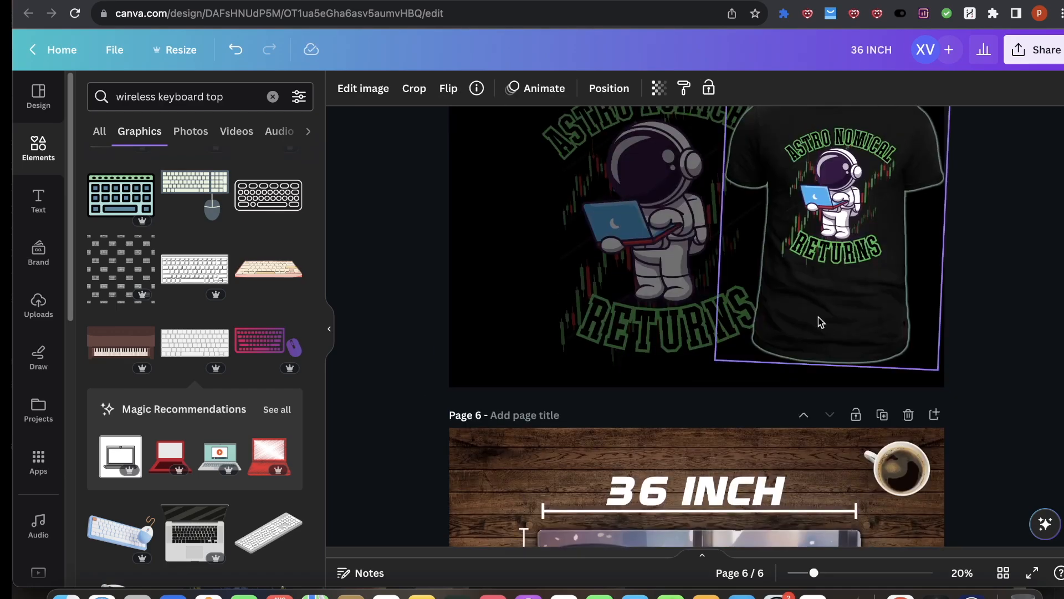
scroll(721, 333, "up", 15)
scroll(879, 314, "down", 10)
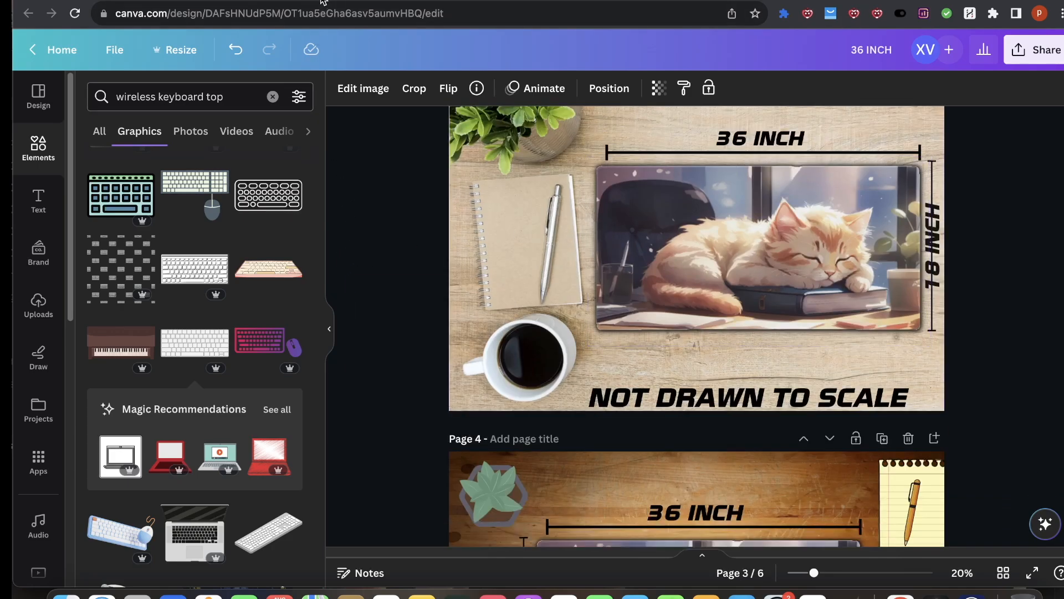
Step: Check the Sellfy edit-product tab and the print-on-demand tips article before returning to the design
left_click(277, 1)
left_click(166, 1)
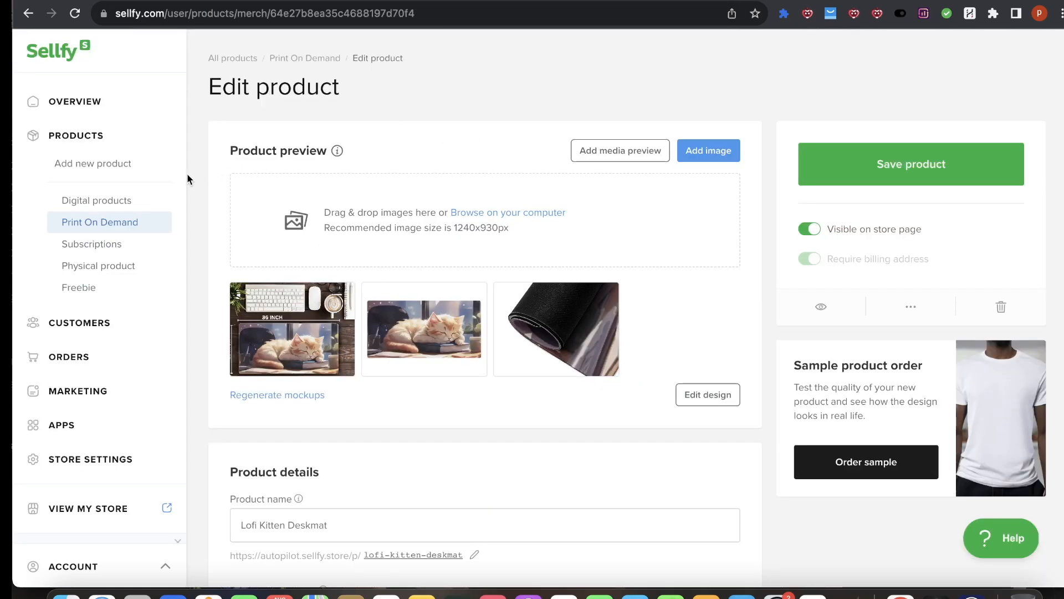
left_click(341, 2)
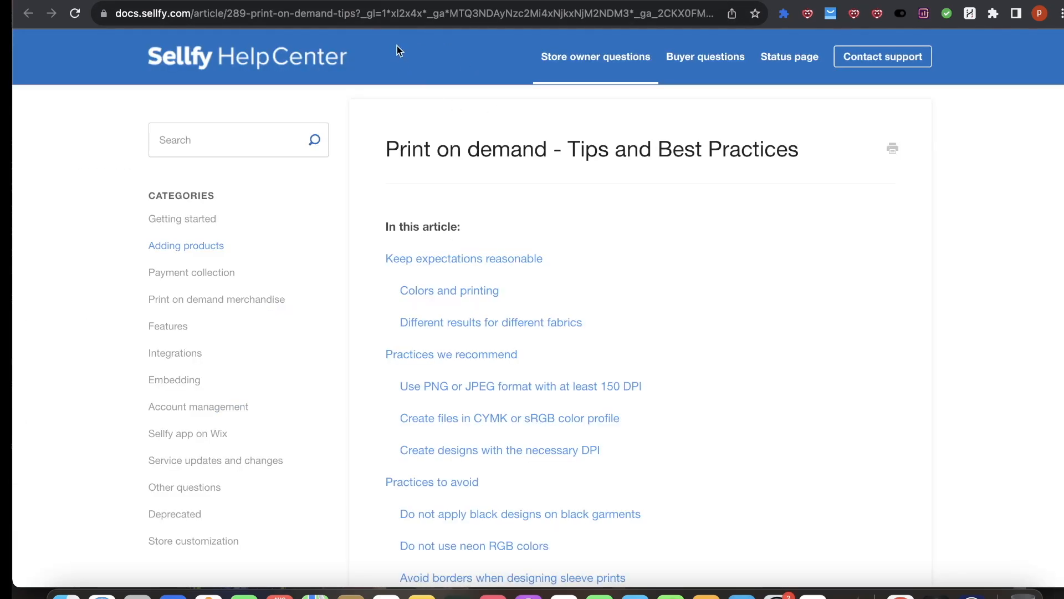
left_click(170, 1)
left_click(477, 1)
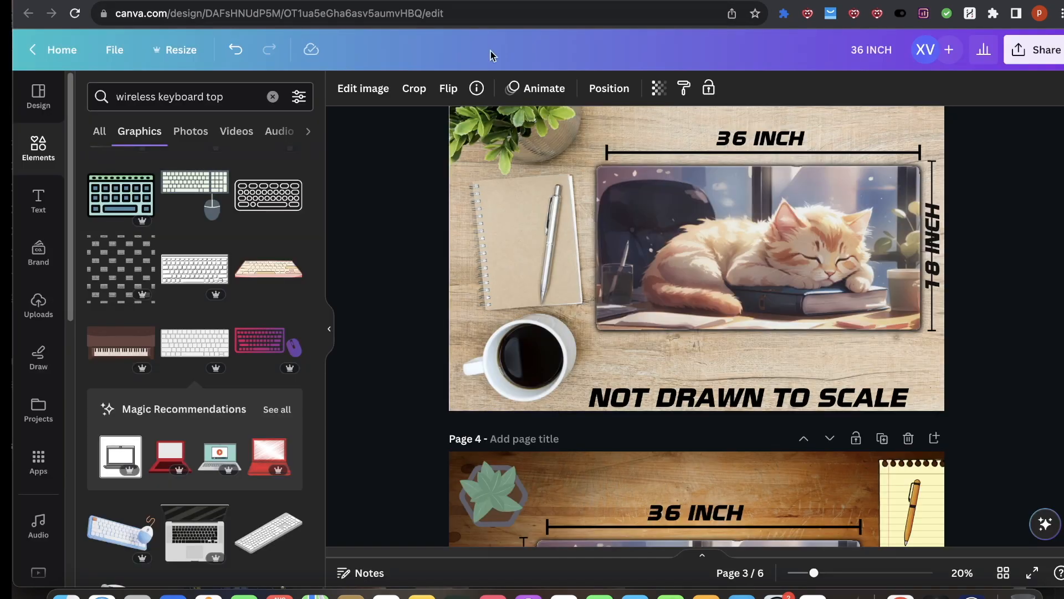
Step: Scroll through the remaining design pages and switch to the Placeit tab
scroll(704, 361, "down", 5)
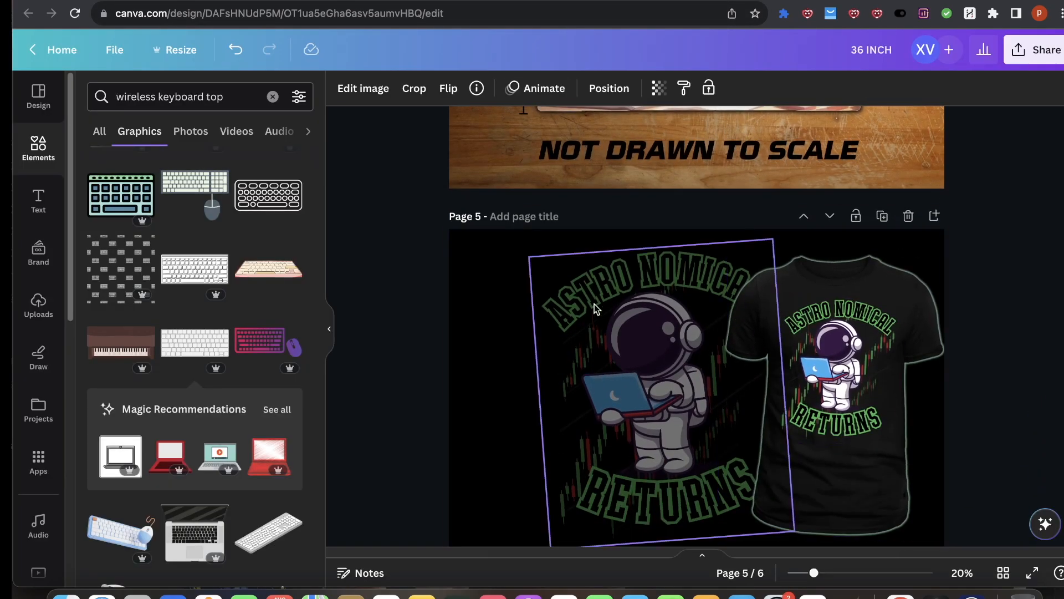
scroll(594, 297, "down", 2)
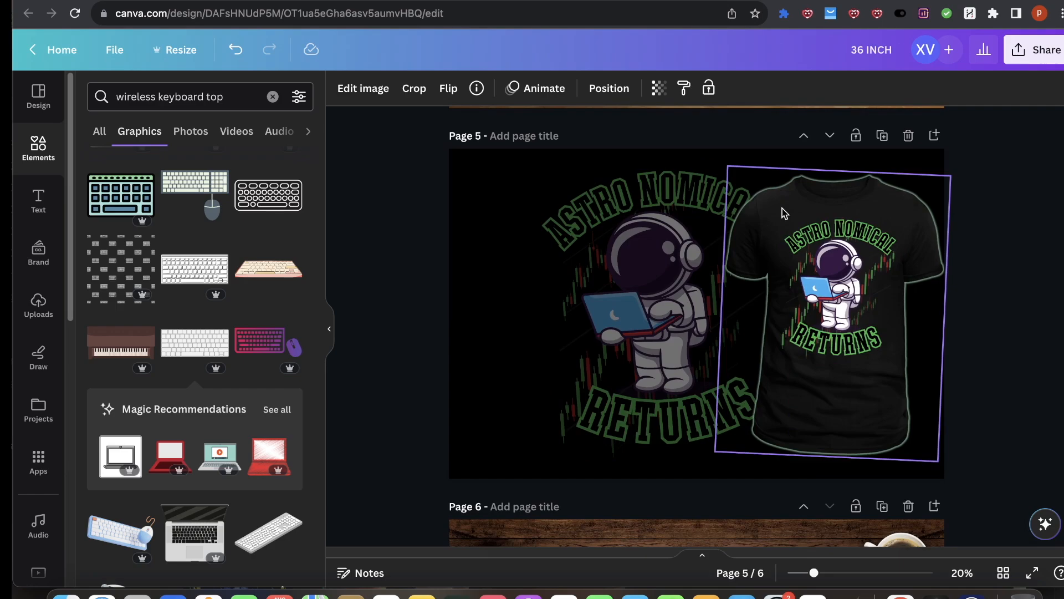
left_click(760, 2)
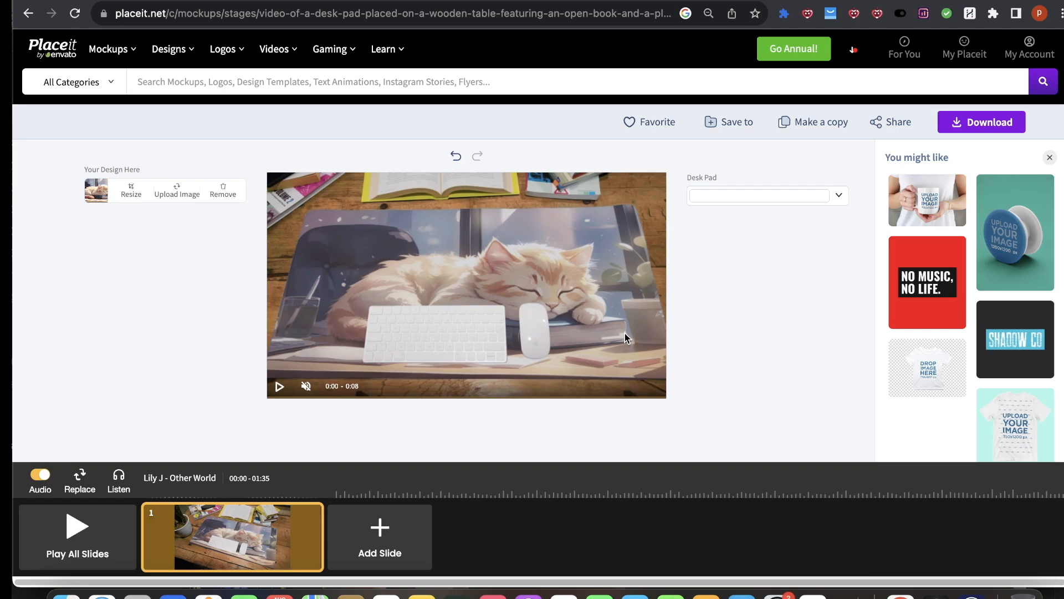
Step: Browse the Placeit home page and its category menu for suitable mockups
left_click(58, 88)
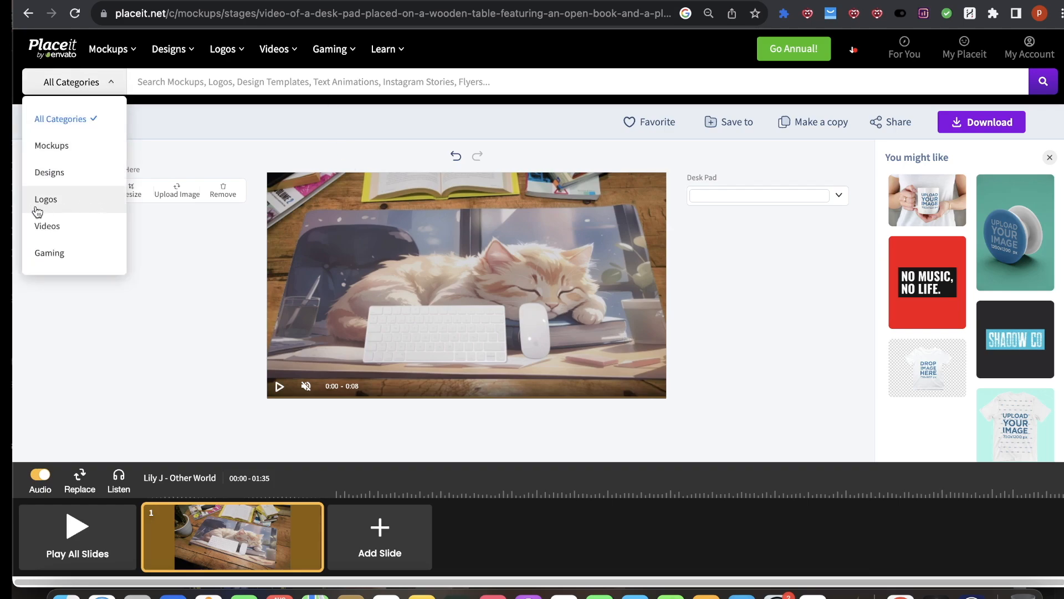
left_click(42, 46)
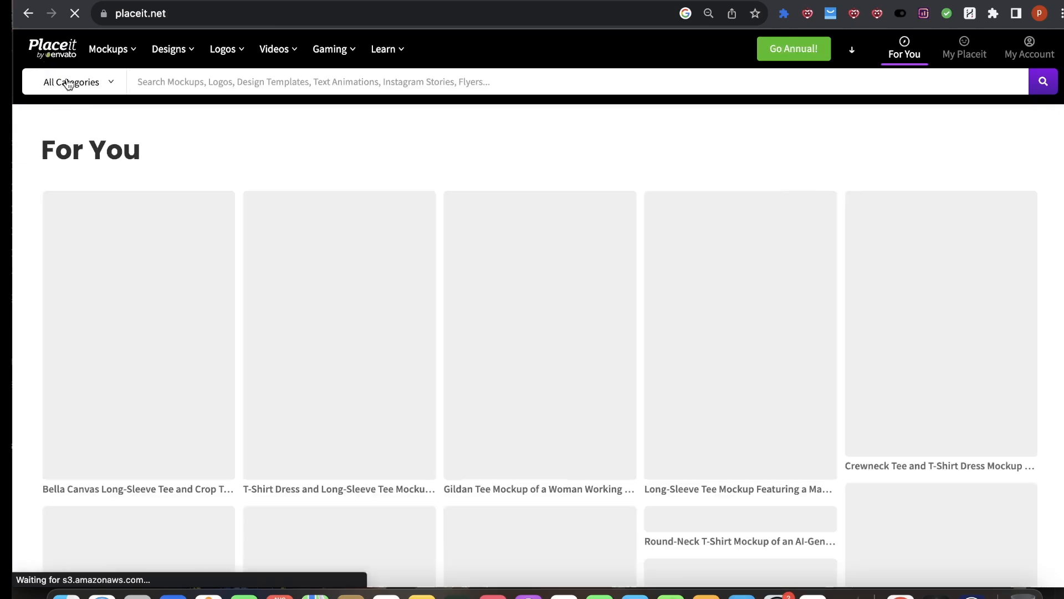
left_click(83, 82)
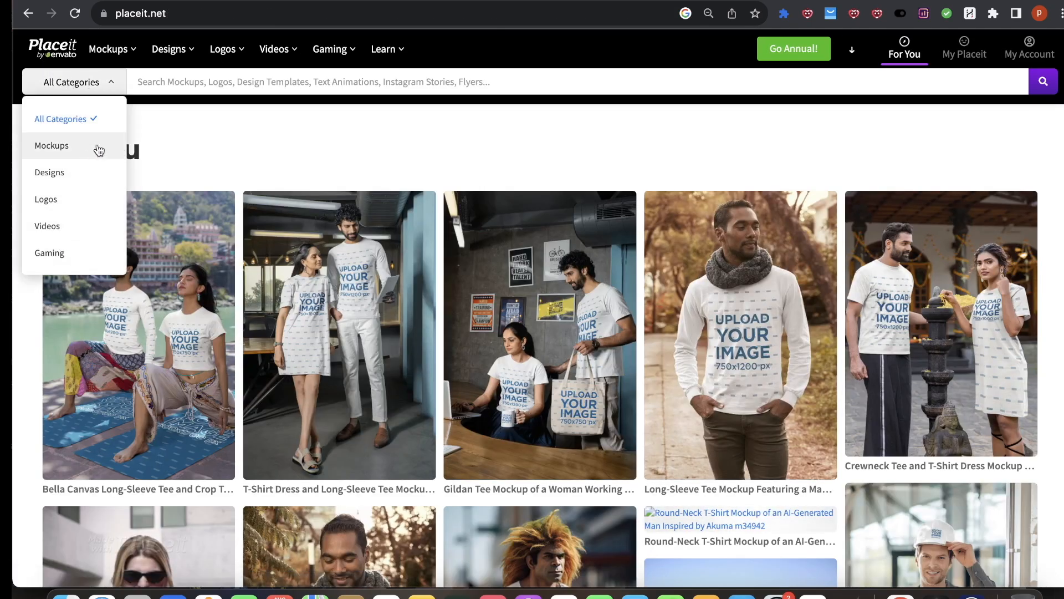
scroll(586, 425, "down", 5)
scroll(586, 425, "down", 15)
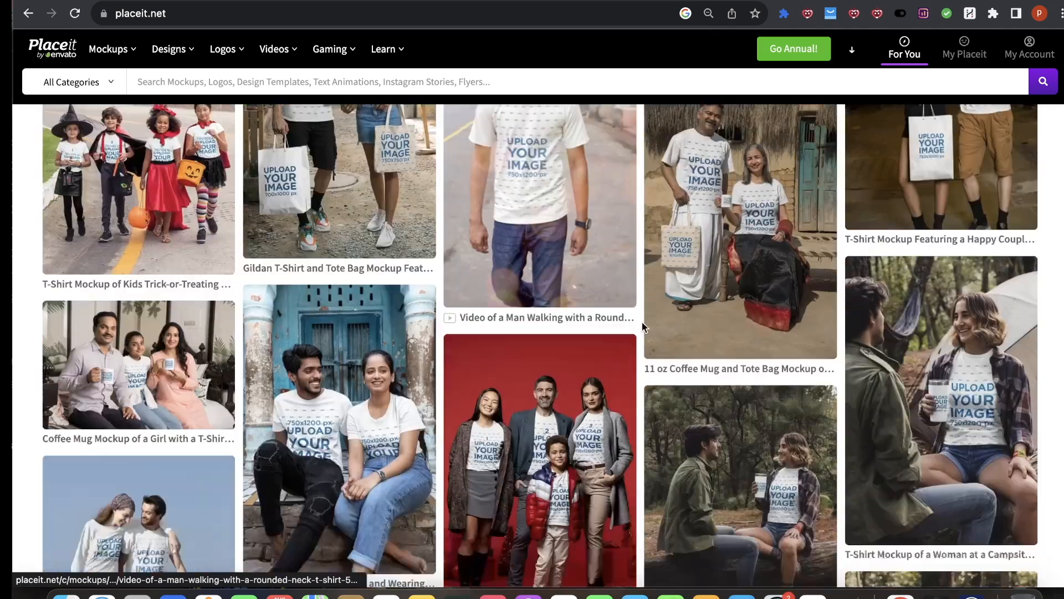
scroll(285, 363, "up", 20)
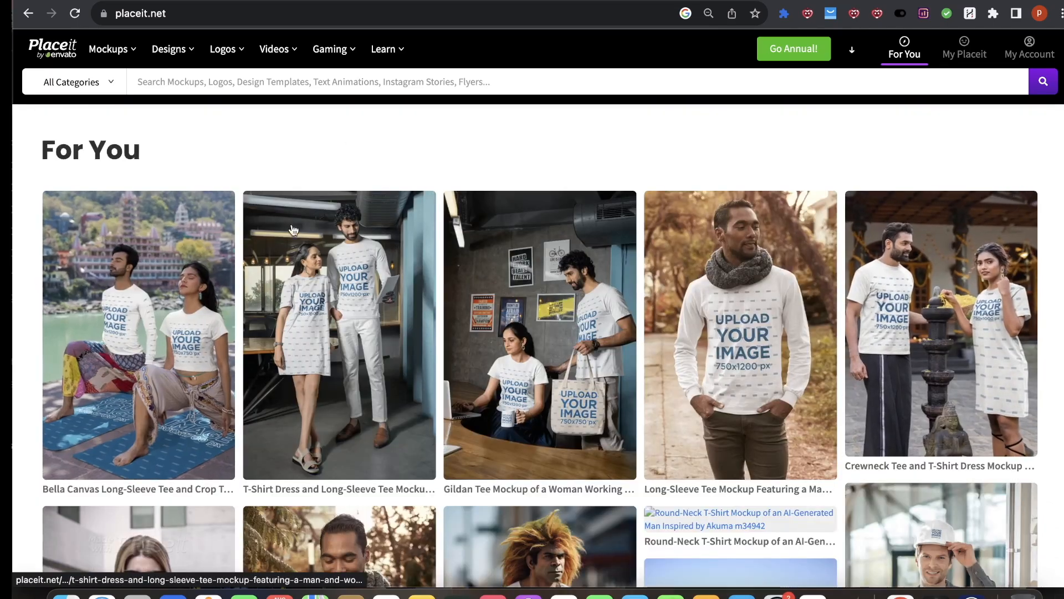
left_click(71, 82)
left_click(288, 100)
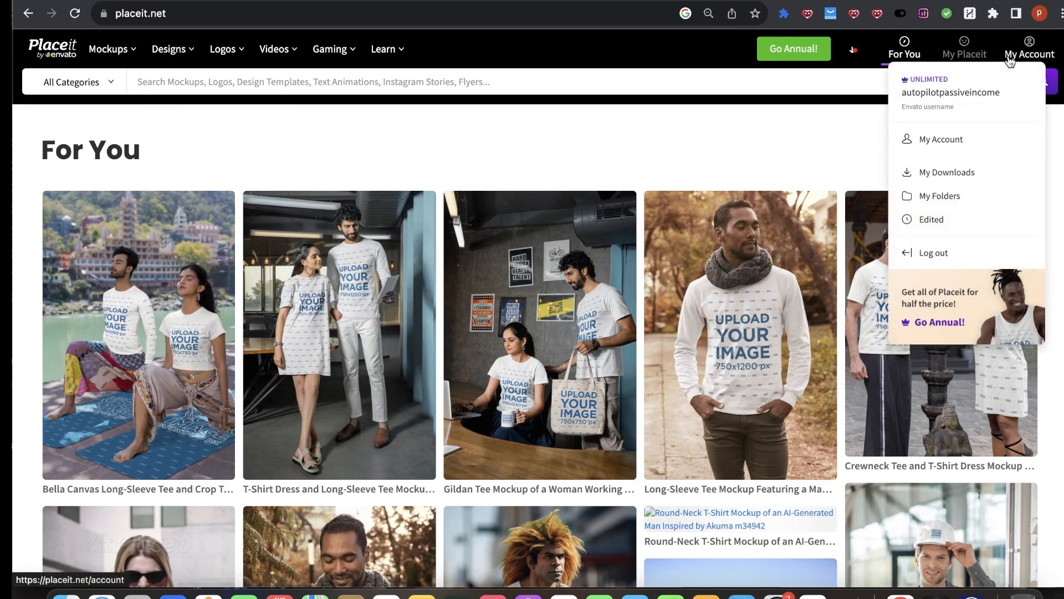
mouse_move(1022, 61)
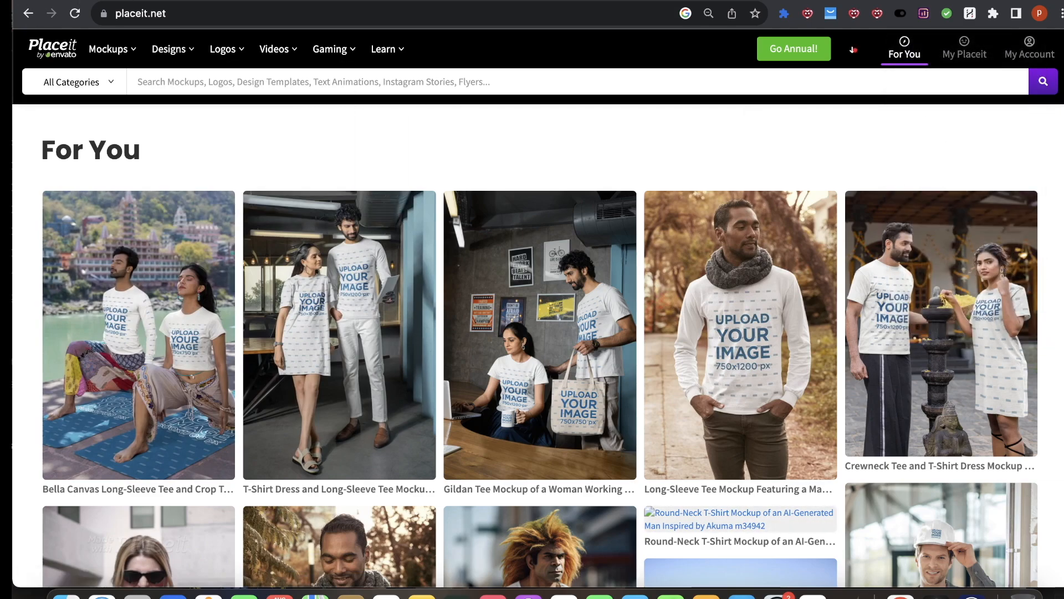
scroll(579, 382, "down", 15)
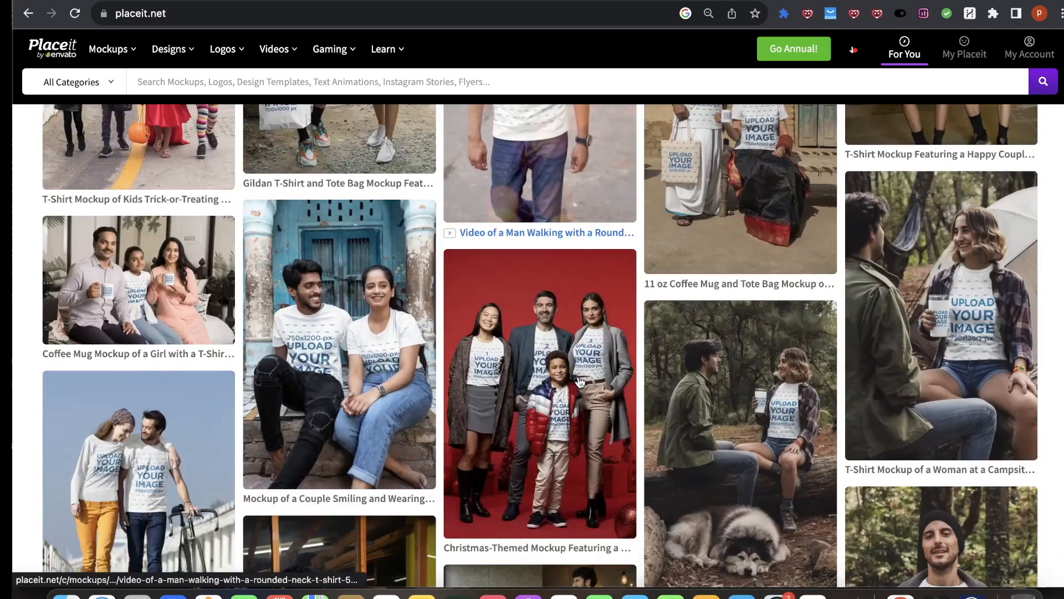
scroll(579, 381, "down", 10)
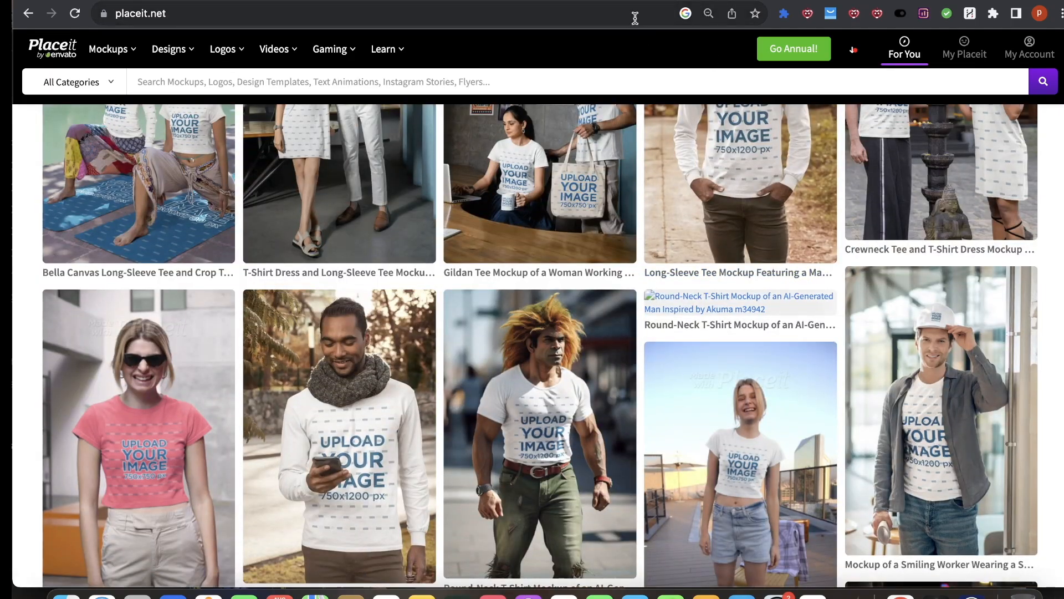
left_click(125, 84)
scroll(804, 409, "down", 10)
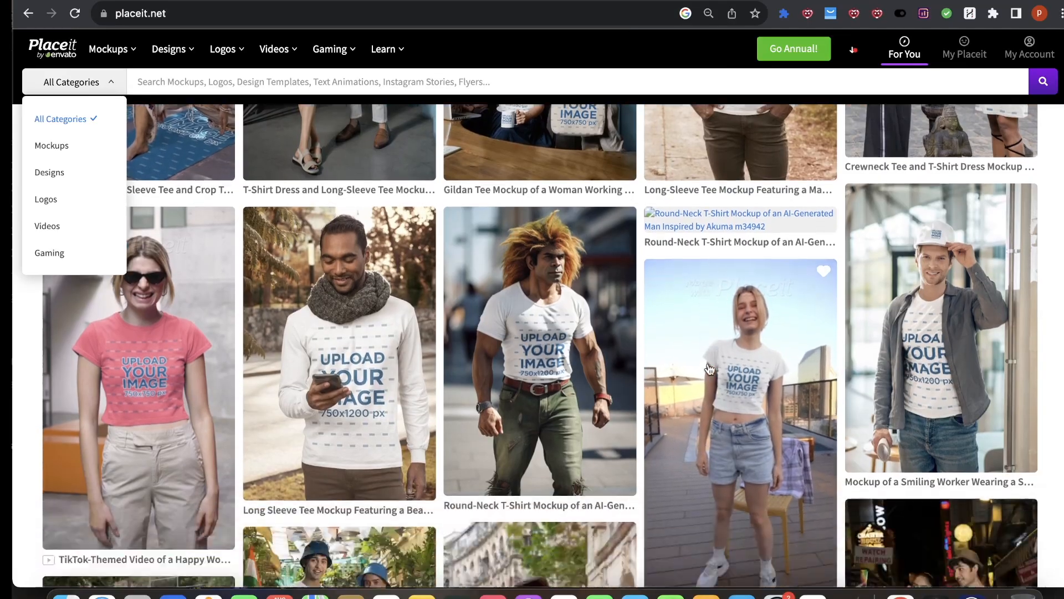
scroll(804, 409, "down", 10)
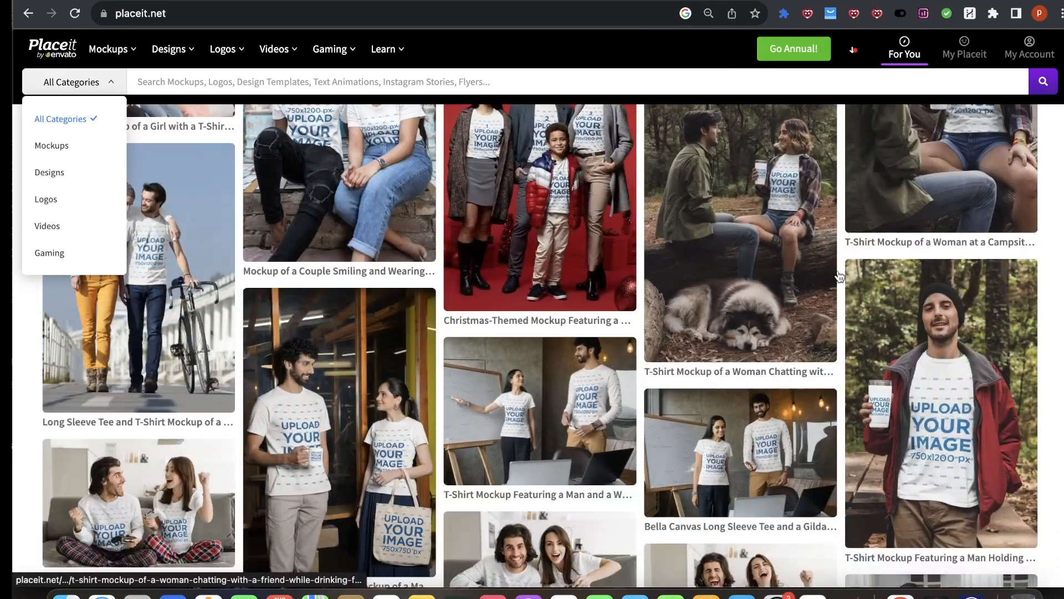
scroll(480, 391, "down", 5)
scroll(480, 391, "up", 20)
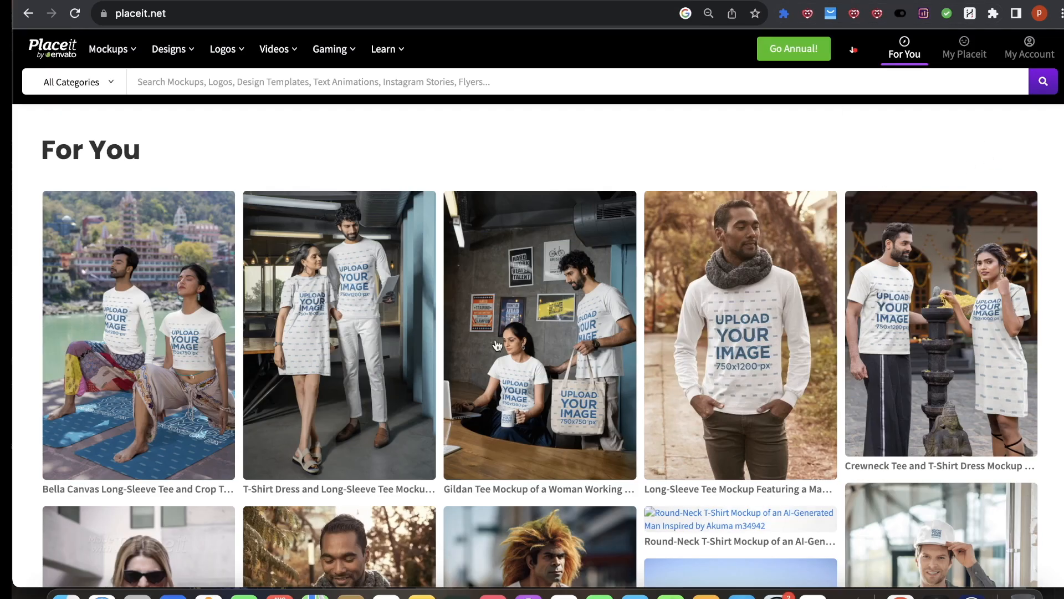
scroll(499, 344, "down", 5)
scroll(311, 350, "up", 5)
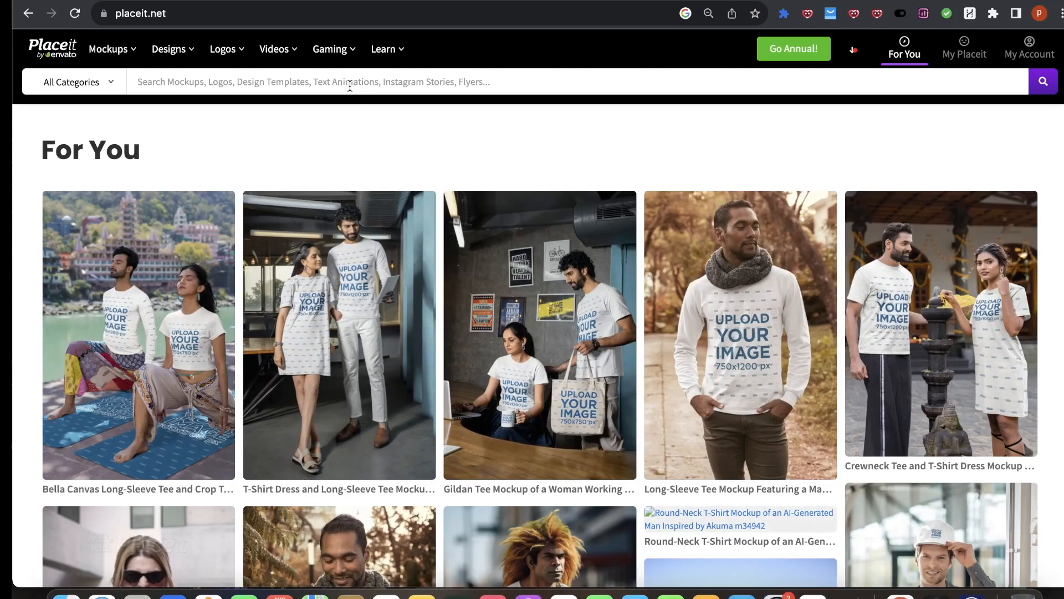
Step: Search Placeit for shirt mockups and sort the results by Best Selling
type("hirt")
key("Return")
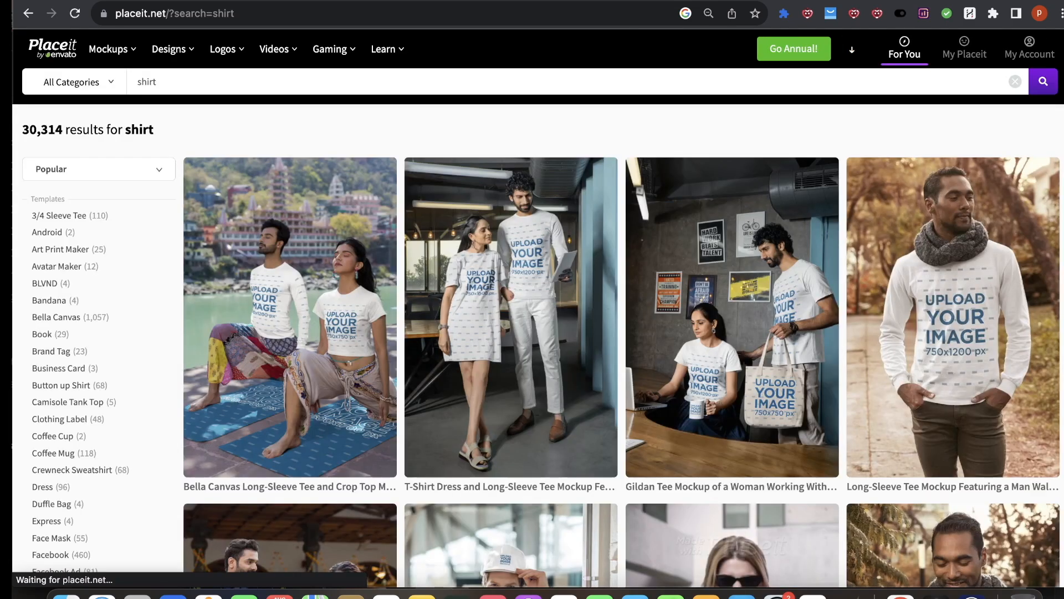
scroll(288, 126, "down", 10)
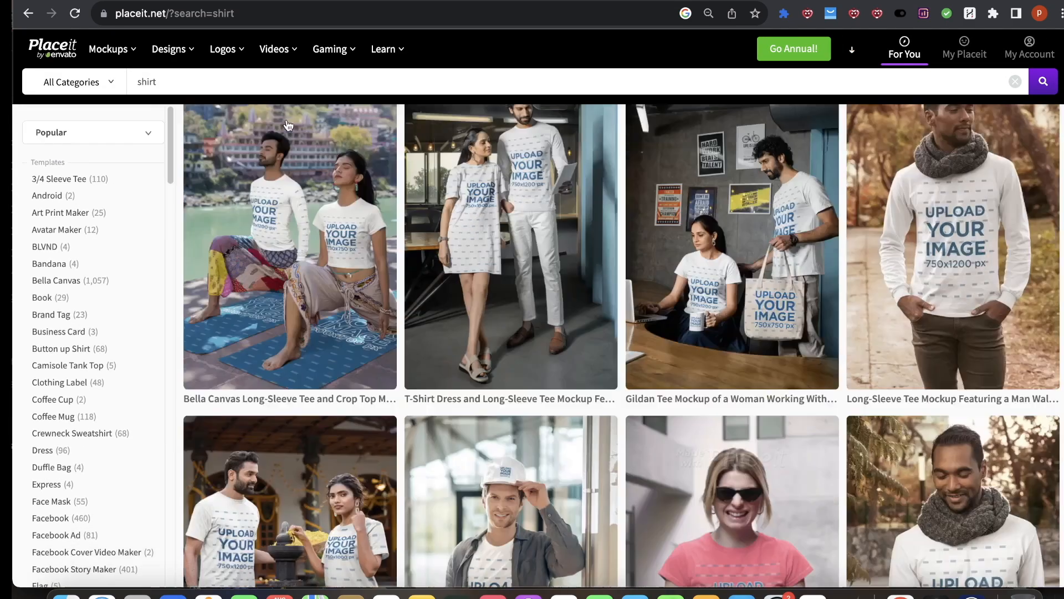
scroll(562, 383, "up", 4)
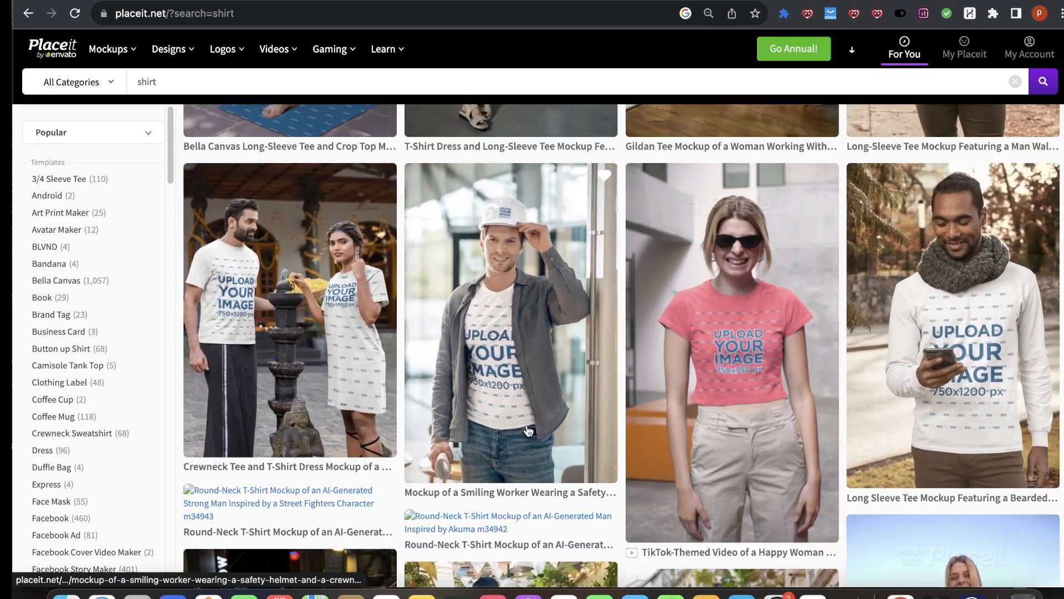
scroll(389, 303, "down", 10)
scroll(389, 302, "up", 15)
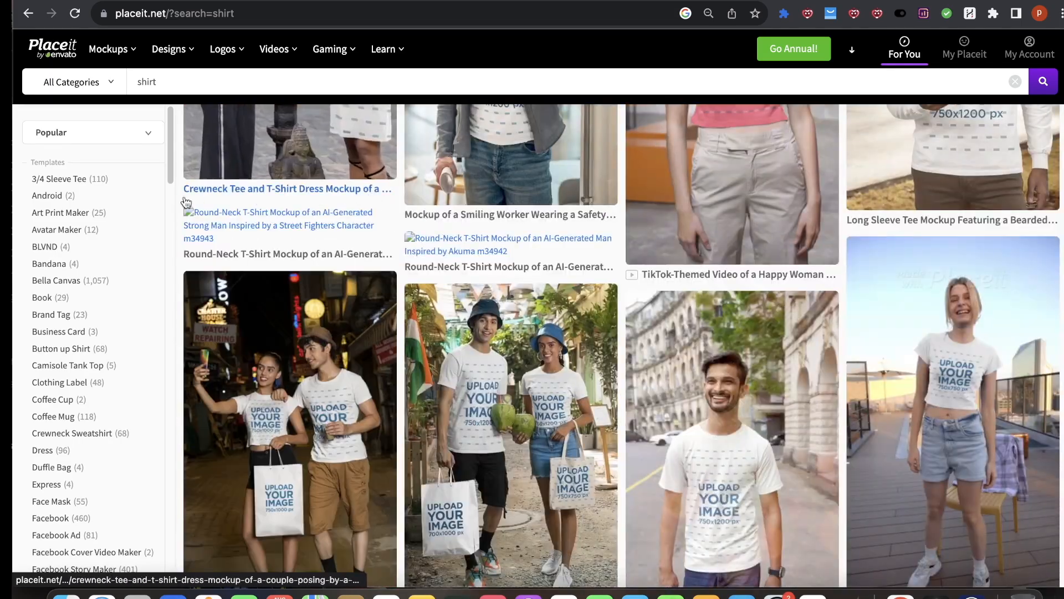
left_click(113, 169)
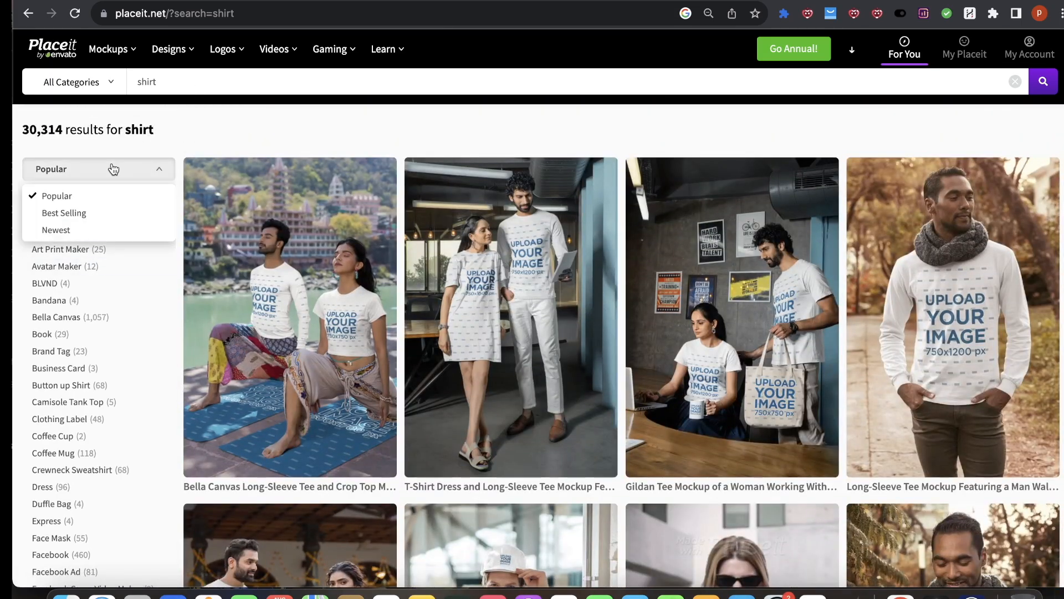
left_click(66, 215)
Step: Open the t-shirt mockup of a man walking in the city from the results
scroll(390, 250, "down", 2)
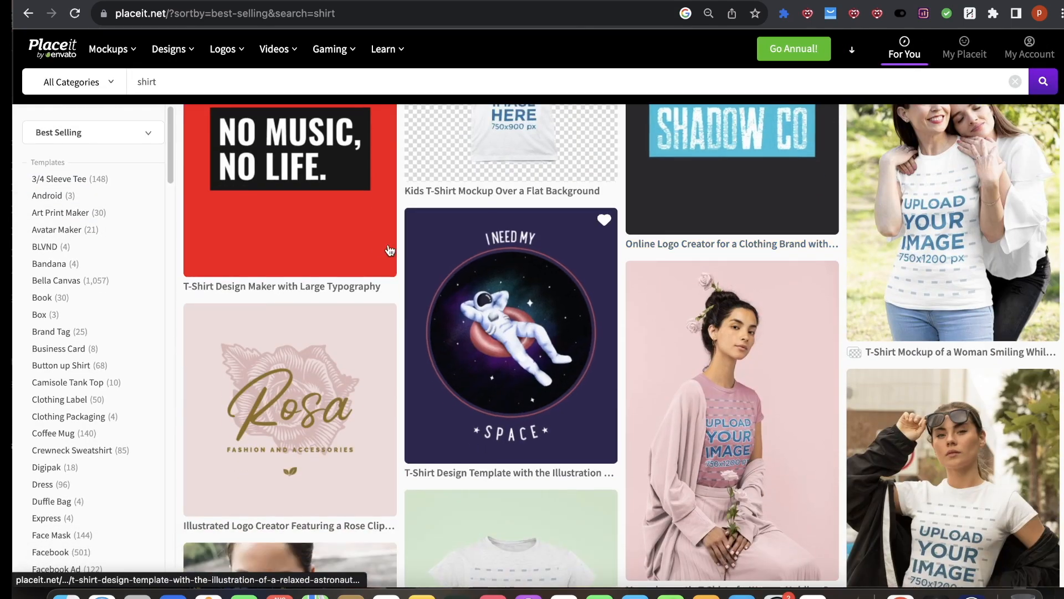
scroll(390, 250, "down", 10)
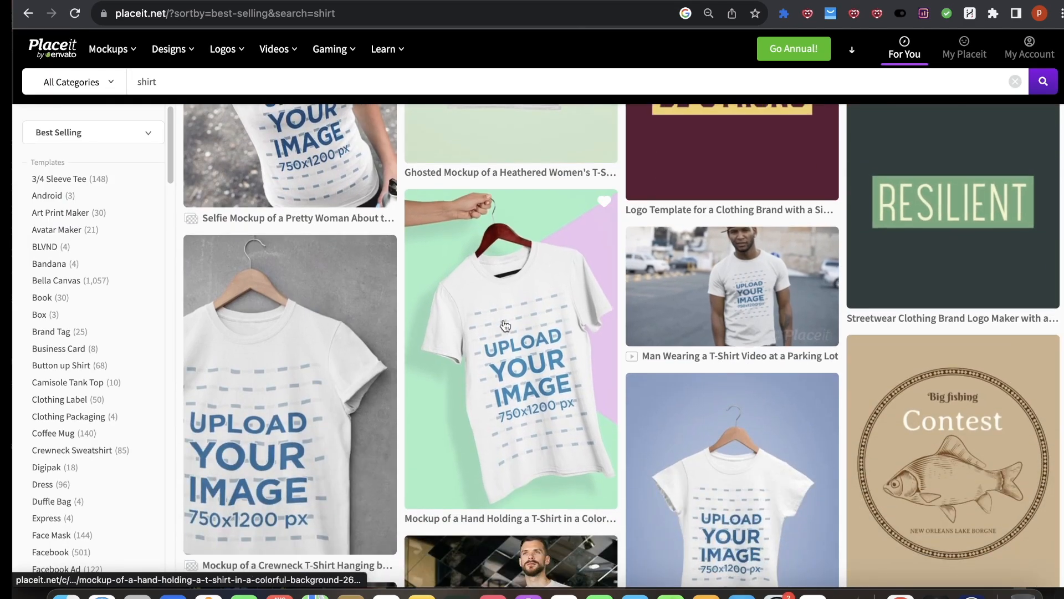
scroll(504, 325, "down", 15)
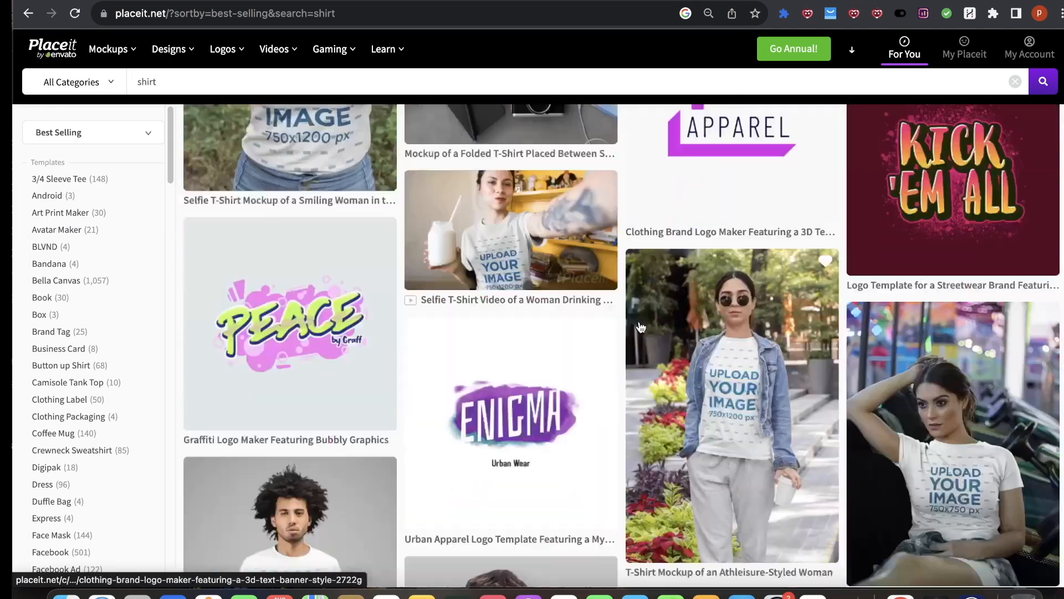
scroll(641, 327, "down", 5)
scroll(693, 293, "up", 10)
left_click(717, 269)
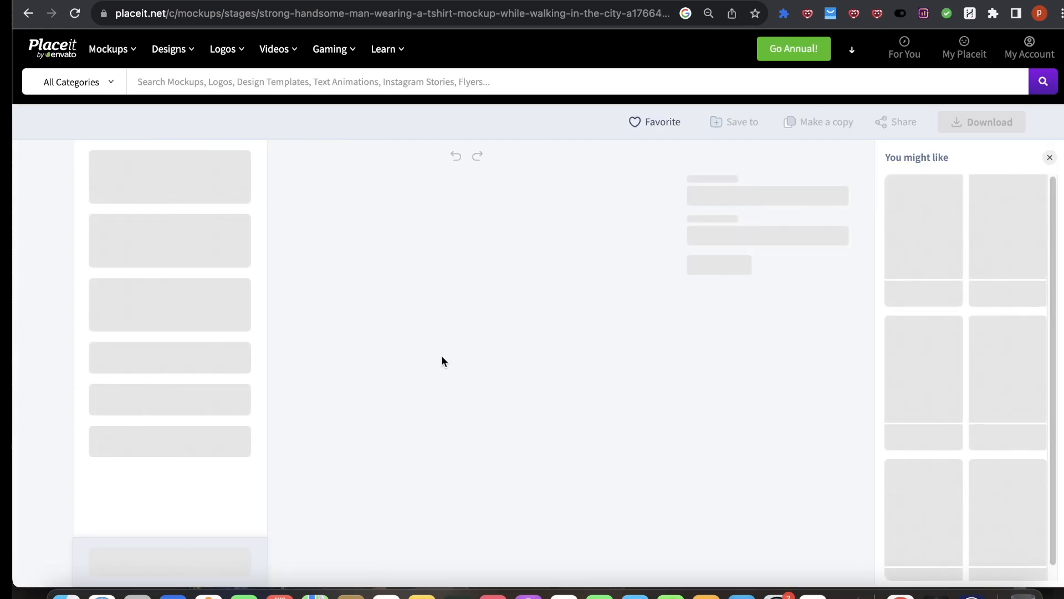
Step: Replace the mockup's design with the I Donut Care pug graphic from Downloads and crop it
scroll(457, 261, "down", 1)
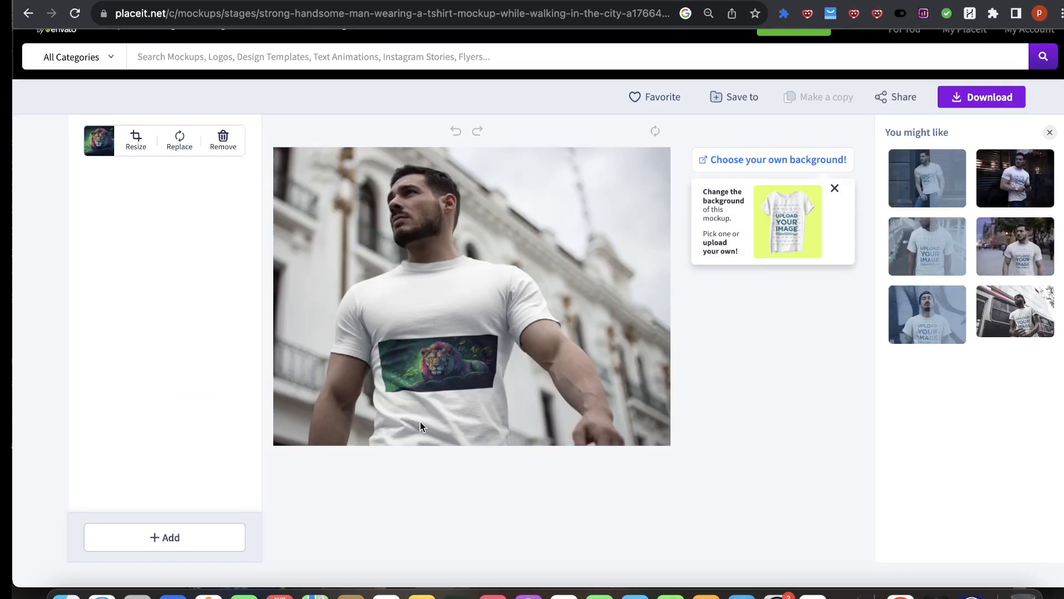
left_click(225, 140)
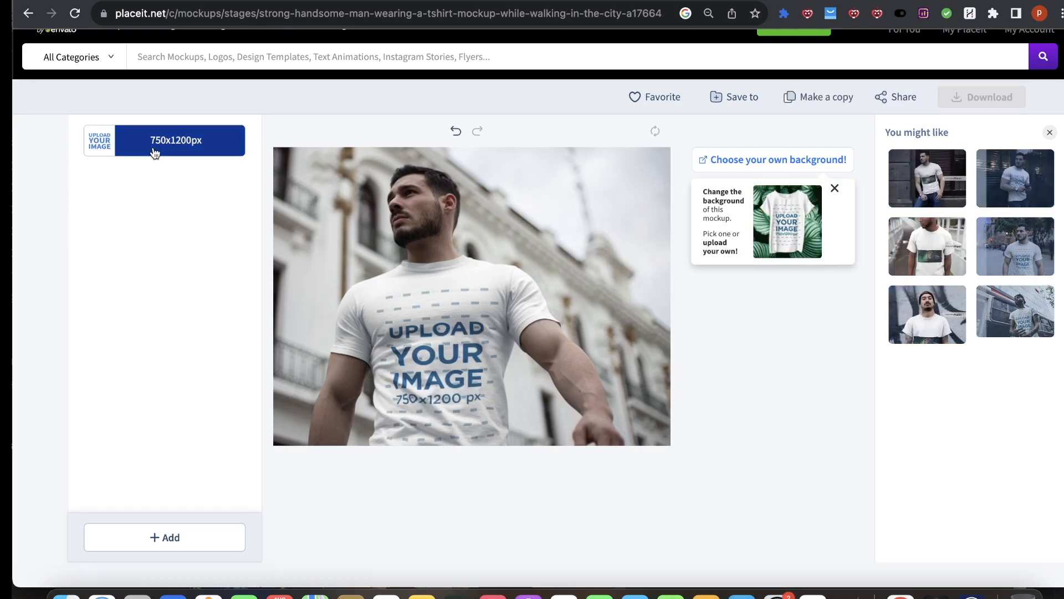
left_click(152, 151)
left_click(142, 200)
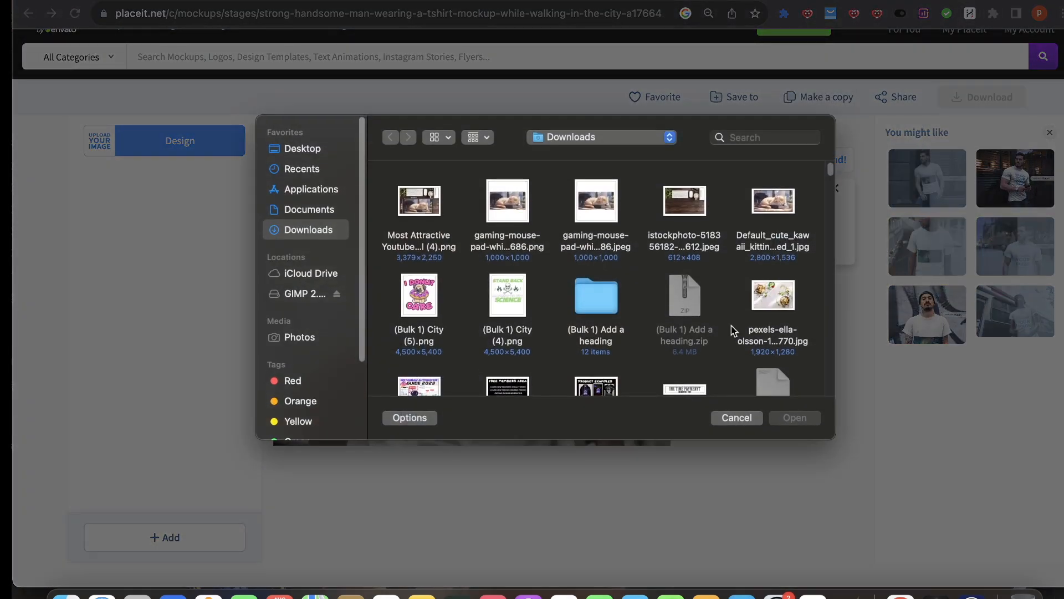
scroll(516, 310, "down", 1)
double_click(424, 264)
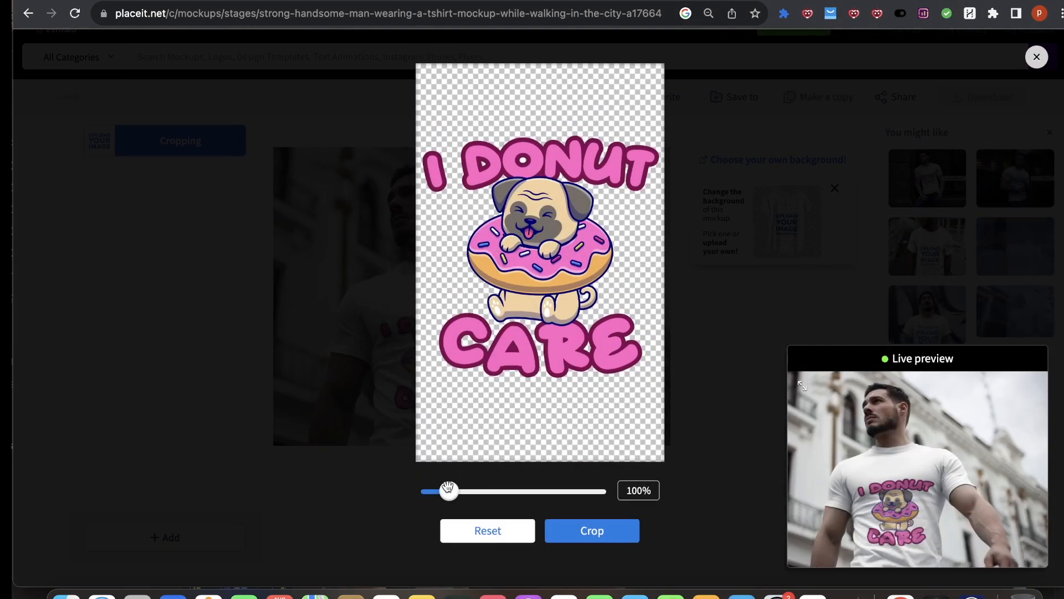
mouse_move(448, 487)
left_mouse_down()
mouse_move(460, 490)
mouse_move(444, 490)
left_mouse_up()
left_click_drag(499, 432, 523, 325)
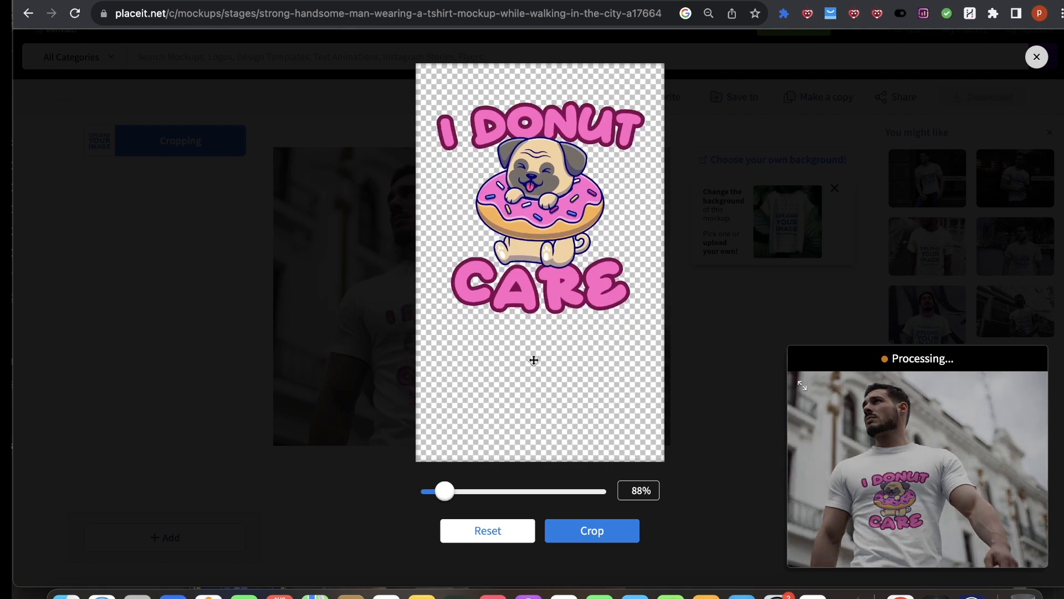
left_click_drag(560, 373, 561, 369)
left_click(576, 532)
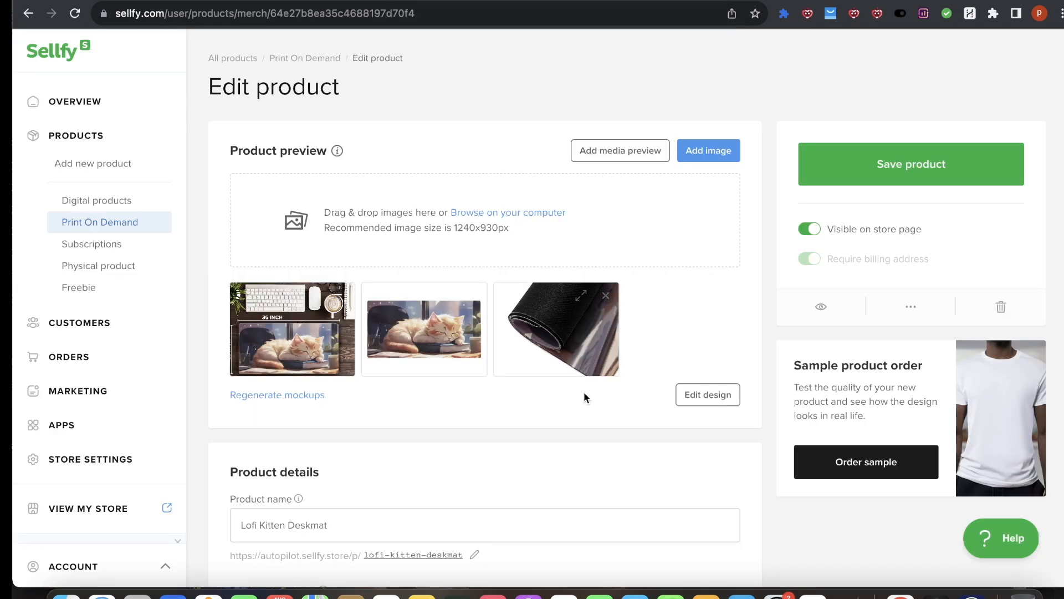
Step: Download page 6 of the desk mat design as a PNG file
left_click(946, 162)
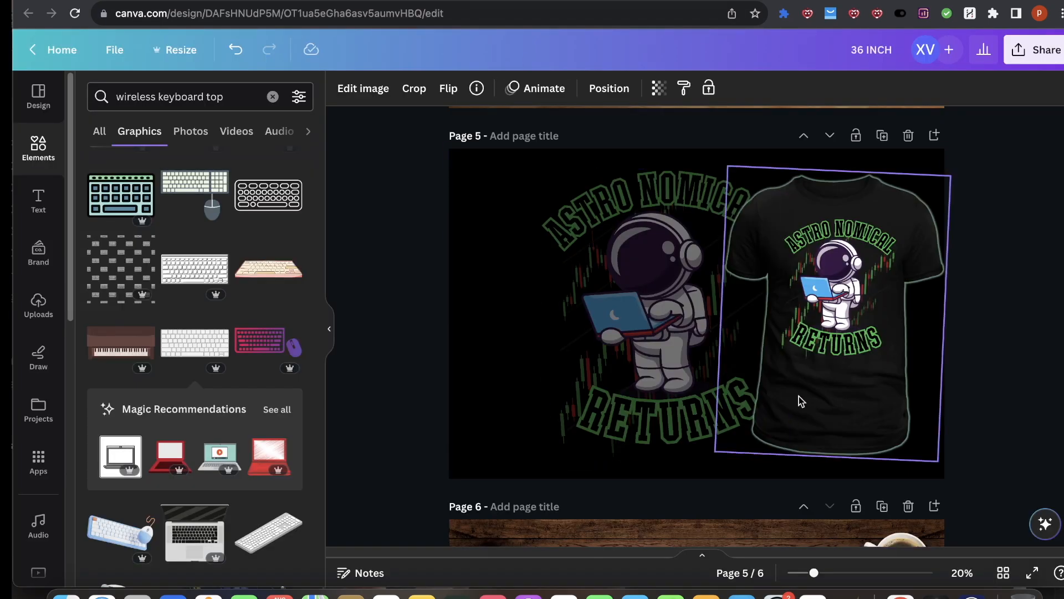
scroll(798, 399, "down", 5)
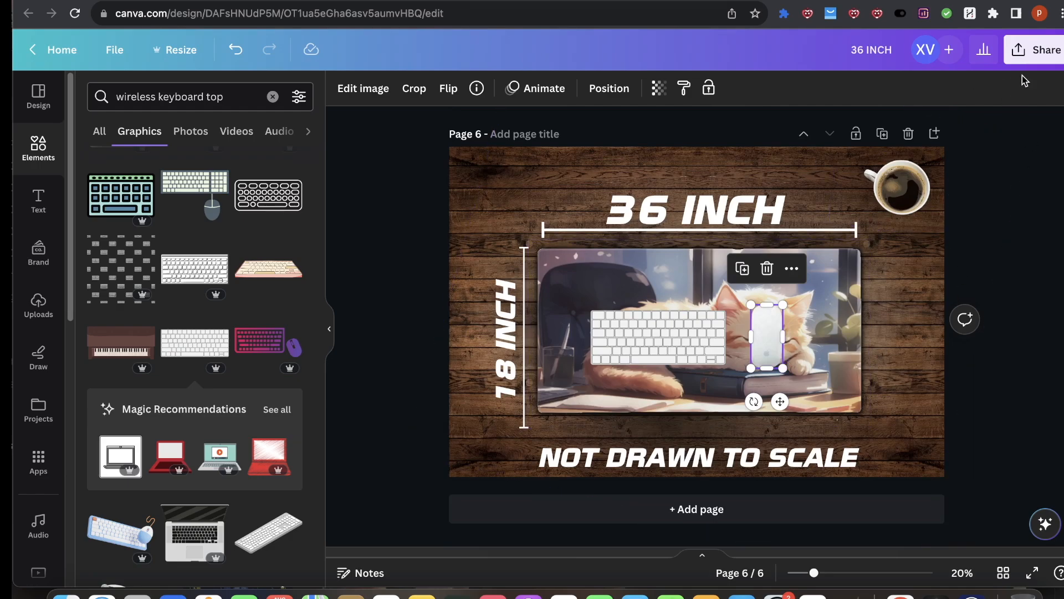
left_click(1033, 49)
left_click(832, 415)
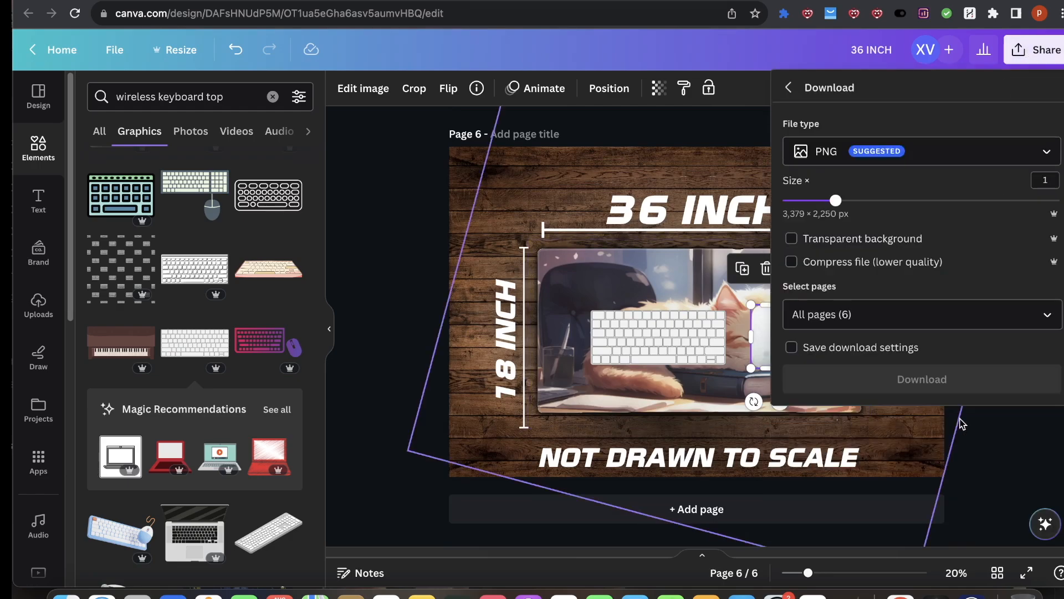
left_click(1049, 313)
left_click(970, 355)
scroll(887, 444, "down", 3)
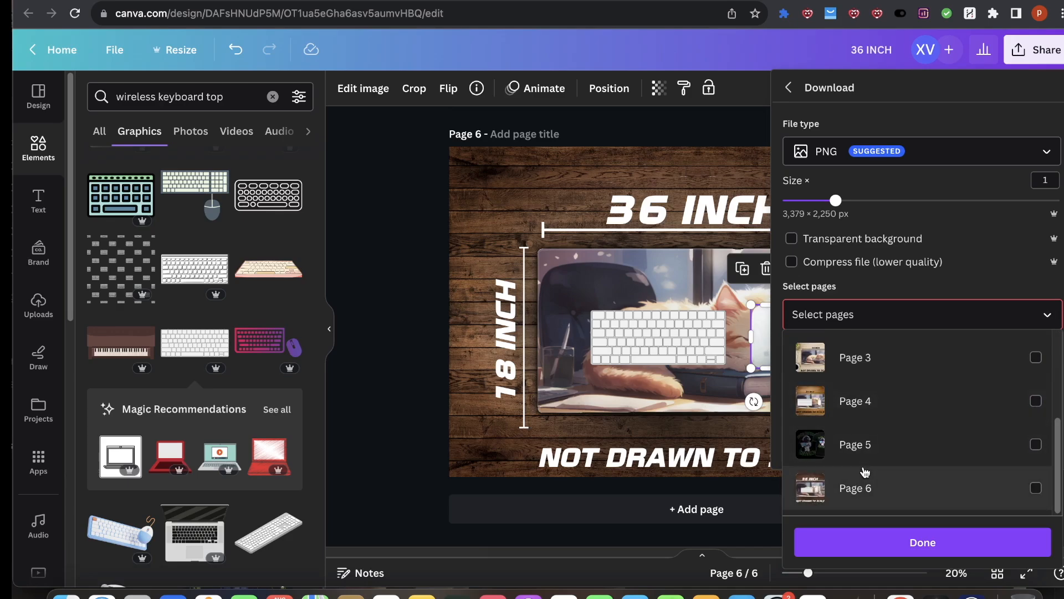
left_click(858, 539)
left_click(902, 388)
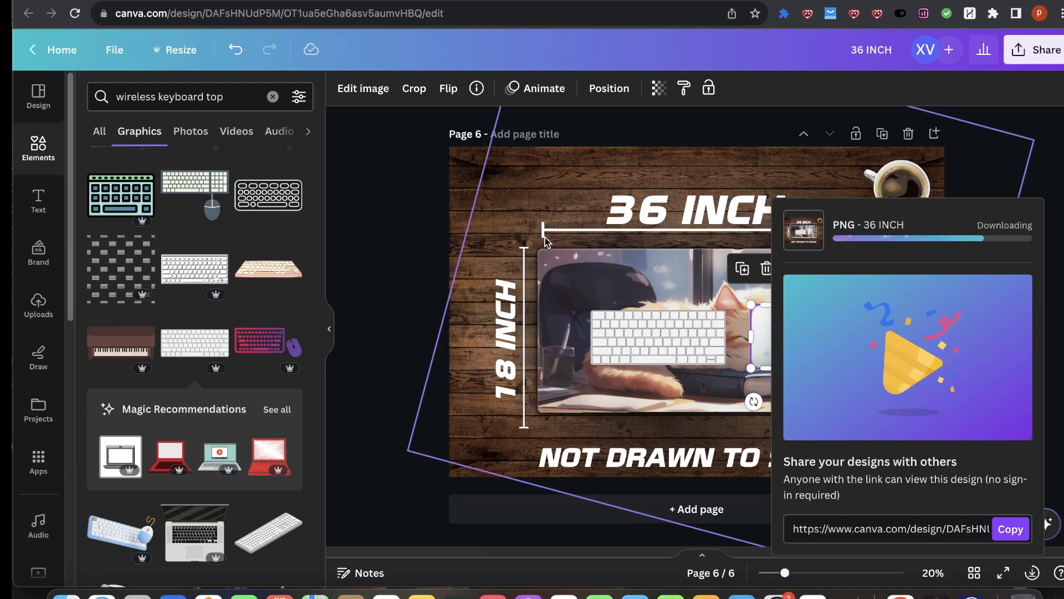
scroll(546, 239, "up", 9)
scroll(554, 326, "down", 10)
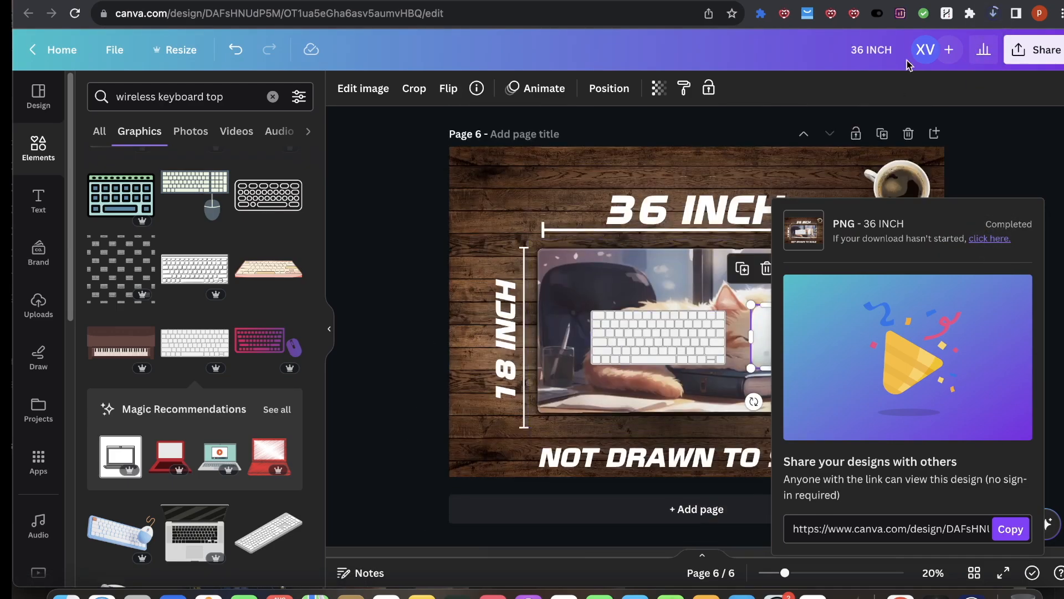
Step: Add the downloaded 36 INCH.png image to the product preview images in Sellfy
left_click(140, 2)
left_click(993, 14)
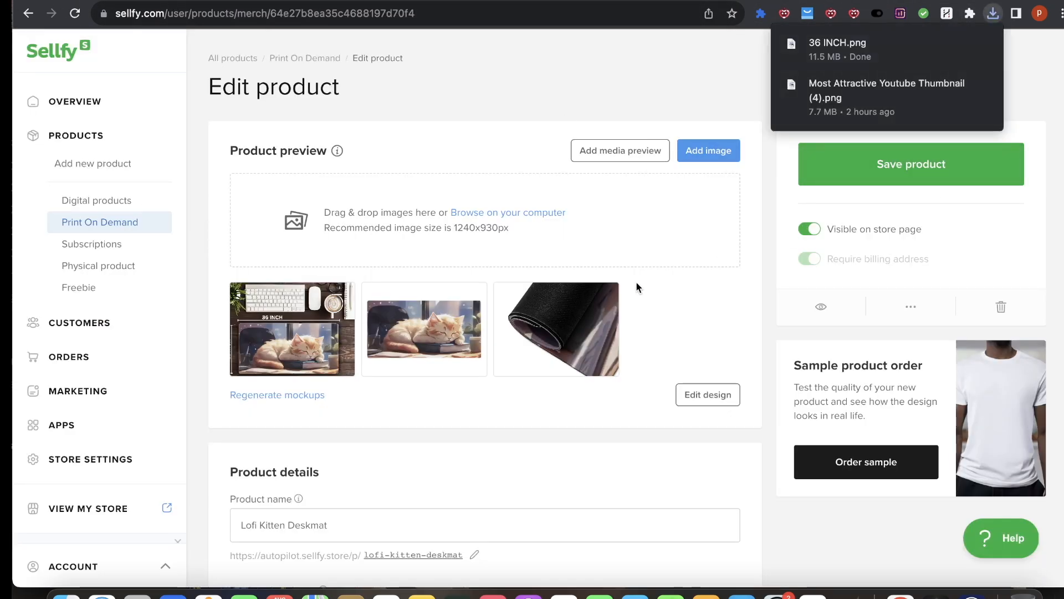
left_click_drag(507, 213, 507, 214)
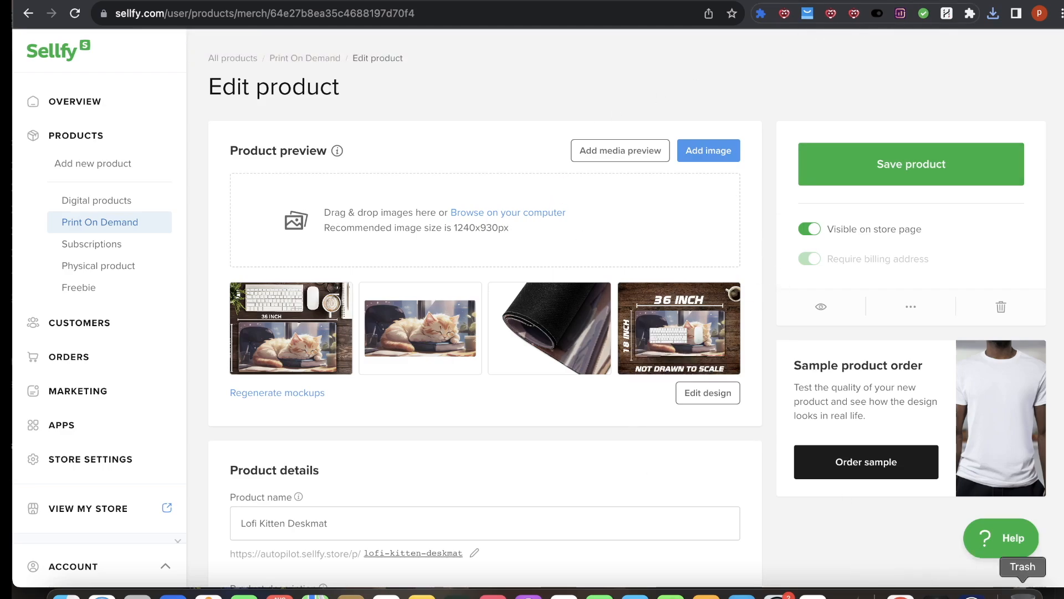
Step: Open the mountain lion illustration in Leonardo.ai and view it at full size
left_click(971, 596)
left_click(961, 452)
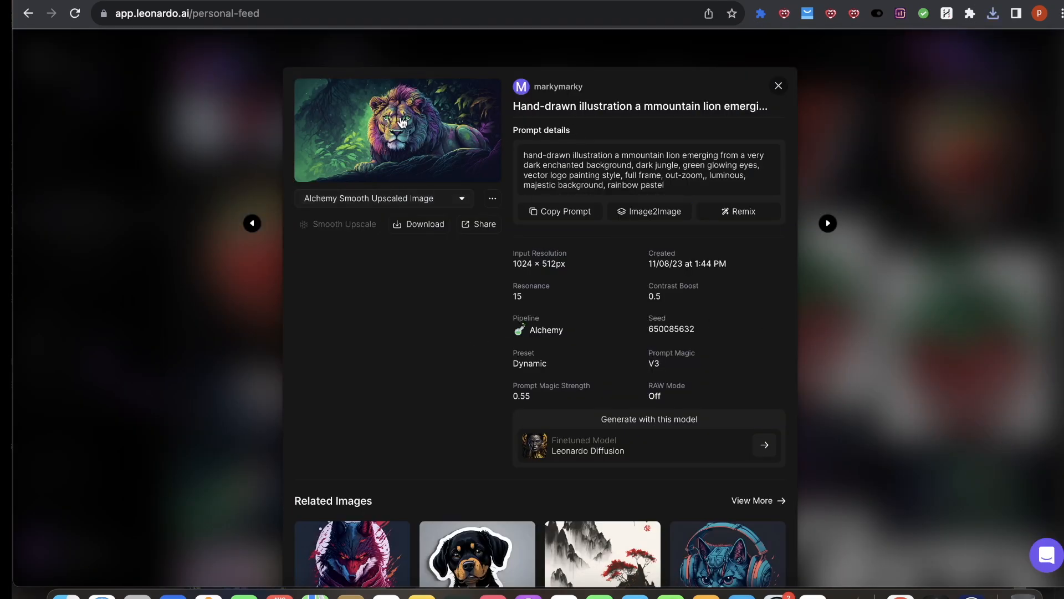
left_click(403, 131)
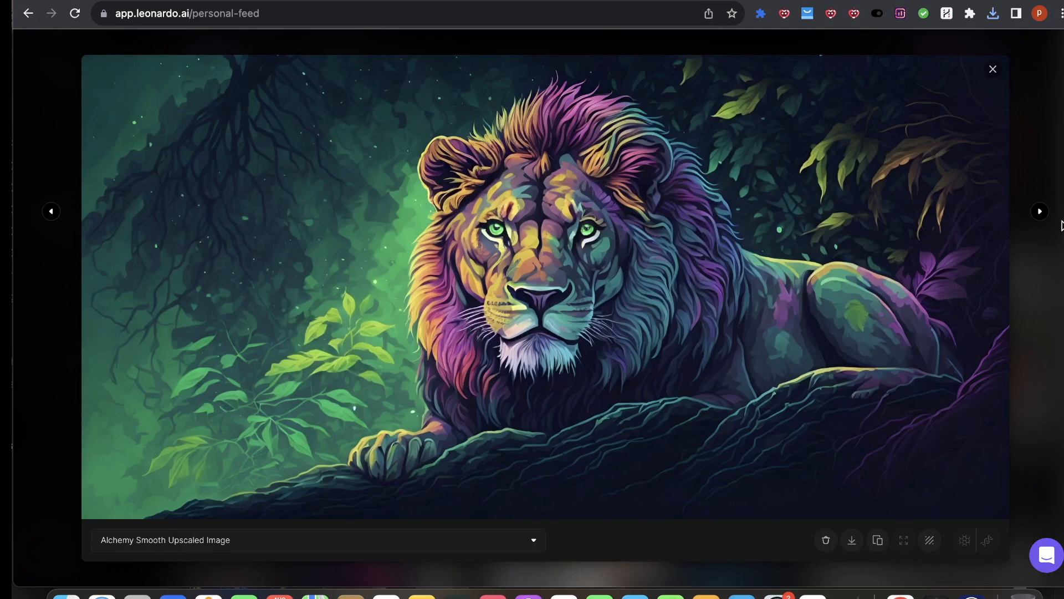
left_click(992, 70)
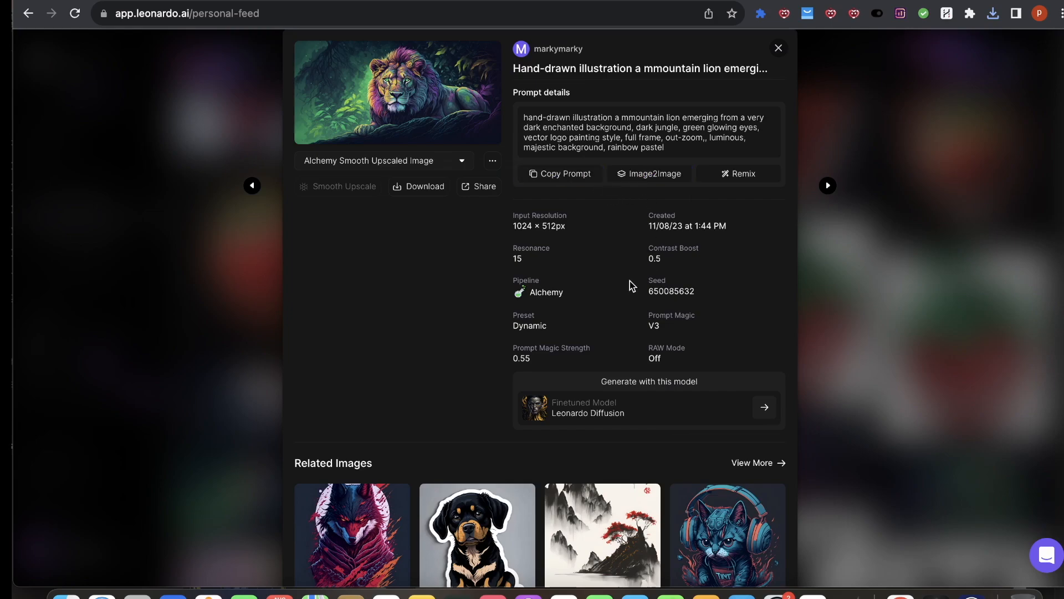
scroll(515, 260, "up", 1)
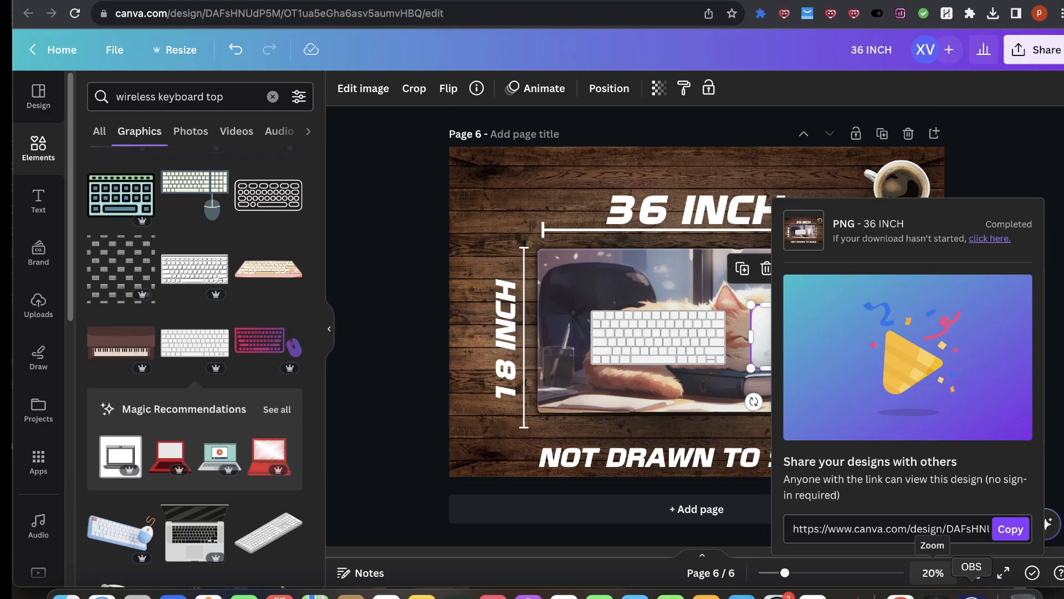
left_click(972, 591)
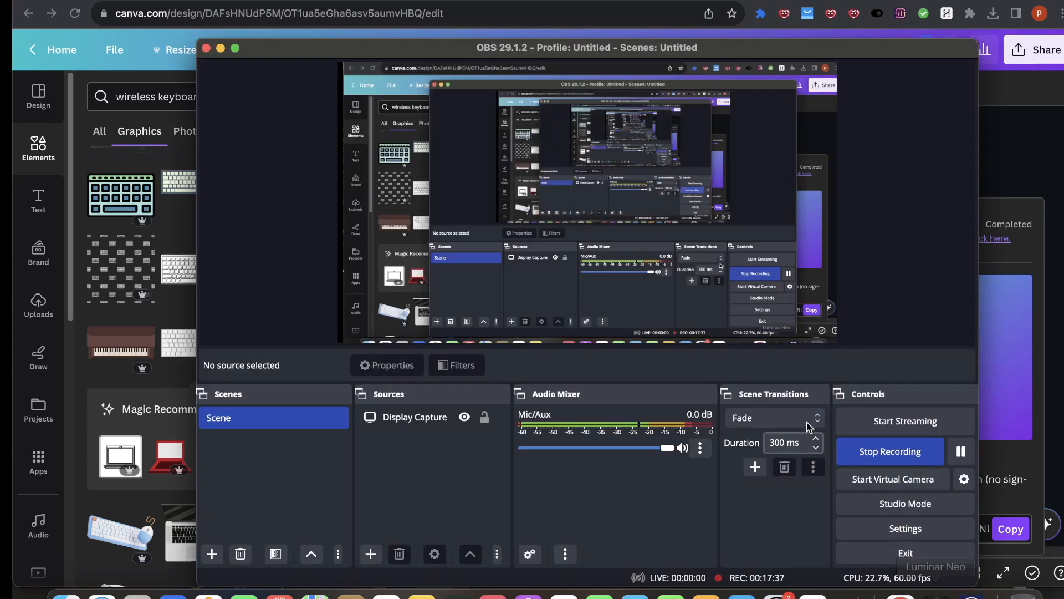
left_click(962, 452)
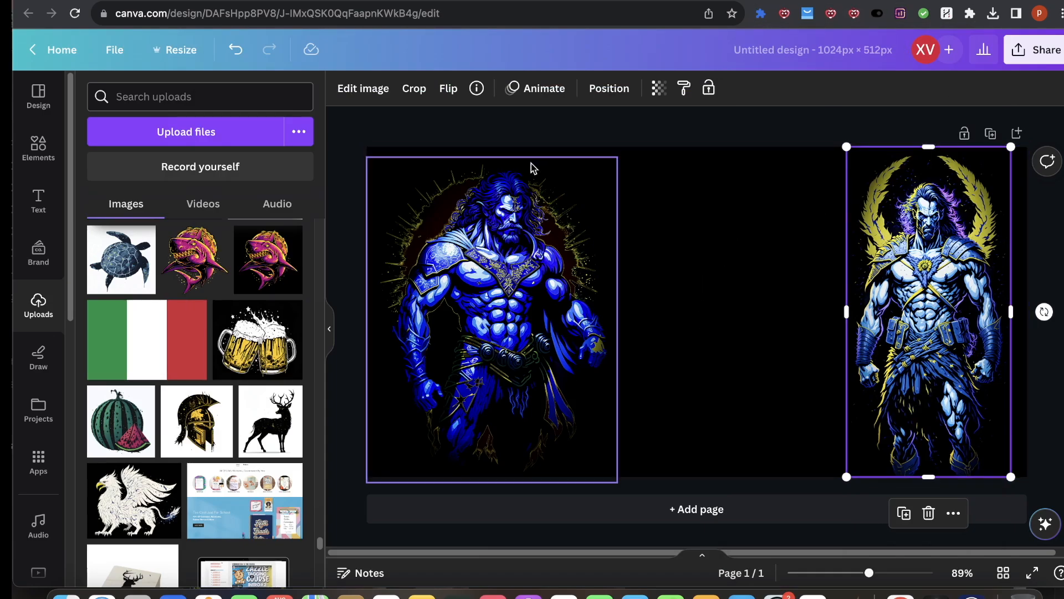
left_click(691, 227)
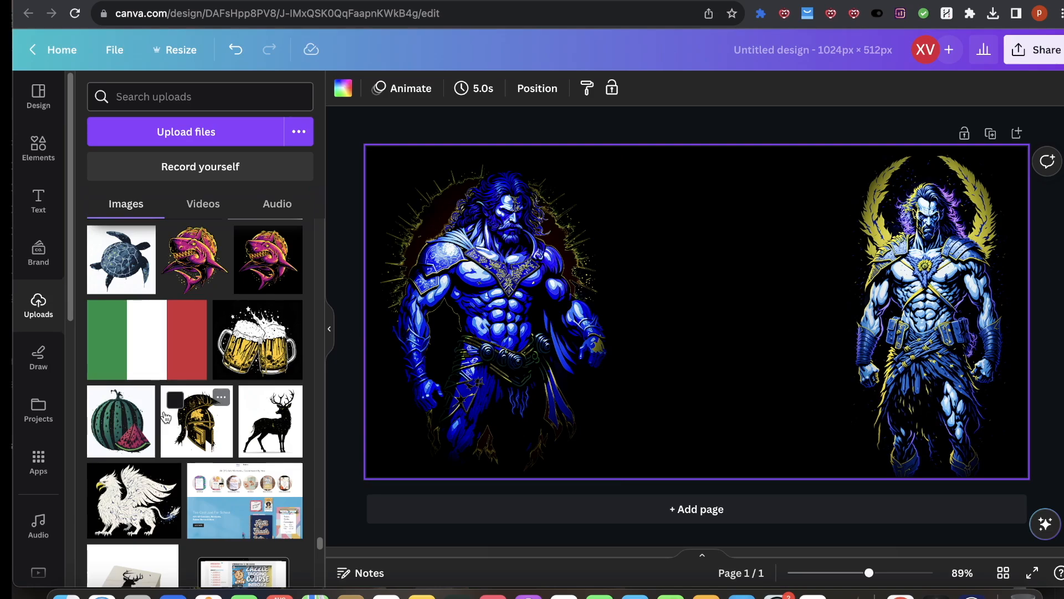
Step: Open fantasylabz.com in a new tab and browse its print-on-demand graphics page
key("super+t")
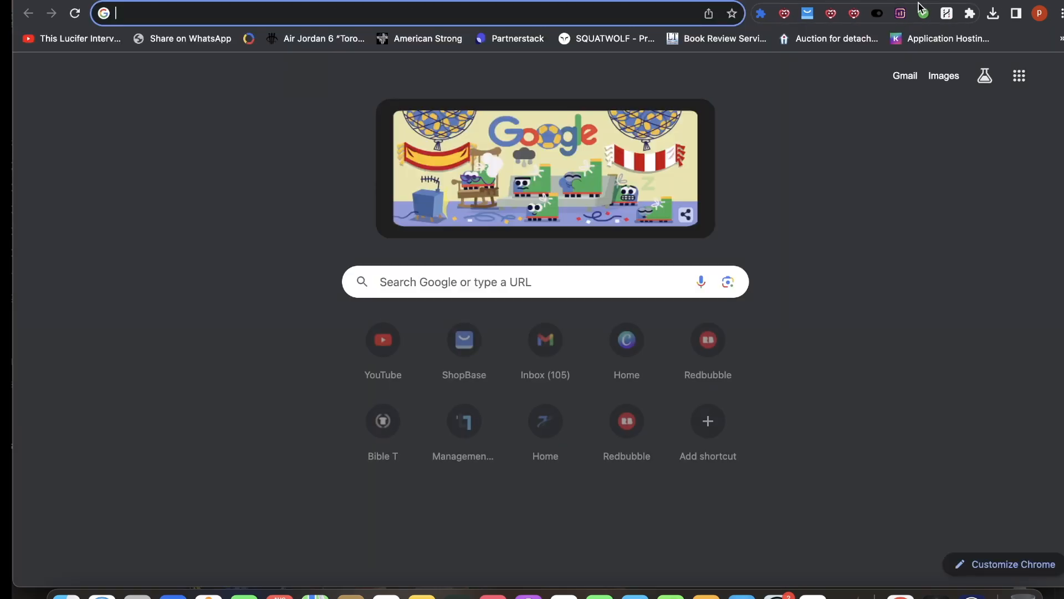
type("fantasylabz.com")
key("Return")
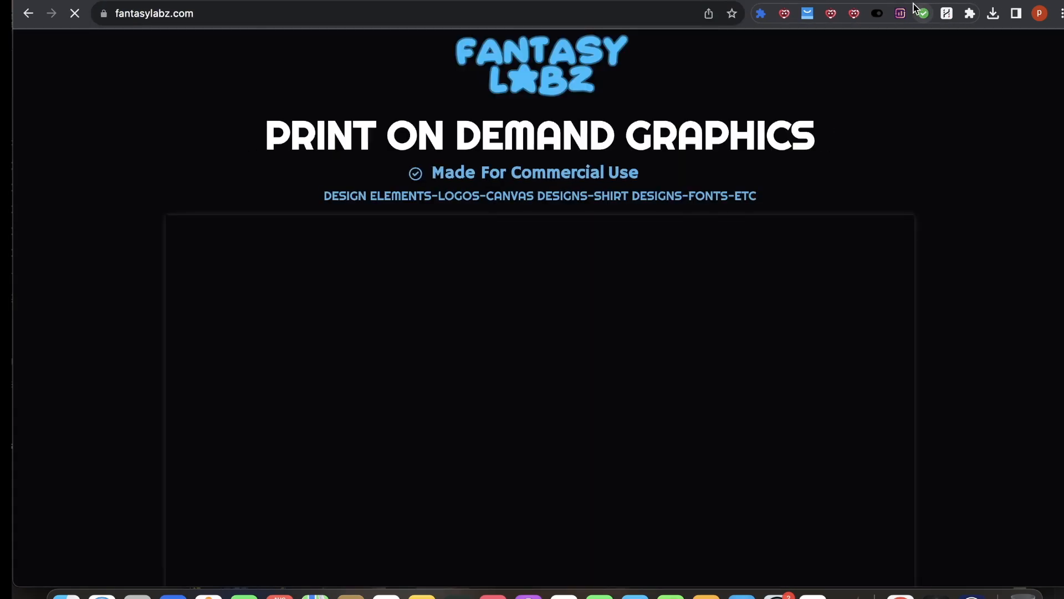
scroll(555, 371, "down", 10)
scroll(605, 271, "up", 9)
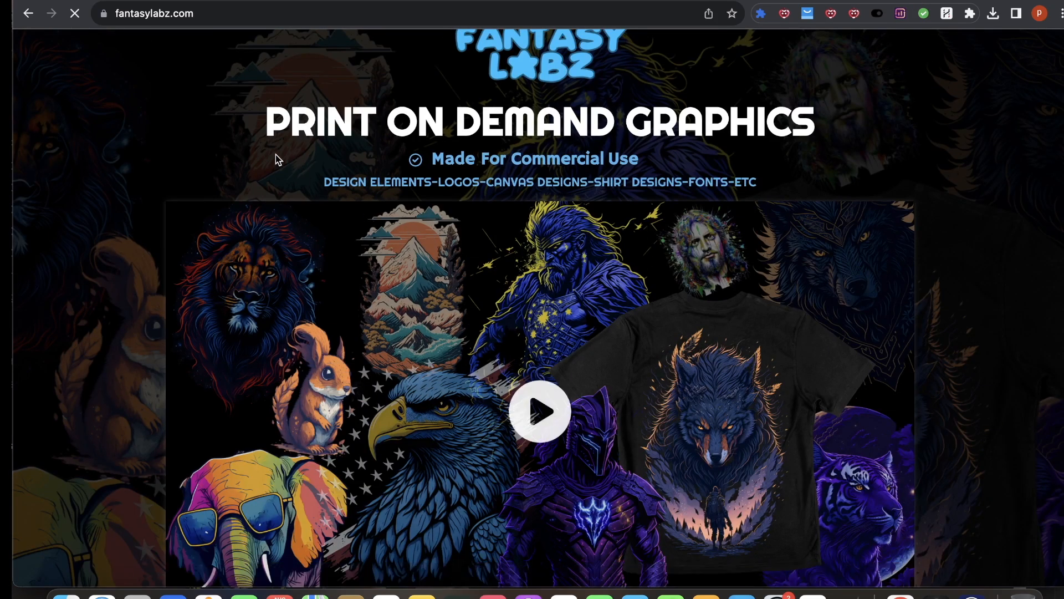
scroll(976, 183, "down", 4)
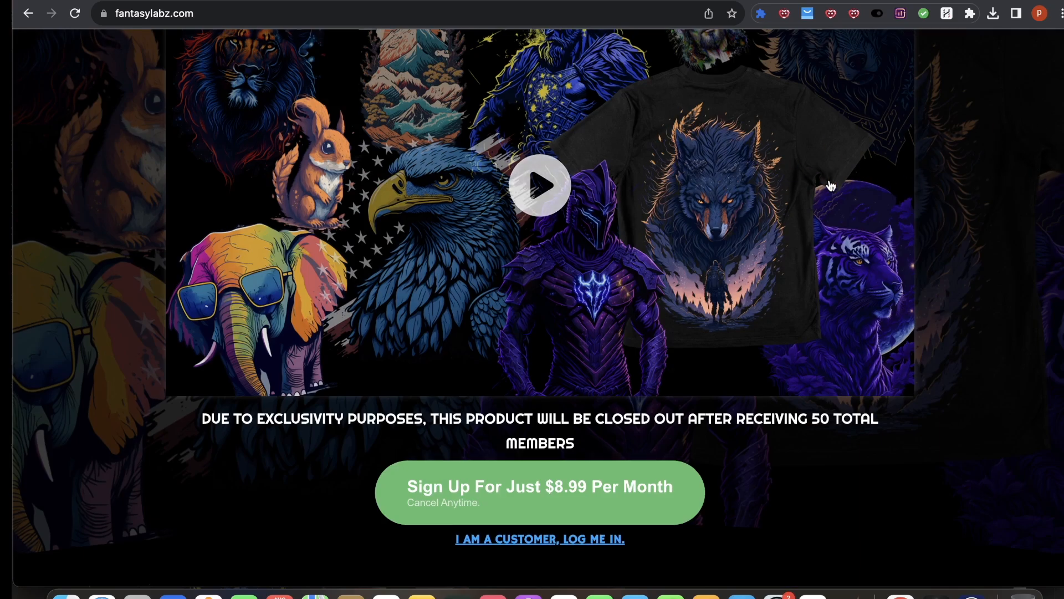
scroll(835, 166, "up", 4)
scroll(843, 161, "down", 4)
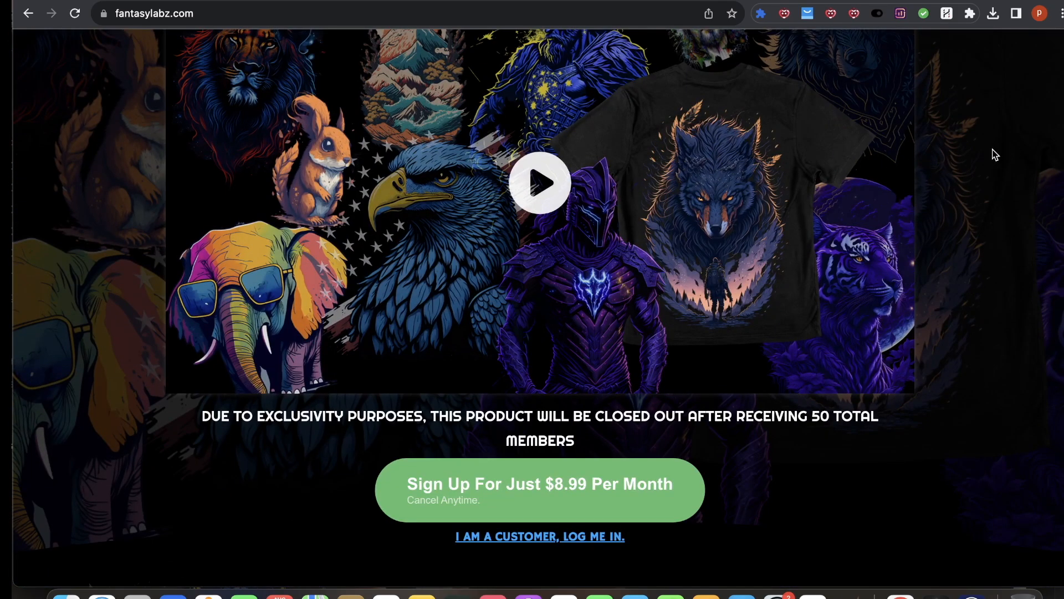
scroll(993, 155, "up", 2)
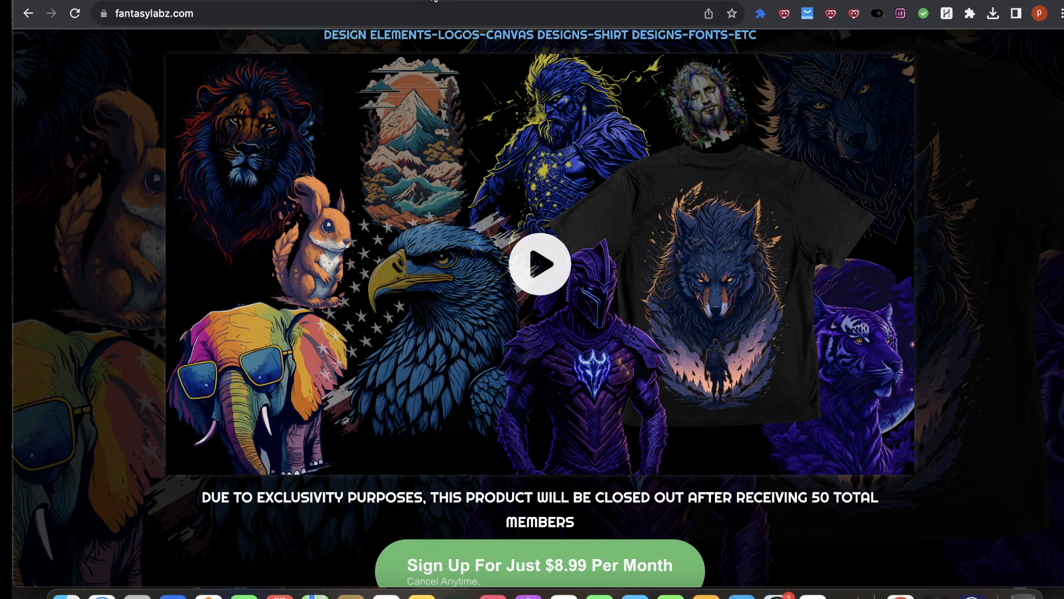
left_click(462, 0)
Step: Place the Courage Against All Odds warrior graphic from uploads between the two warriors and enlarge it
scroll(162, 380, "down", 20)
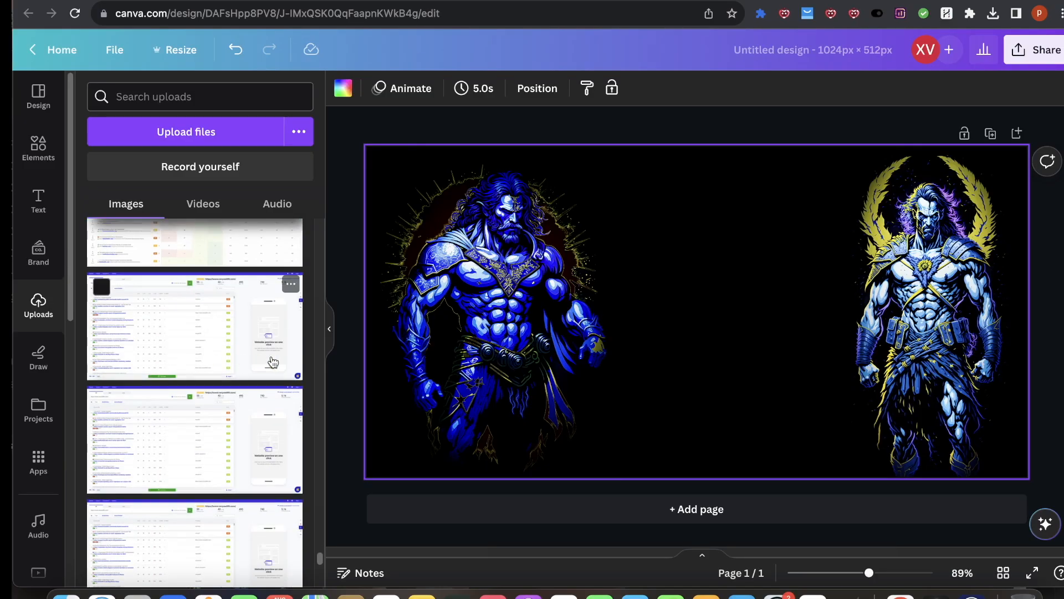
scroll(165, 363, "down", 15)
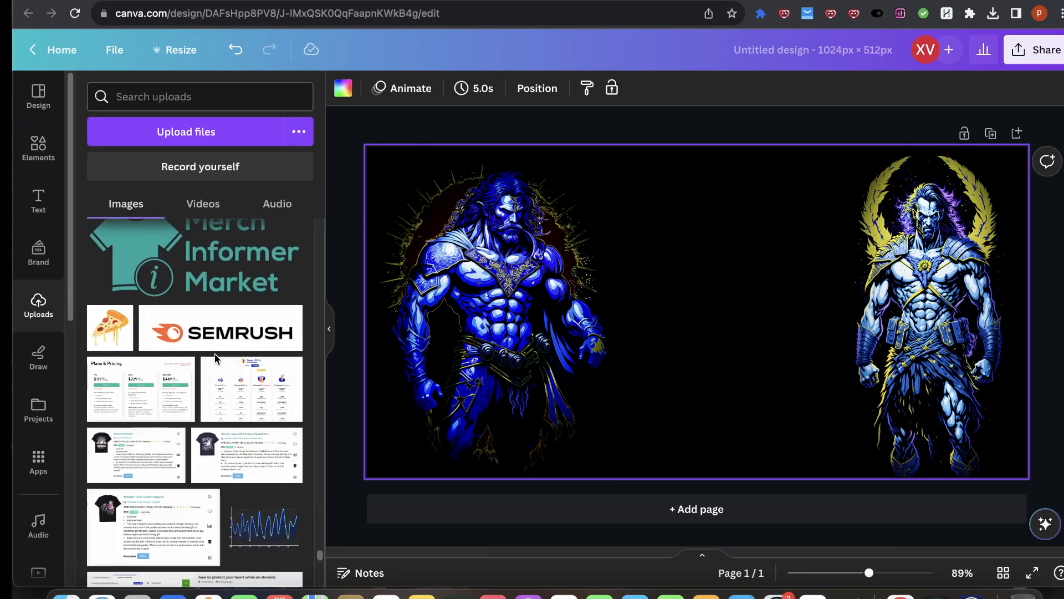
scroll(216, 360, "down", 15)
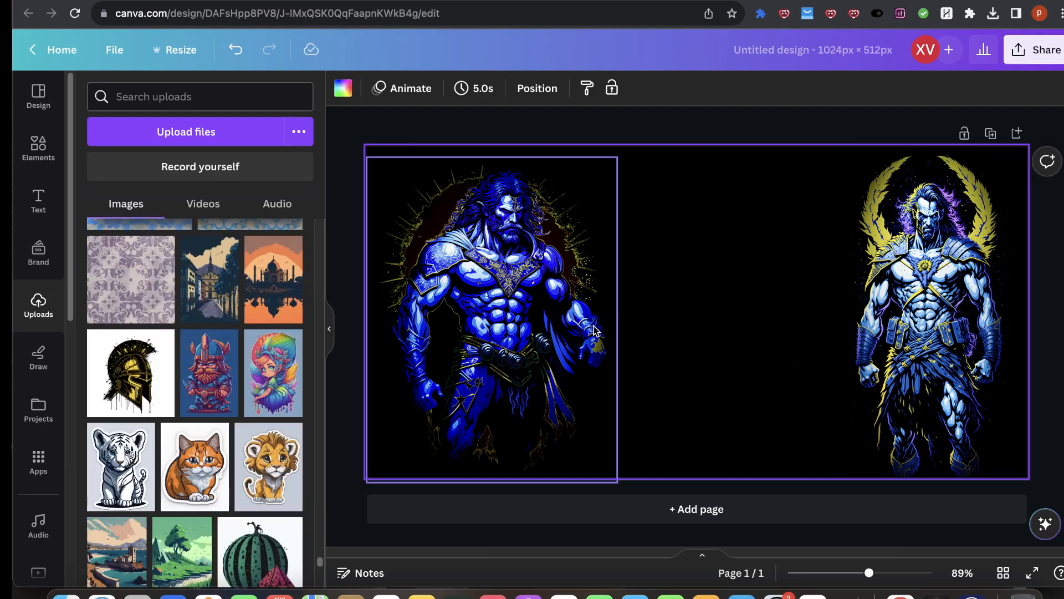
scroll(155, 385, "down", 5)
scroll(160, 399, "up", 8)
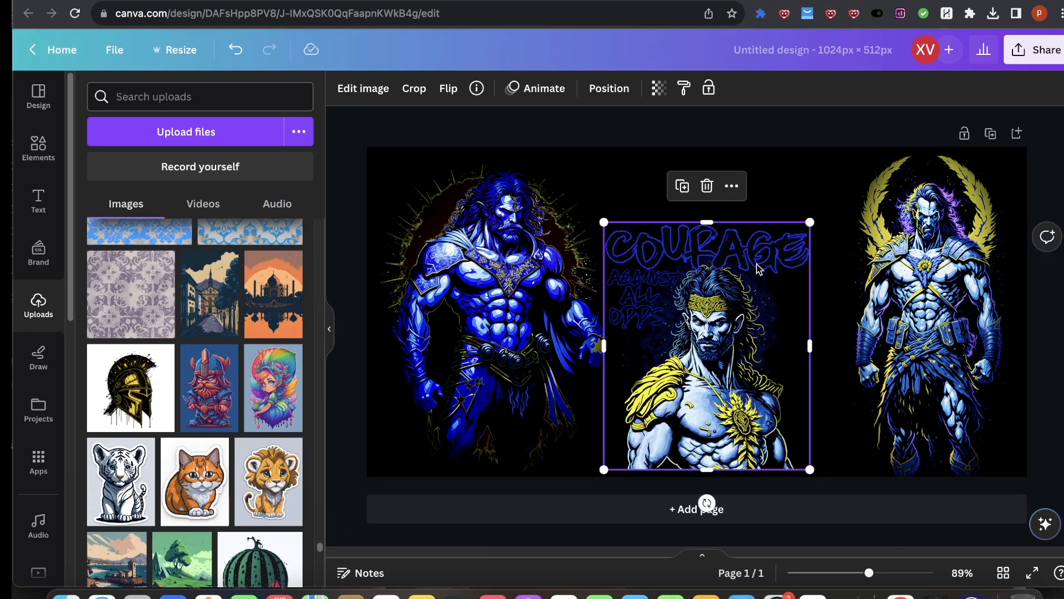
left_click_drag(811, 222, 856, 168)
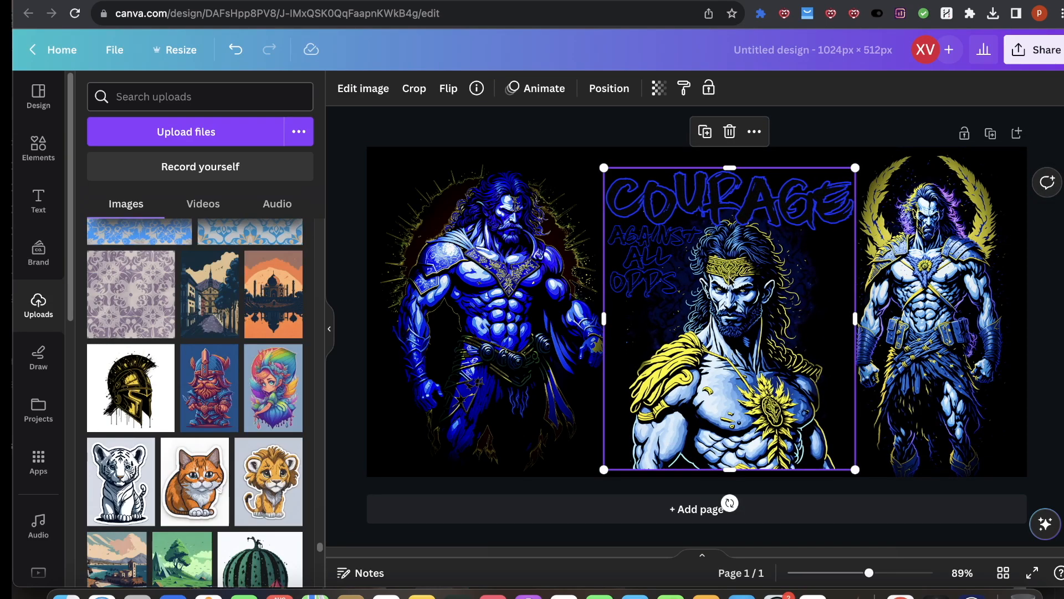
left_click_drag(723, 292, 715, 299)
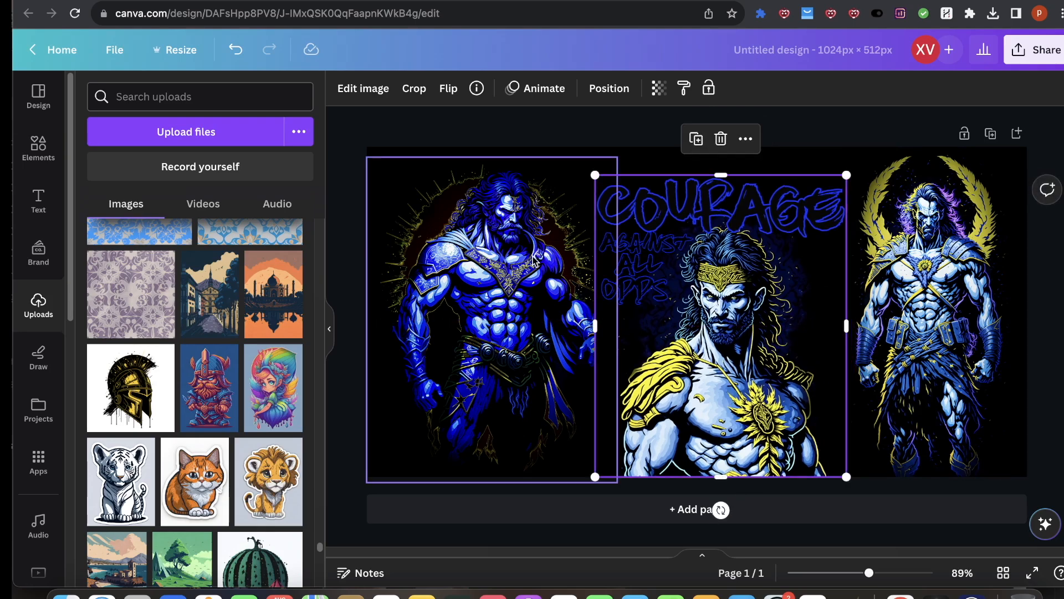
Step: Slightly resize the left blue warrior and nudge the Courage graphic downward
left_click(509, 240)
left_click_drag(618, 157, 608, 167)
left_click_drag(727, 229, 727, 234)
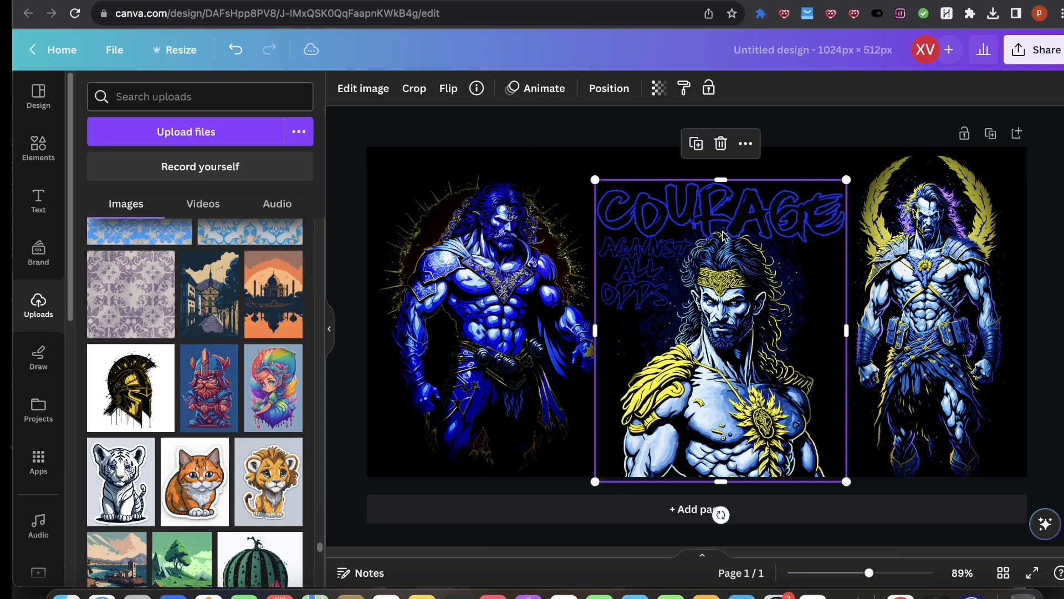
left_click(889, 261)
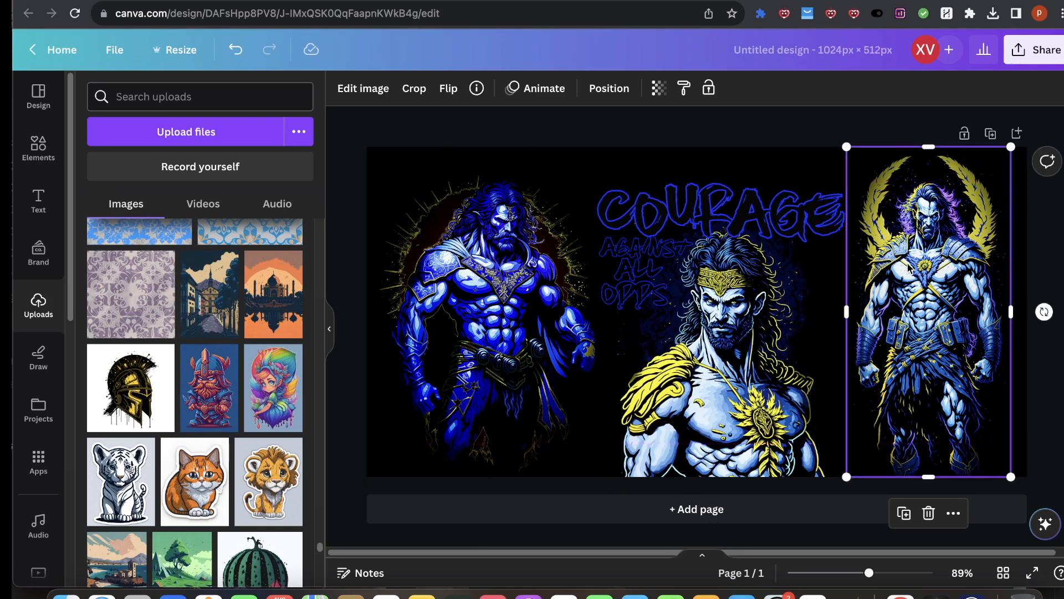
left_click(507, 321)
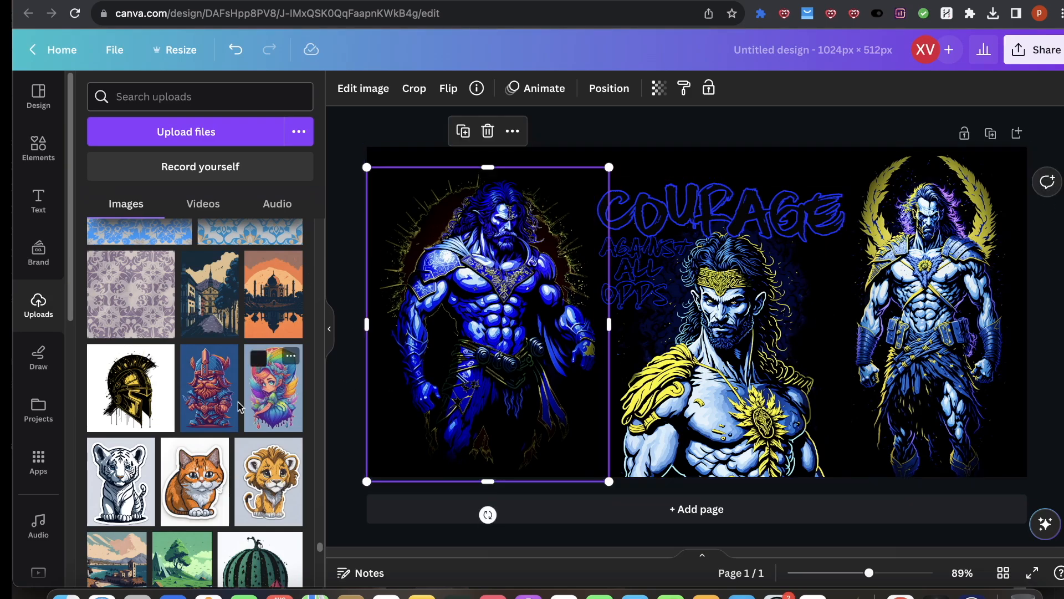
Step: Try placing the triangle pyramid graphic from uploads on the canvas
scroll(225, 408, "down", 10)
scroll(225, 409, "down", 5)
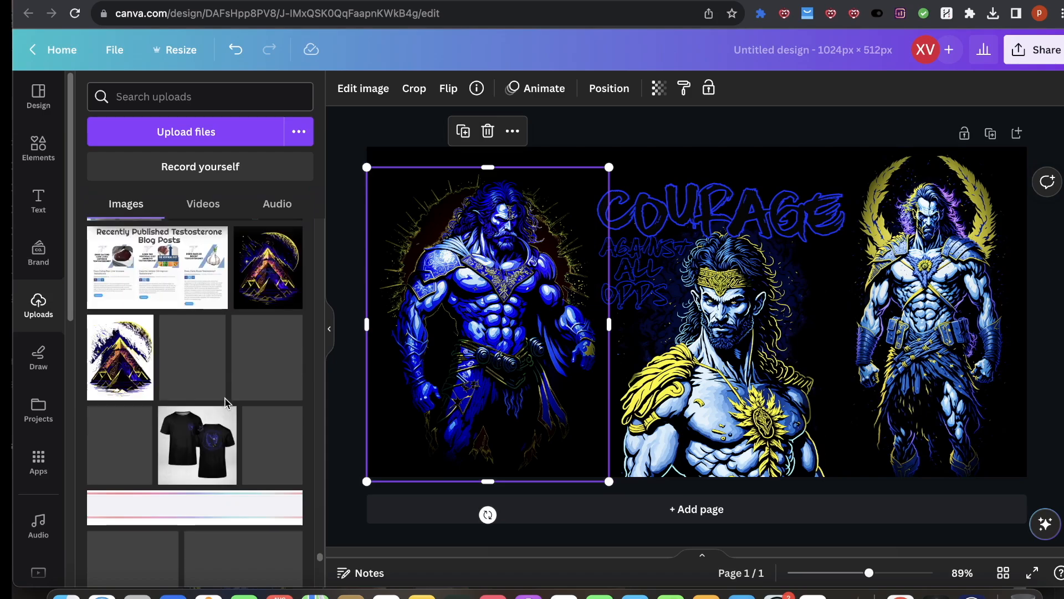
scroll(225, 398, "up", 2)
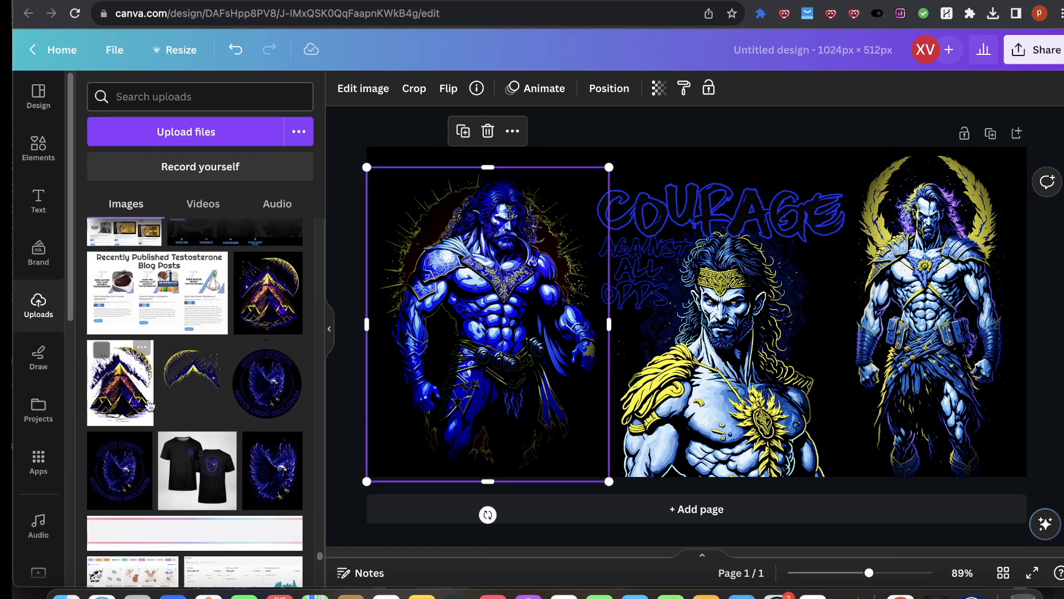
left_click(120, 382)
key("Delete")
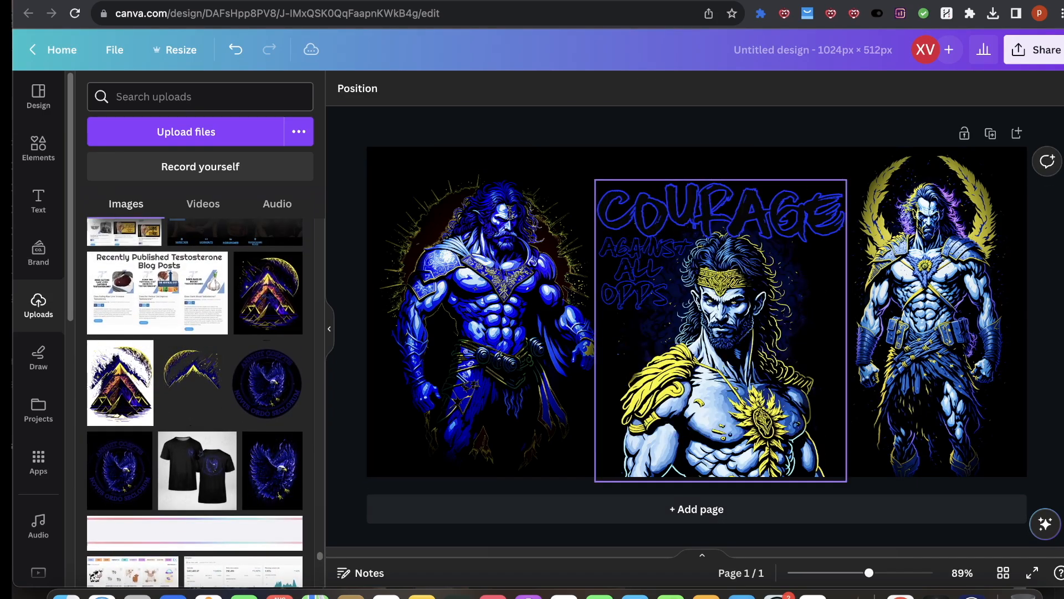
Step: Try adding the moon pyramid graphic beside the Courage design, adjusting its layer order and position
left_click(274, 321)
left_click_drag(750, 326, 885, 360)
left_click(590, 90)
left_click(244, 154)
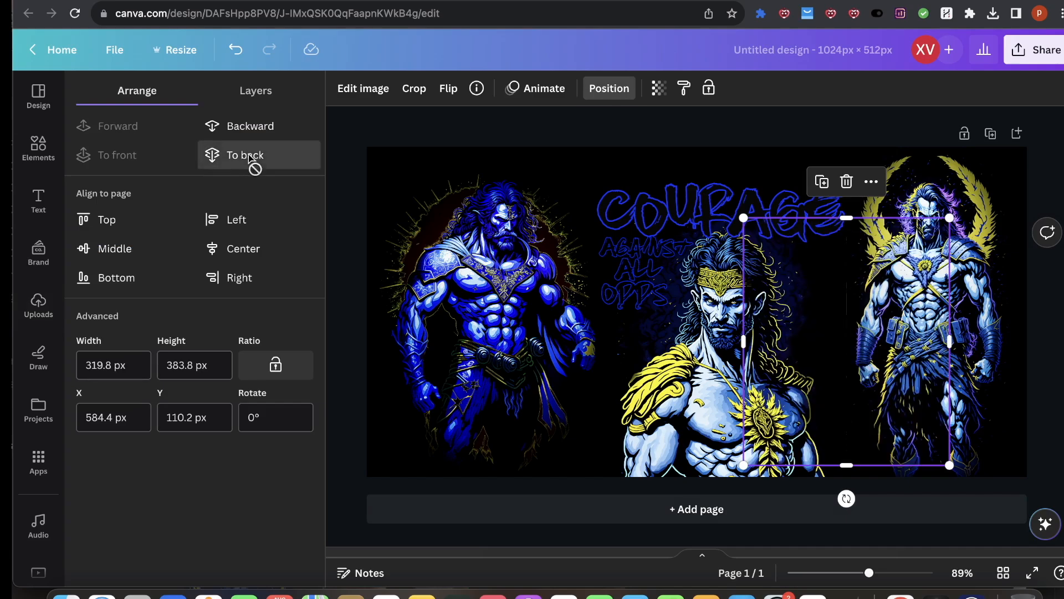
left_click(111, 133)
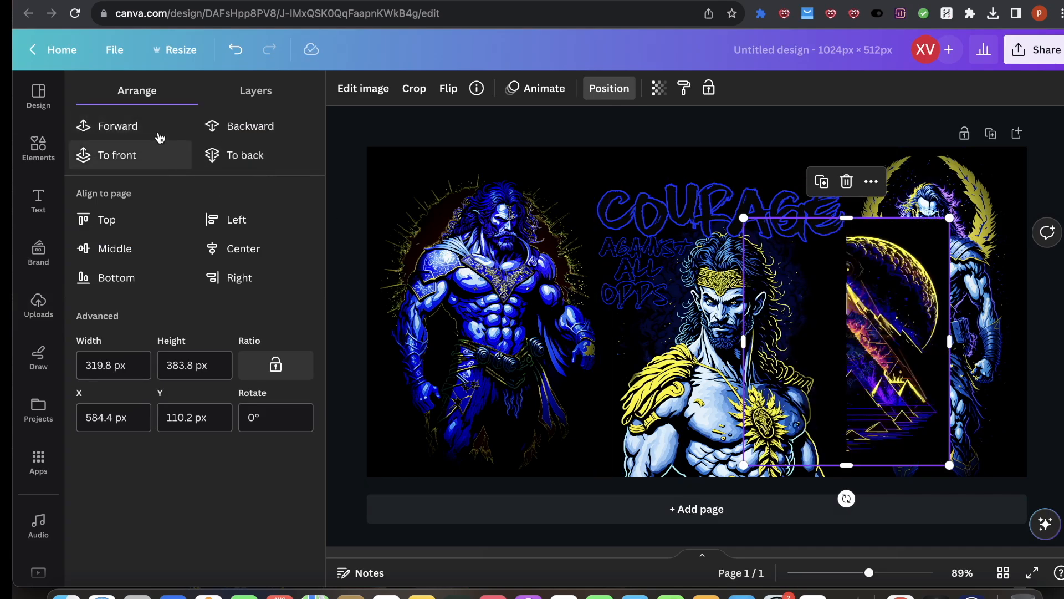
left_click(166, 154)
left_click_drag(911, 411, 963, 411)
left_click(768, 370)
left_click(887, 372)
key("Delete")
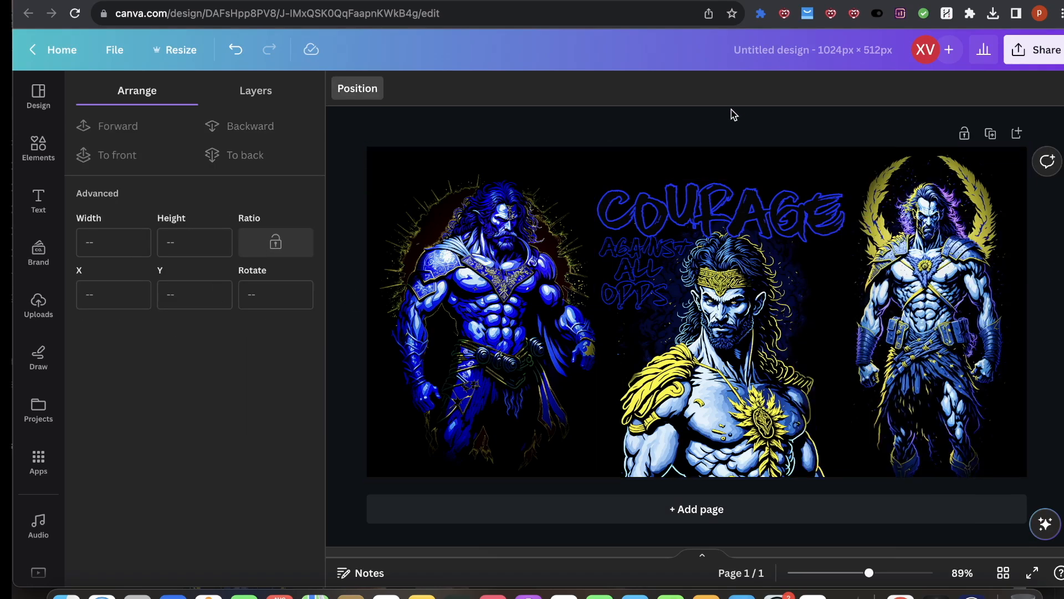
Step: Enlarge the left blue warrior to about 400 × 519 px and nudge it toward the left edge
left_click(608, 172)
left_click_drag(611, 168, 630, 150)
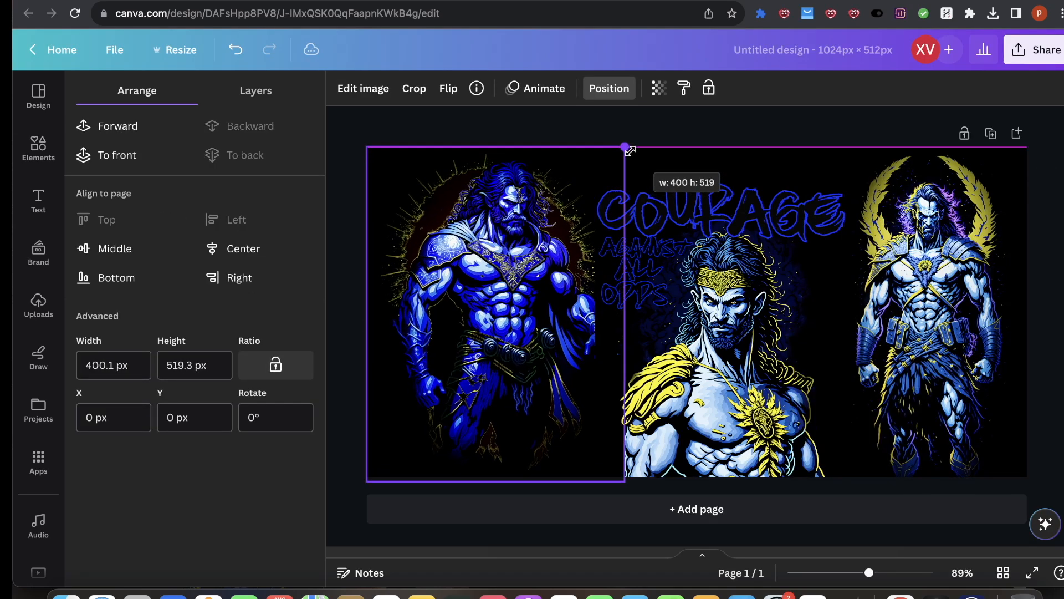
left_click_drag(527, 221, 518, 225)
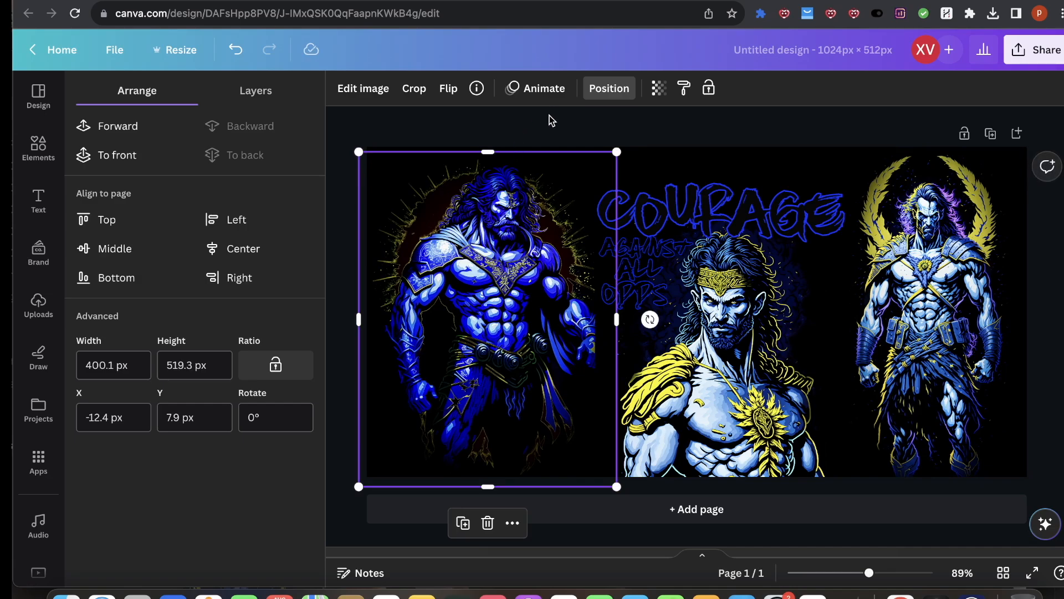
Step: Remove the background from the Courage Against All Odds graphic with BG Remover
left_click(681, 301)
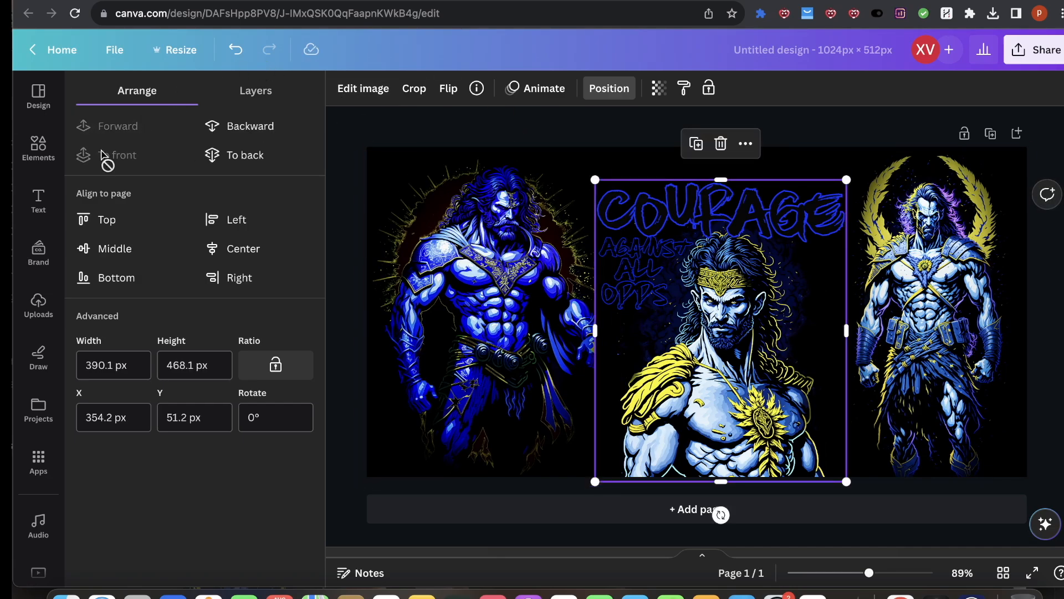
left_click(347, 92)
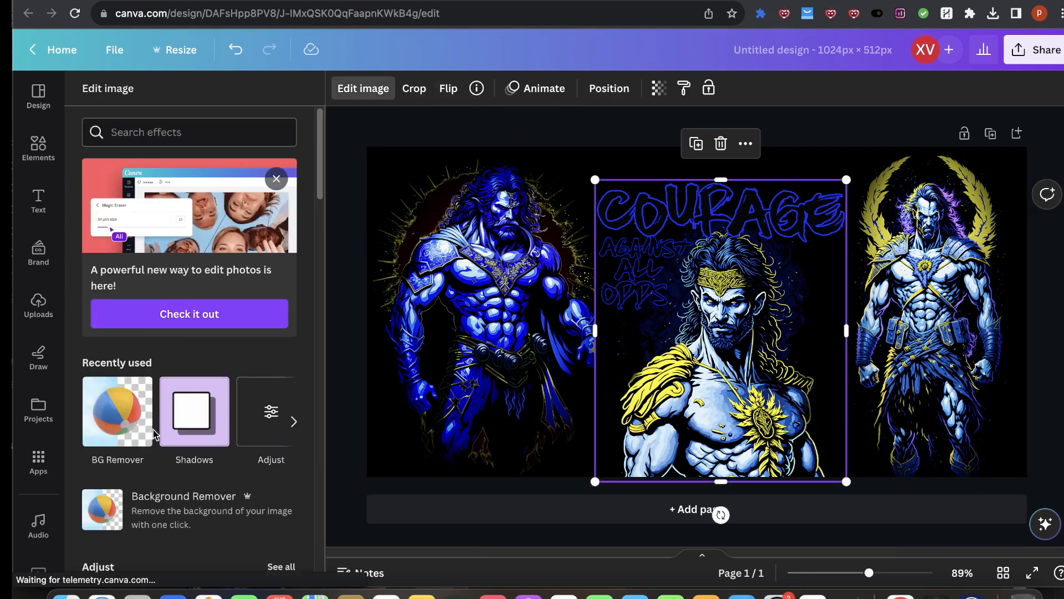
left_click(133, 434)
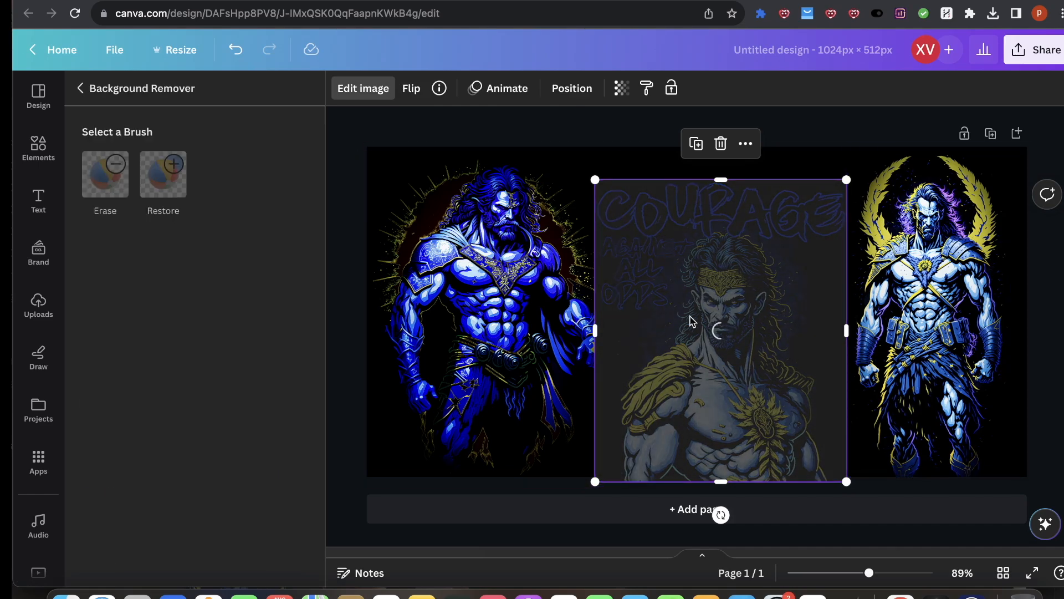
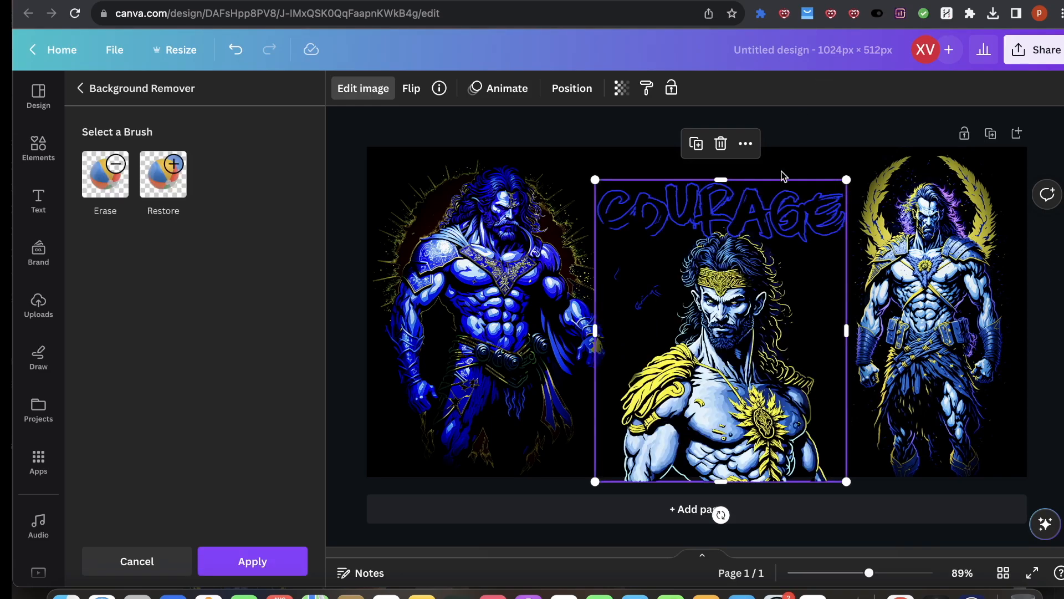
Step: Restore the "Against All Odds" lettering and surrounding area of the Courage graphic with the Restore brush, then finish
left_click(163, 174)
mouse_move(616, 284)
left_mouse_down()
mouse_move(586, 250)
mouse_move(577, 256)
mouse_move(595, 252)
mouse_move(597, 224)
left_mouse_up()
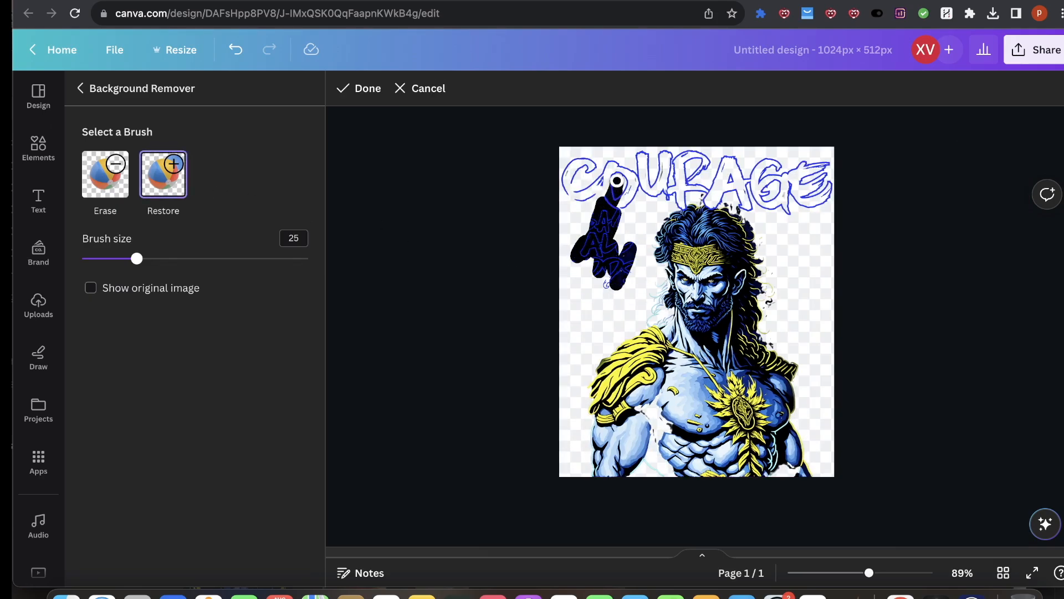
mouse_move(617, 179)
left_mouse_down()
mouse_move(632, 207)
mouse_move(617, 272)
left_mouse_up()
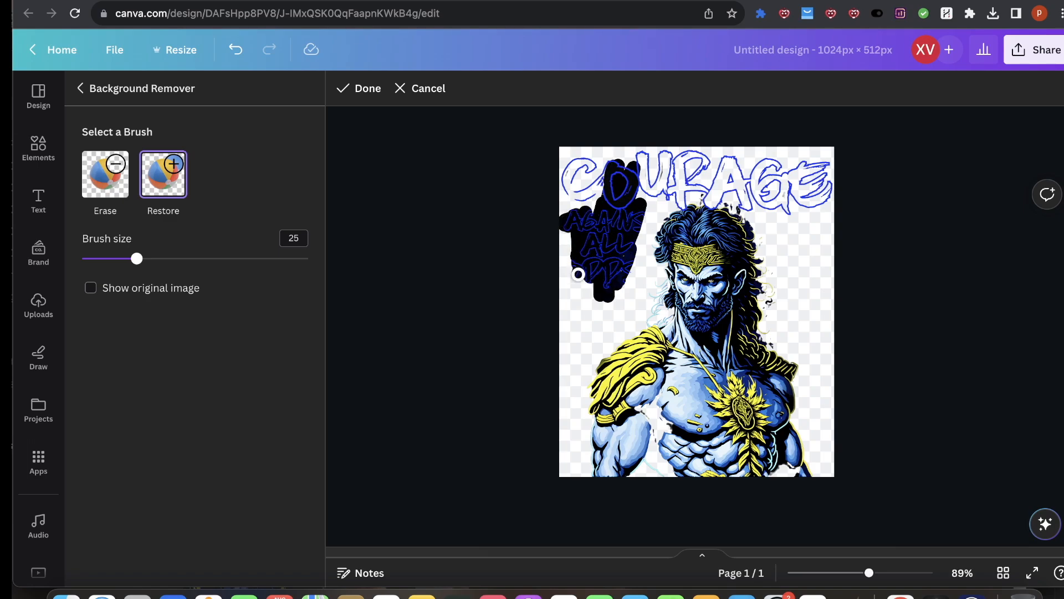
mouse_move(600, 295)
left_mouse_down()
mouse_move(650, 314)
mouse_move(673, 284)
mouse_move(659, 233)
mouse_move(641, 234)
mouse_move(655, 205)
mouse_move(706, 173)
mouse_move(739, 179)
mouse_move(768, 253)
mouse_move(779, 251)
mouse_move(765, 261)
mouse_move(788, 300)
mouse_move(778, 365)
left_mouse_up()
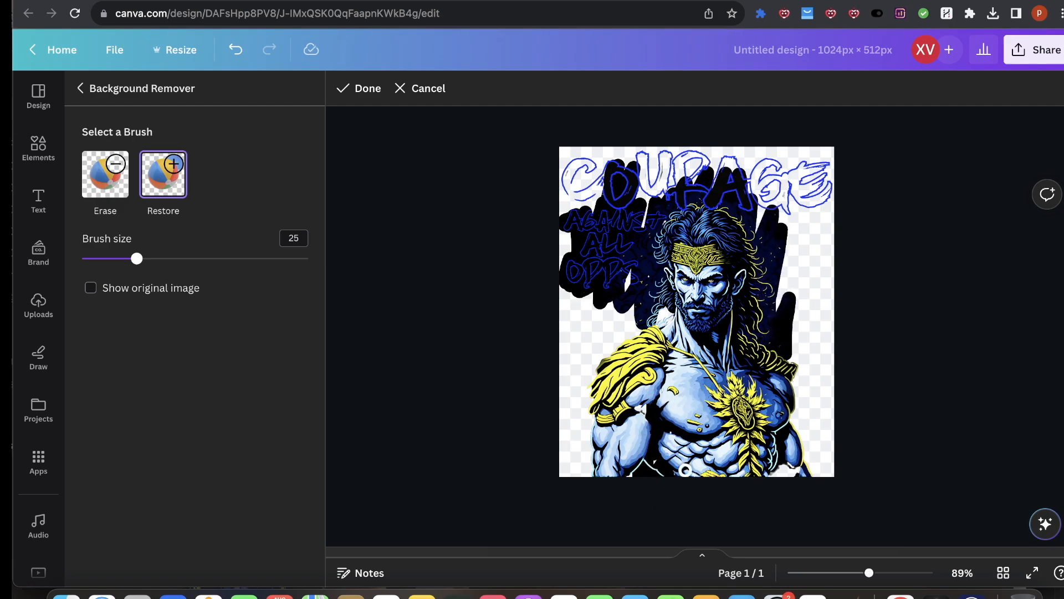
mouse_move(812, 477)
left_mouse_down()
mouse_move(782, 401)
mouse_move(788, 423)
mouse_move(794, 376)
left_mouse_up()
mouse_move(783, 281)
left_mouse_down()
mouse_move(791, 232)
mouse_move(773, 221)
mouse_move(765, 200)
mouse_move(782, 199)
mouse_move(763, 173)
mouse_move(710, 170)
mouse_move(647, 205)
left_mouse_up()
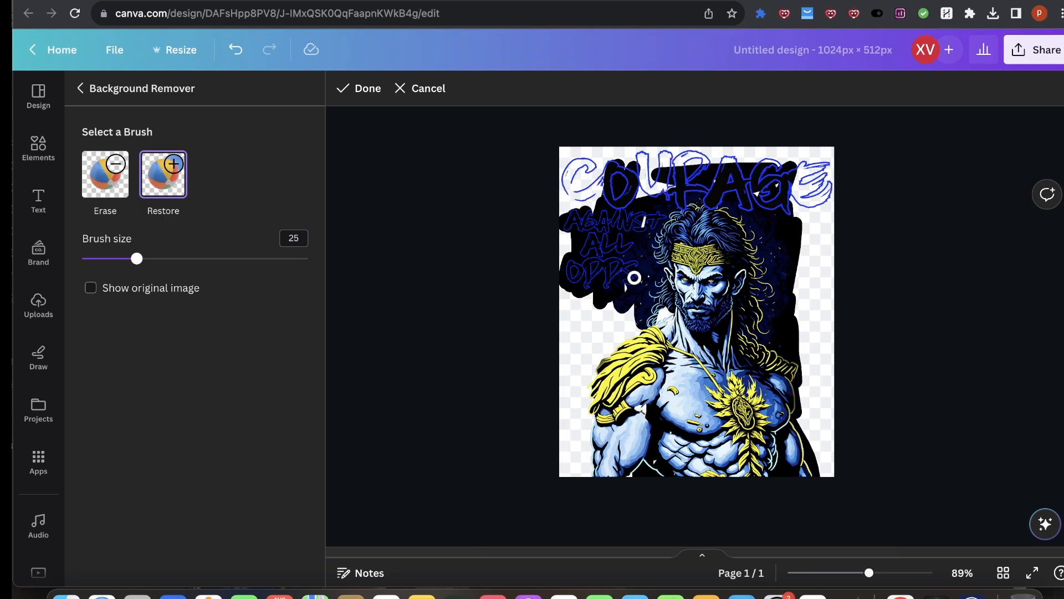
left_click(355, 88)
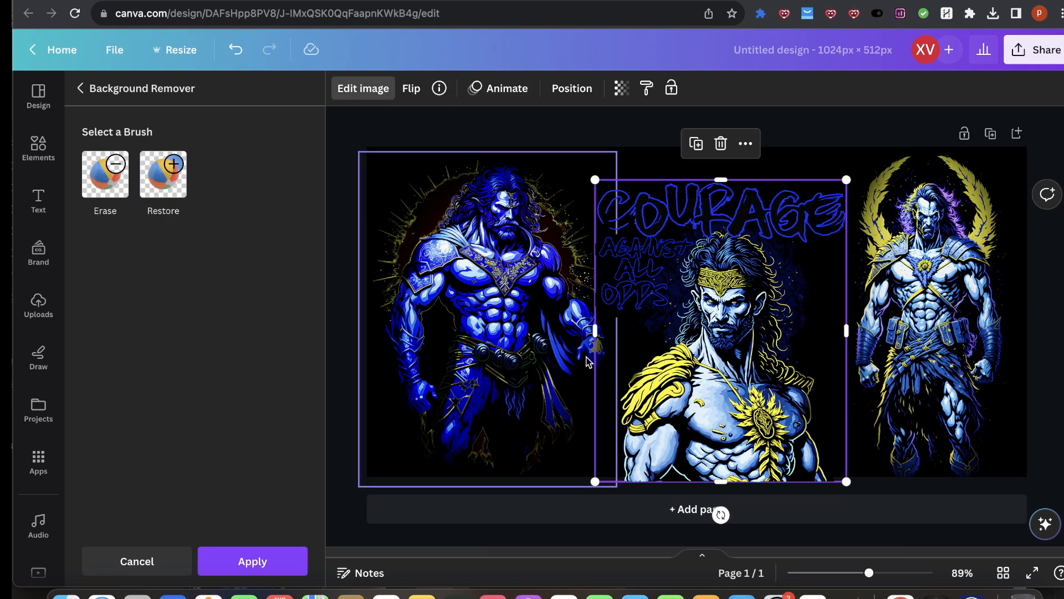
Step: Nudge the Courage graphic slightly to the right on the desk mat
left_click(520, 371)
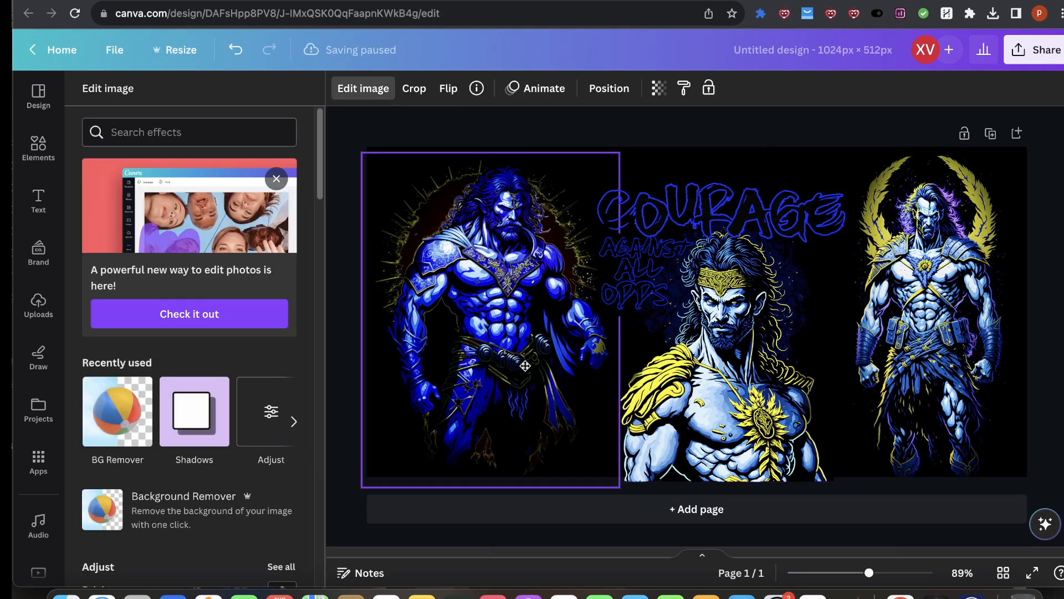
left_click(749, 288)
left_click(751, 291)
left_click_drag(750, 291, 756, 292)
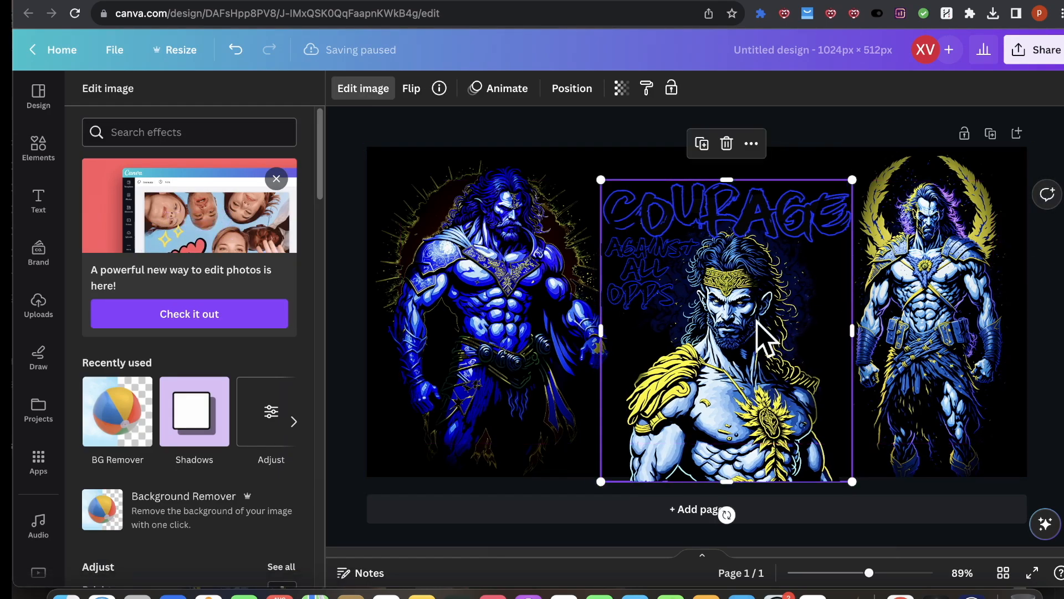
left_click(914, 303)
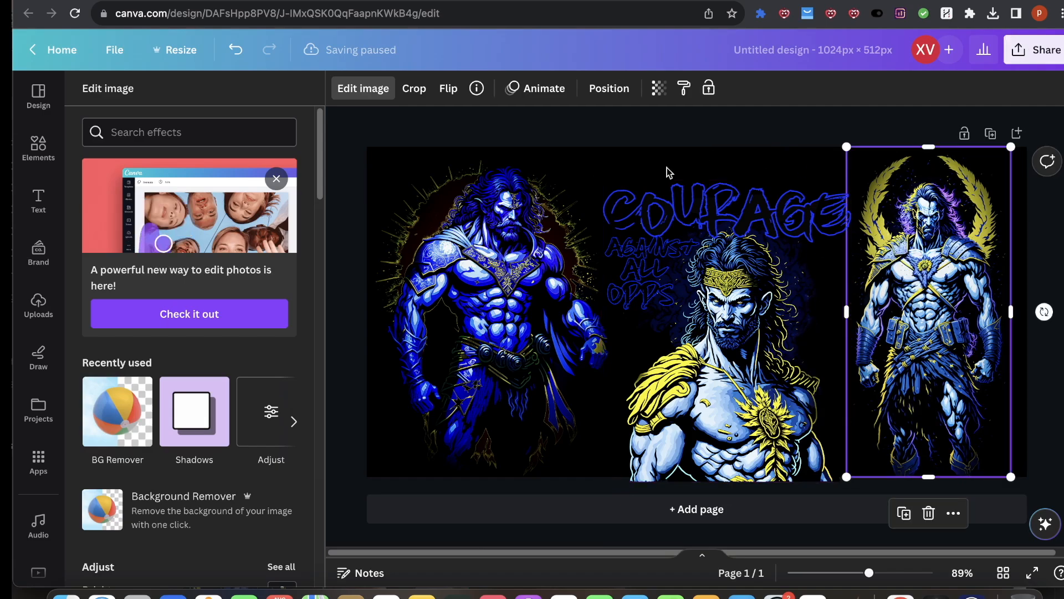
left_click_drag(951, 295, 957, 296)
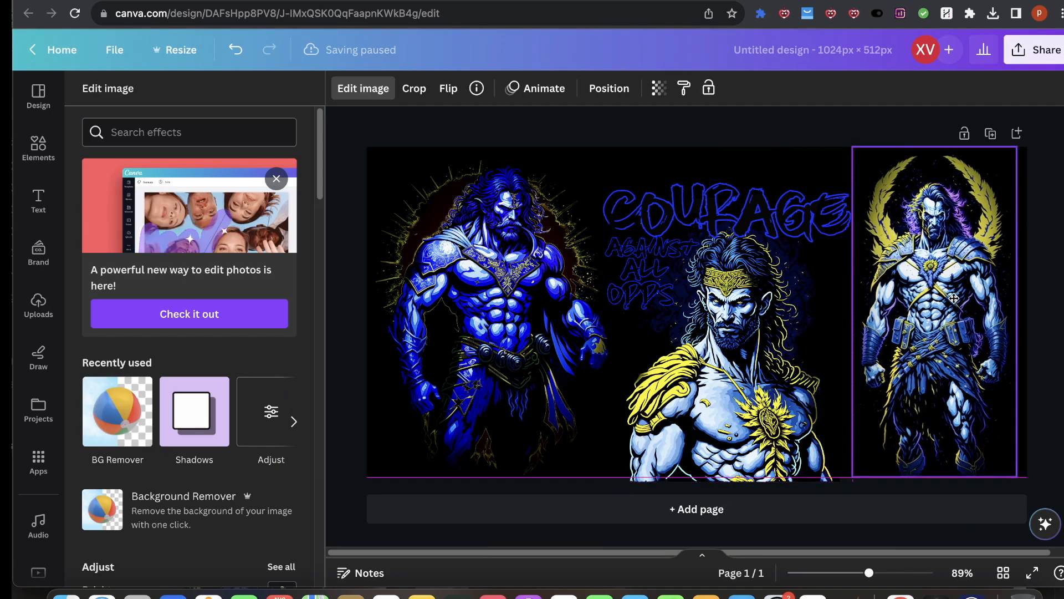
key("super+z")
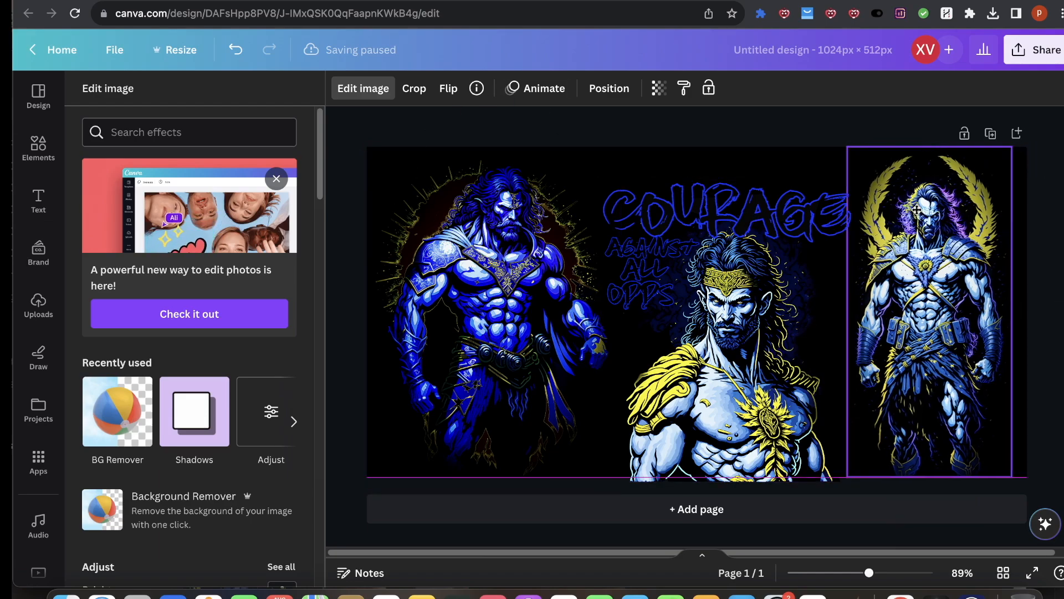
Step: Download the desk mat design as a PNG file
left_click(1034, 49)
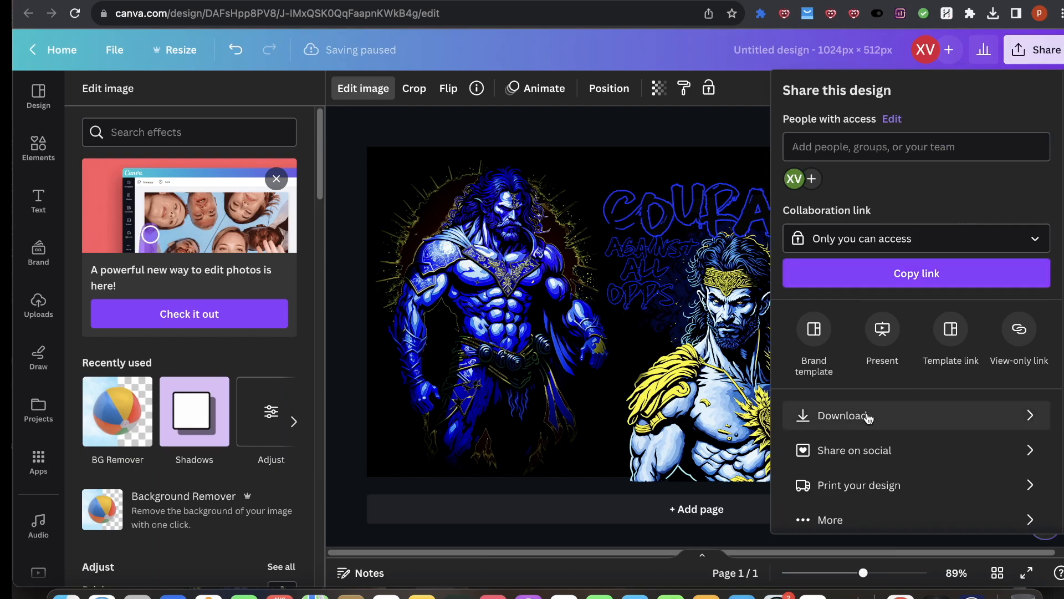
left_click(1021, 424)
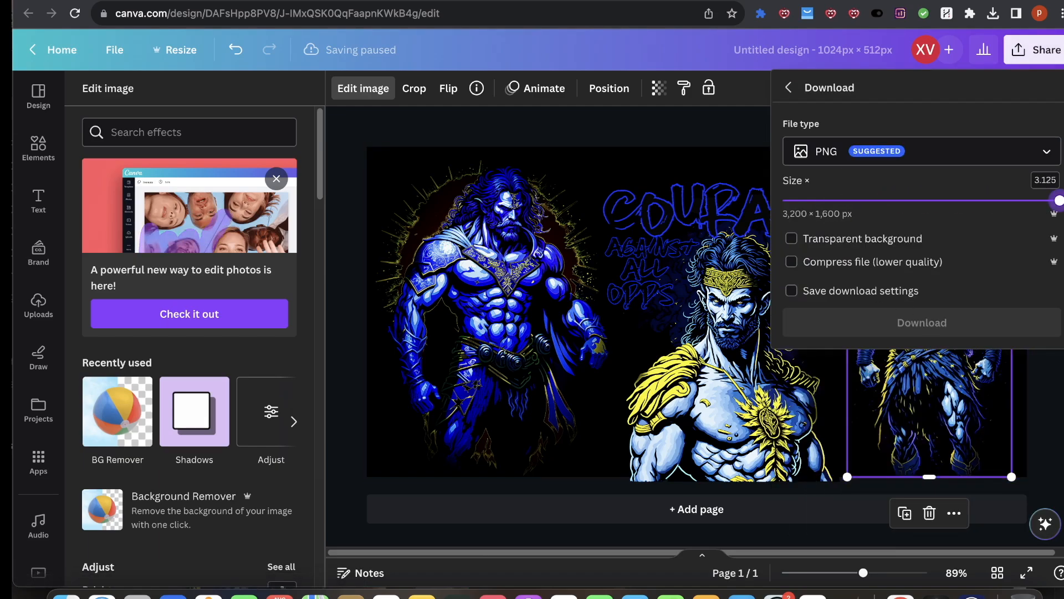
left_click(939, 250)
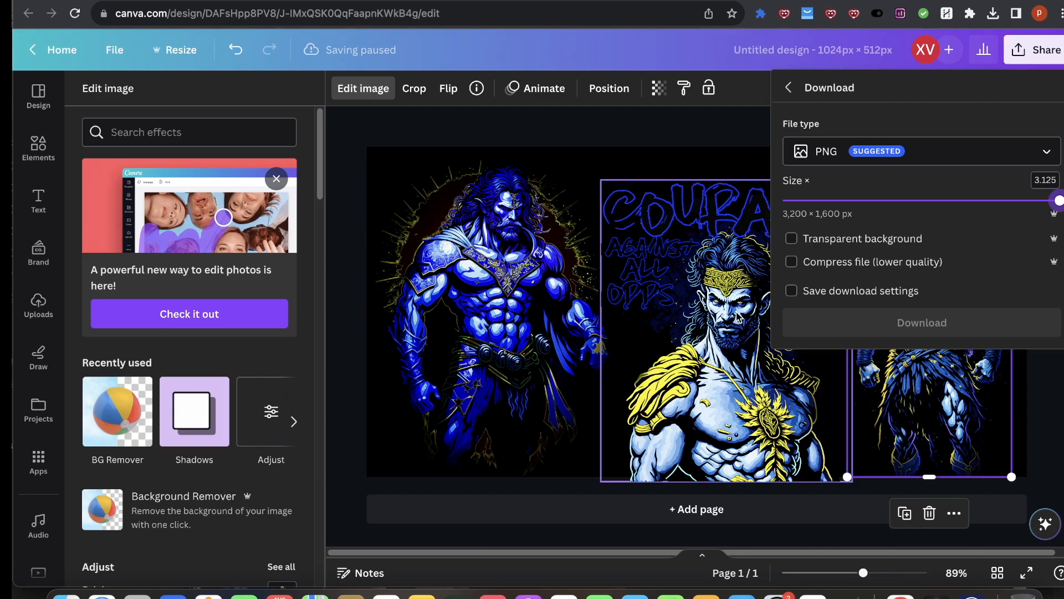
left_click(952, 157)
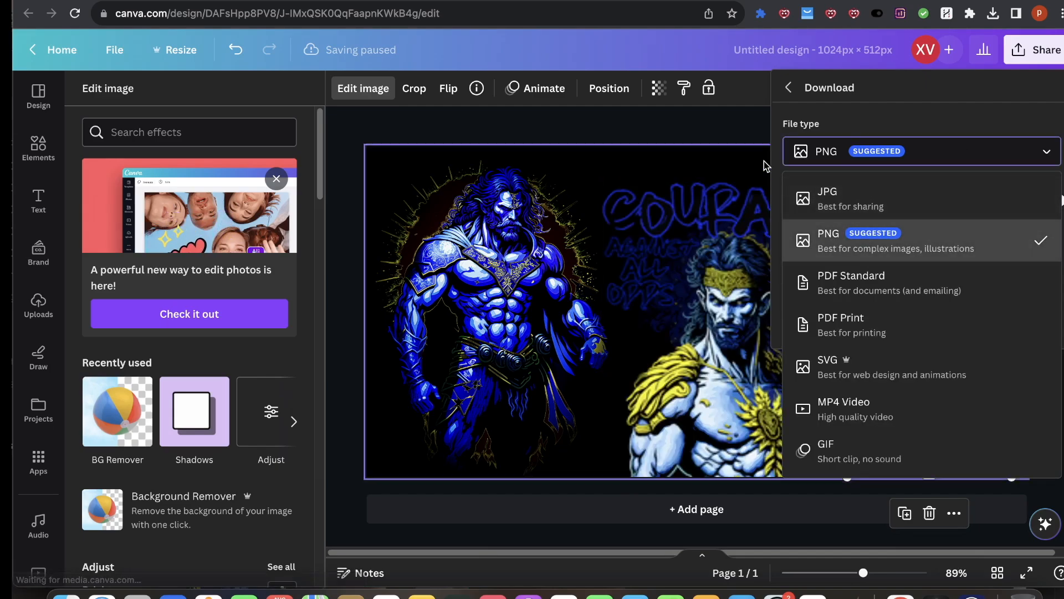
left_click(936, 149)
left_click(1014, 256)
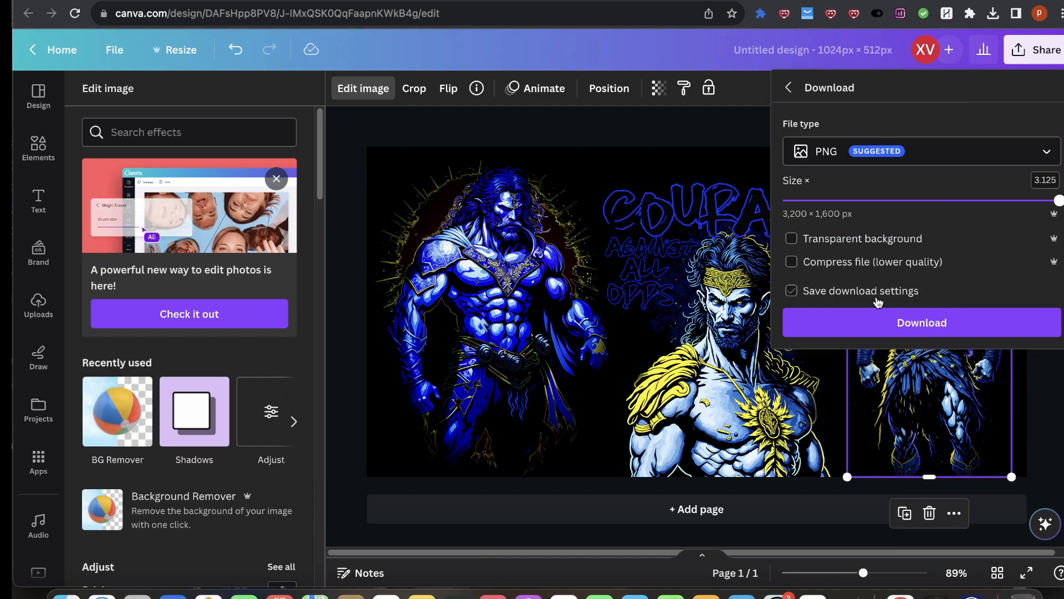
left_click(943, 328)
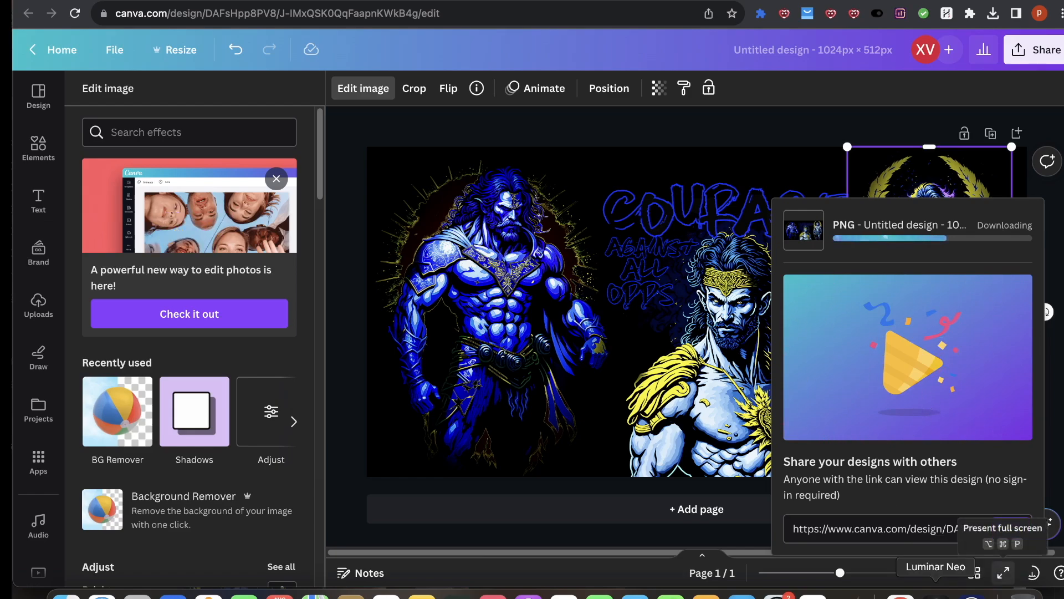
Step: Open the downloaded PNG from the browser's downloads list to preview it
left_click(996, 594)
left_click_drag(790, 39, 812, 6)
left_click(1059, 210)
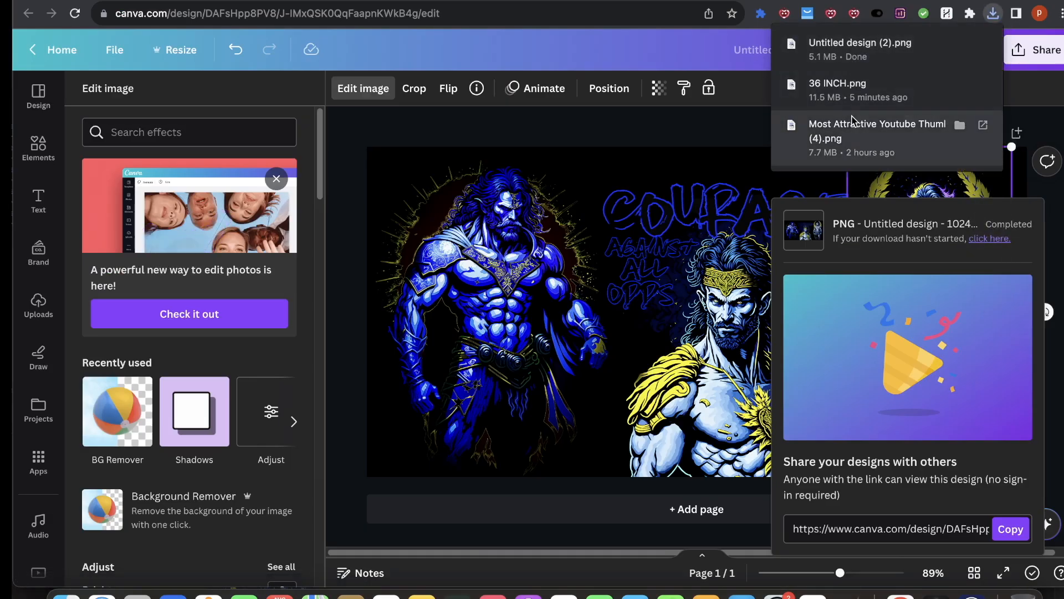
left_click(864, 49)
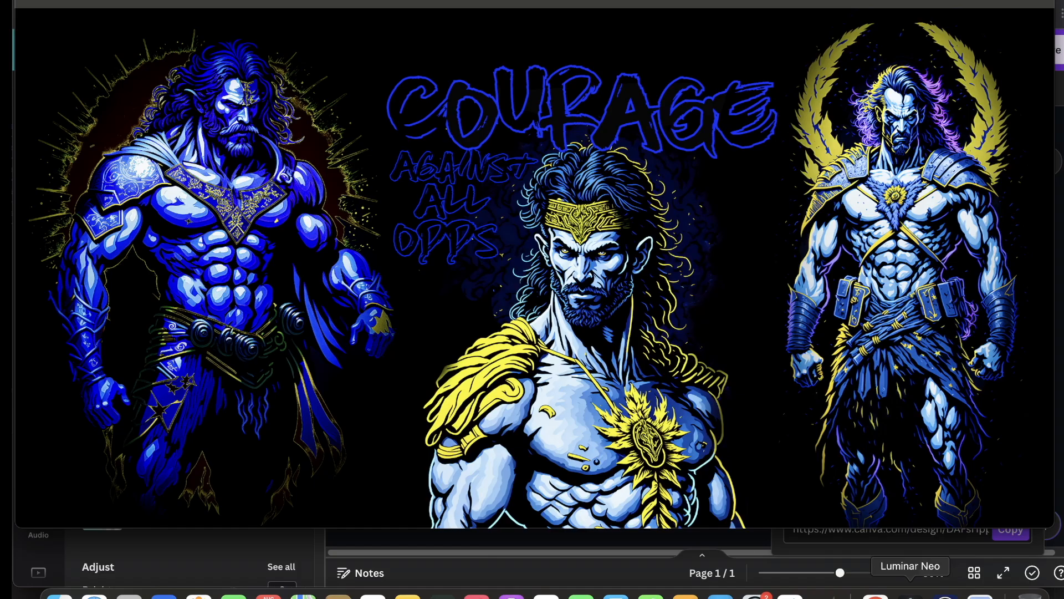
Step: Switch to Luminar Neo and import the downloaded design from the Downloads folder
left_click(910, 594)
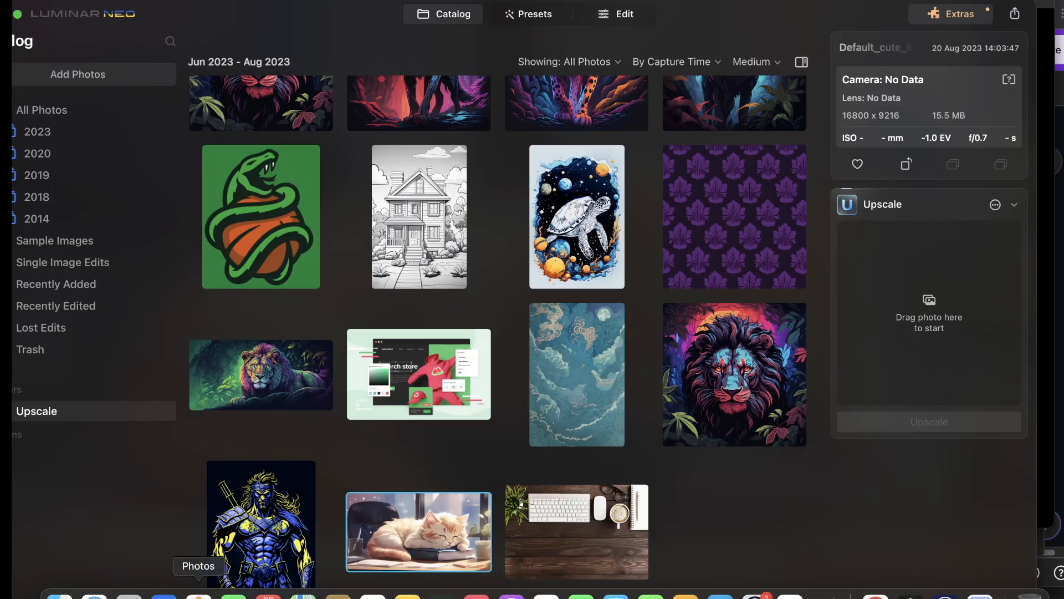
left_click(60, 595)
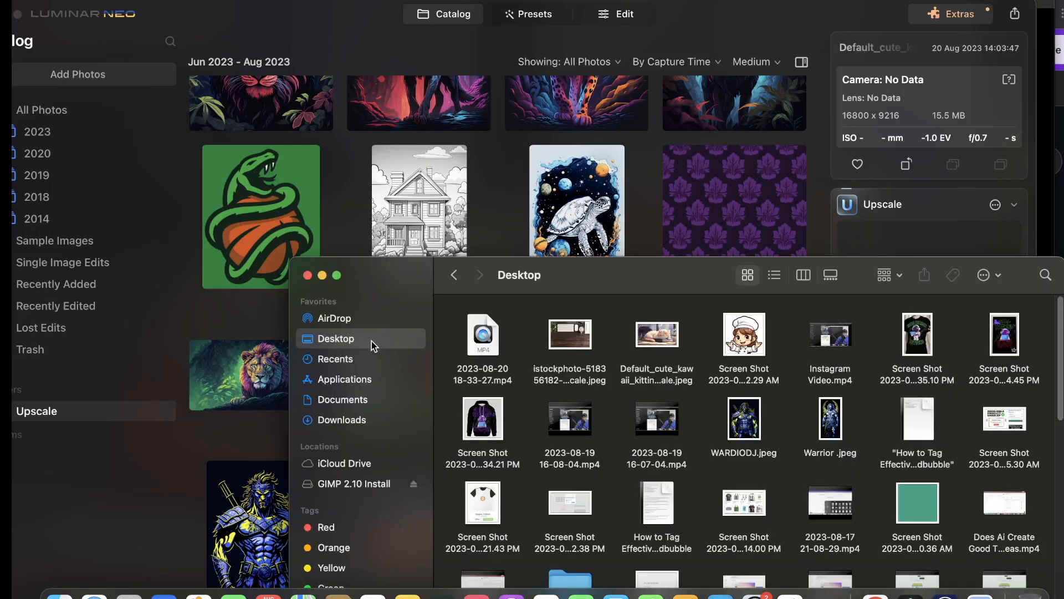
left_click(337, 420)
left_click_drag(482, 334, 498, 166)
left_click(713, 104)
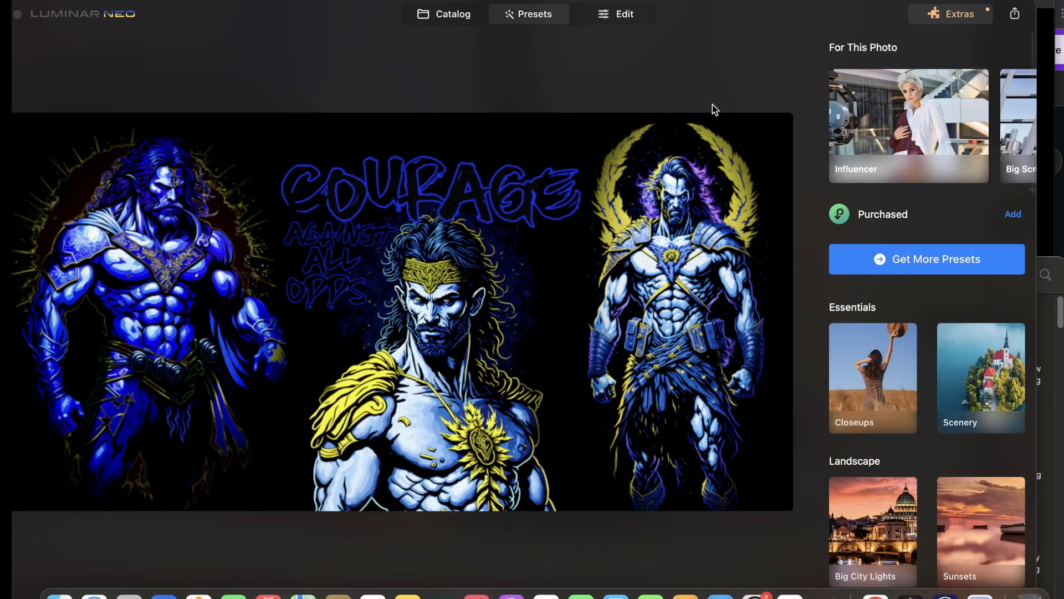
Step: Upscale the imported design 4x with the Upscale extra
left_click(445, 13)
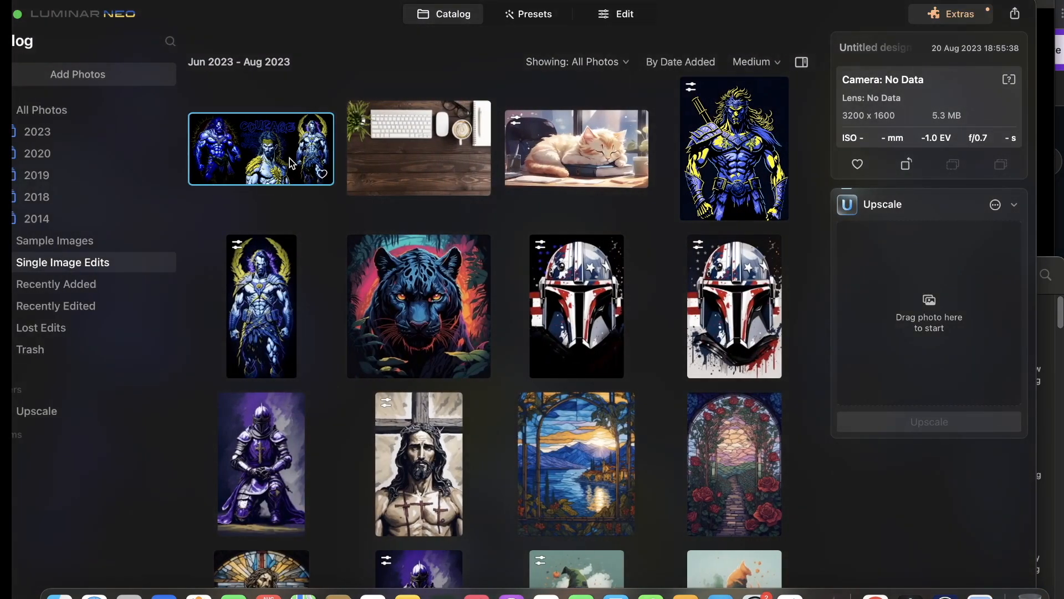
left_click_drag(297, 150, 949, 296)
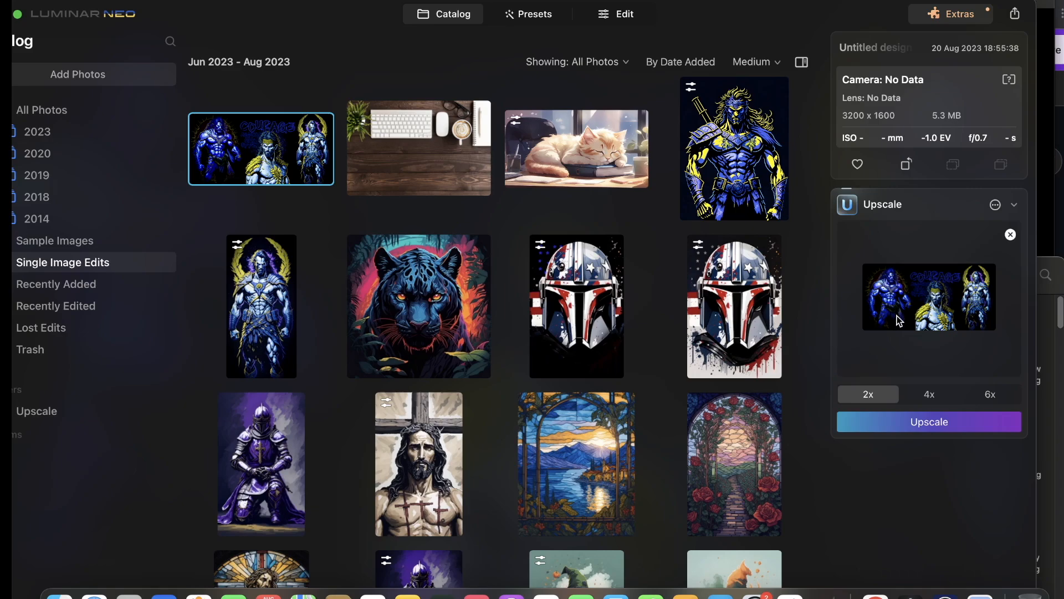
left_click(940, 398)
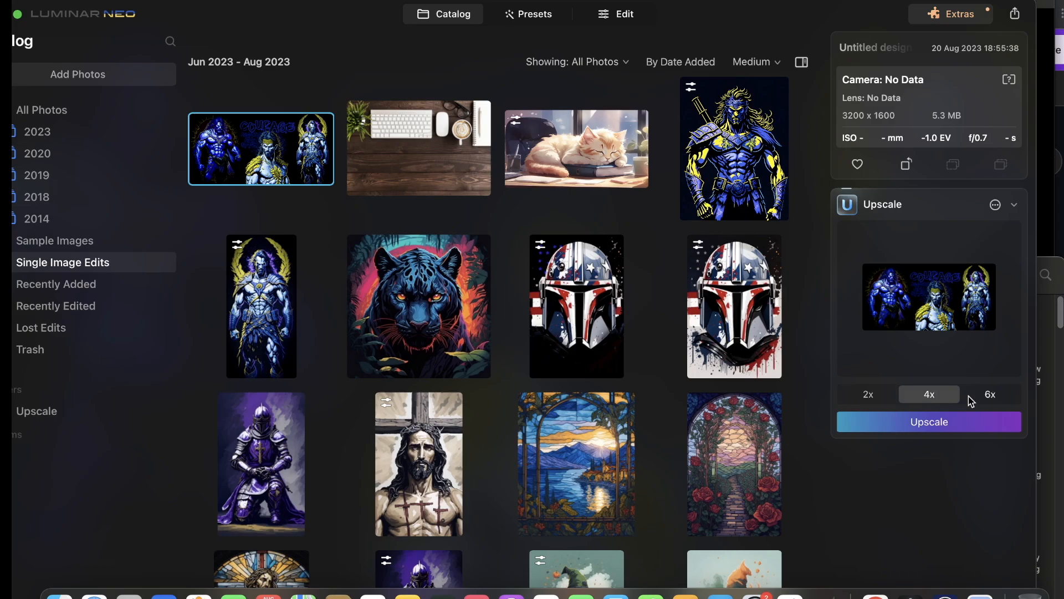
left_click(937, 427)
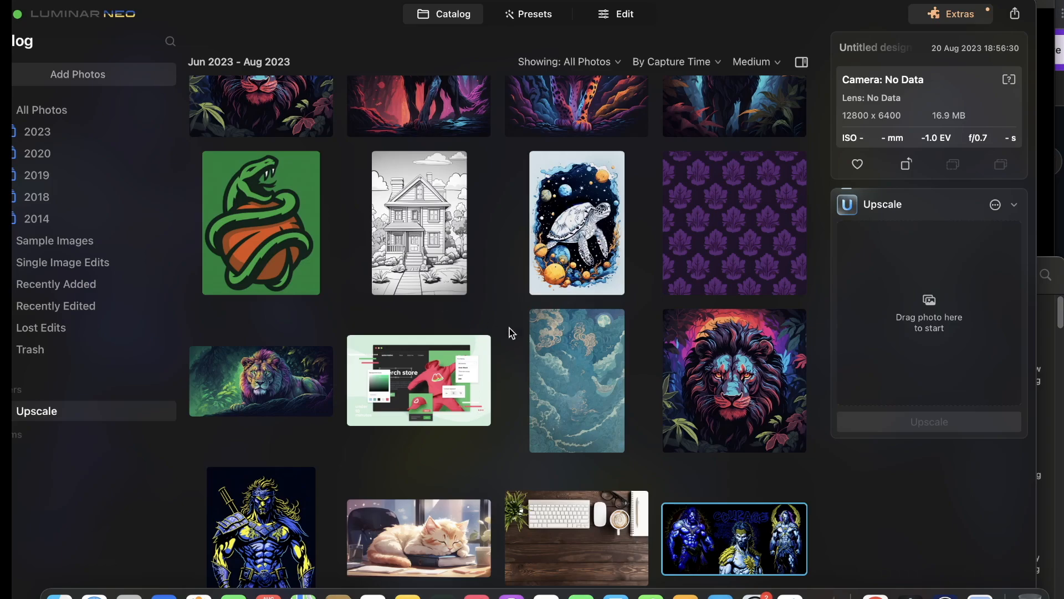
Step: Export the upscaled image to the Desktop as a JPEG named GREEK GODS
scroll(727, 554, "down", 1)
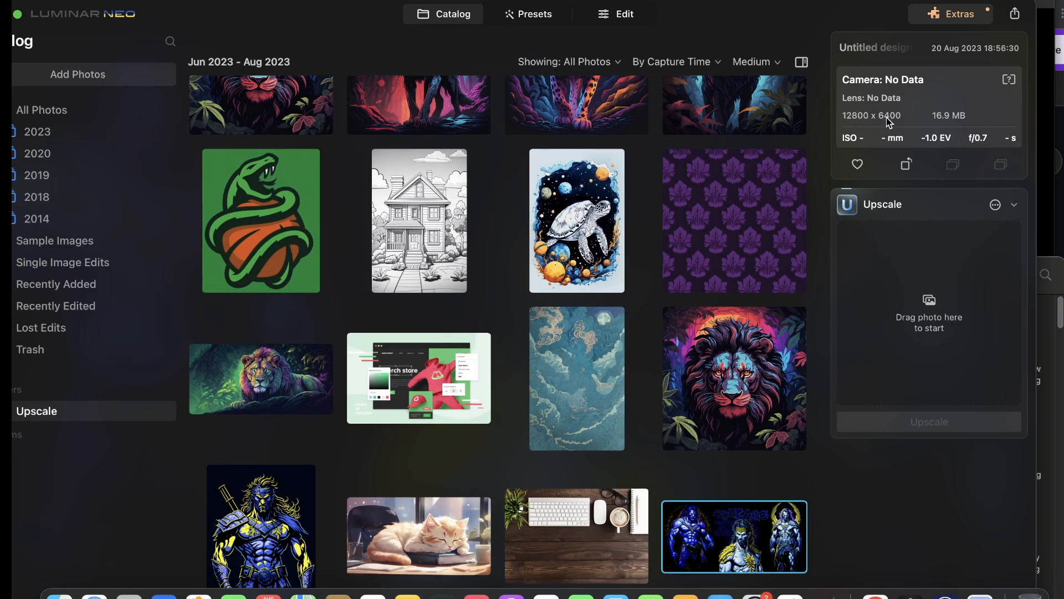
right_click(686, 539)
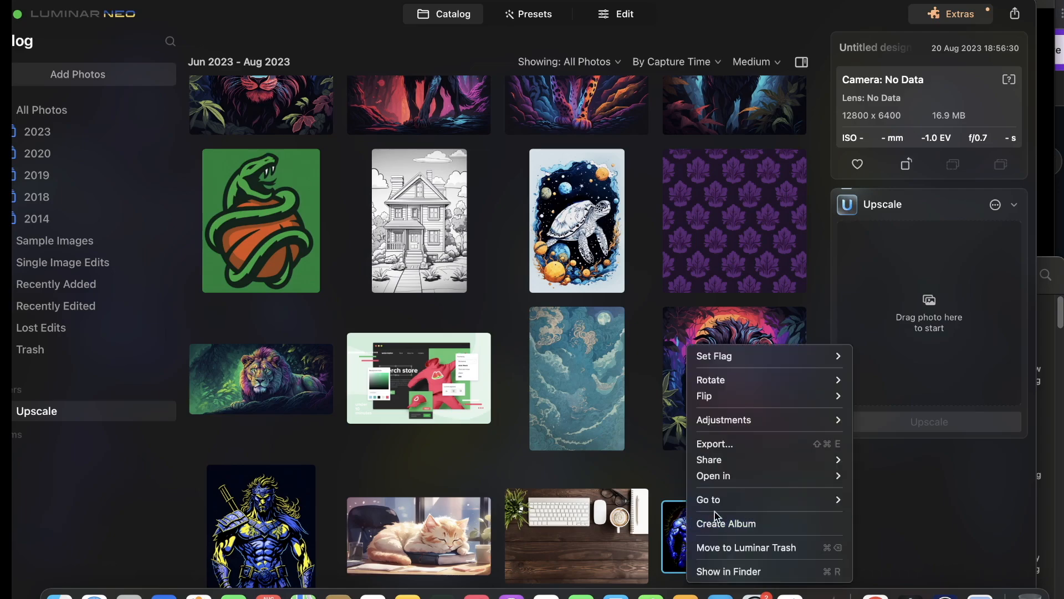
left_click(747, 444)
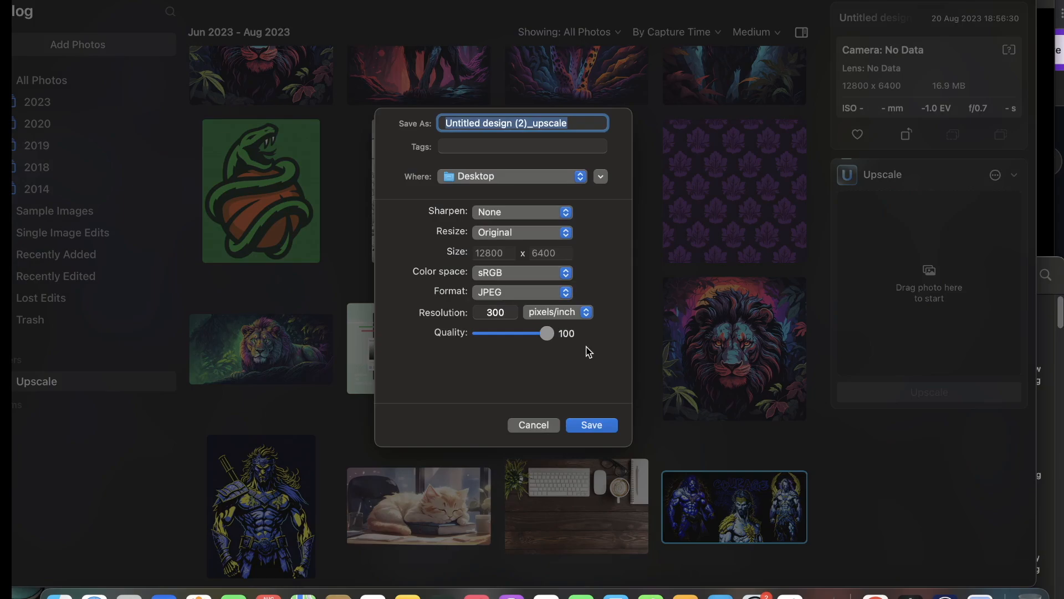
type("GREEK GOD")
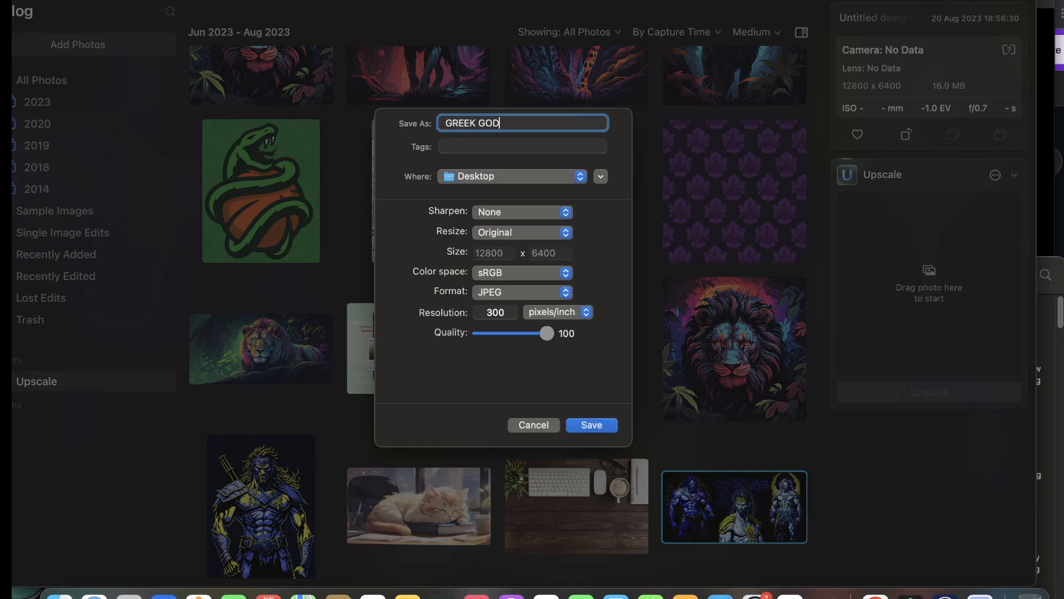
key("Return")
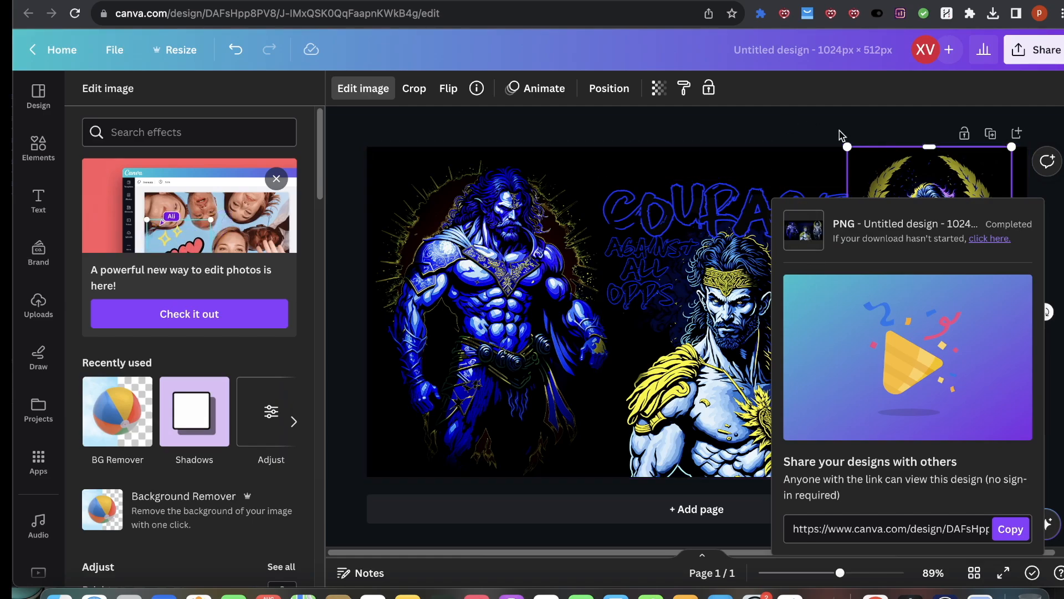
Step: Preview the exported GREEK GODS image on the Desktop in Finder
left_click(840, 129)
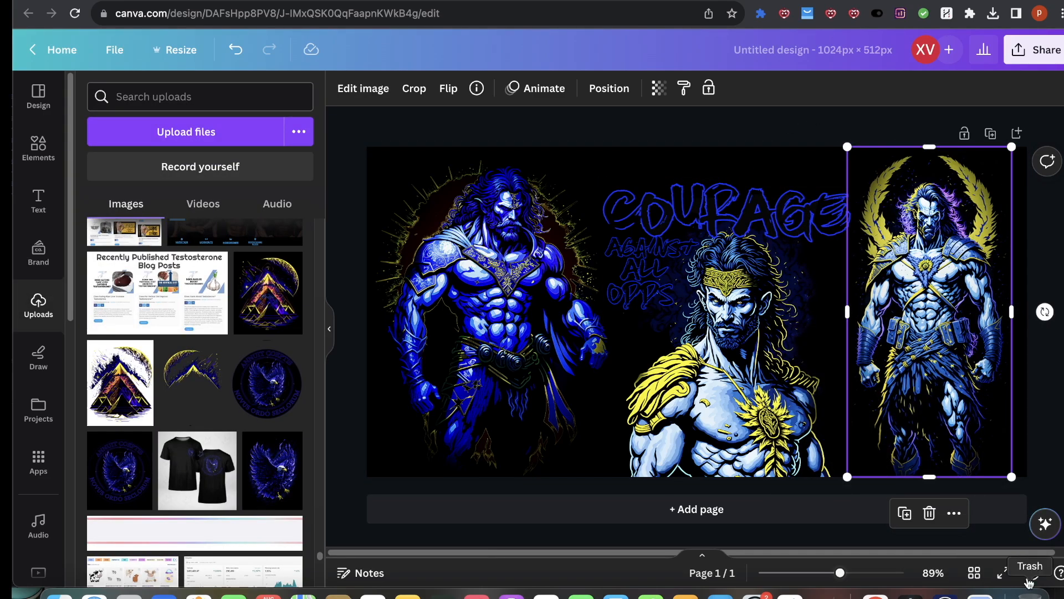
left_click(59, 597)
scroll(748, 480, "down", 10)
scroll(756, 425, "up", 10)
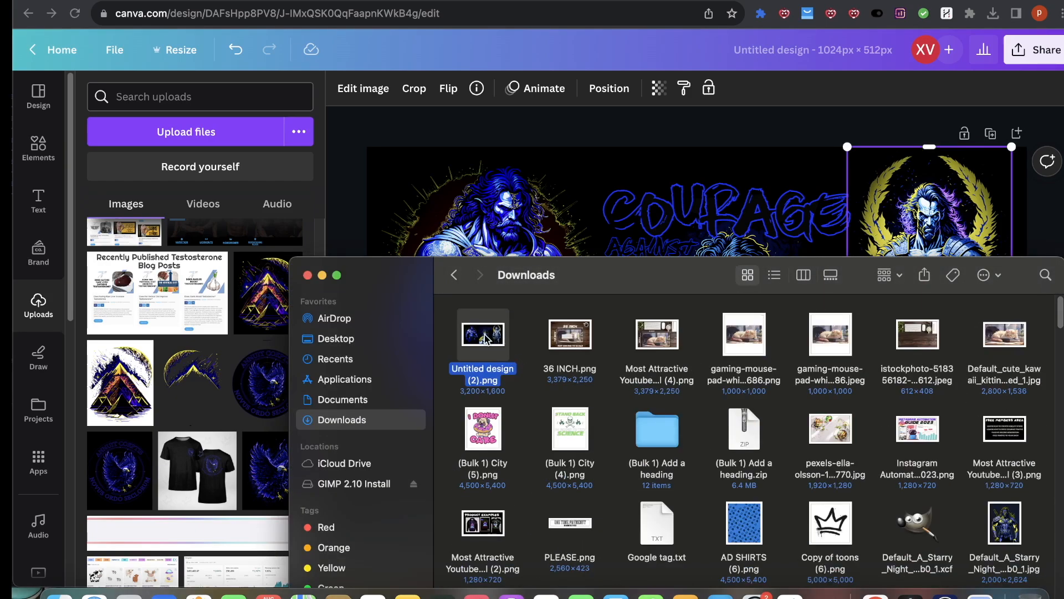
key("space")
key("space")
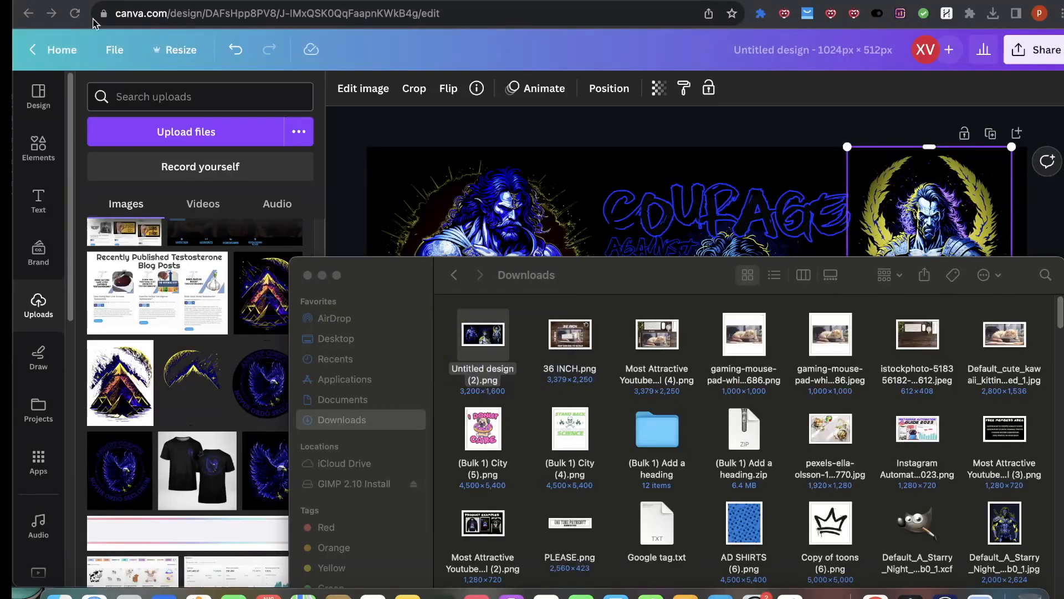
left_click(339, 339)
left_click(495, 345)
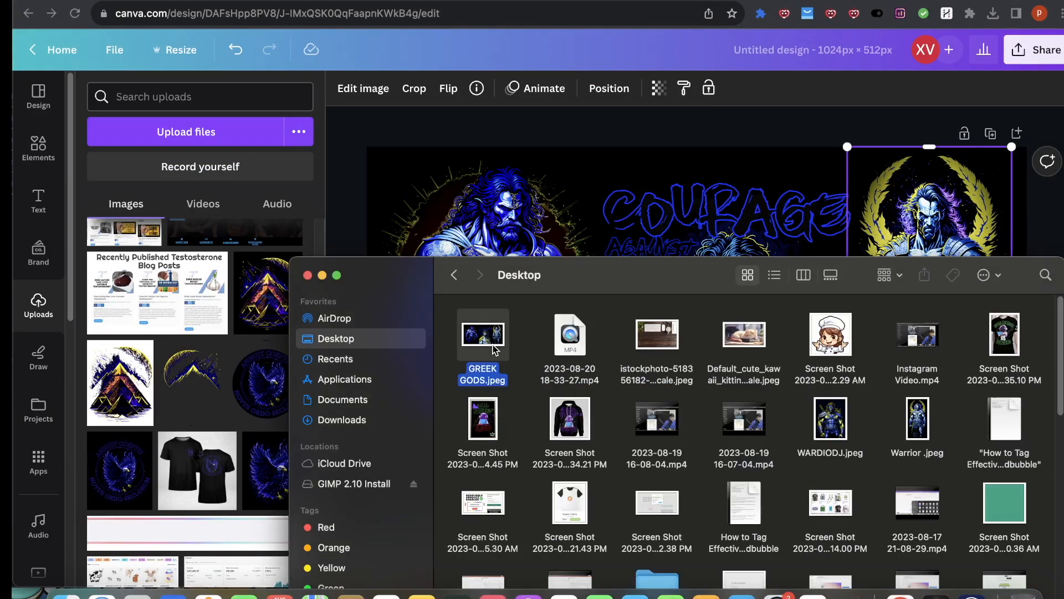
key("space")
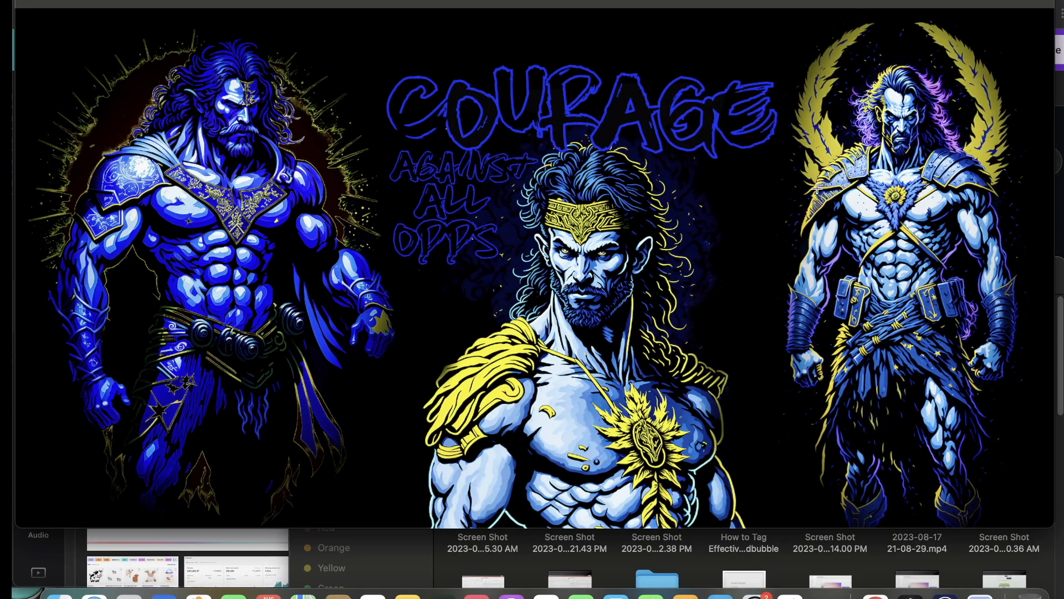
Step: Start a new Print On Demand product using the Gaming Mouse Pad from Accessories, at the 36″×18″ size
left_click(1061, 205)
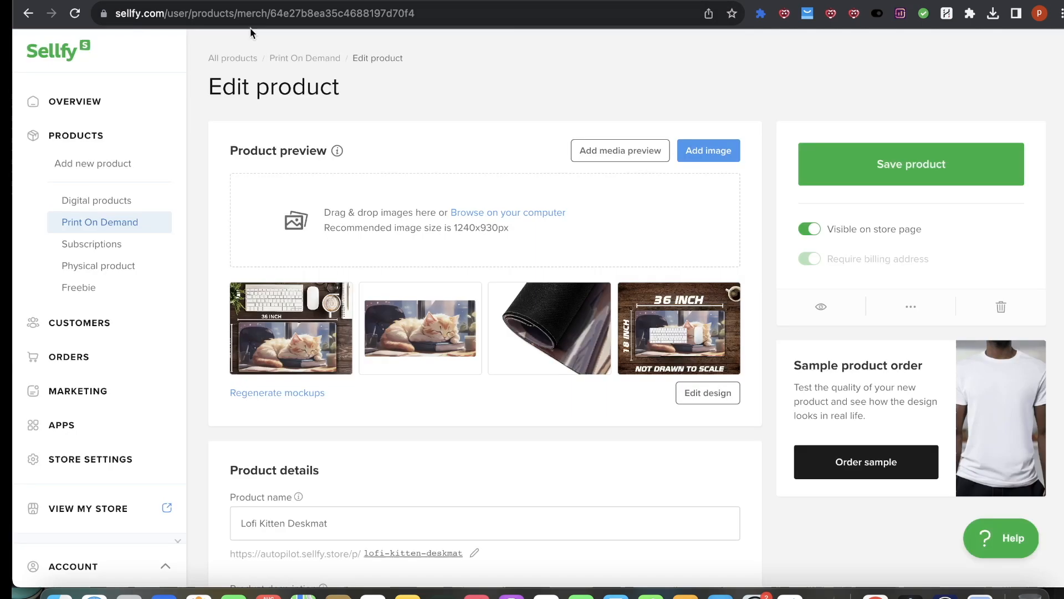
left_click(92, 223)
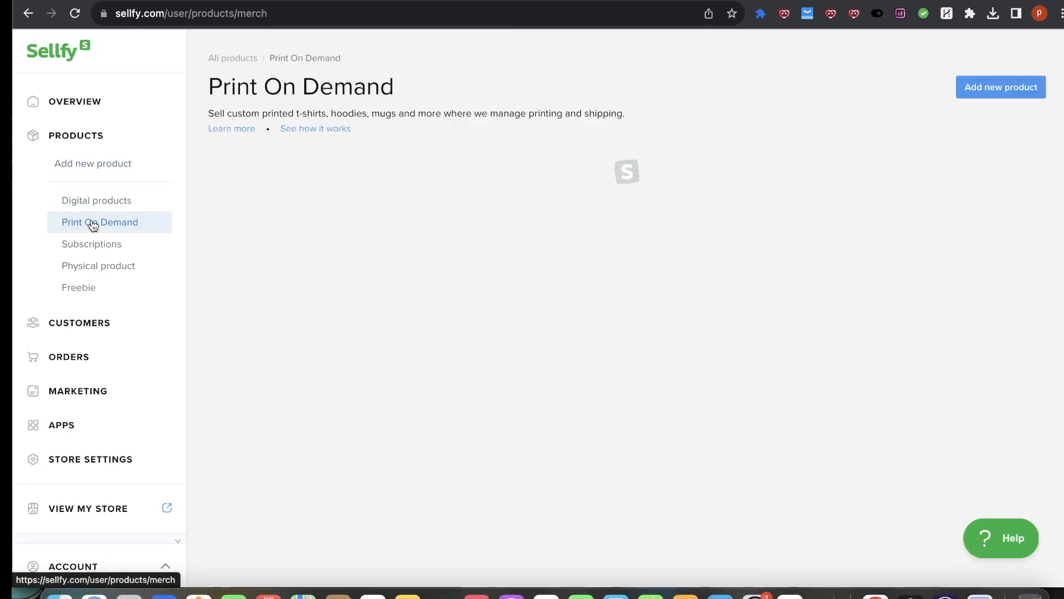
left_click(1016, 93)
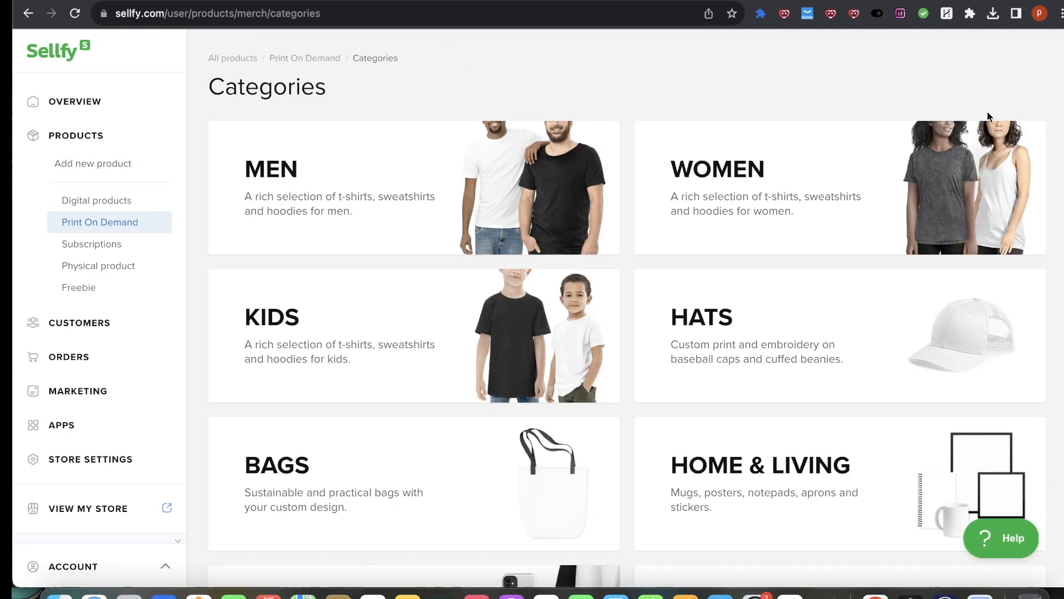
scroll(746, 352, "down", 5)
left_click(494, 397)
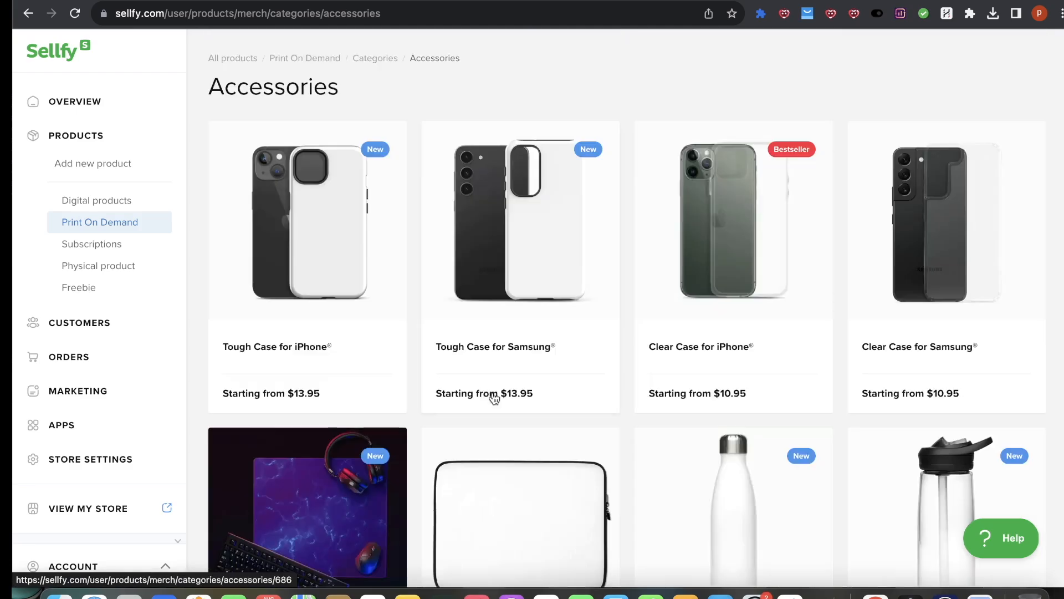
scroll(474, 403, "down", 9)
left_click(335, 114)
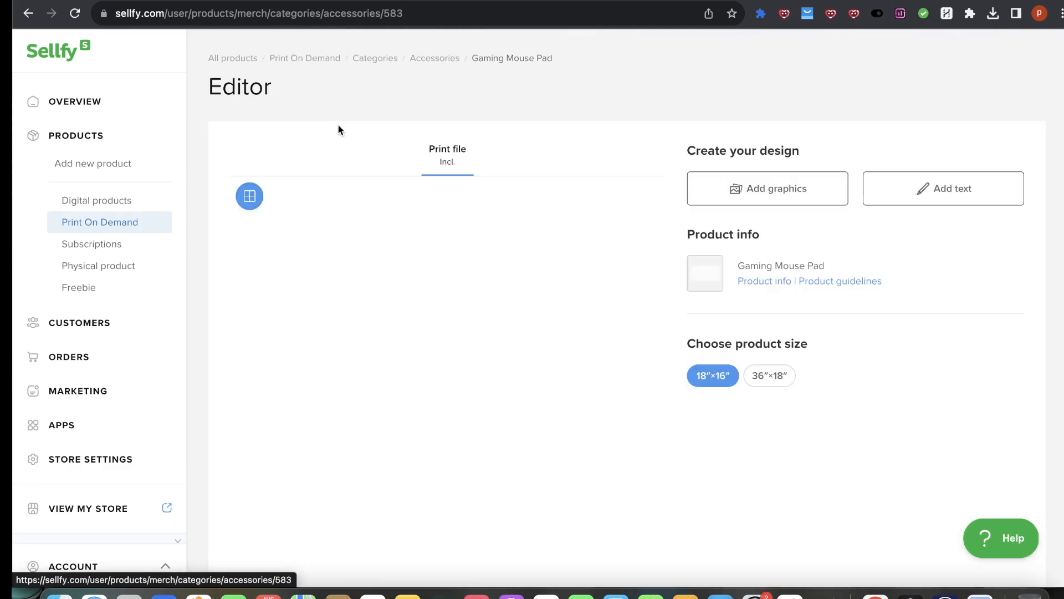
left_click(775, 385)
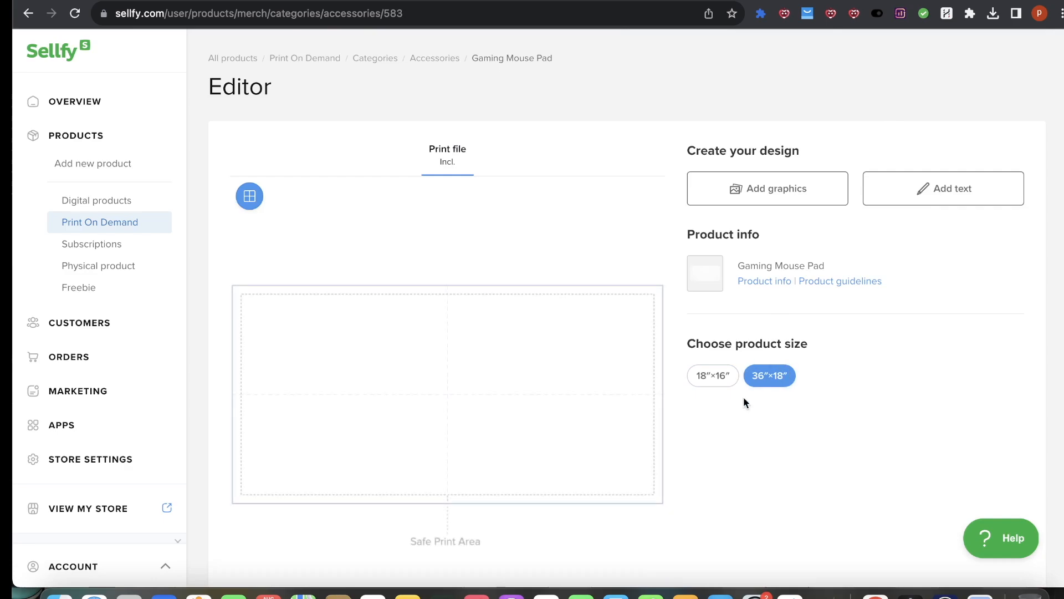
Step: Upload the GREEK GODS image from the Desktop as the mouse pad's graphic
scroll(761, 371, "down", 1)
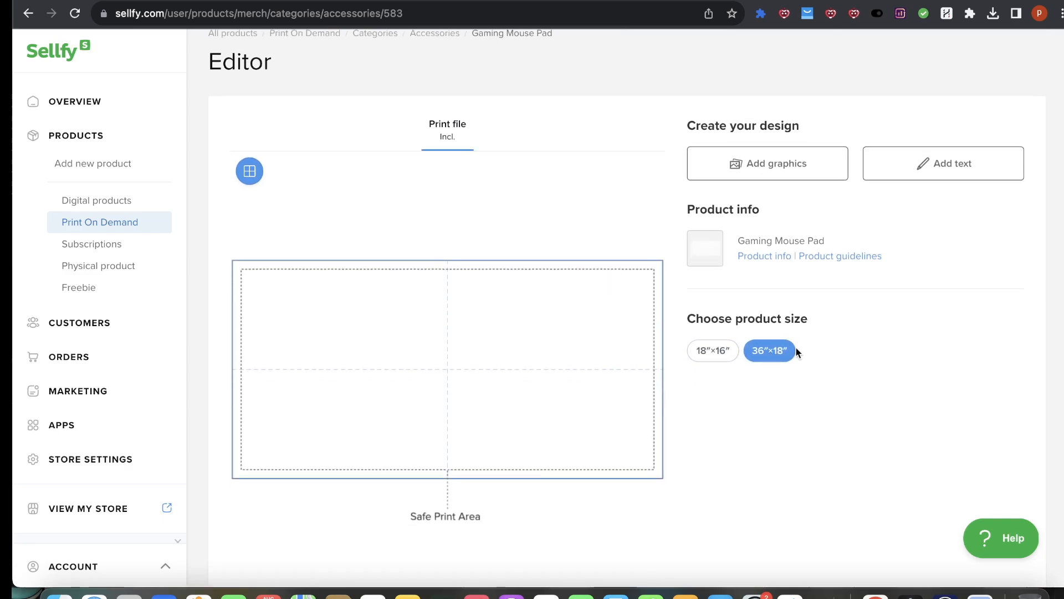
left_click(769, 170)
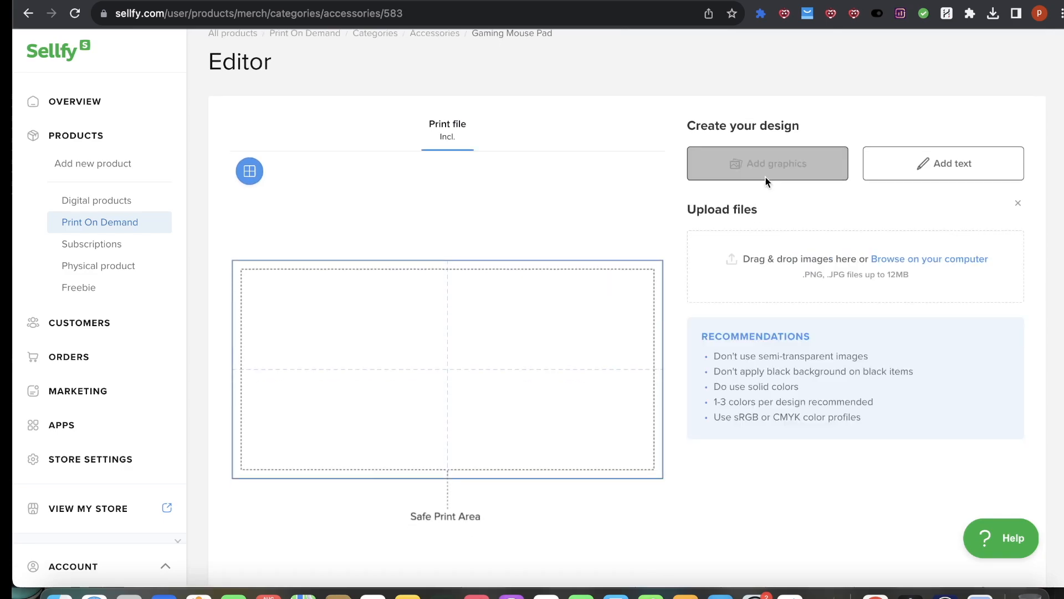
left_click(60, 594)
left_click_drag(483, 340, 783, 244)
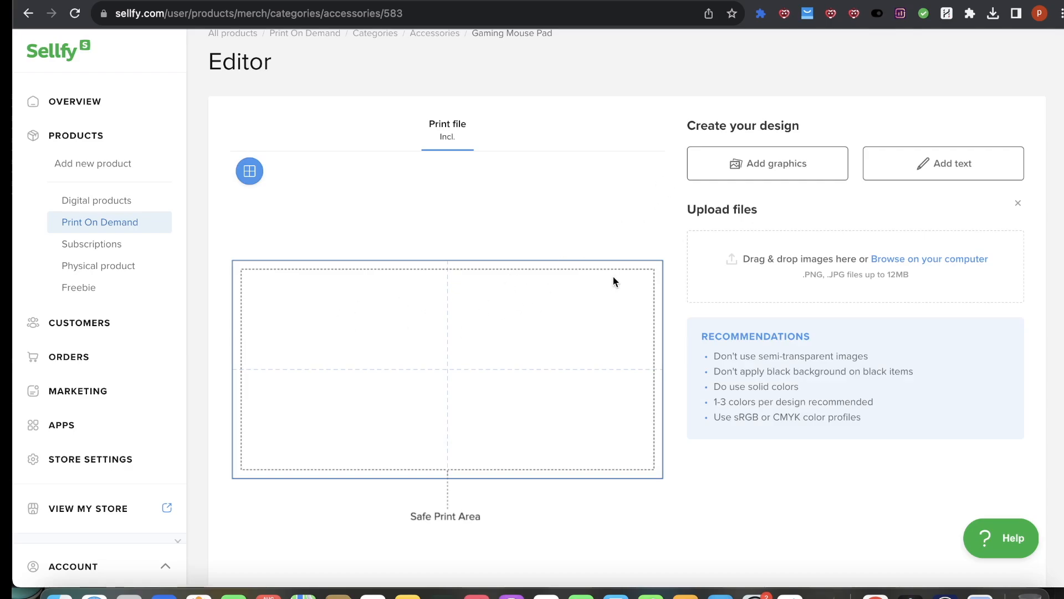
scroll(446, 437, "down", 1)
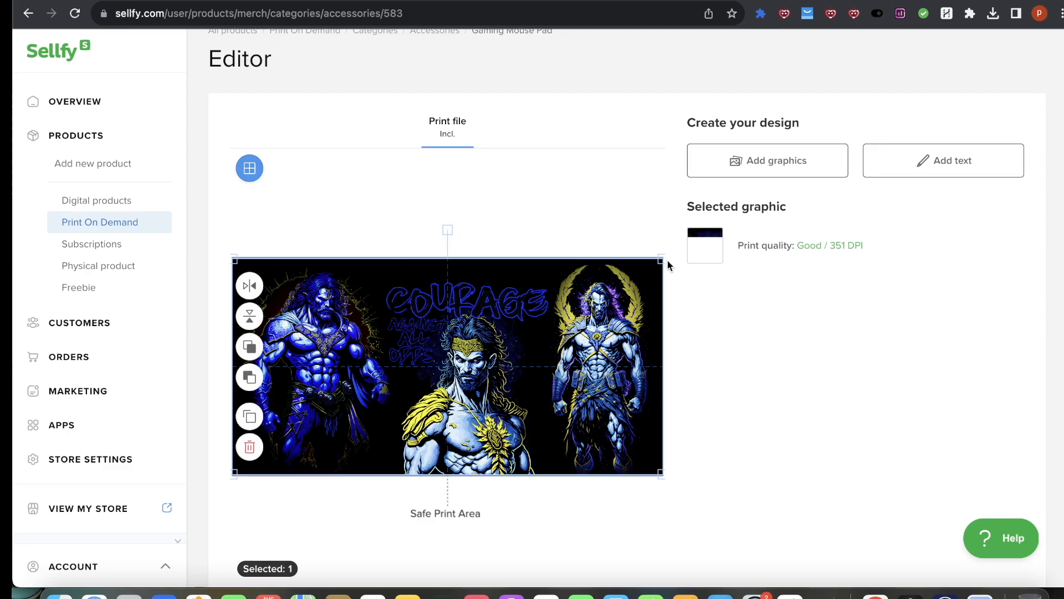
Step: Stretch the graphic to fill the whole print area and continue to the product details
left_click_drag(662, 258, 665, 256)
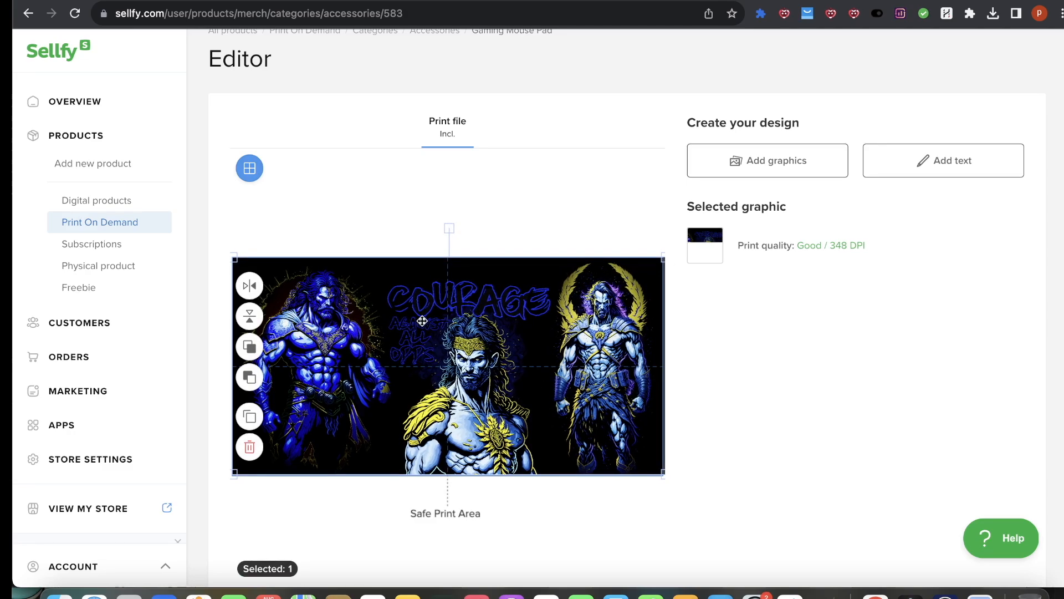
left_click_drag(557, 310, 555, 308)
left_click_drag(592, 371, 593, 368)
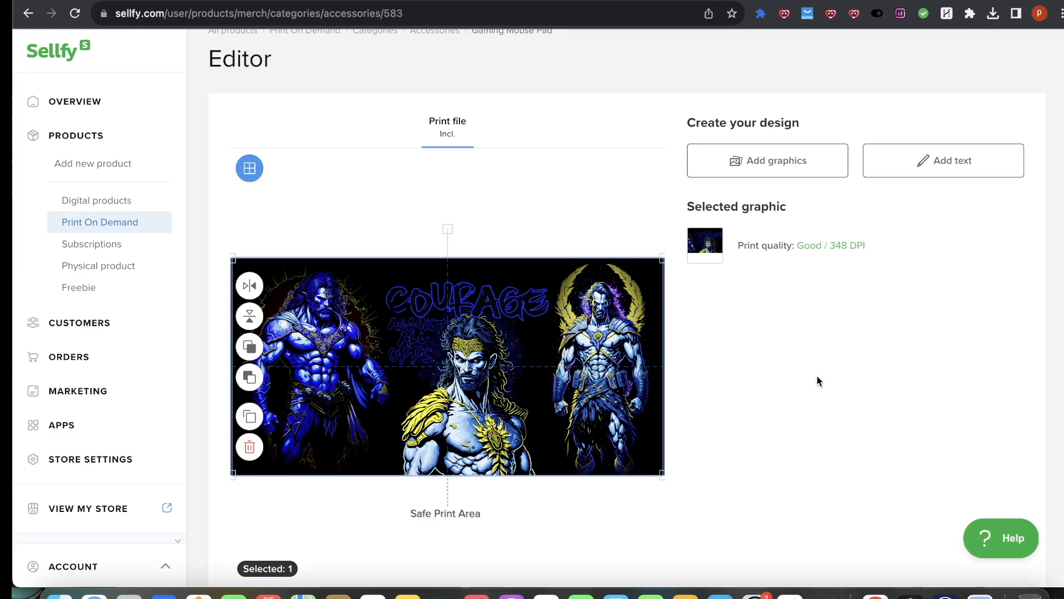
scroll(851, 352, "down", 5)
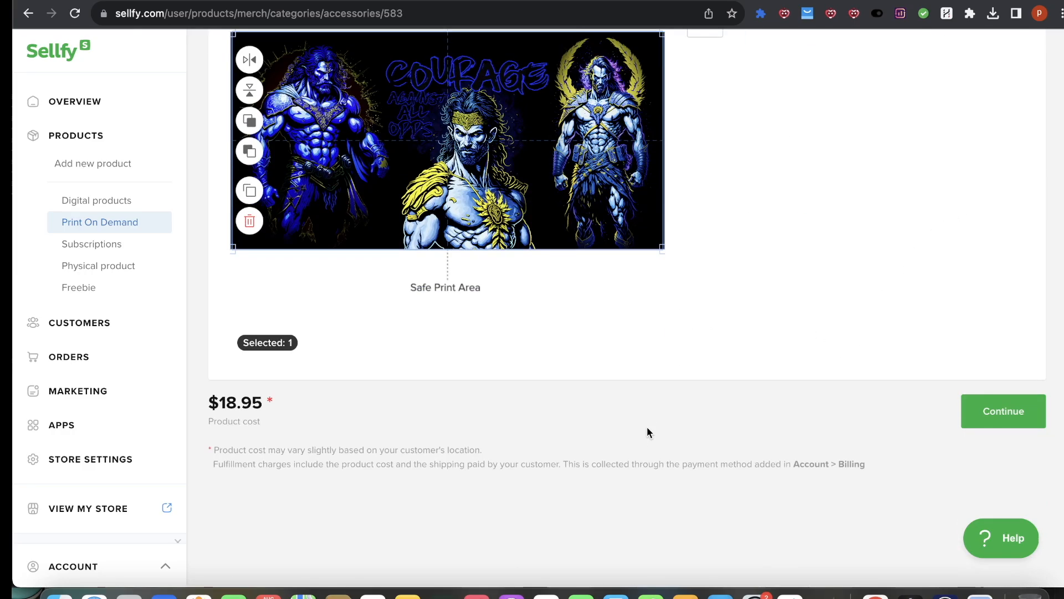
left_click(1005, 411)
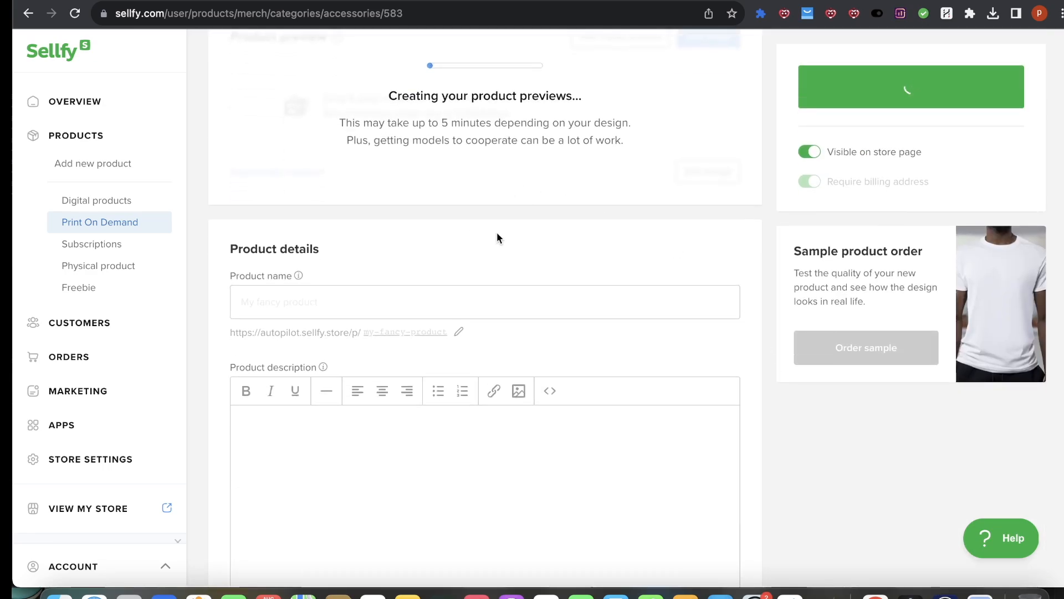
Step: Name the product Greek God Collab Dest Mat
scroll(486, 199, "down", 5)
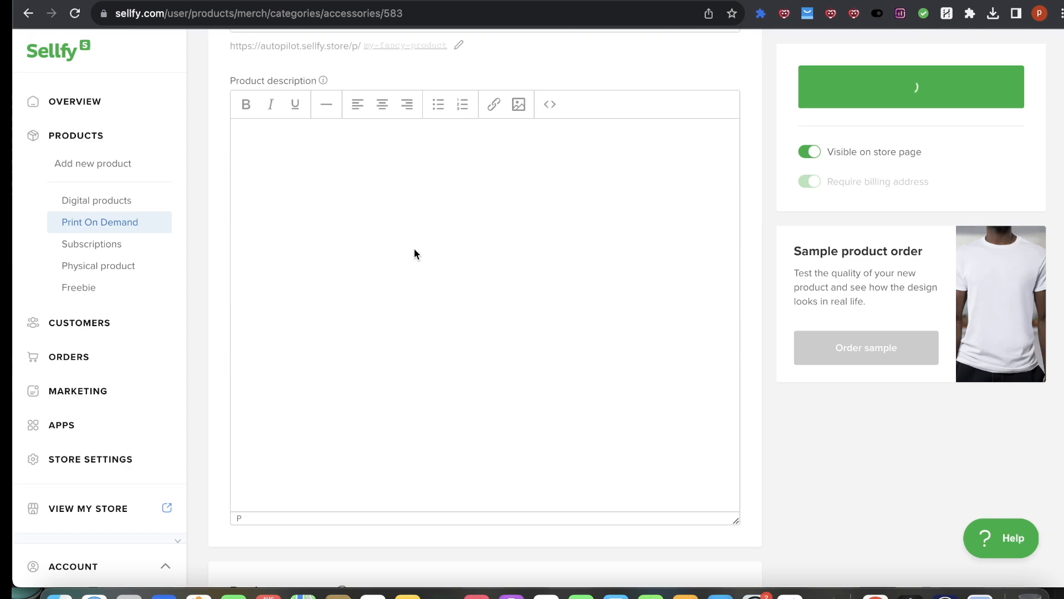
scroll(464, 261, "up", 5)
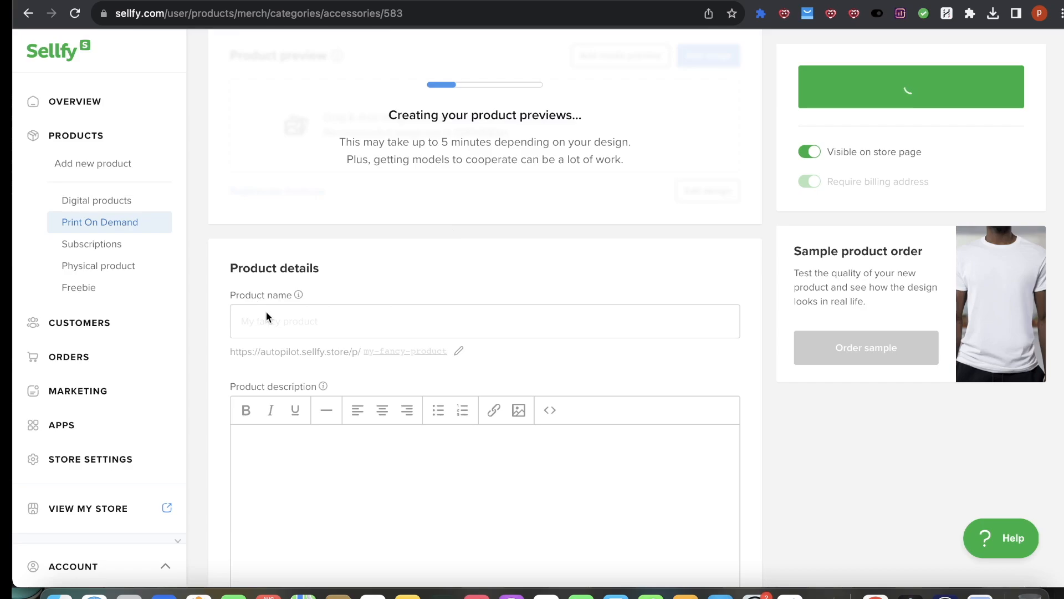
scroll(349, 465, "down", 2)
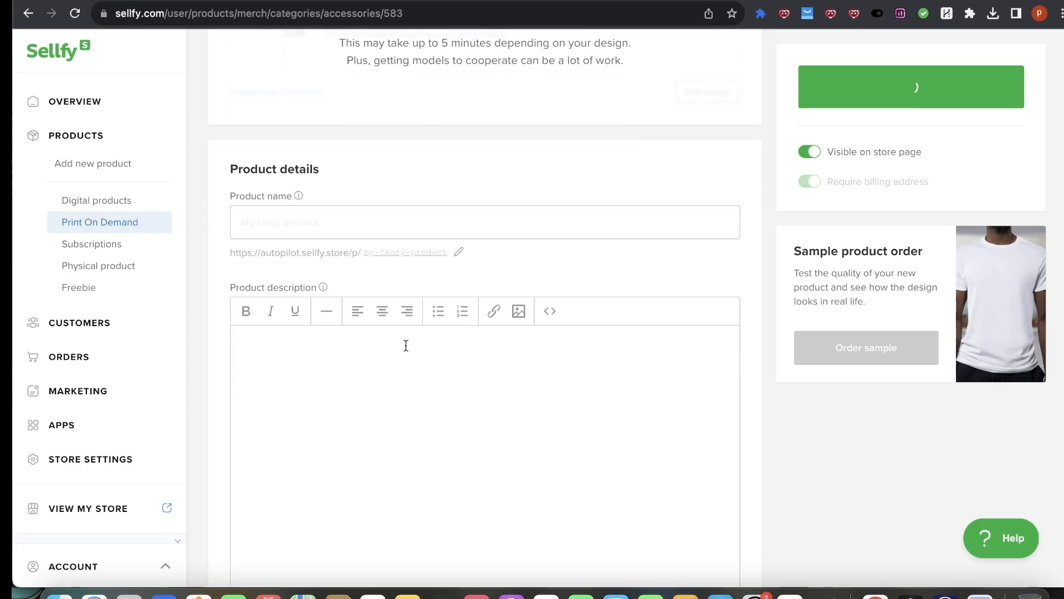
scroll(391, 233, "up", 1)
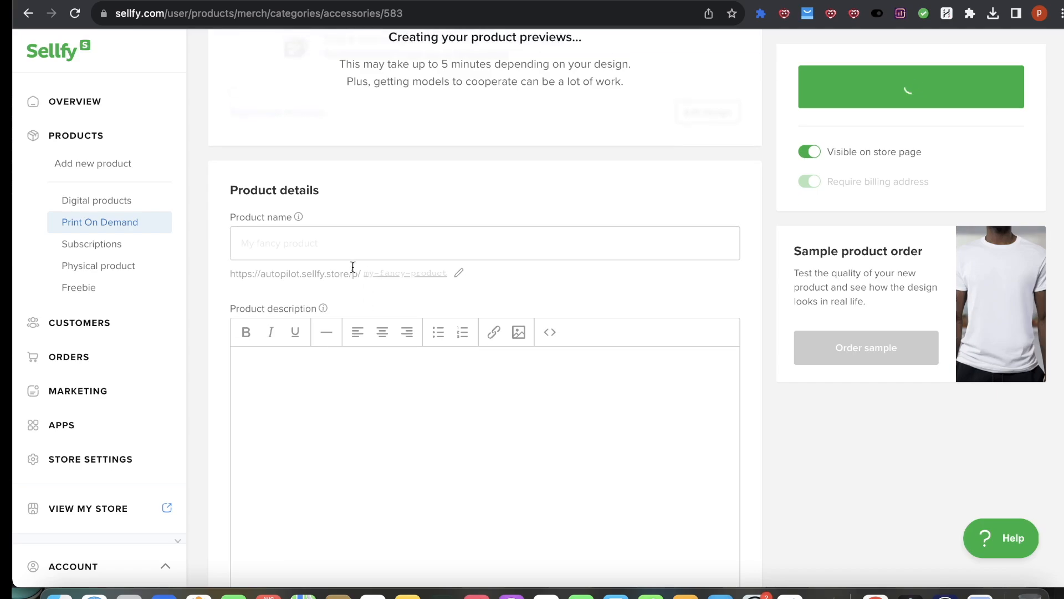
scroll(350, 269, "up", 4)
left_click(270, 356)
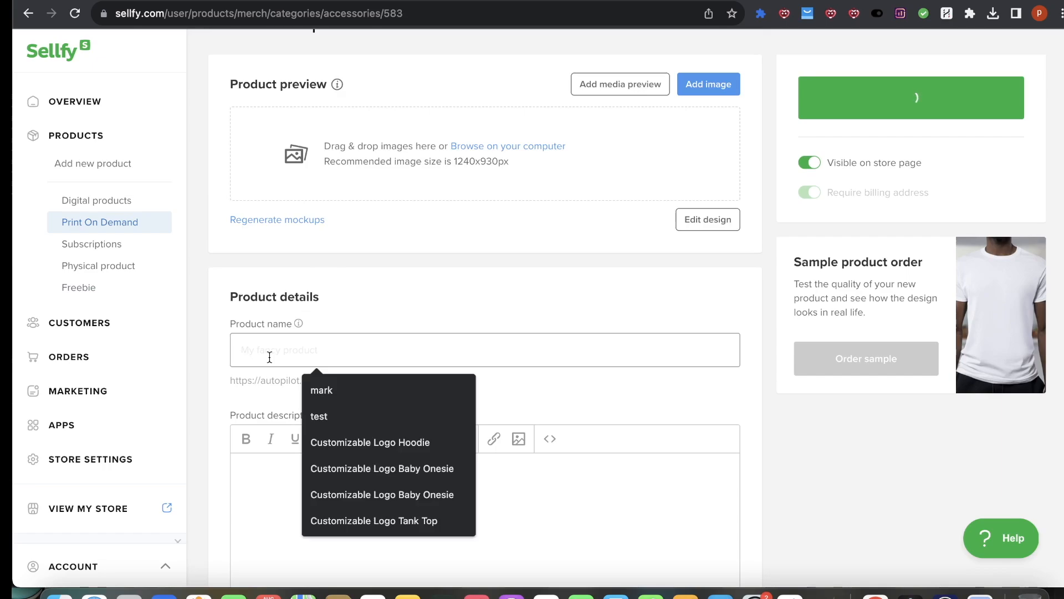
type("Greek C")
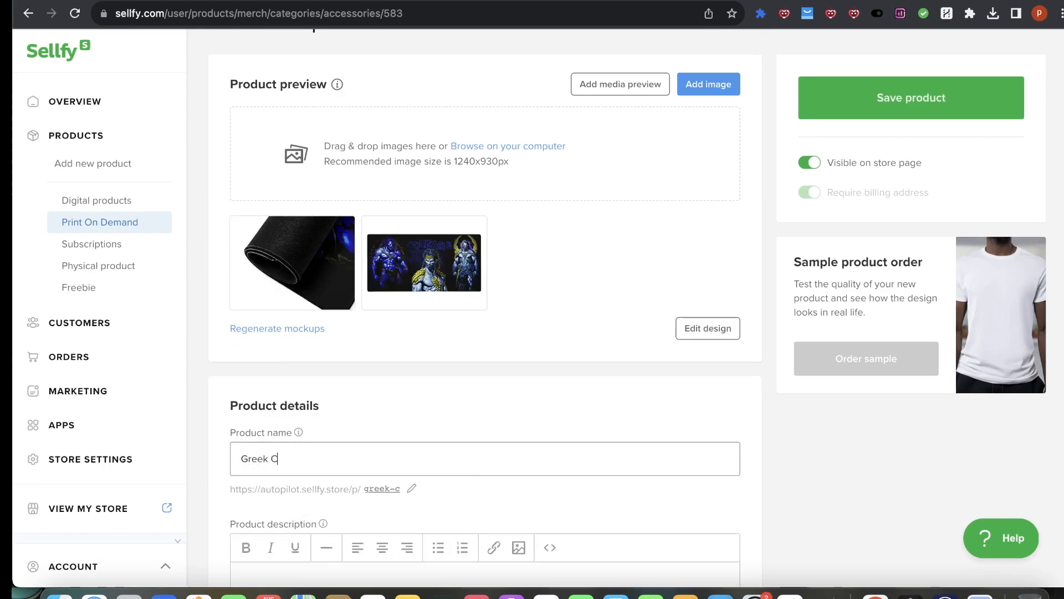
key("BackSpace")
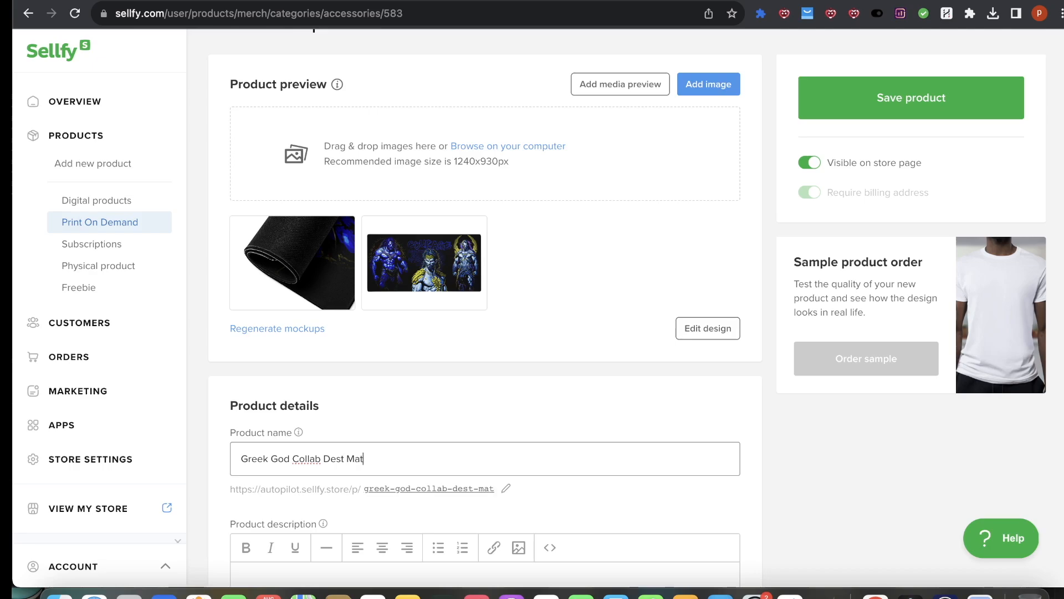
right_click(307, 453)
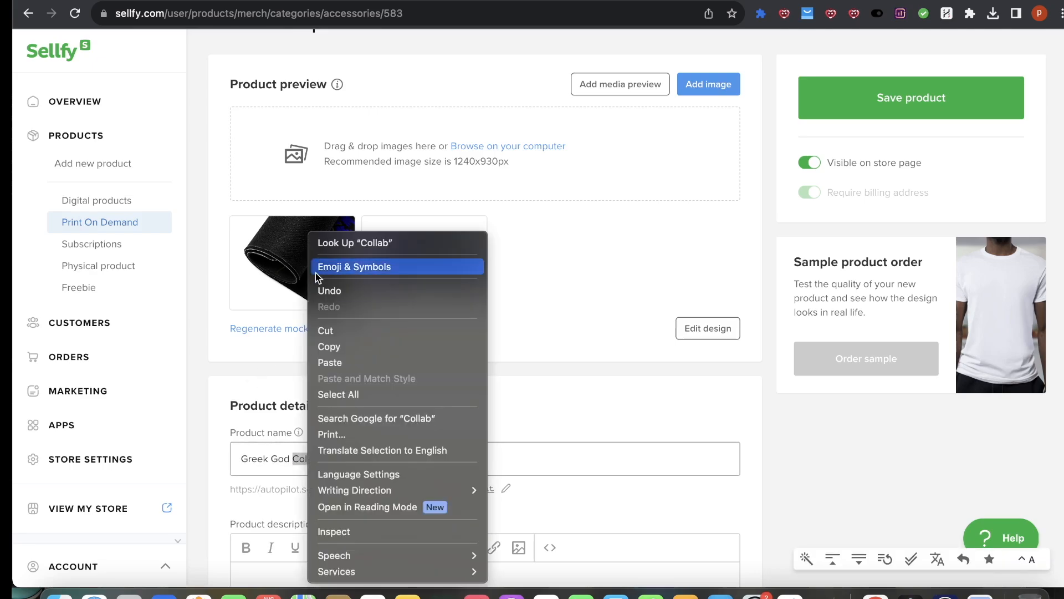
left_click(706, 444)
Step: Open the generated mockups in full-screen view and browse through each of them
scroll(613, 360, "down", 7)
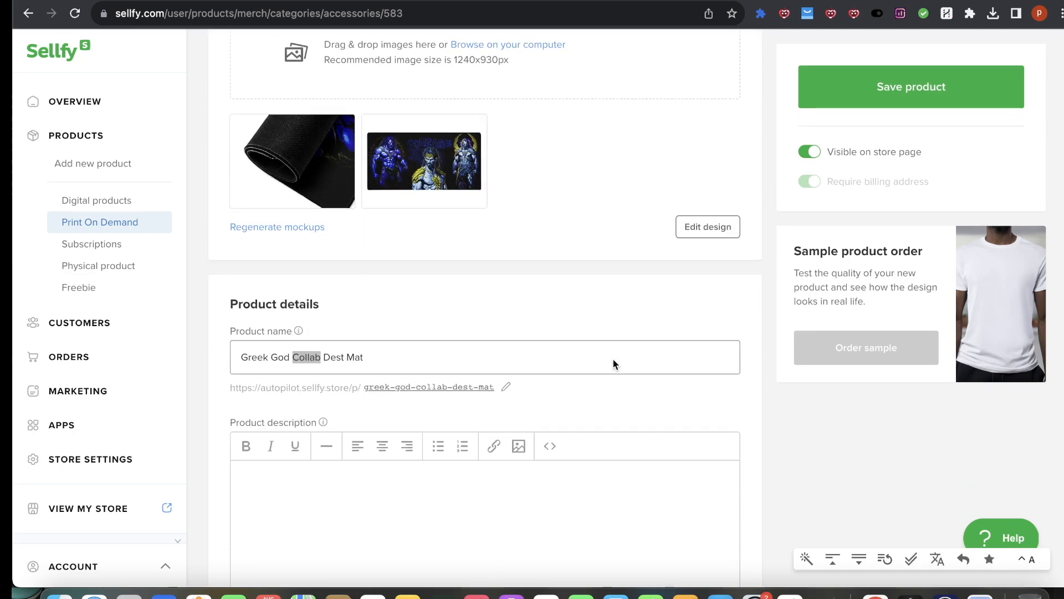
scroll(613, 361, "up", 8)
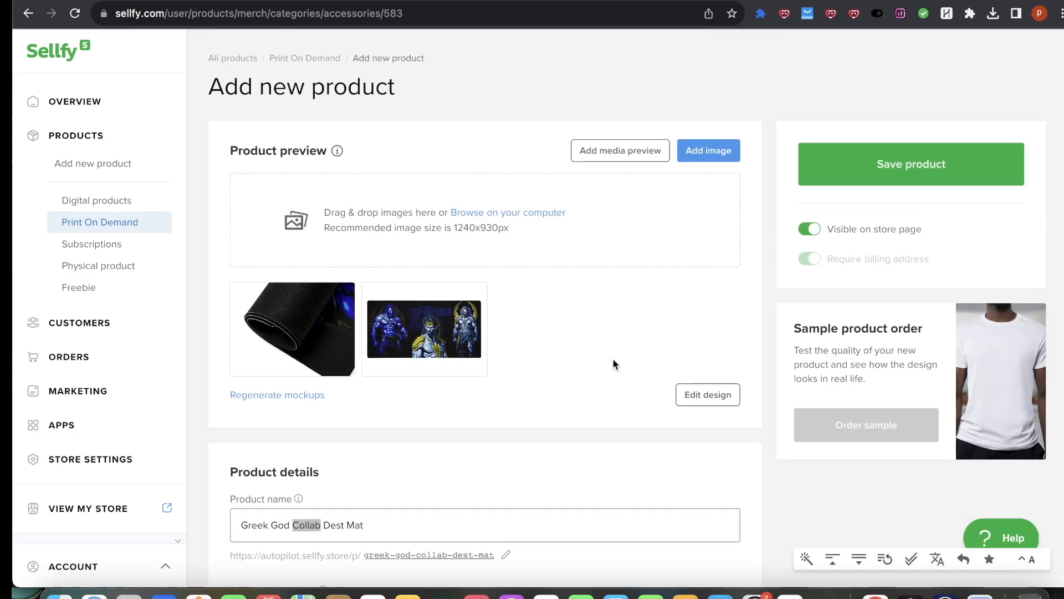
left_click(442, 303)
left_click(448, 295)
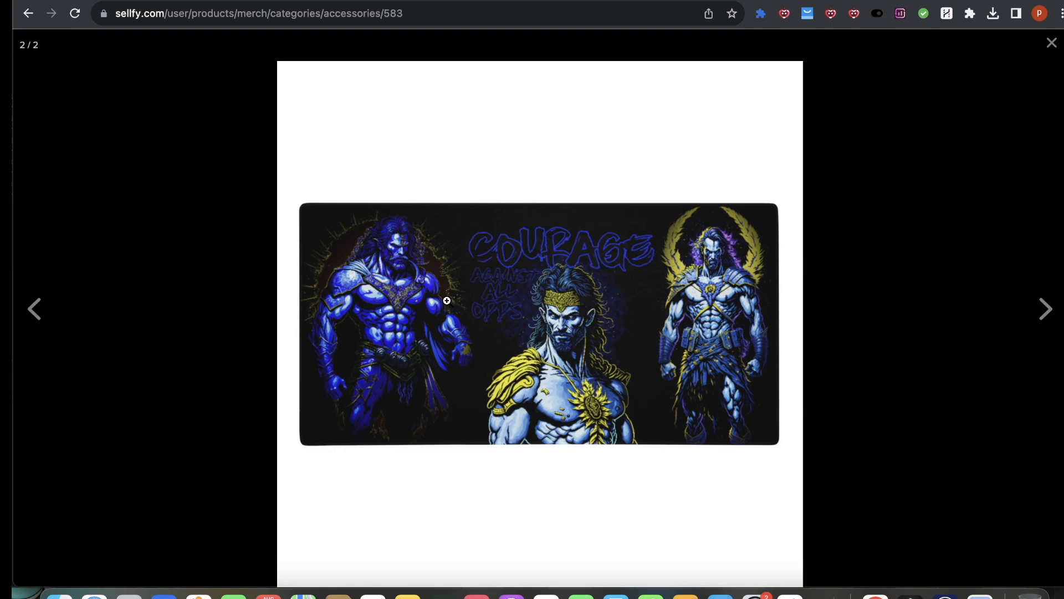
left_click(492, 300)
left_click(388, 256)
left_click(868, 260)
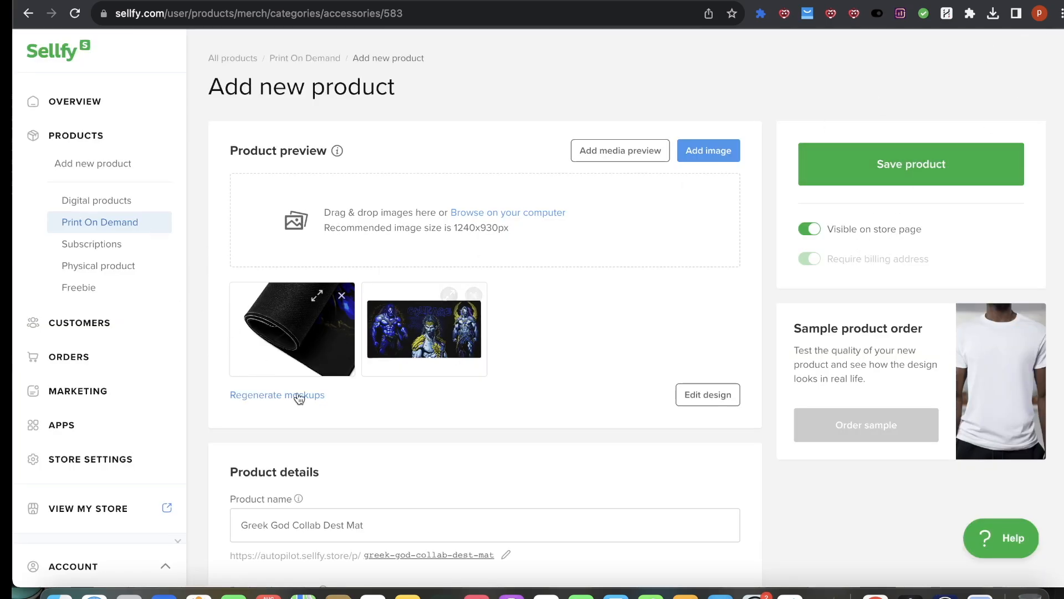
scroll(471, 406, "down", 3)
mouse_move(425, 218)
left_click(448, 193)
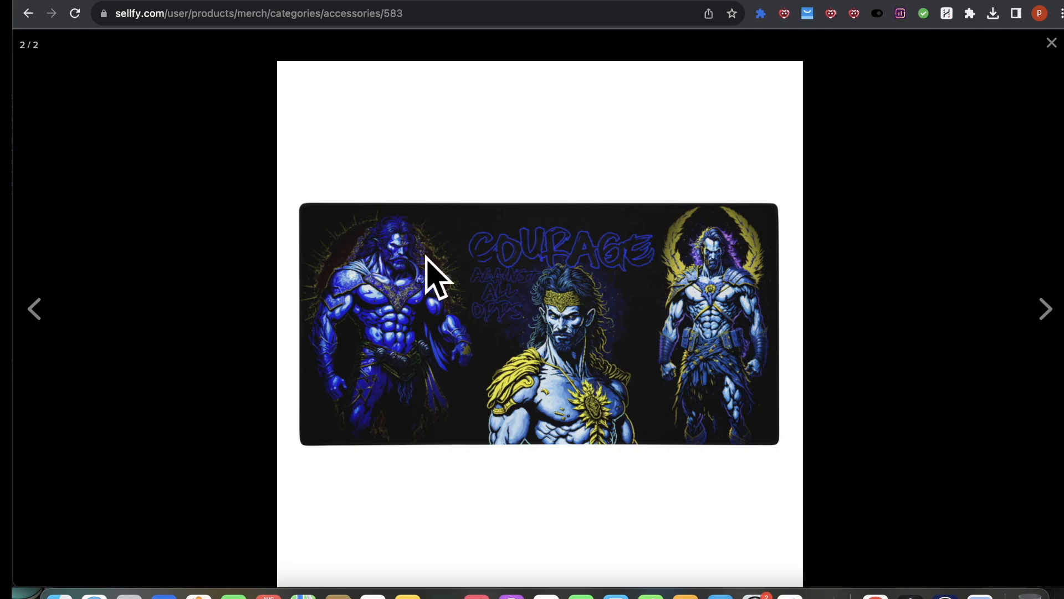
left_click(34, 308)
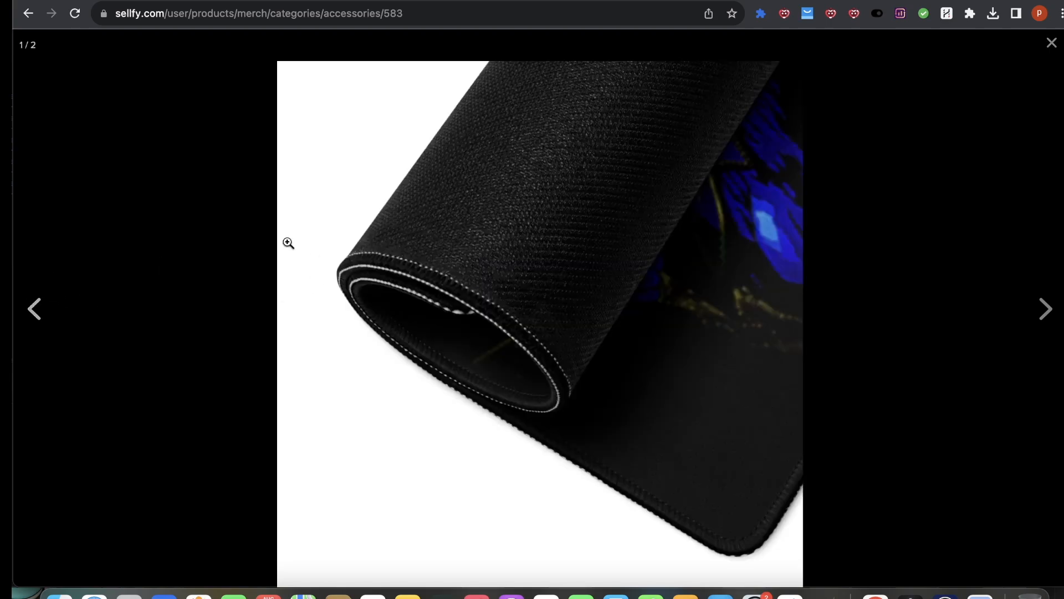
left_click(1057, 327)
left_click(1052, 44)
Step: Save the new desk mat product
left_click(920, 88)
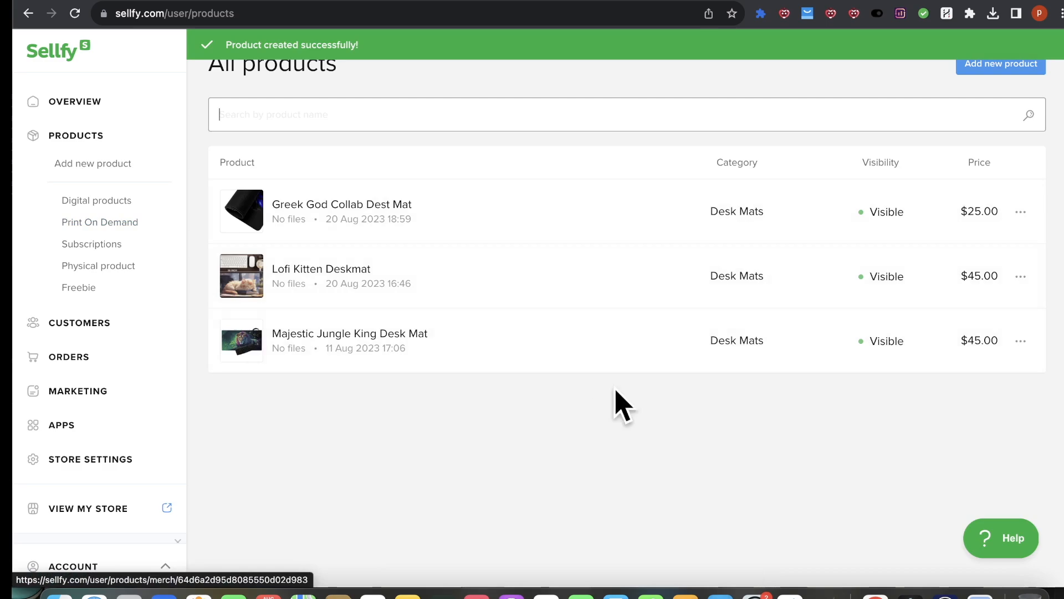
left_click(312, 210)
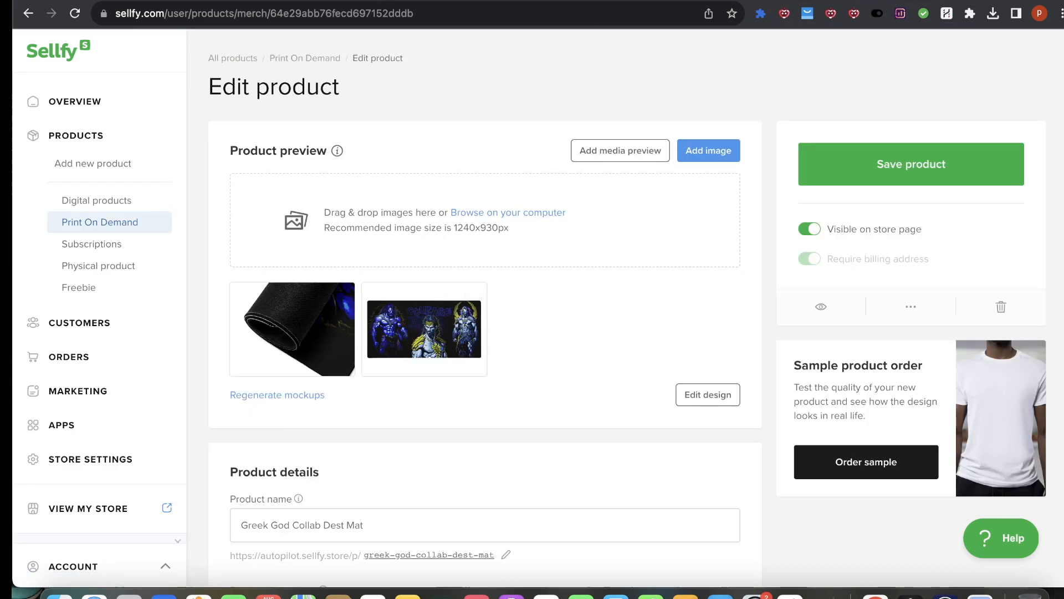
left_click(232, 2)
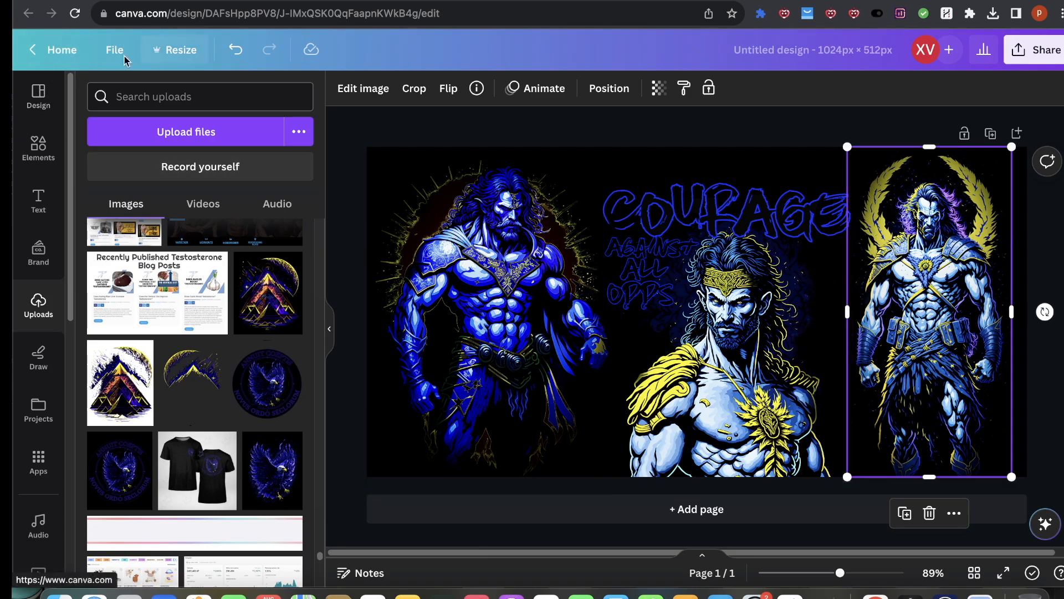
left_click(944, 589)
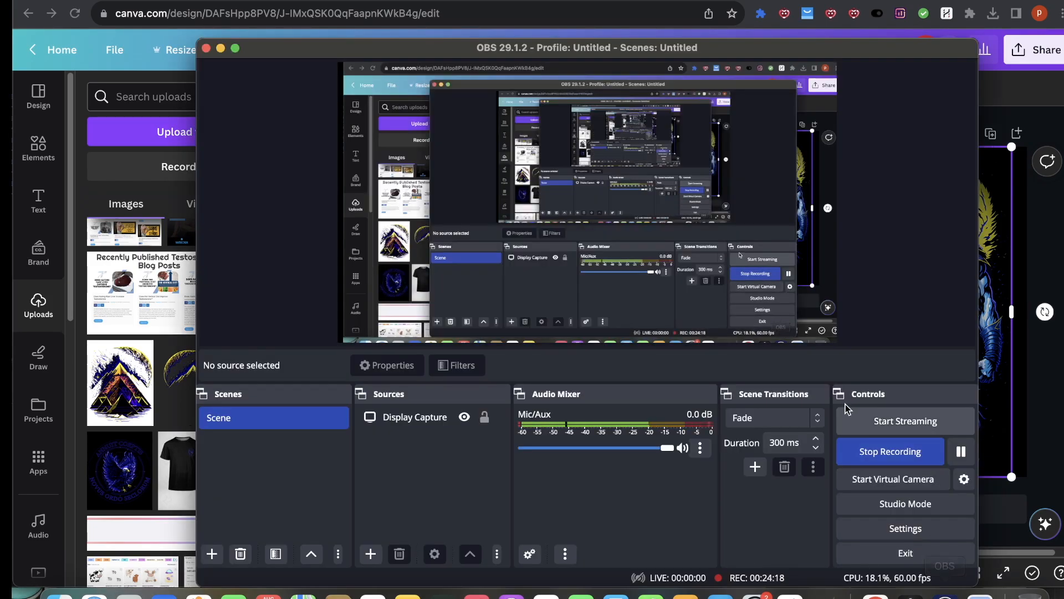
left_click(958, 449)
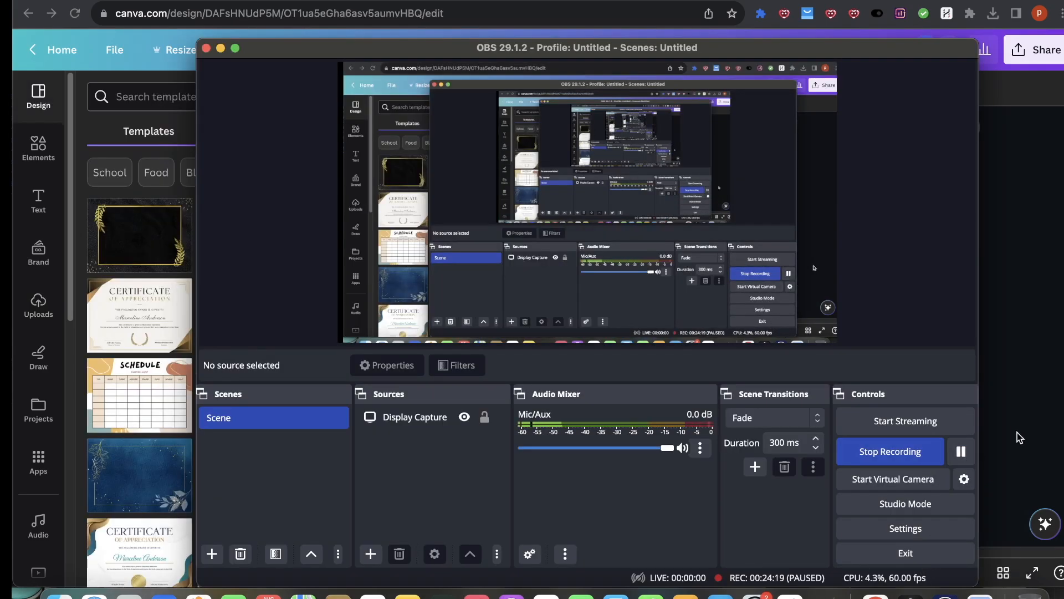
left_click(1020, 430)
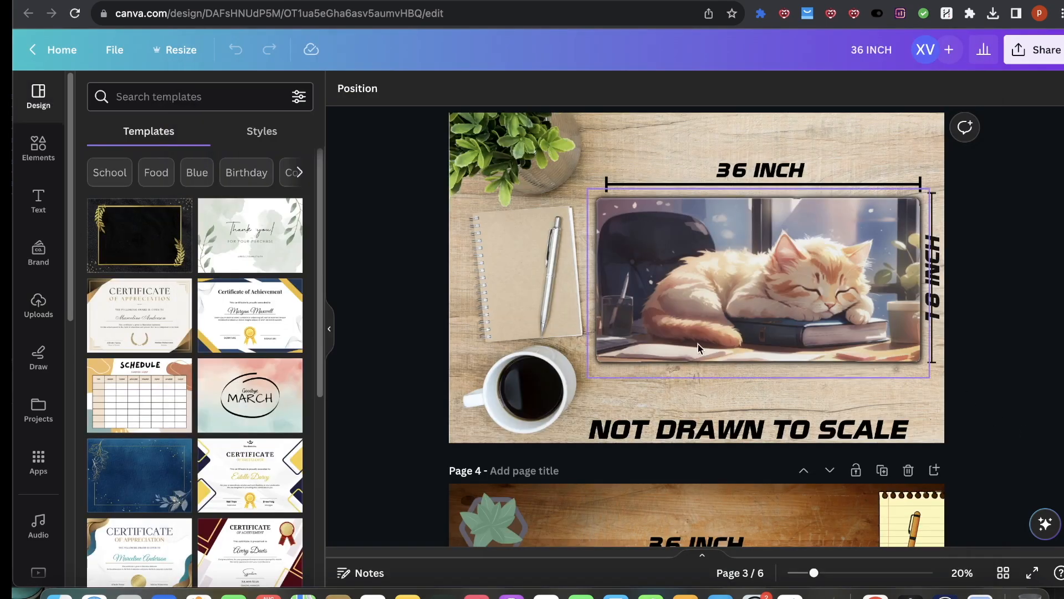
Step: Delete the cat image from the desk mat mockup on page 4
scroll(697, 344, "up", 10)
scroll(684, 346, "down", 15)
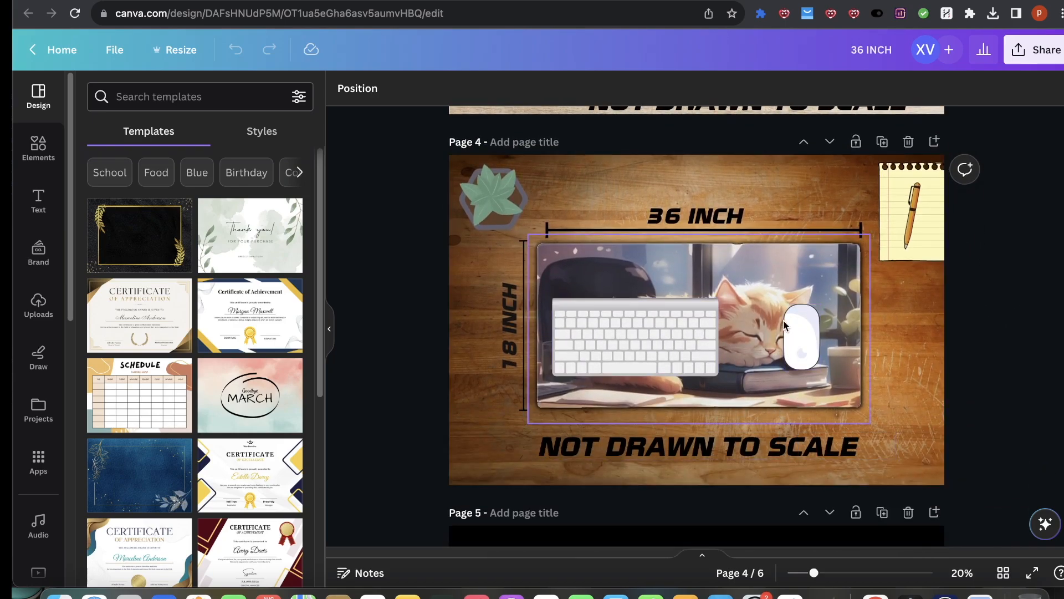
left_click(809, 260)
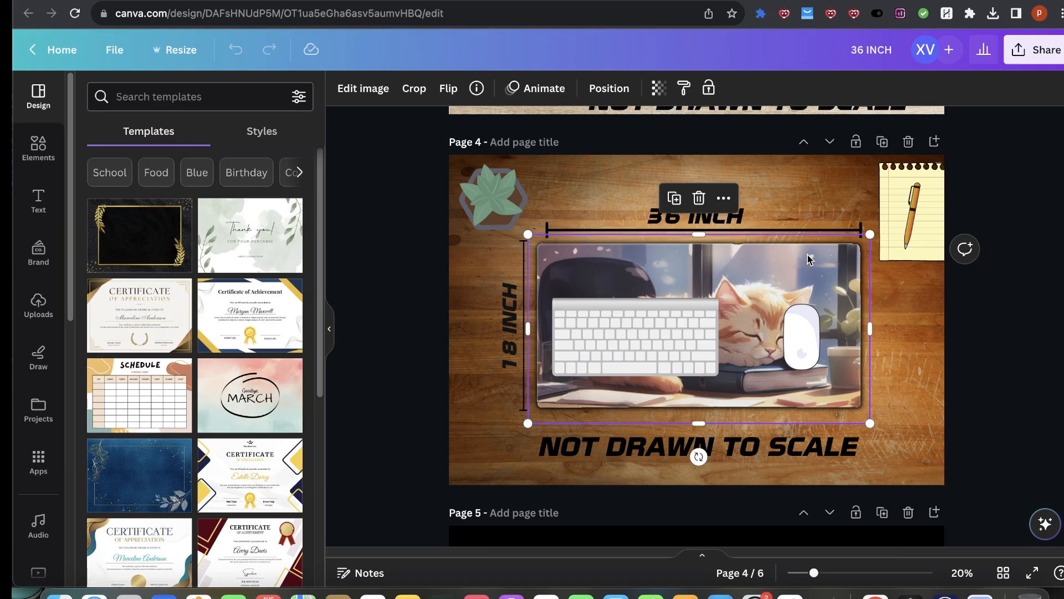
key("Delete")
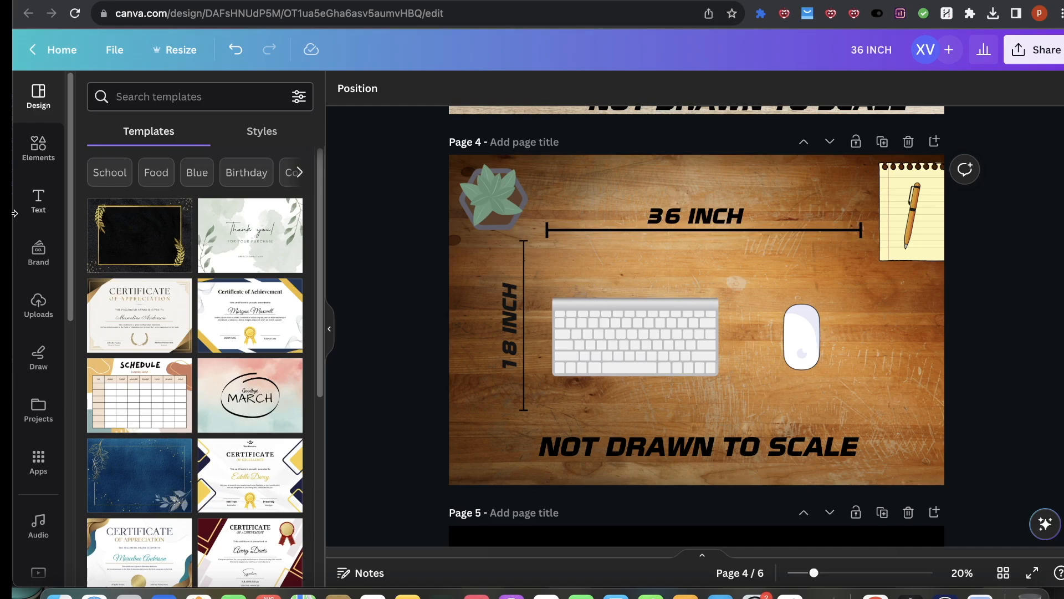
Step: Upload the GREEK GODS.jpeg design from the desktop into the uploads library
left_click(39, 304)
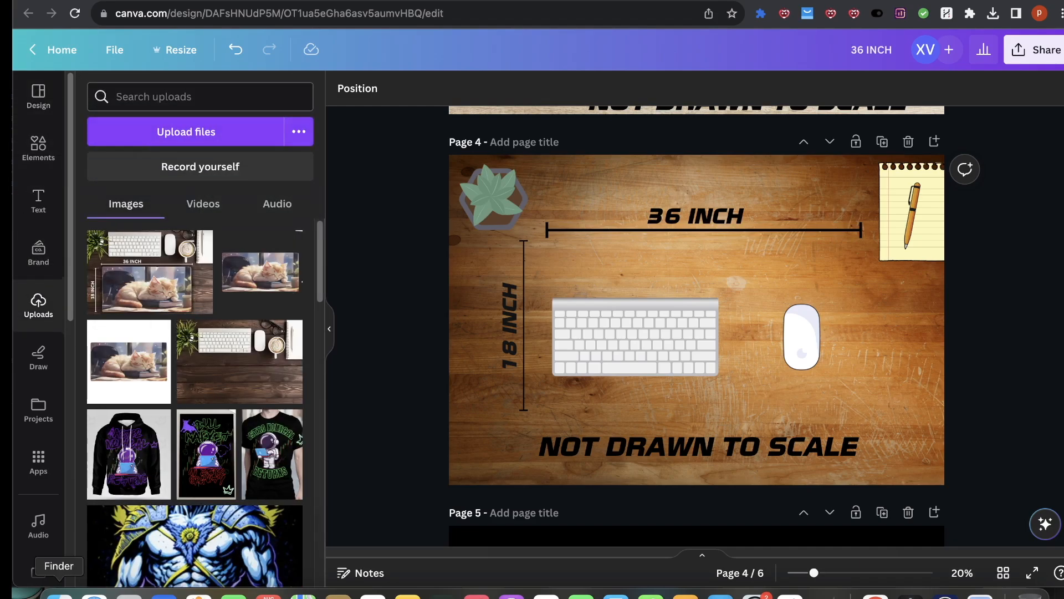
left_click(58, 595)
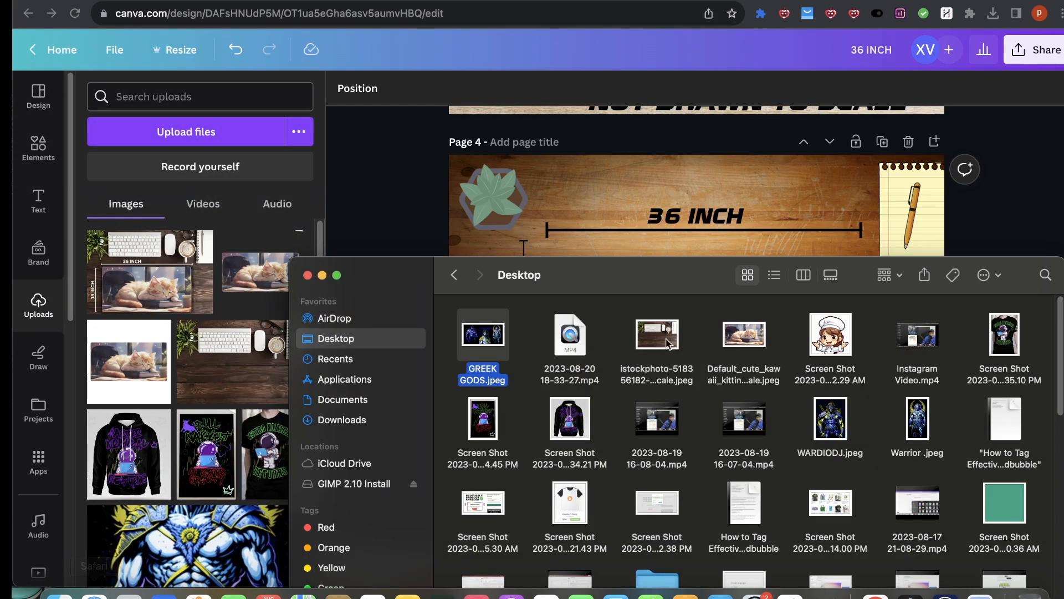
left_click(349, 420)
left_click_drag(495, 332, 234, 284)
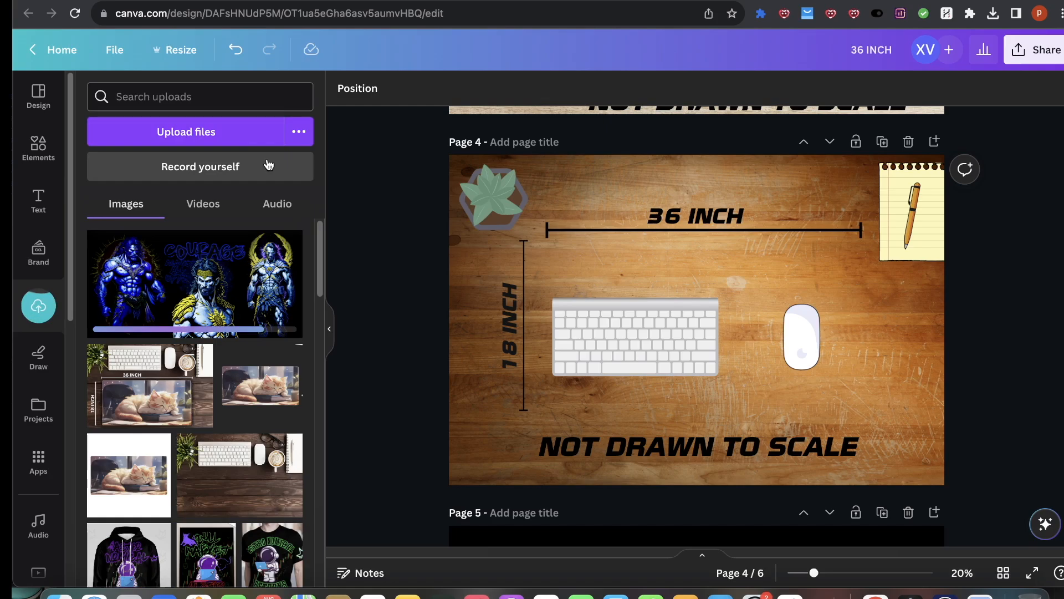
Step: Switch to the Sellfy product page and view the desk mat mockup images full-screen
key("ctrl+Tab")
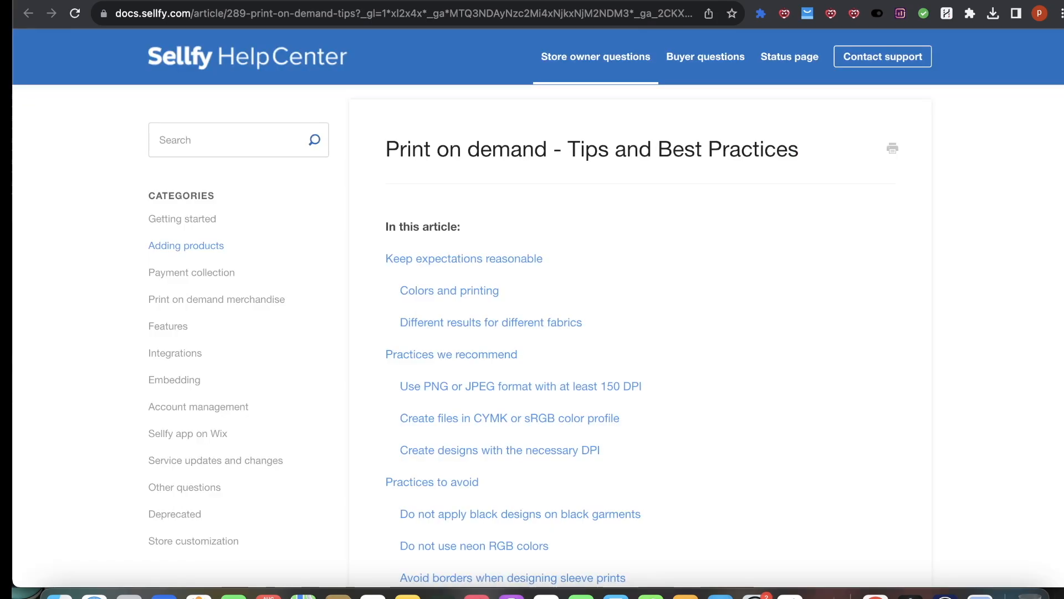
key("ctrl+Tab")
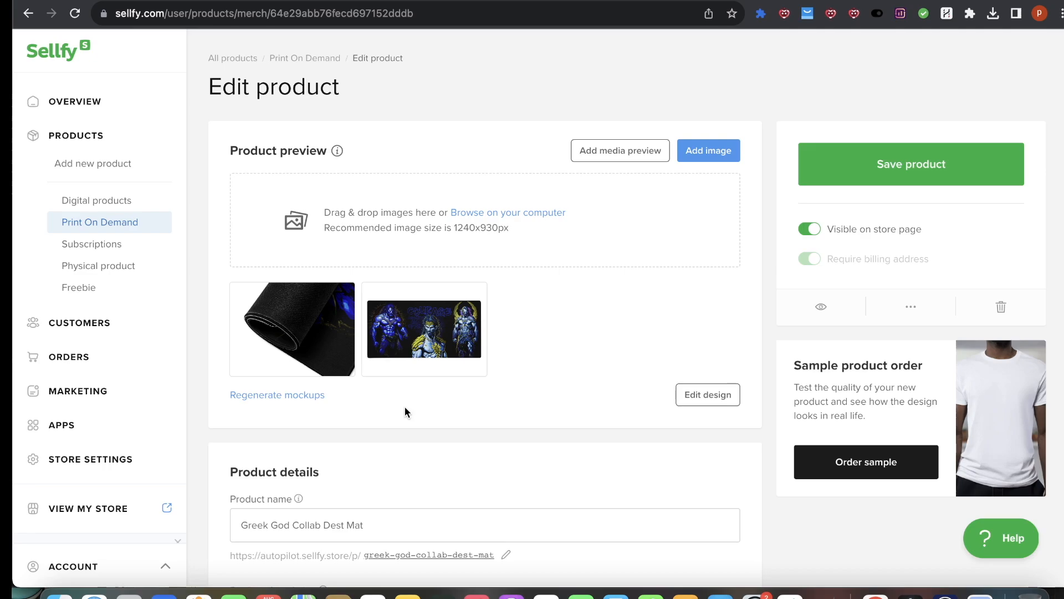
left_click(448, 301)
left_click(608, 301)
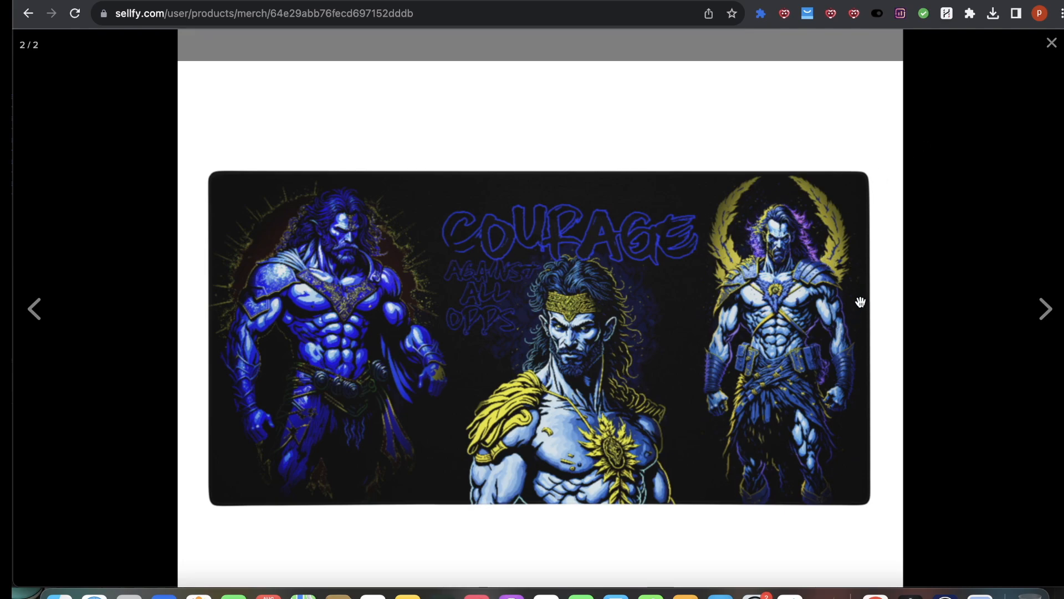
left_click(1052, 41)
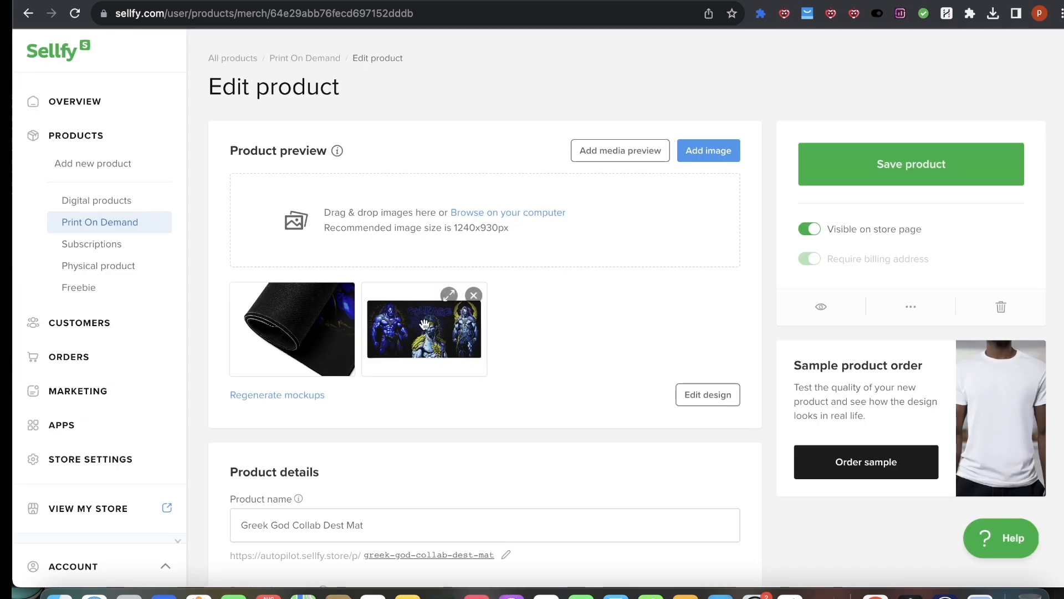
left_click(446, 295)
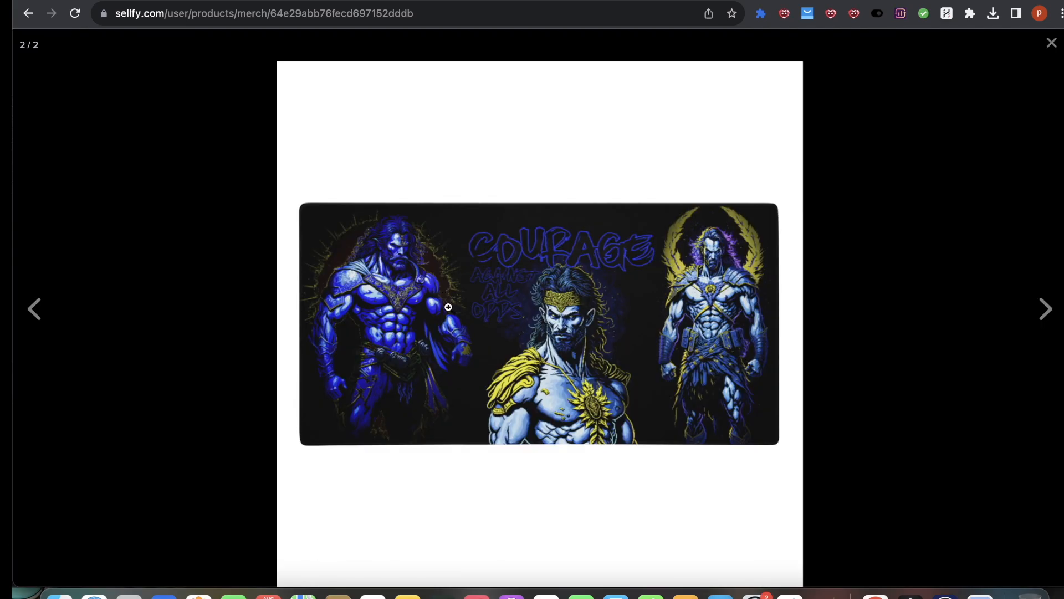
left_click(619, 265)
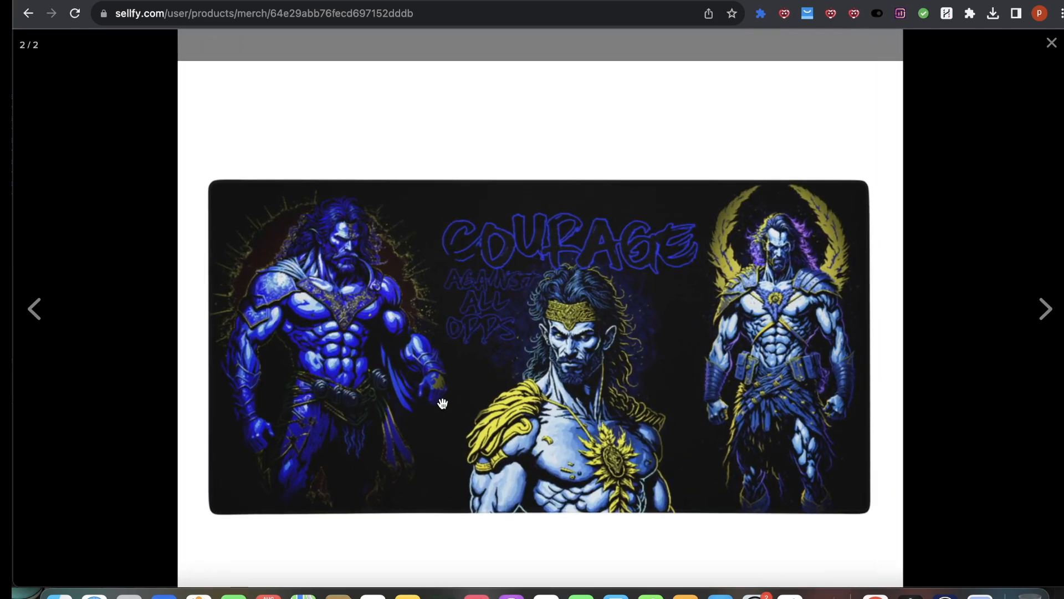
left_click(1051, 45)
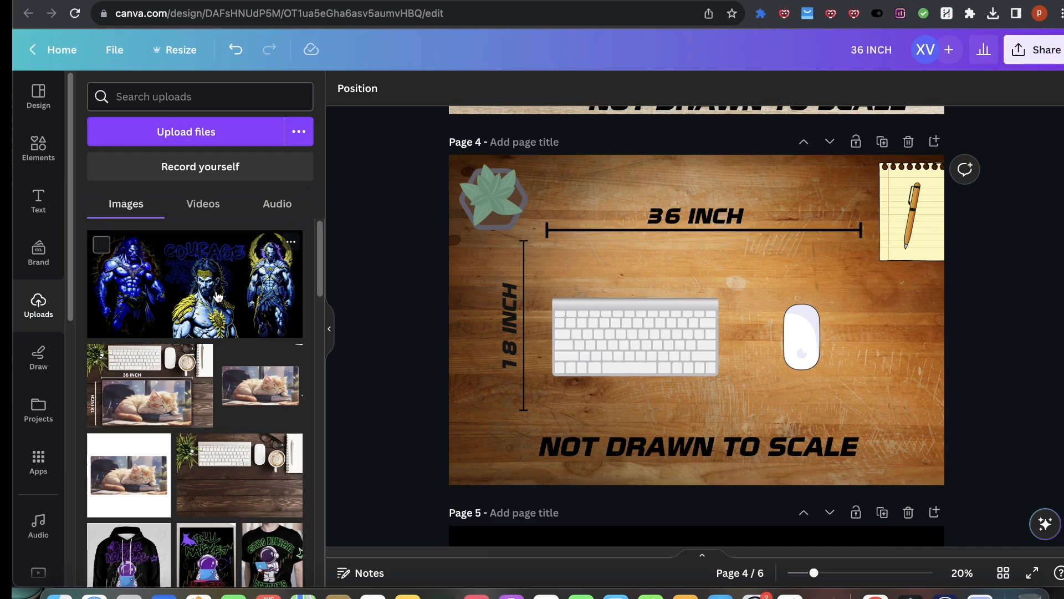
left_click(194, 283)
left_click_drag(710, 269, 717, 277)
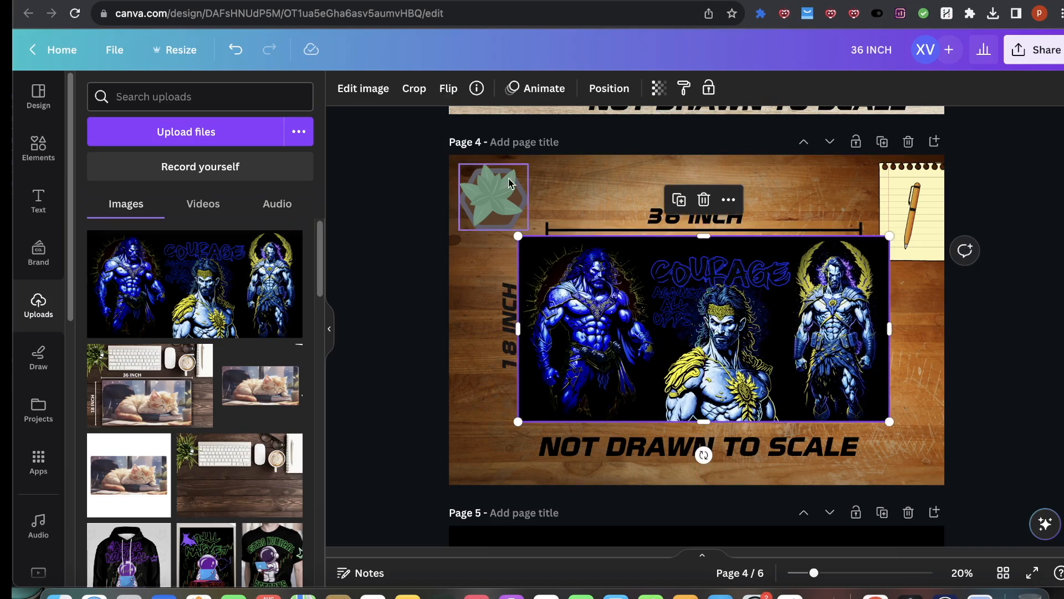
key("Delete")
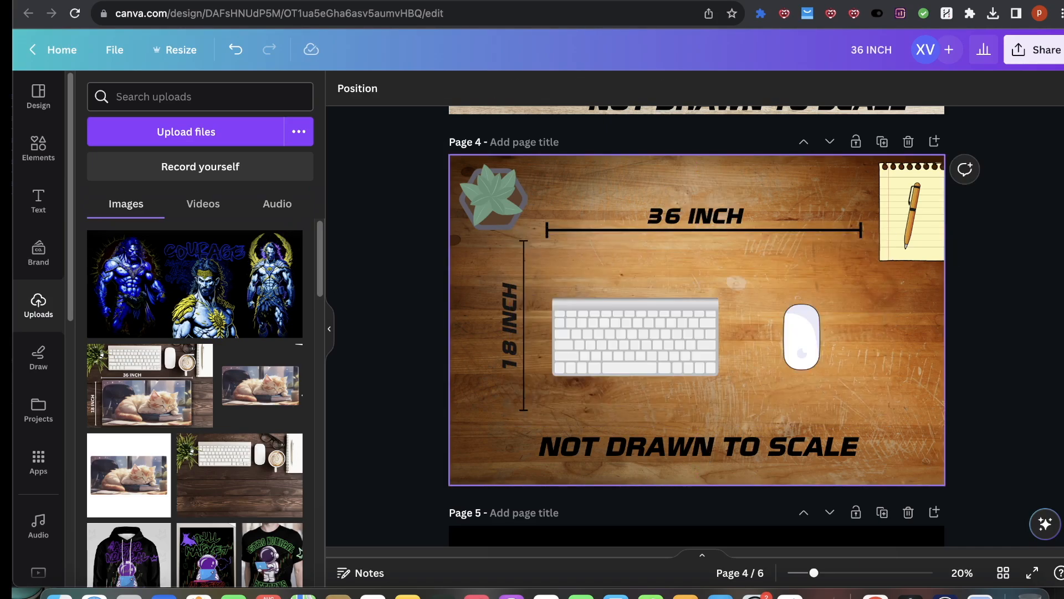
Step: Search elements for frame and place a rectangular frame sized to fill the mat area on page 4
left_click(55, 151)
left_click(124, 94)
type("frame")
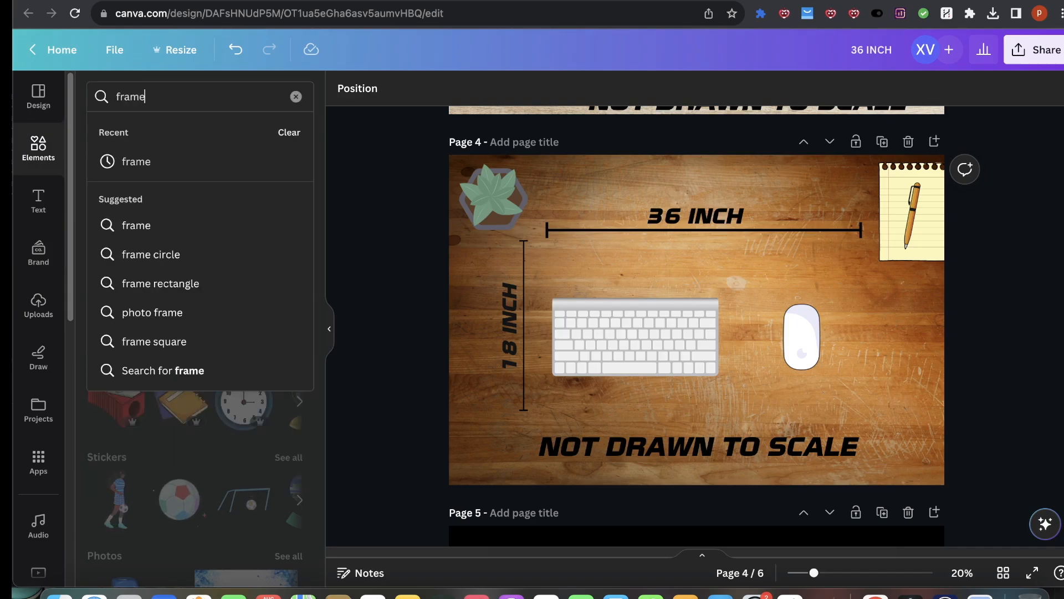
key("Return")
left_click(289, 213)
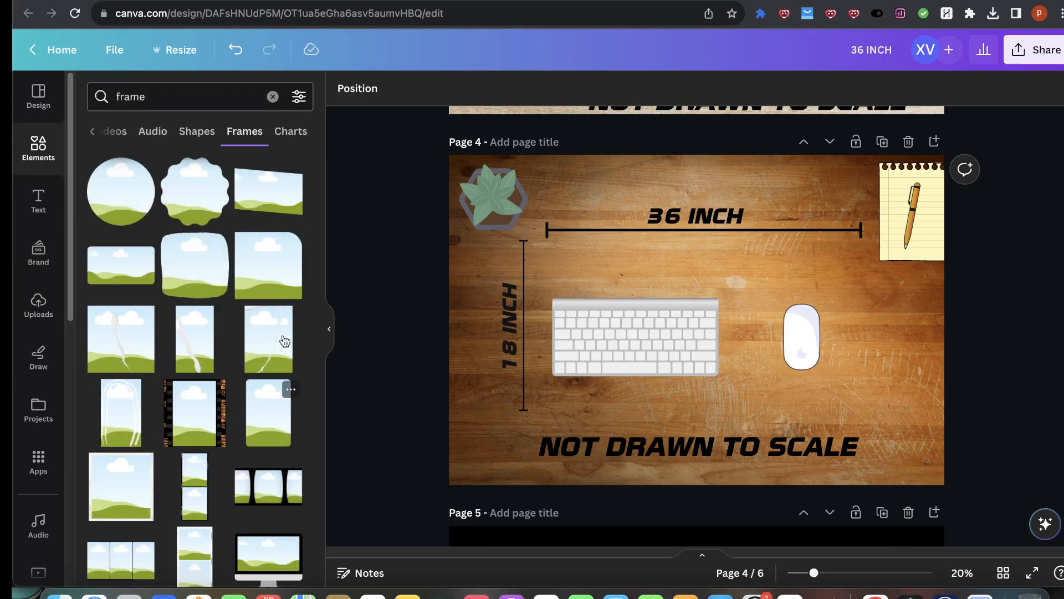
left_click(119, 269)
left_click_drag(703, 294, 678, 293)
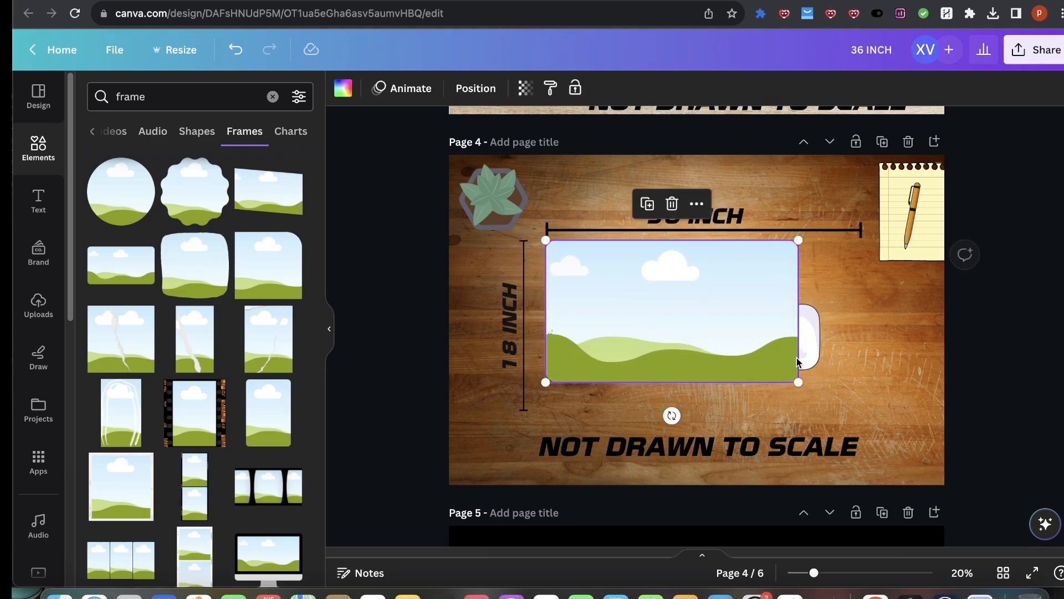
left_click_drag(796, 391, 870, 417)
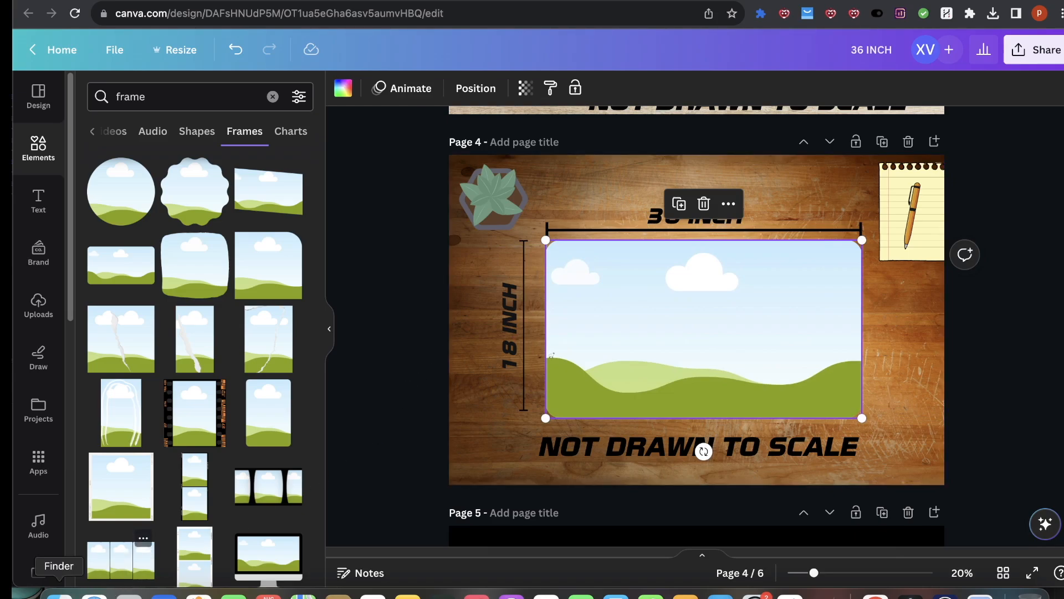
Step: Fill the rectangular frame with the uploaded Greek gods image
left_click(59, 595)
left_click(369, 204)
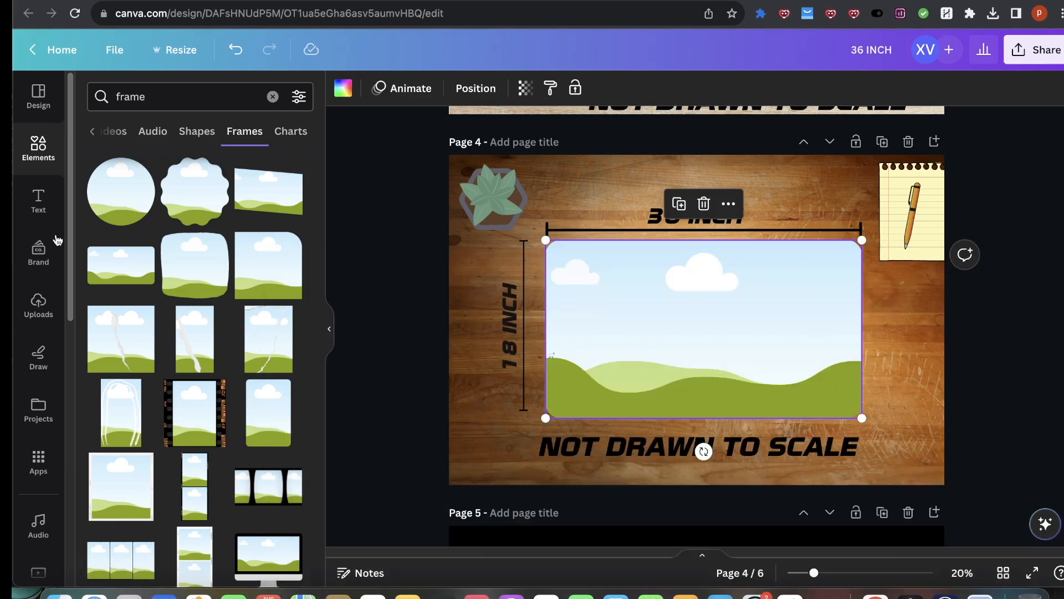
left_click(38, 304)
left_click_drag(161, 299, 785, 371)
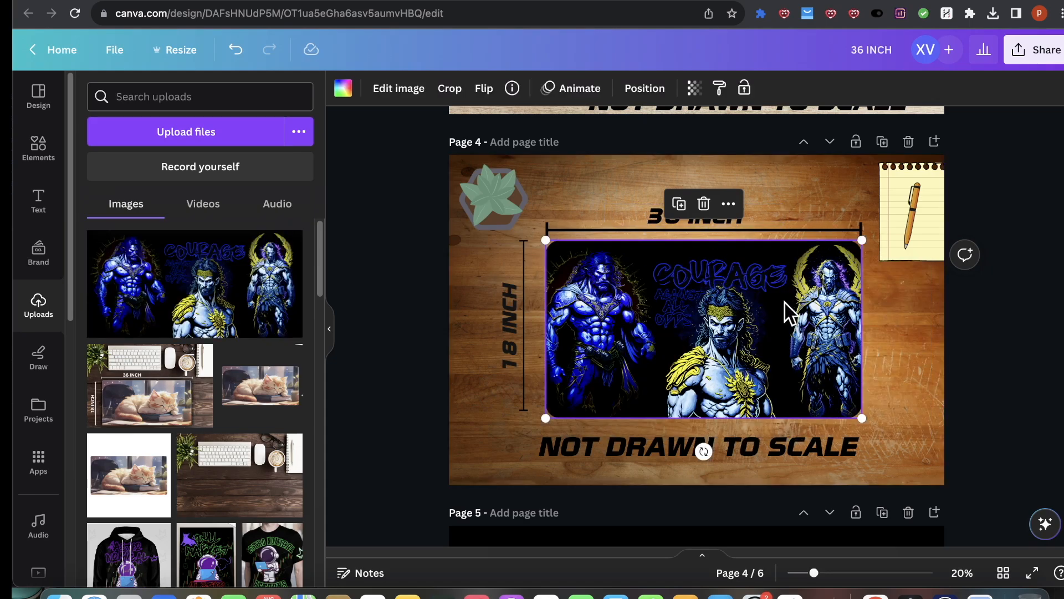
Step: Adjust the crop of the Greek gods image inside the frame
double_click(789, 313)
left_click_drag(775, 309, 816, 286)
left_click(868, 241)
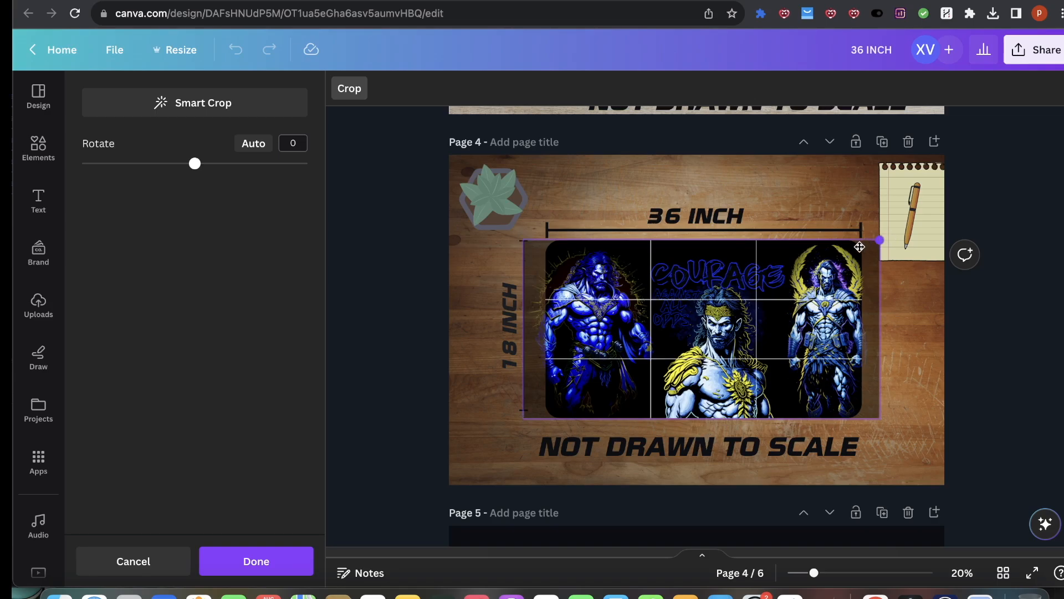
left_click(1007, 341)
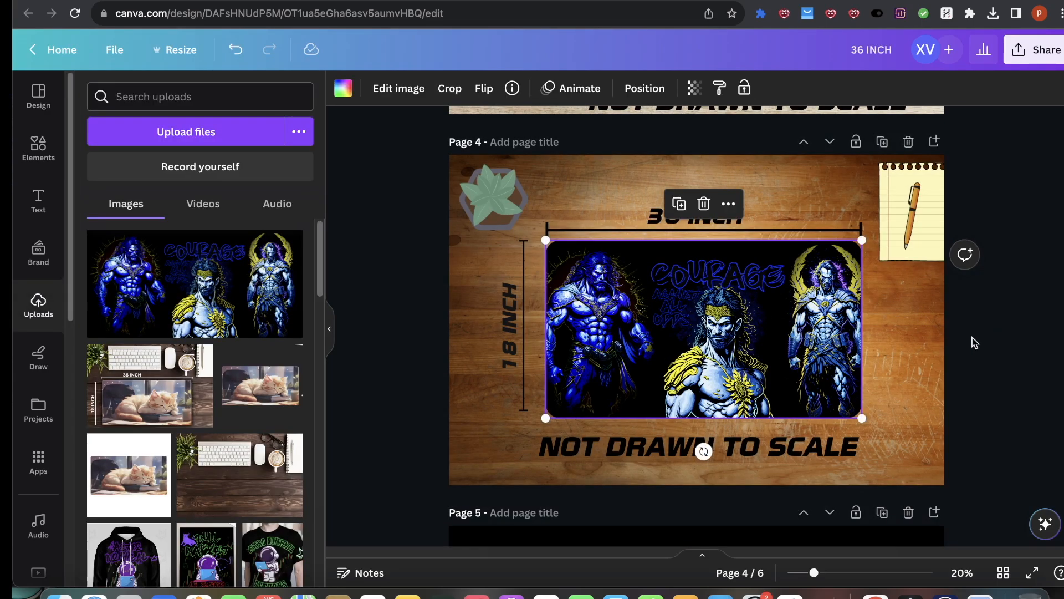
Step: Duplicate page 5 and delete all elements from the copied page
scroll(970, 339, "down", 5)
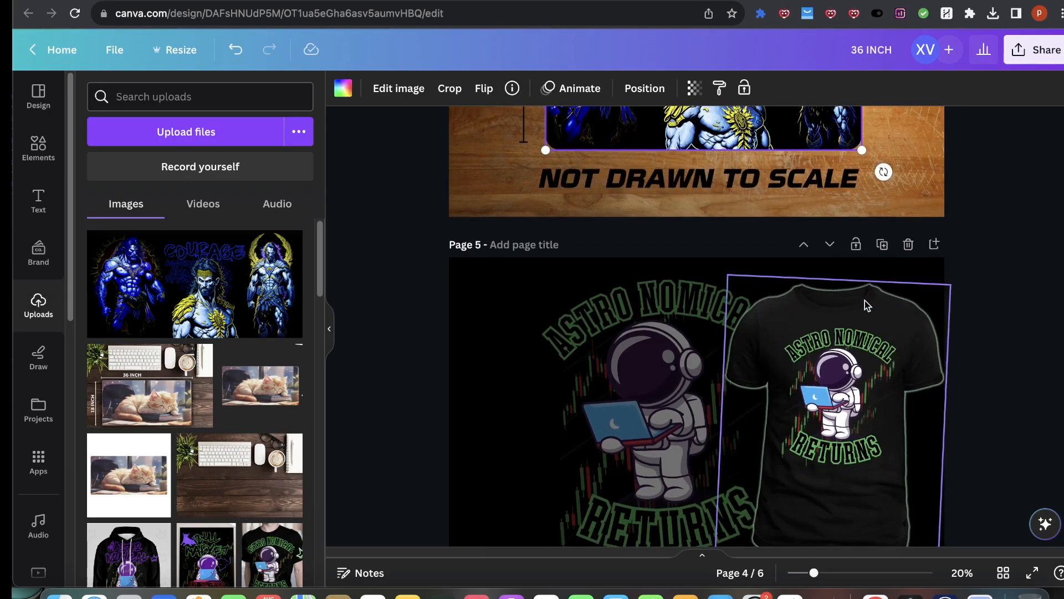
scroll(868, 333, "up", 5)
scroll(874, 363, "down", 2)
scroll(873, 399, "down", 2)
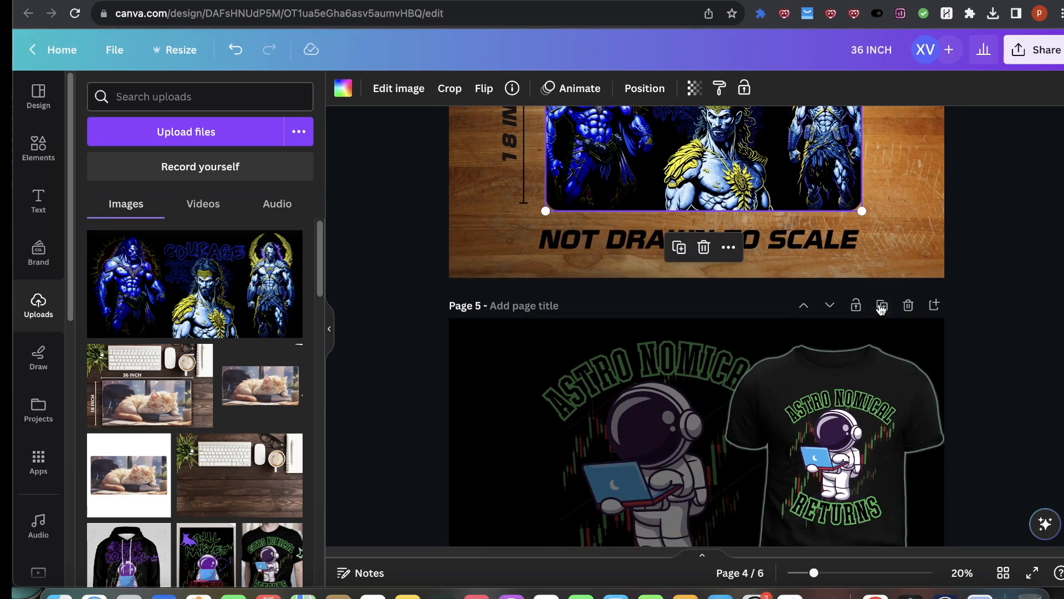
left_click(881, 305)
left_click_drag(1014, 215, 410, 311)
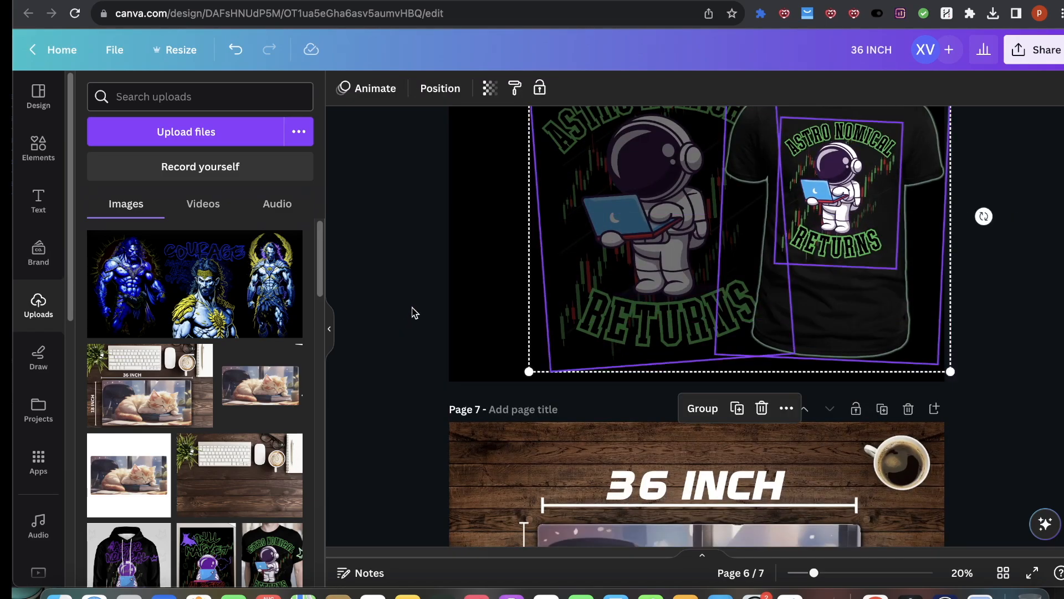
key("Delete")
Step: Add the Greek gods image to the blank page 6 and center it across the page
scroll(549, 294, "up", 1)
left_click(195, 283)
left_click_drag(881, 175, 962, 152)
left_click_drag(783, 236, 749, 226)
left_click(986, 277)
left_click_drag(775, 293, 769, 294)
scroll(964, 249, "up", 1)
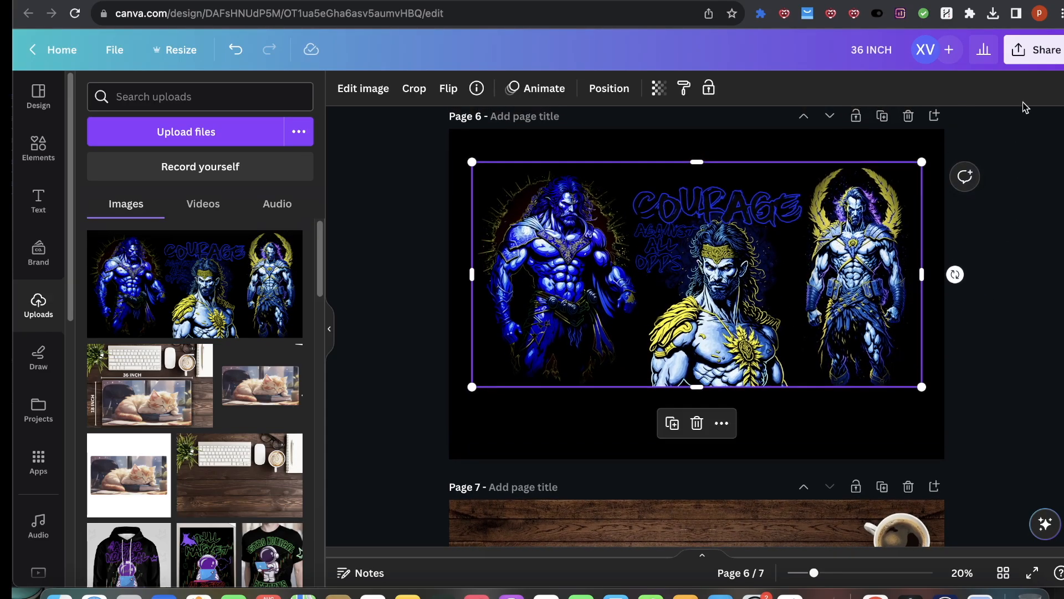
Step: Download only page 6 as a PNG file
left_click(1033, 49)
left_click(866, 414)
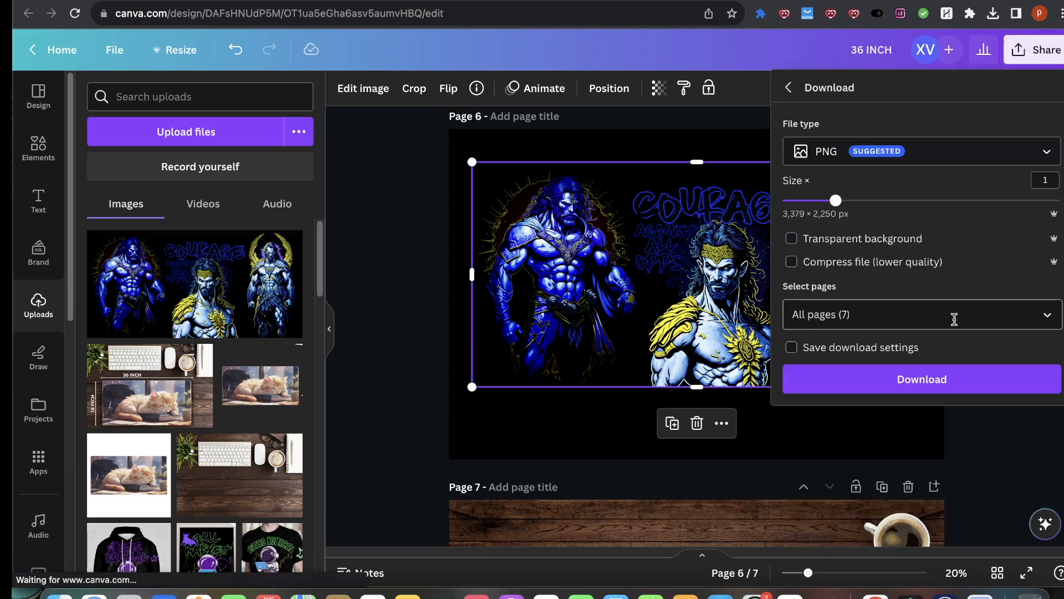
left_click(1046, 314)
scroll(887, 443, "down", 3)
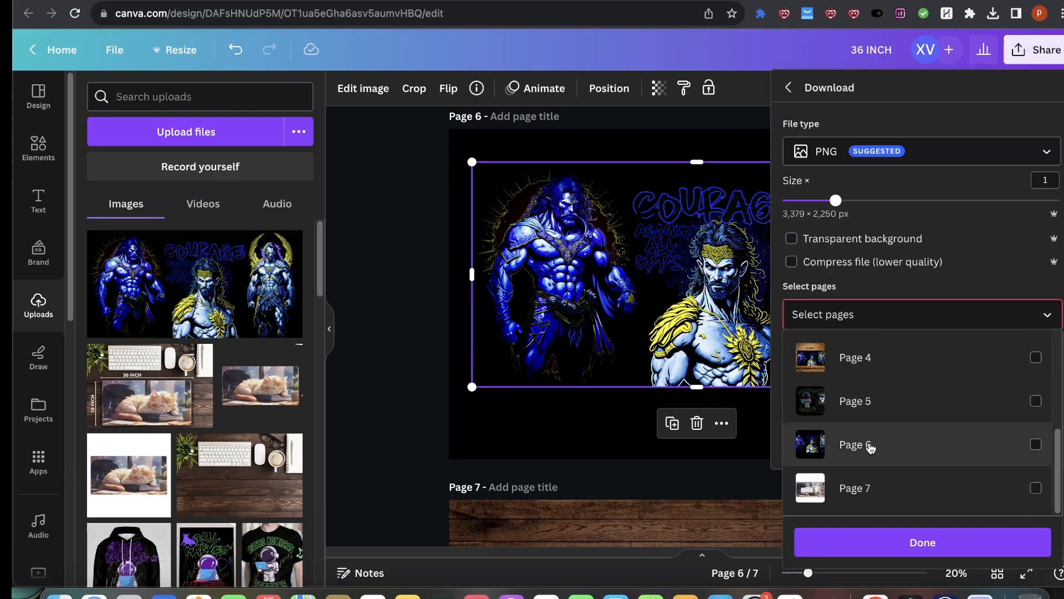
left_click(872, 444)
left_click(872, 541)
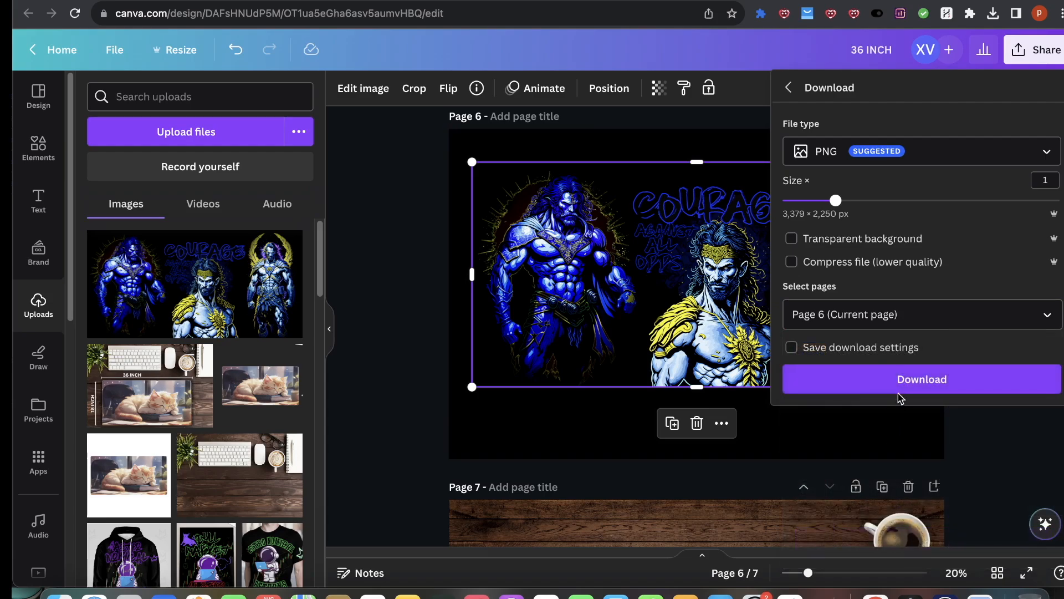
left_click(908, 367)
Step: Upload the downloaded page 6 PNG back into the uploads library
scroll(728, 148, "up", 5)
scroll(727, 148, "up", 5)
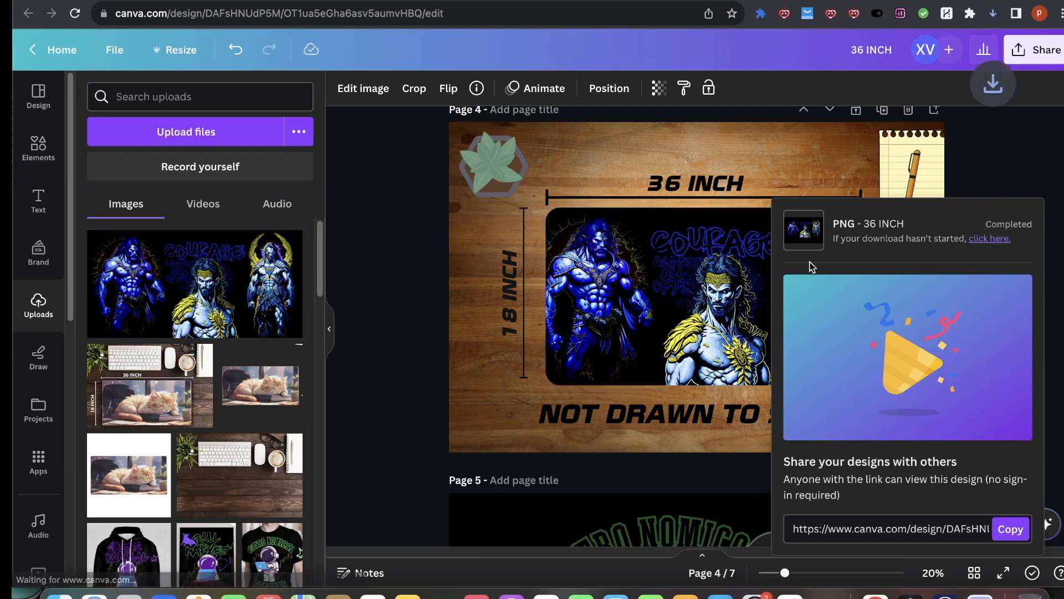
left_click_drag(875, 40, 150, 252)
left_click(417, 236)
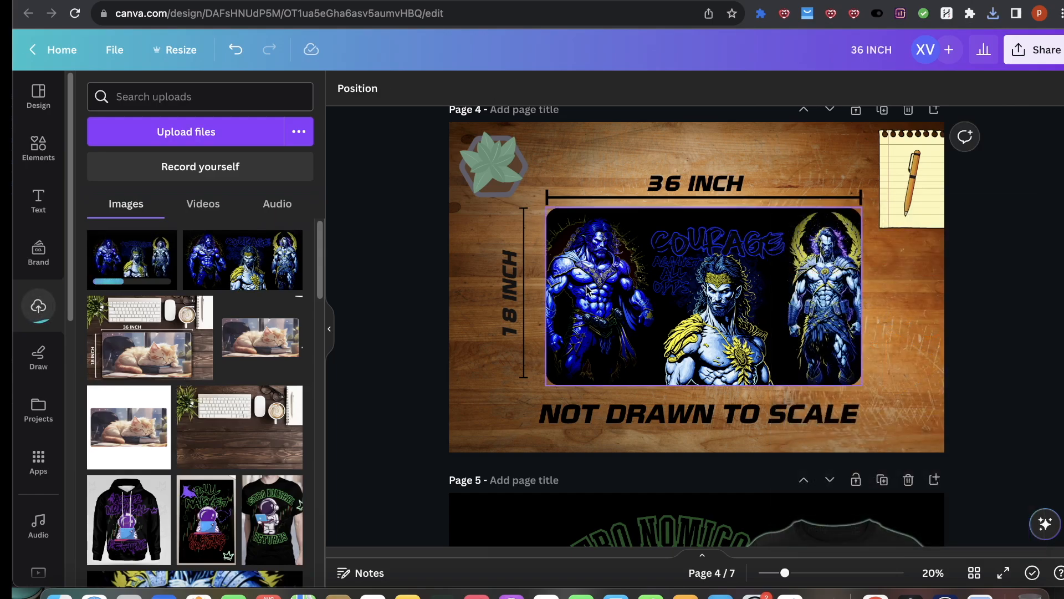
Step: Replace the image in the page 4 frame with the newly uploaded PNG
double_click(637, 249)
left_click(372, 197)
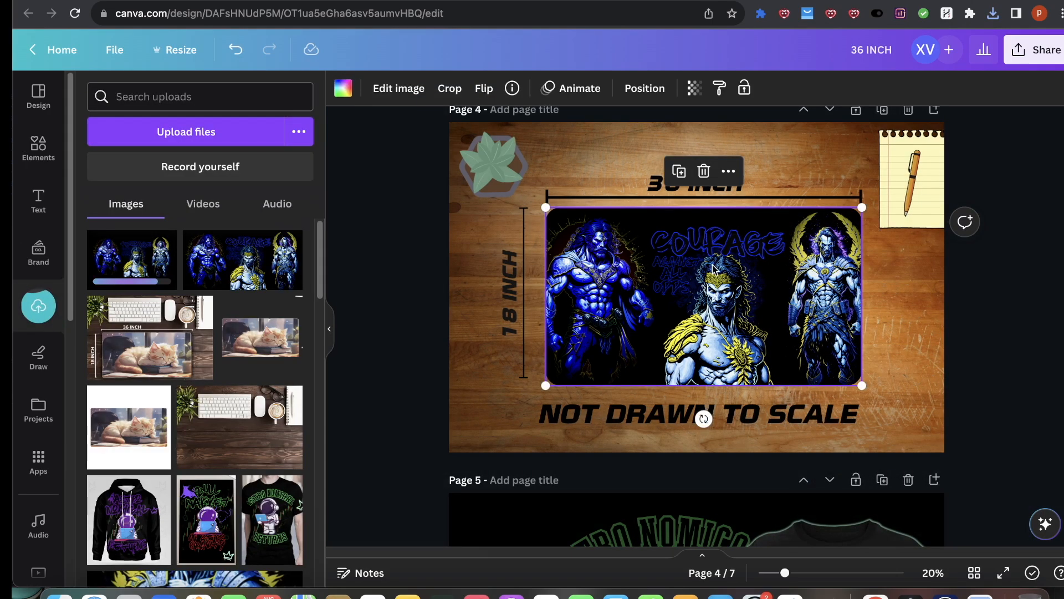
key("Delete")
left_click(133, 275)
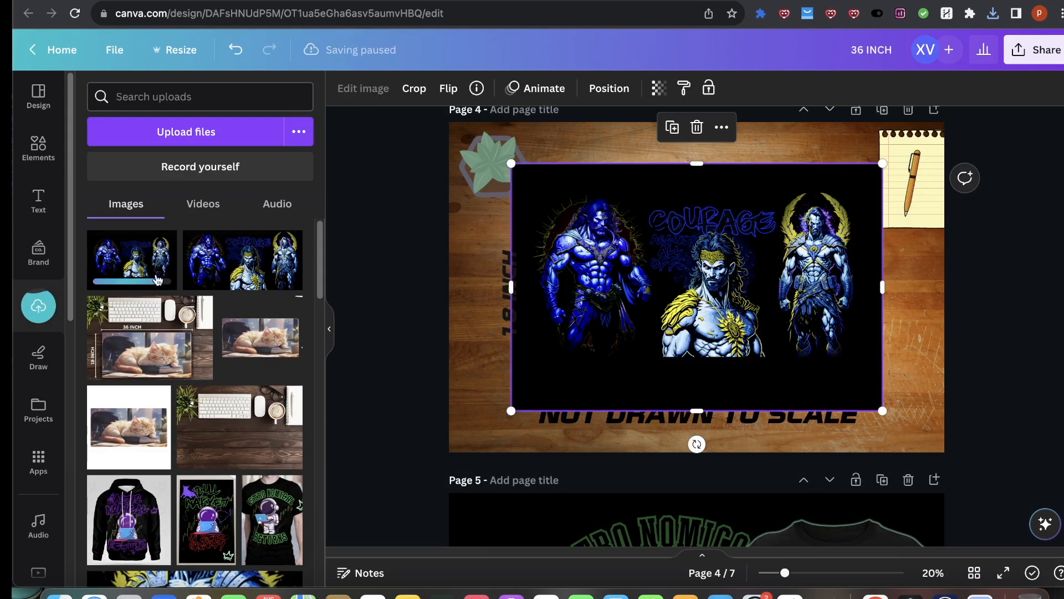
left_click_drag(701, 257, 693, 325)
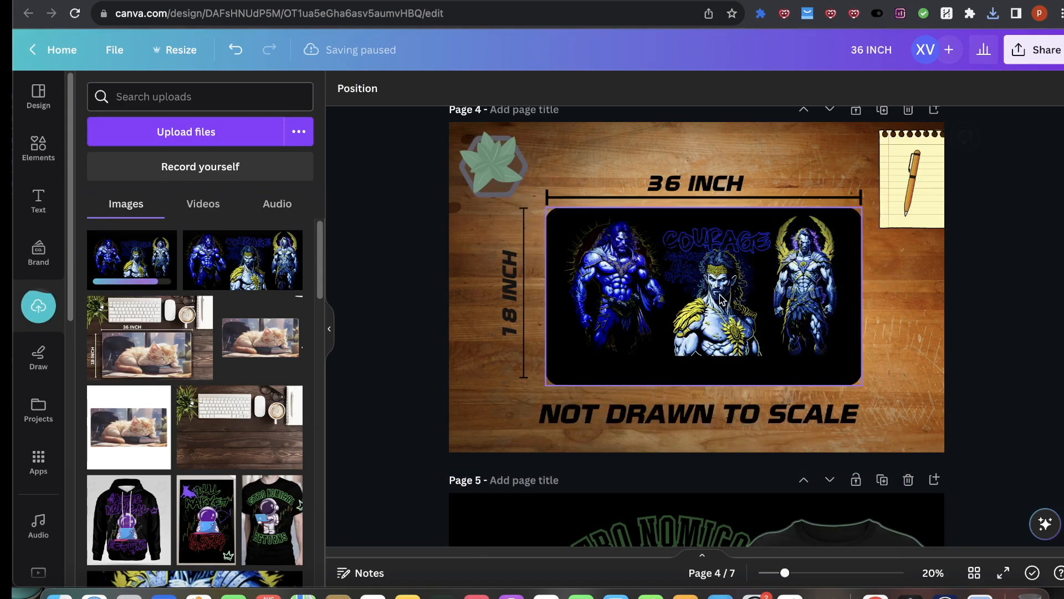
Step: Reposition the new image inside the page 4 mat frame by cropping and shifting it slightly
double_click(693, 325)
left_click_drag(546, 190, 533, 182)
left_click_drag(650, 247, 645, 255)
left_click_drag(533, 193, 514, 180)
left_click_drag(612, 239, 623, 262)
left_click_drag(525, 203, 516, 194)
left_click_drag(662, 266, 623, 261)
left_click_drag(521, 198, 519, 193)
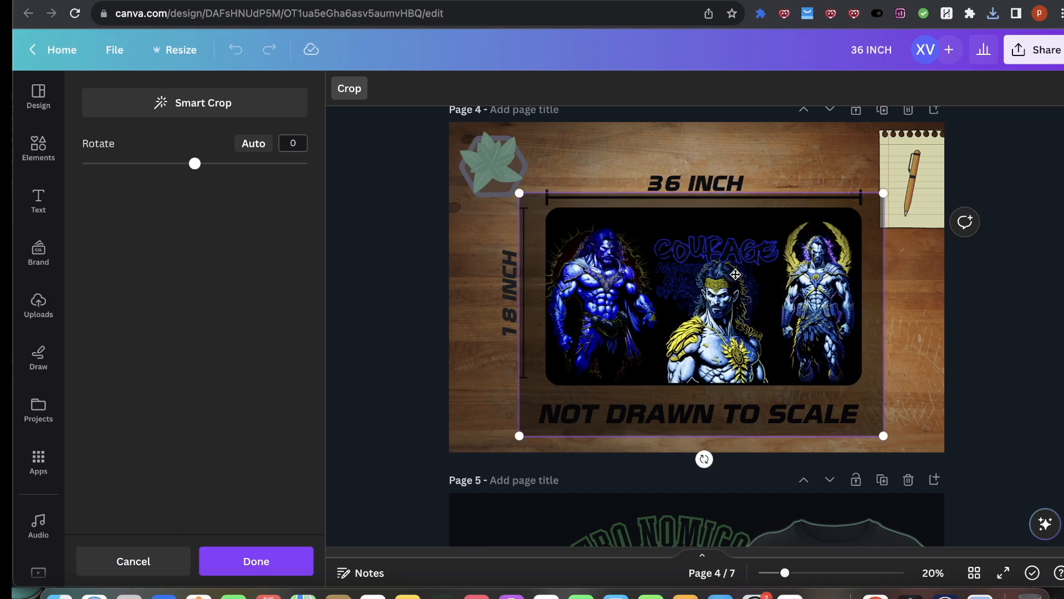
left_click_drag(640, 294, 650, 294)
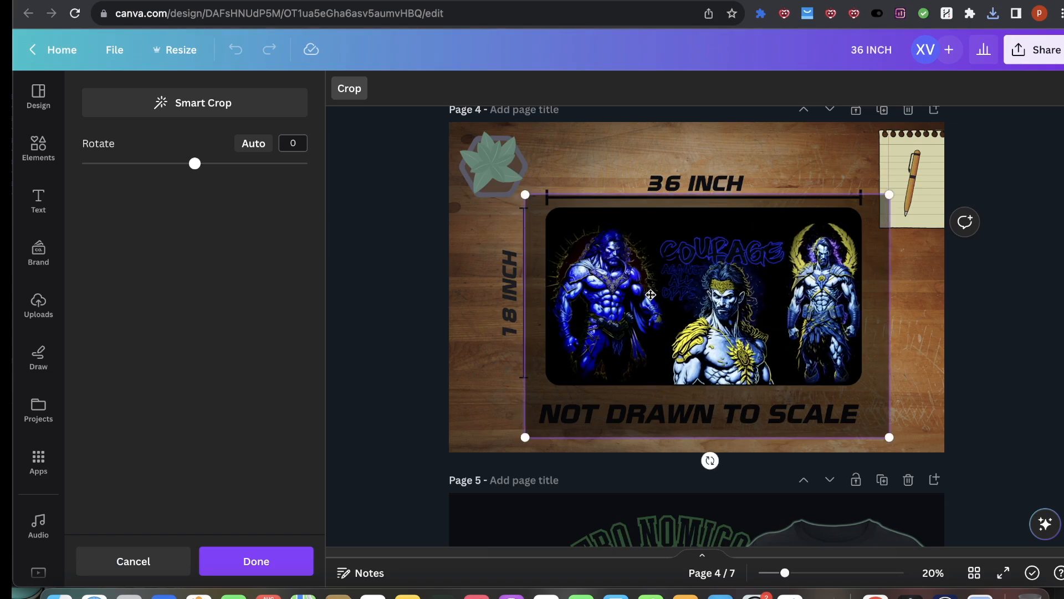
left_click(305, 565)
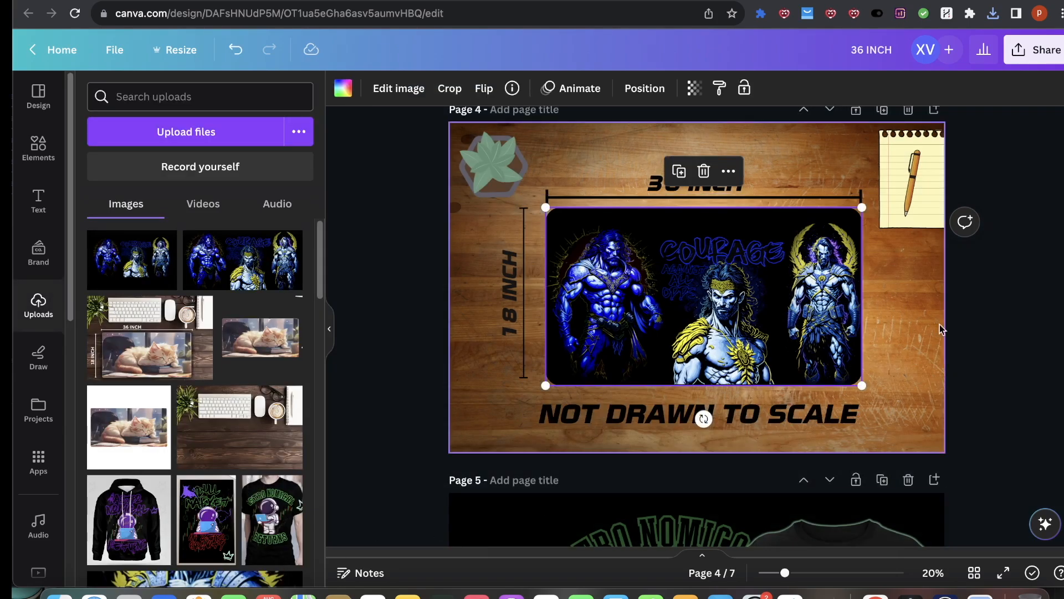
left_click(1053, 345)
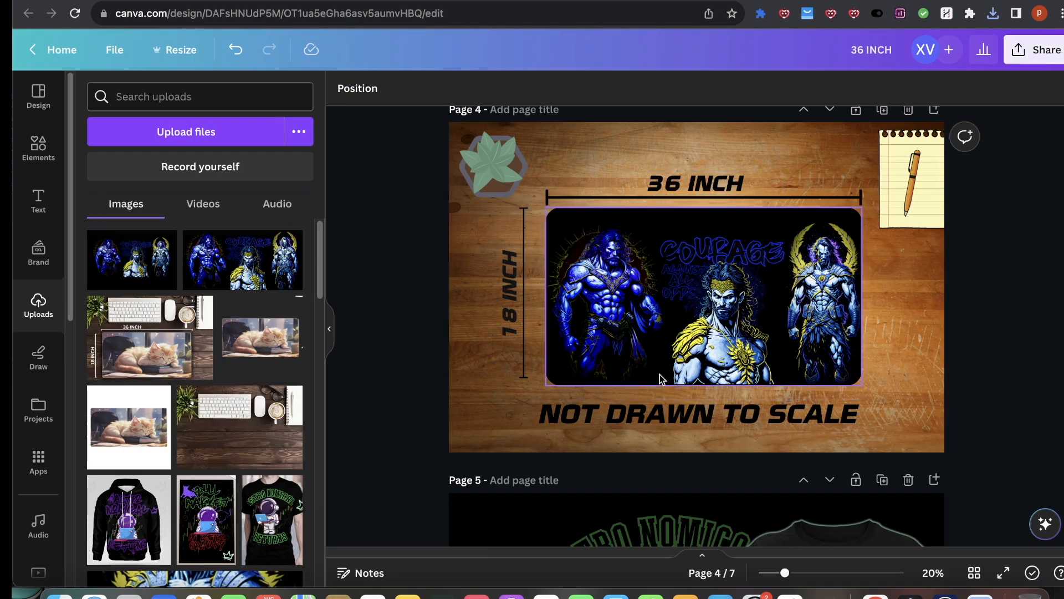
left_click(1034, 50)
left_click(842, 416)
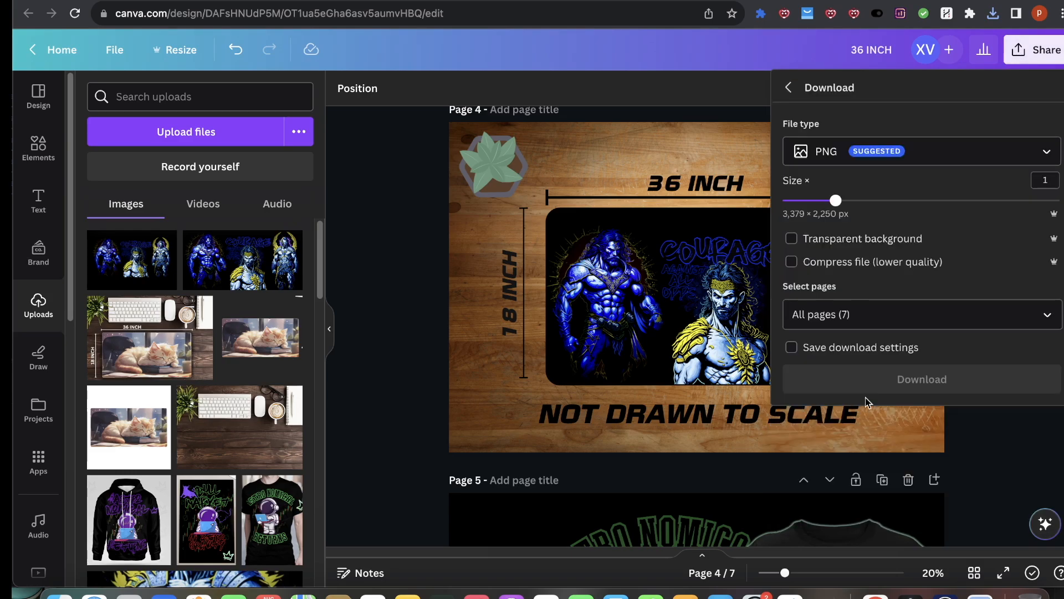
left_click(390, 270)
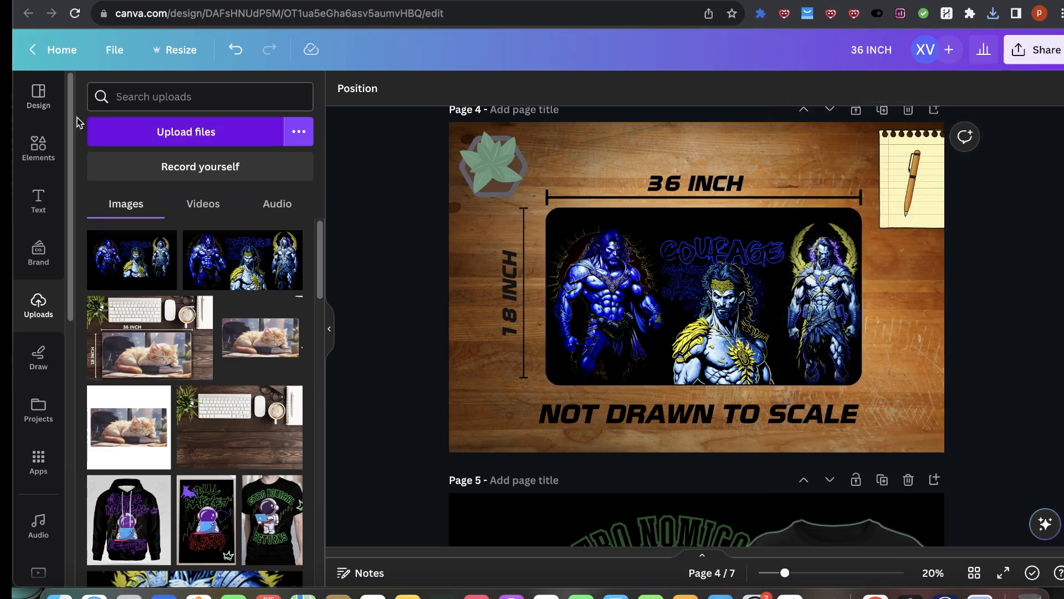
Step: Search the elements for 'shadow border' and place a shadow graphic along the bottom edge of the mat image
left_click(39, 147)
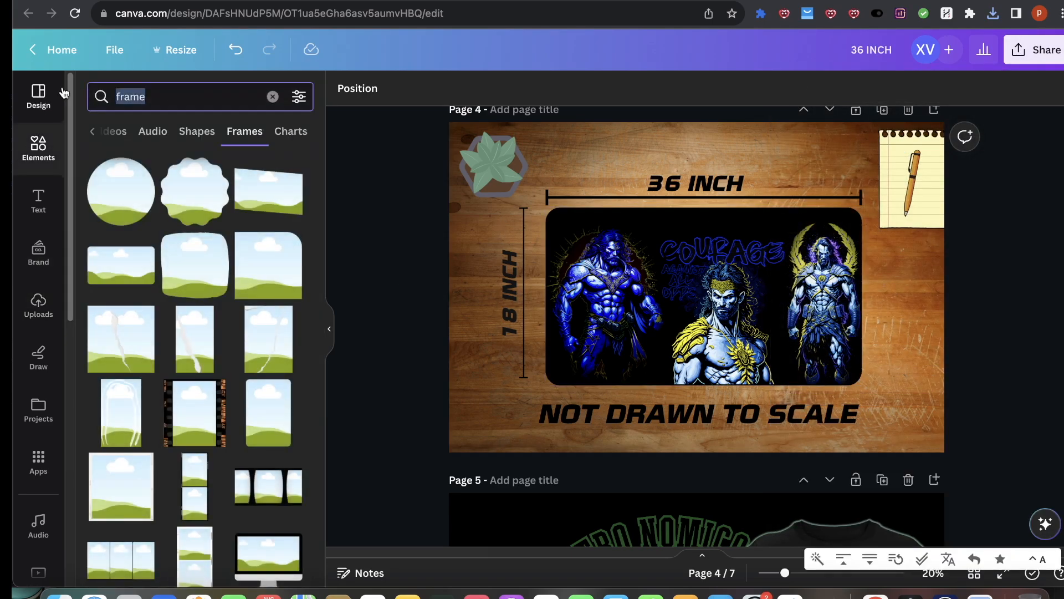
type("shadow b")
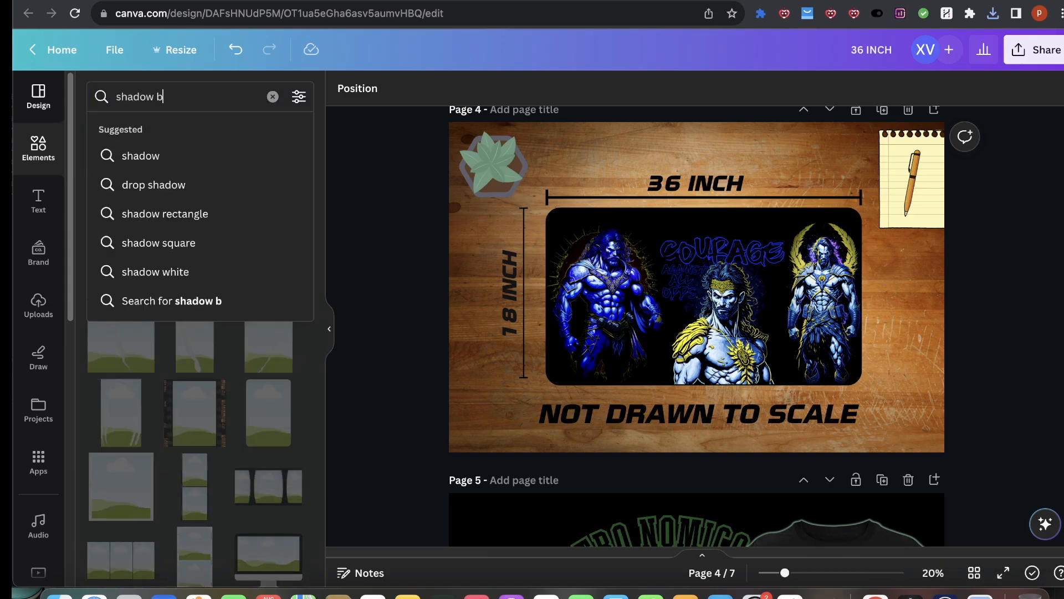
type("order")
key("Return")
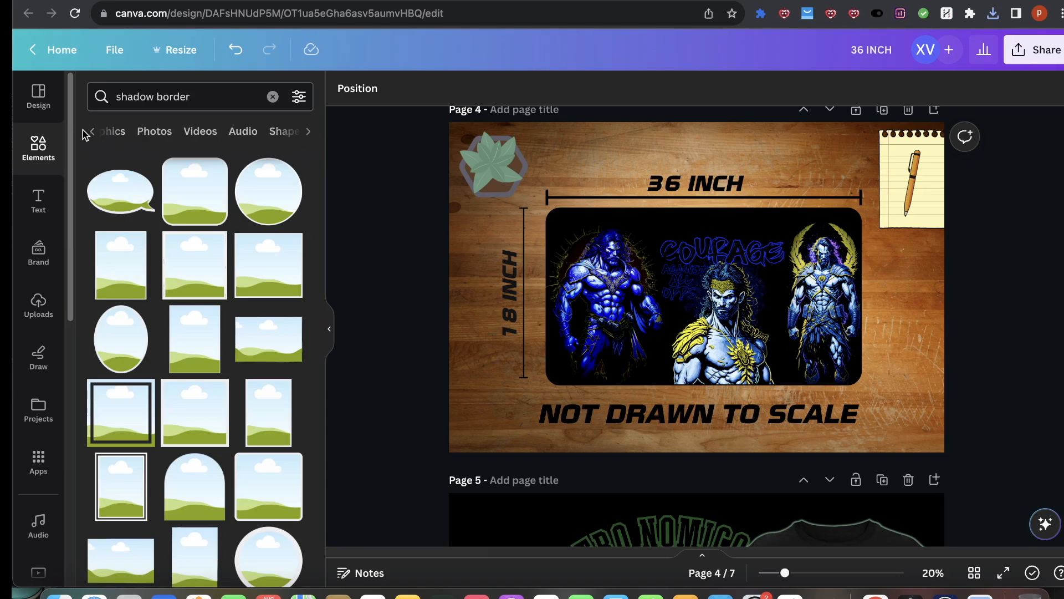
left_click(100, 131)
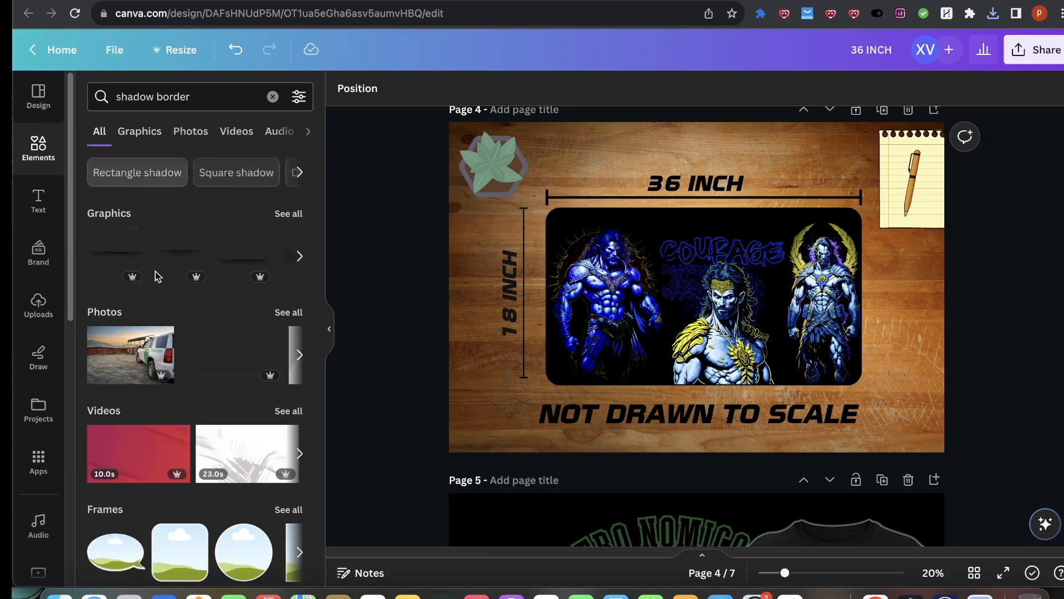
left_click(751, 286)
mouse_move(751, 286)
left_mouse_down()
mouse_move(740, 404)
mouse_move(807, 420)
mouse_move(764, 408)
left_mouse_up()
left_click_drag(924, 378, 708, 413)
left_click_drag(650, 442, 760, 411)
Step: Bring the shadow graphic forward one layer and nudge it into place under the mat image
left_click(606, 87)
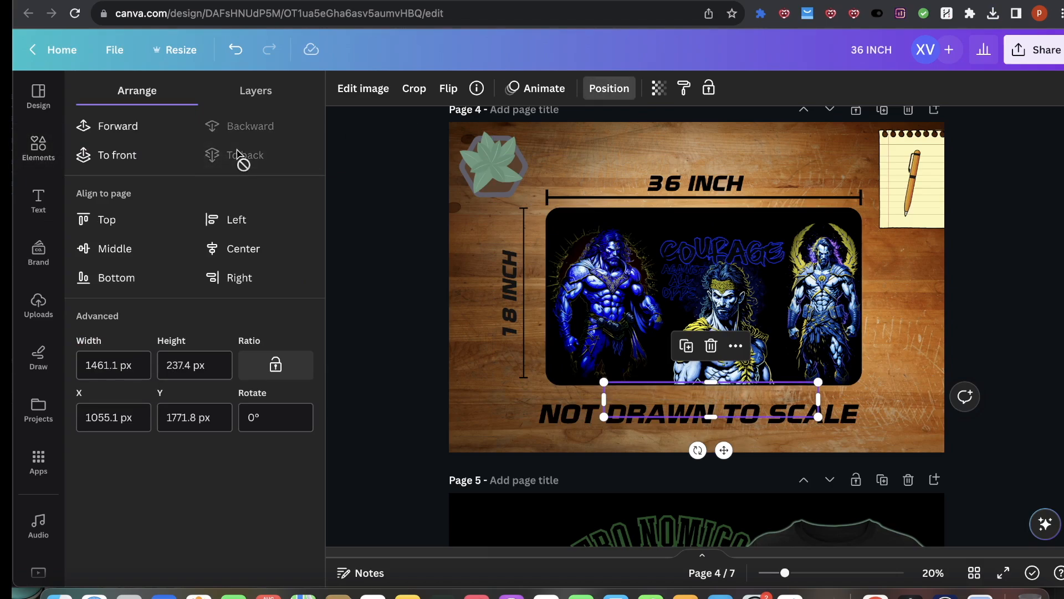
left_click(110, 132)
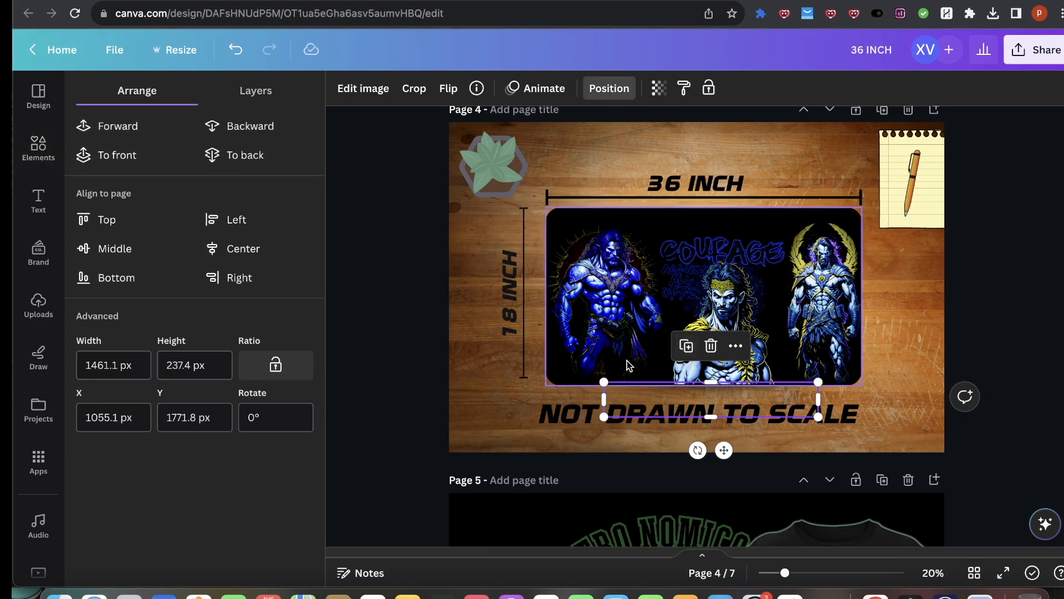
mouse_move(602, 417)
left_mouse_down()
mouse_move(551, 425)
mouse_move(607, 407)
left_mouse_up()
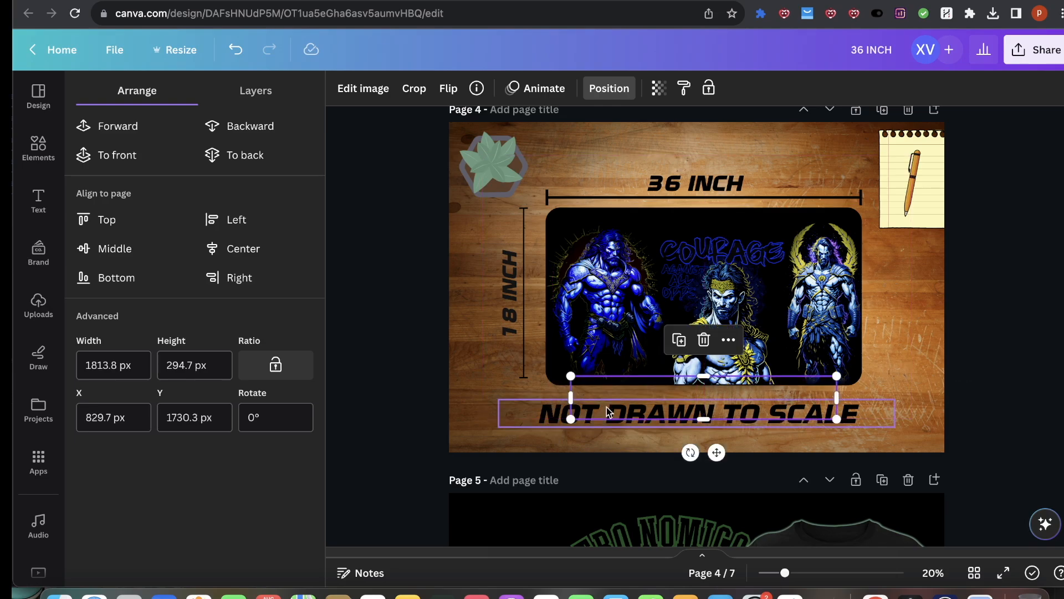
left_click(1053, 398)
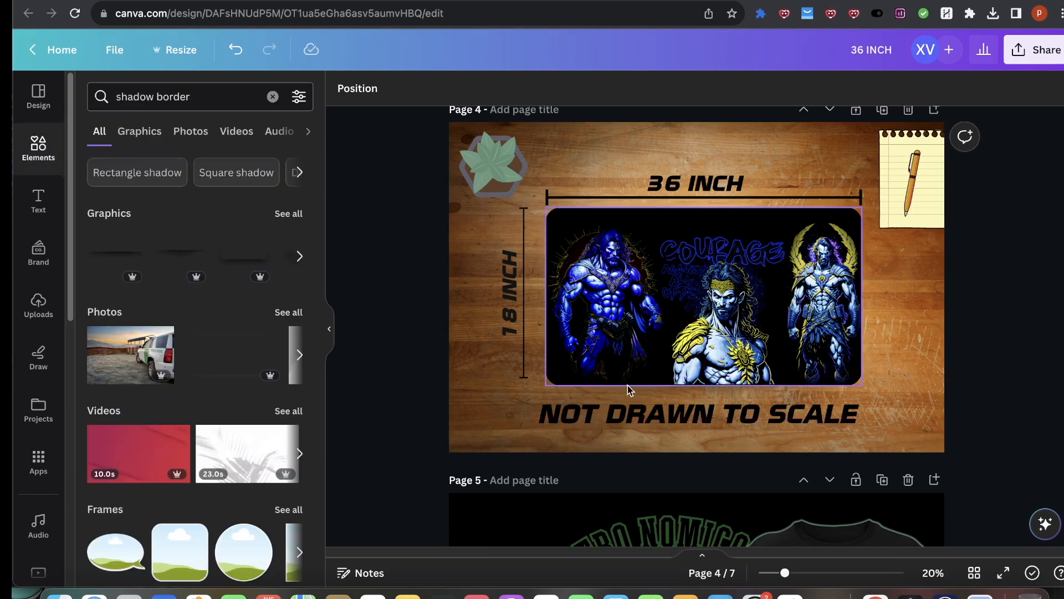
Step: Rotate the shadow graphic to -90° and move it along the right edge of the mat image, adjusting its layer order
left_click(730, 396)
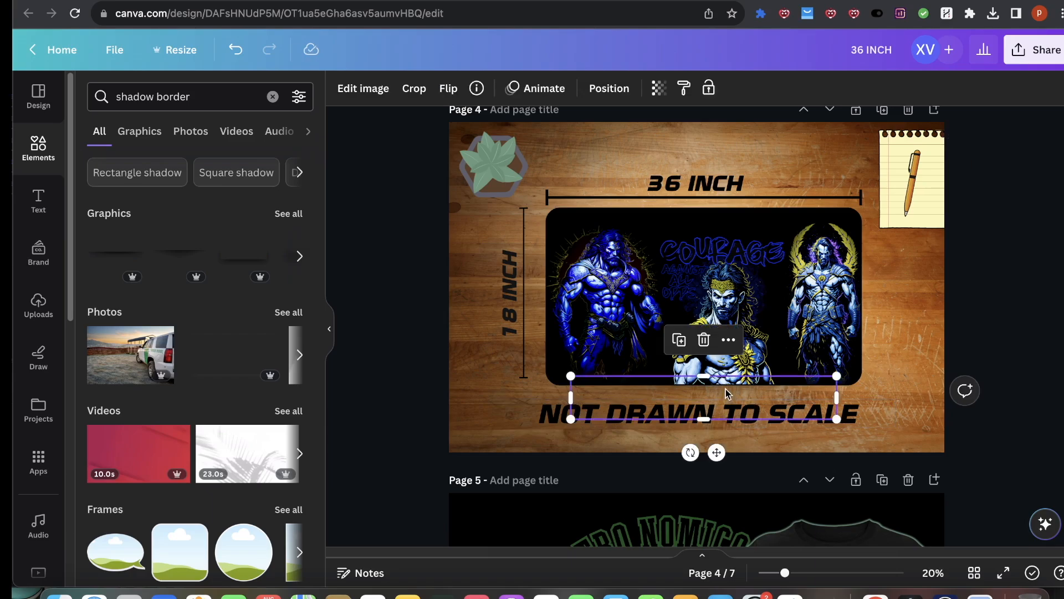
left_click_drag(726, 396, 750, 422)
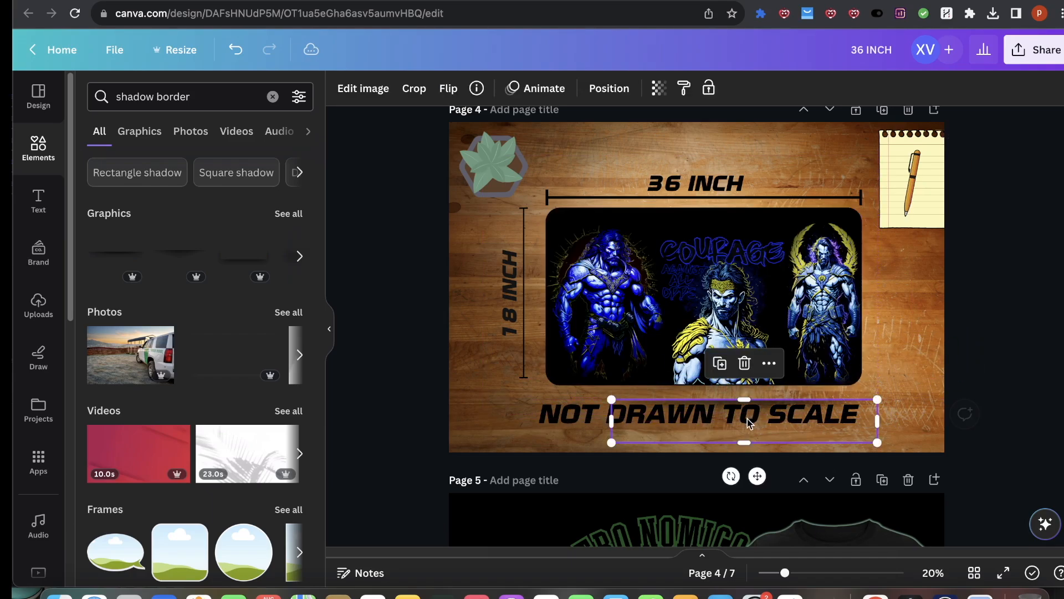
left_click_drag(730, 474, 863, 435)
left_click_drag(744, 457, 881, 336)
left_click_drag(902, 425, 875, 382)
left_click(613, 91)
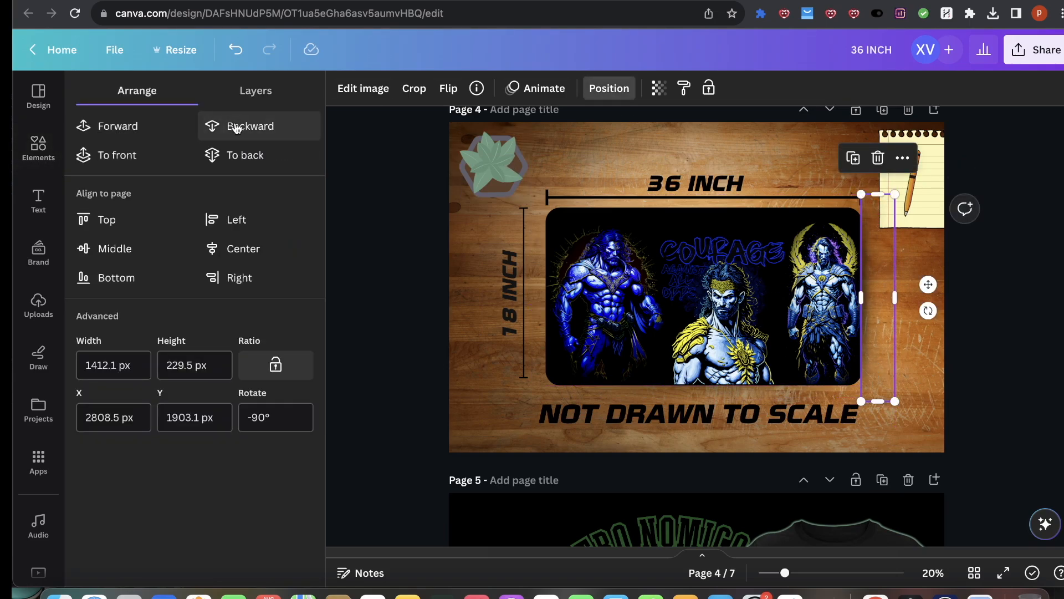
left_click(244, 128)
left_click(123, 125)
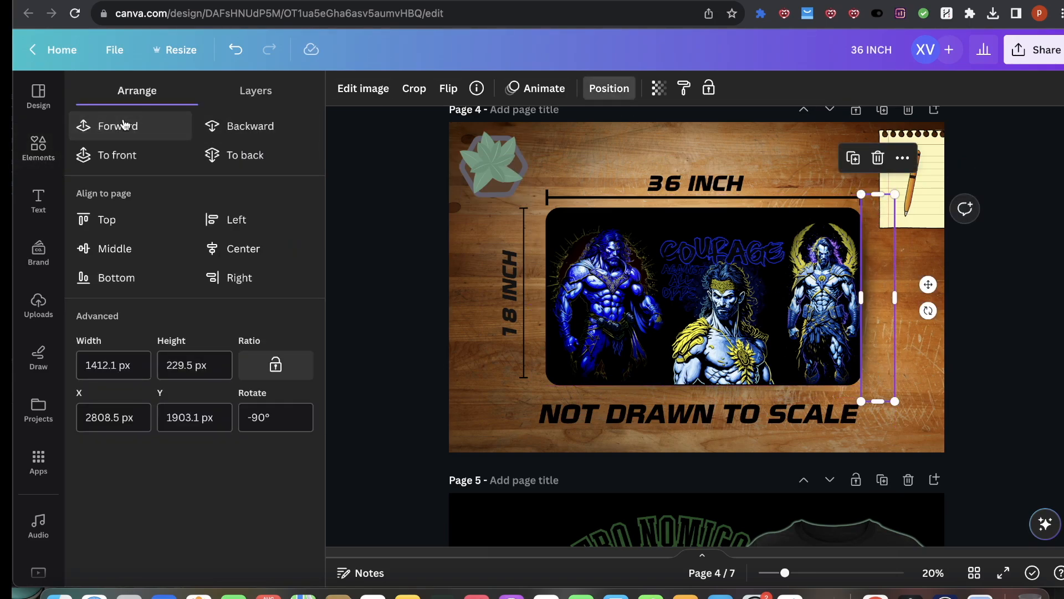
left_click(1017, 328)
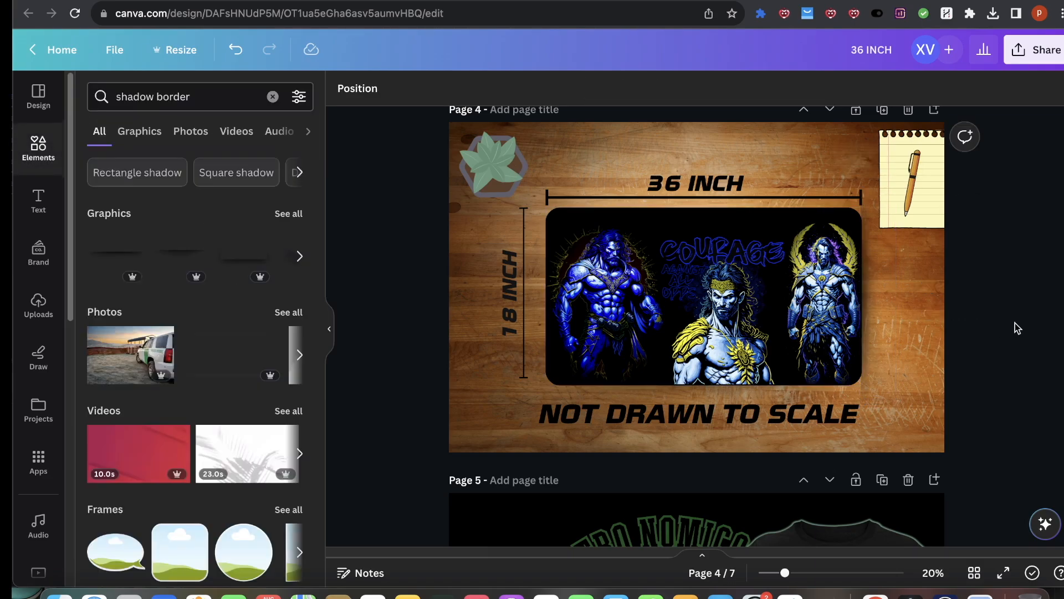
Step: Fine-tune the right-edge shadow's position and length against the mat image
left_click_drag(872, 355, 865, 352)
left_click_drag(888, 402, 885, 378)
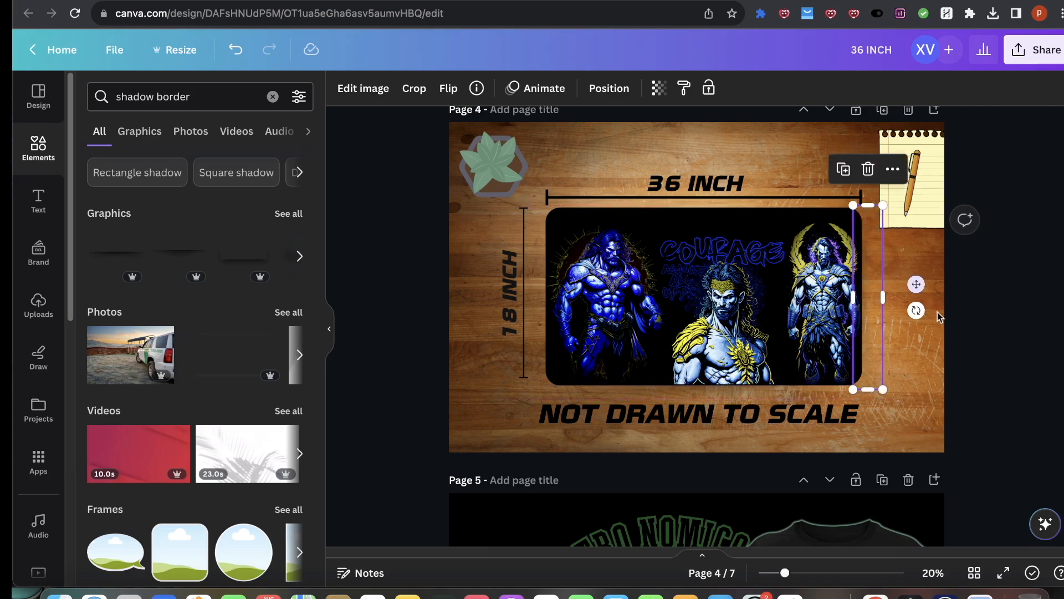
left_click(966, 335)
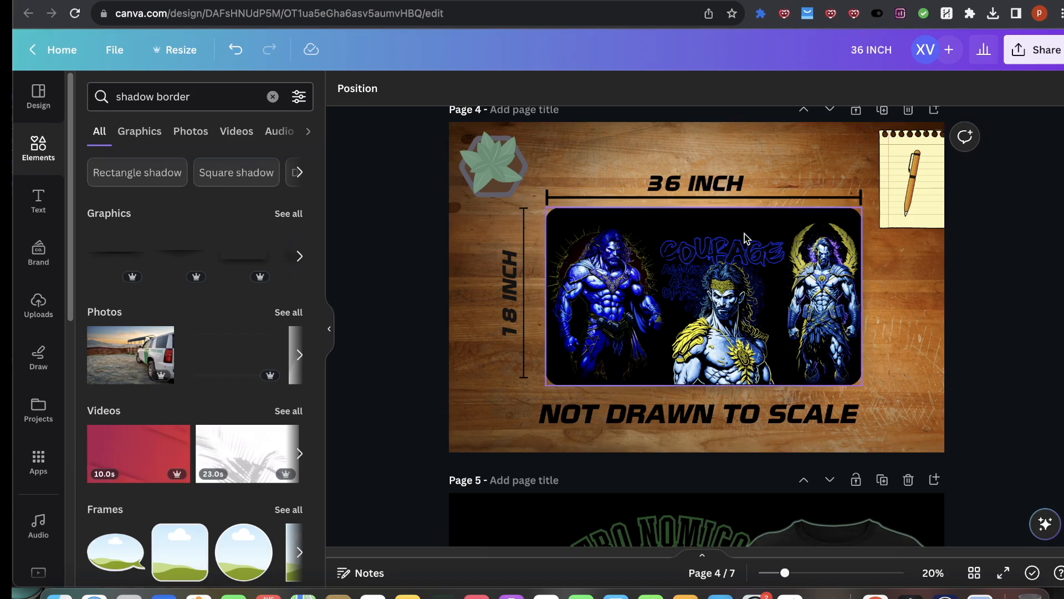
left_click(1034, 50)
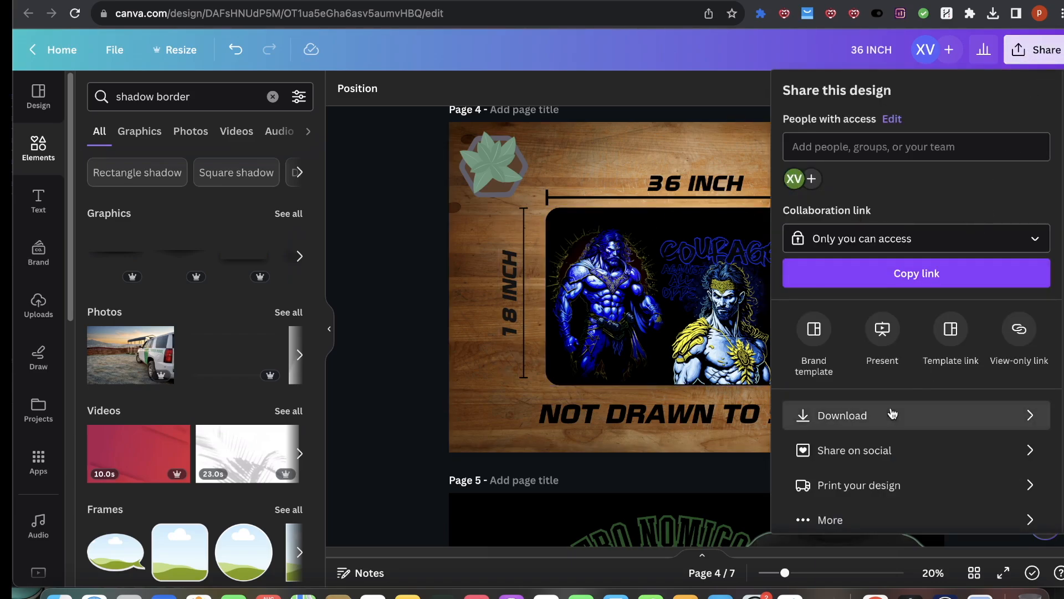
left_click(943, 416)
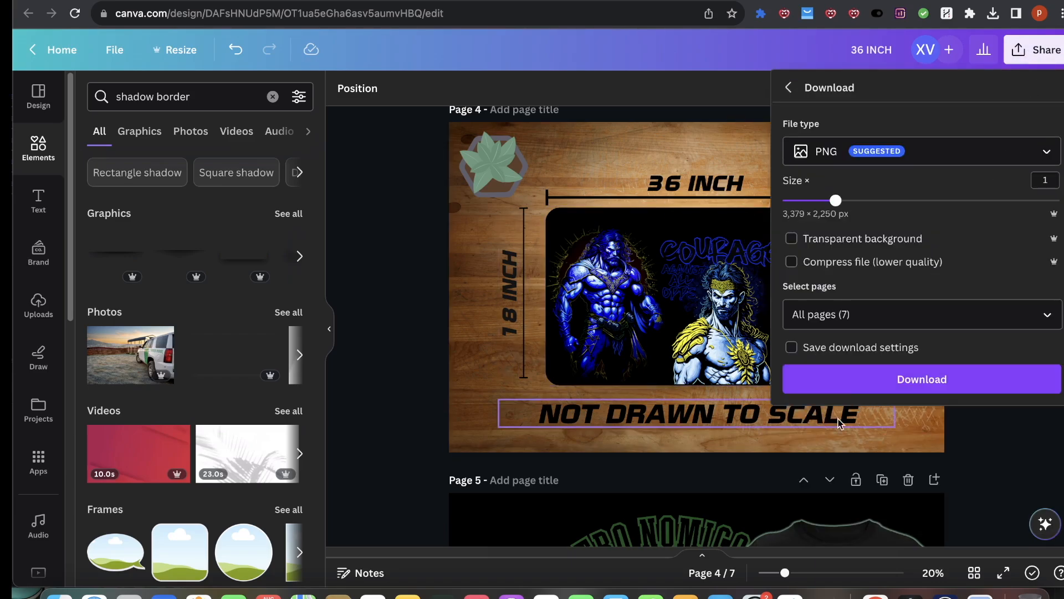
left_click(1040, 319)
left_click(392, 323)
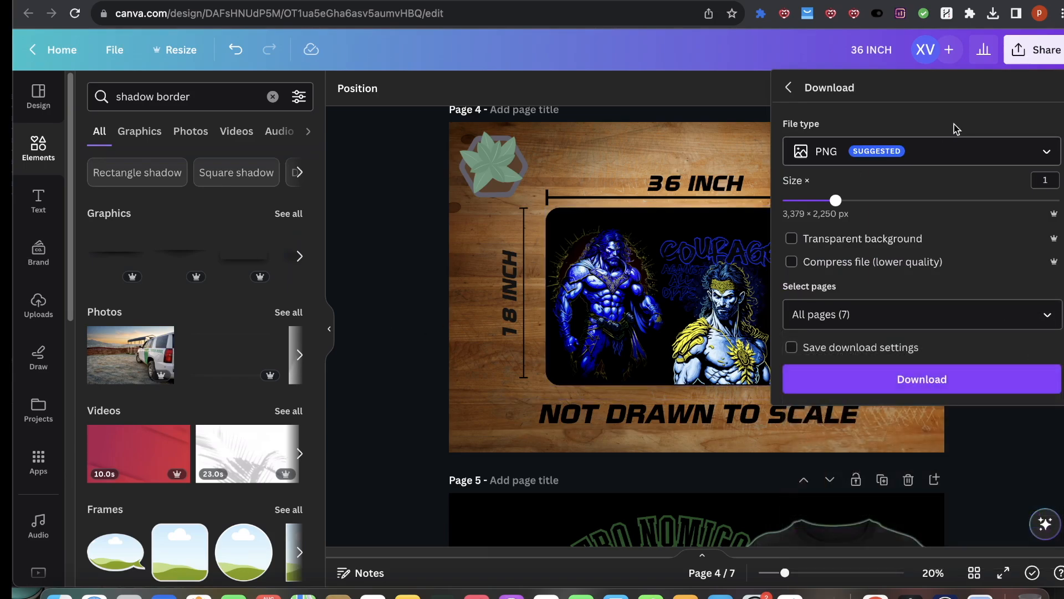
left_click(409, 231)
Step: Duplicate page 4 and delete the notepad and leaf decorations from the copy
left_click(882, 110)
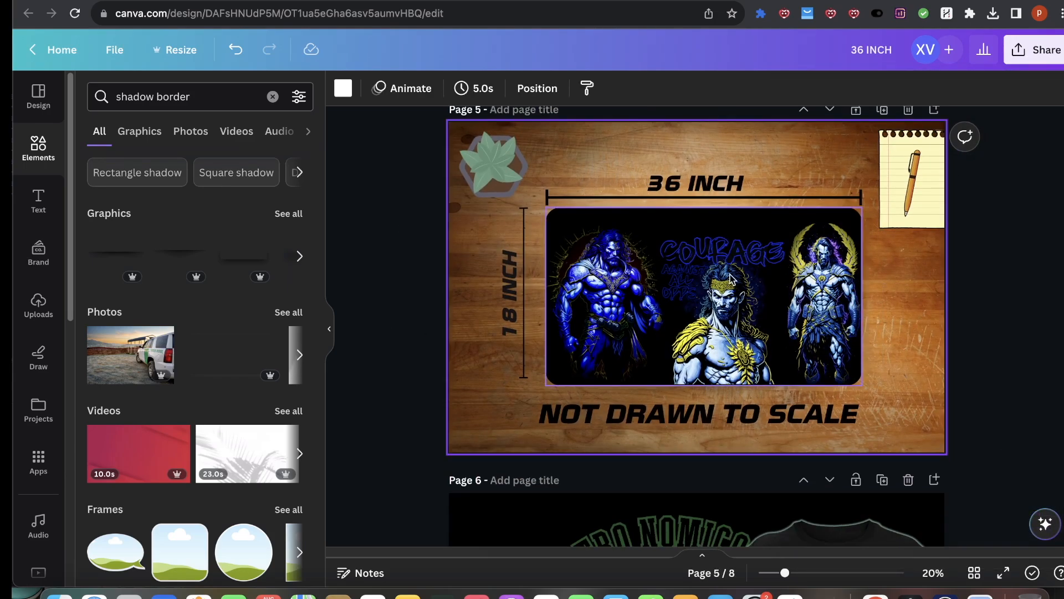
left_click(917, 182)
key("BackSpace")
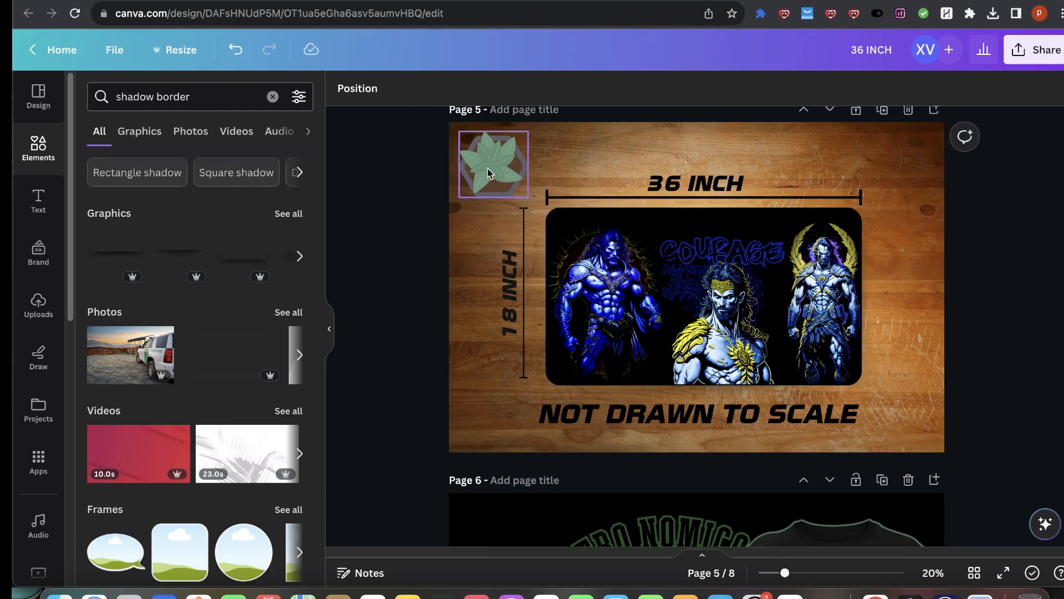
left_click(492, 164)
key("BackSpace")
Step: Select the mat elements on page 5 and enlarge them to fill more of the page
left_click_drag(915, 161, 495, 395)
left_click_drag(499, 170, 398, 115)
left_click_drag(616, 223, 674, 235)
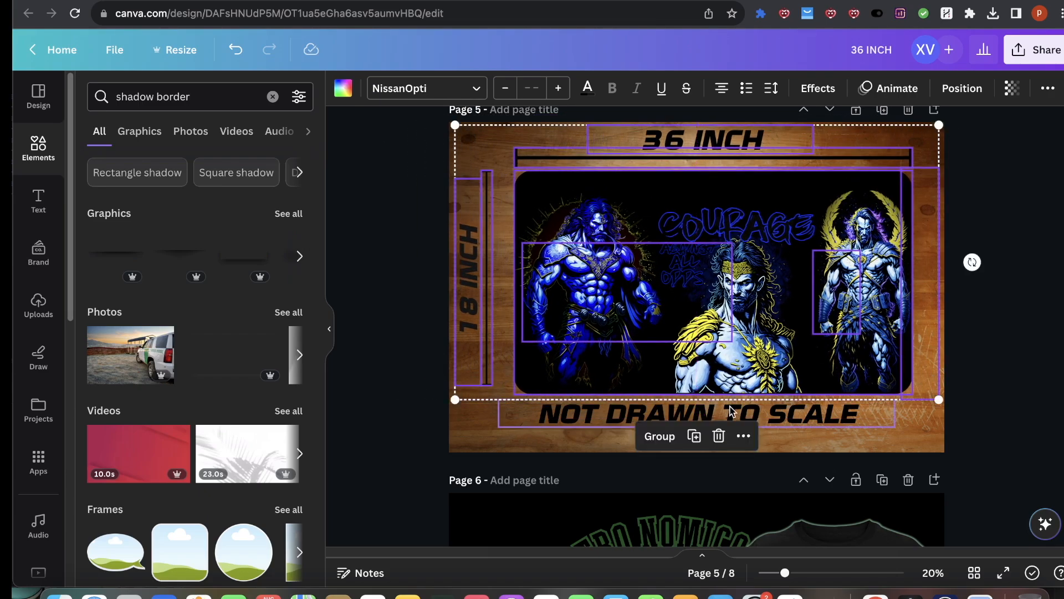
Step: Move the NOT DRAWN TO SCALE text slightly lower and undo an accidental letter deletion
left_click(797, 411)
left_click_drag(797, 410, 801, 421)
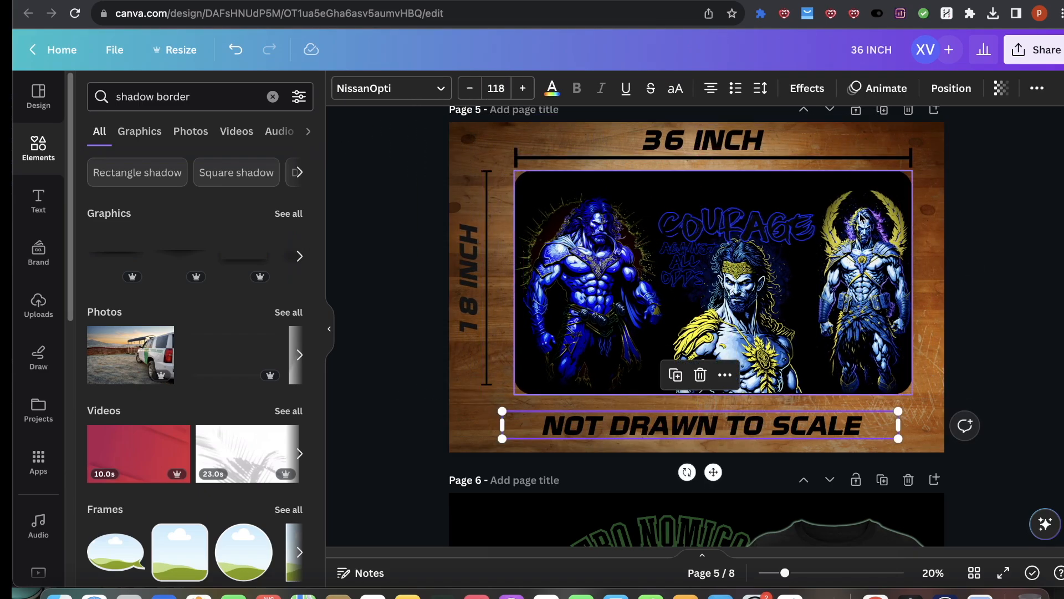
key("BackSpace")
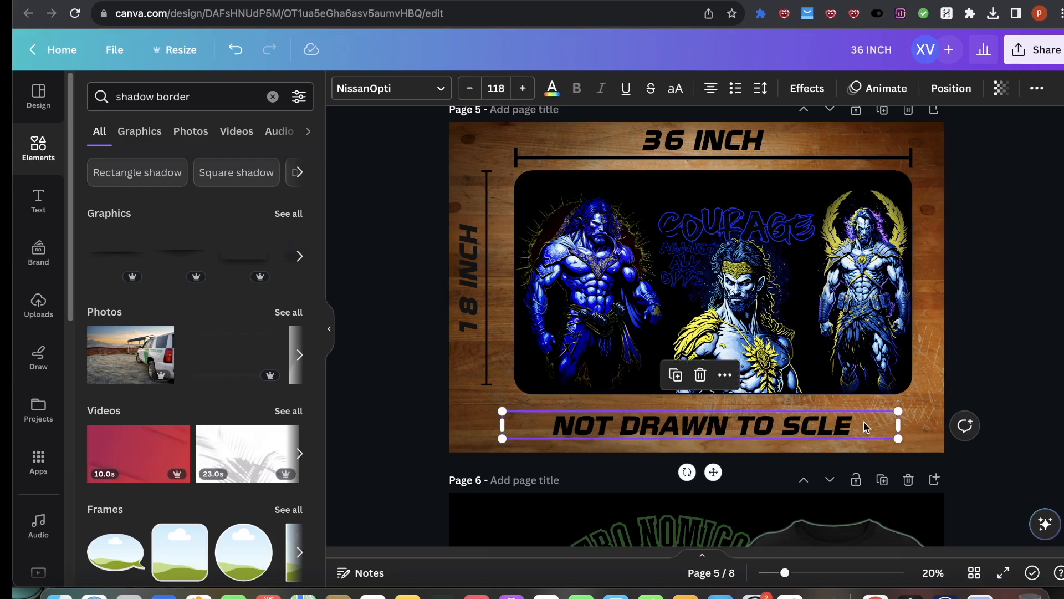
key("super+z")
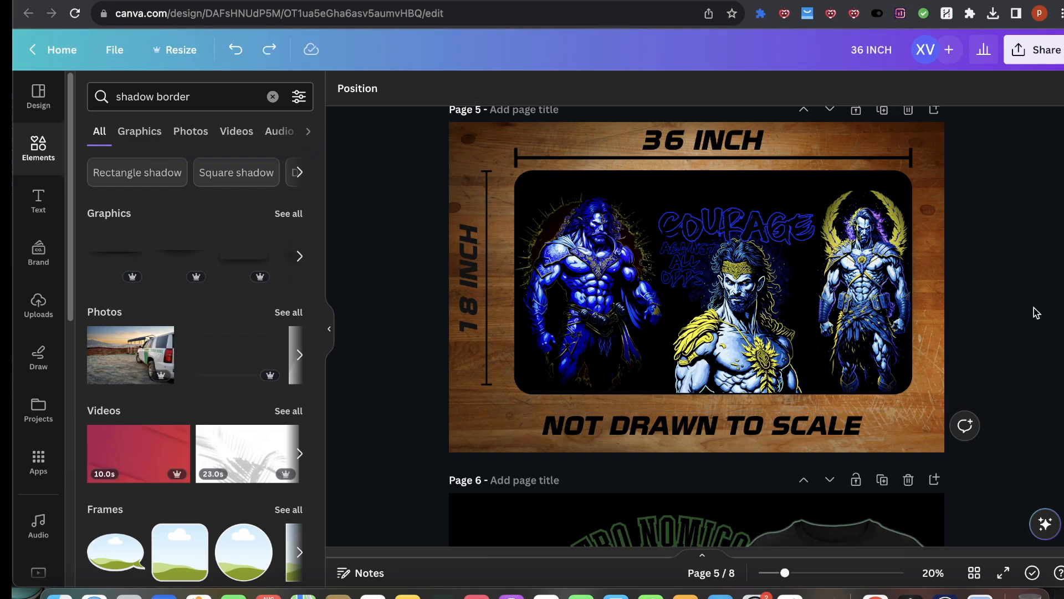
Step: Select the mat elements on page 5 and nudge them slightly to the right
left_click_drag(1020, 140, 419, 418)
left_click_drag(600, 359, 631, 357)
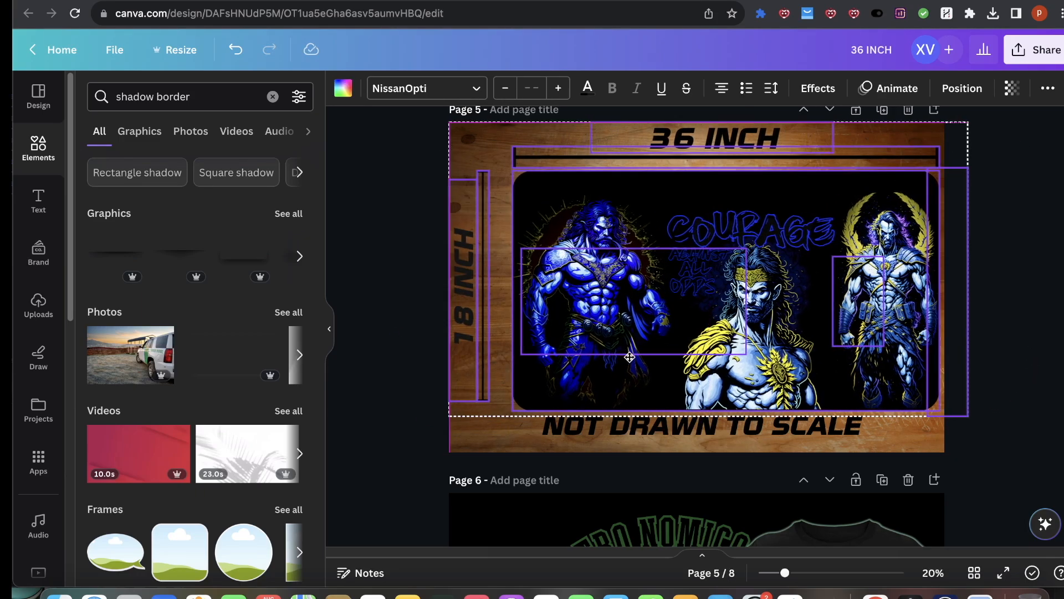
left_click(1001, 269)
Step: Copy the keyboard image from page 8 and paste it onto page 5
left_click(672, 269)
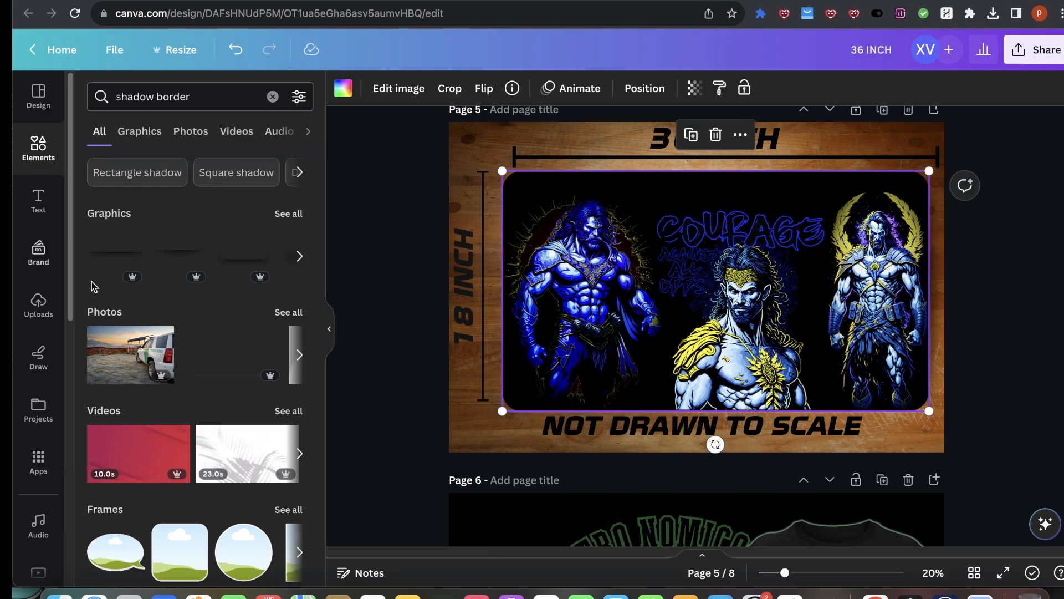
scroll(681, 494, "down", 15)
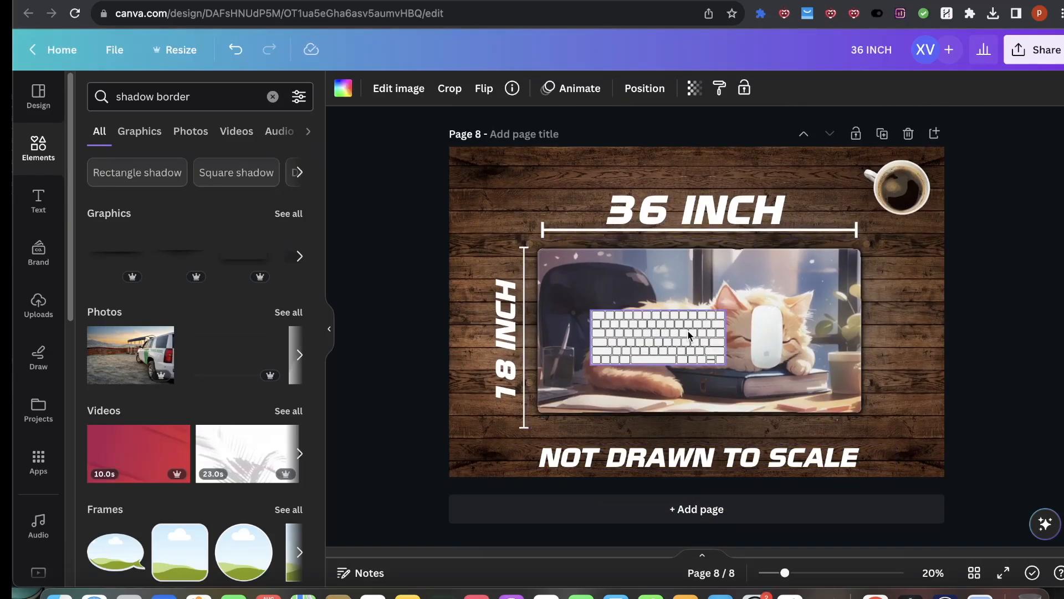
left_click(688, 331)
scroll(687, 331, "up", 10)
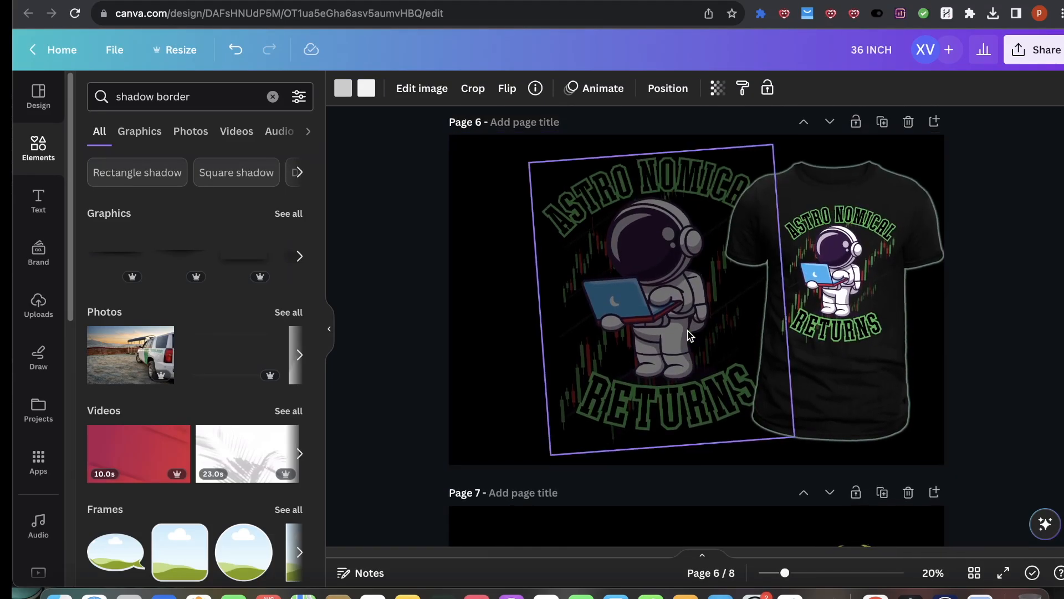
scroll(687, 331, "up", 5)
key("super+v")
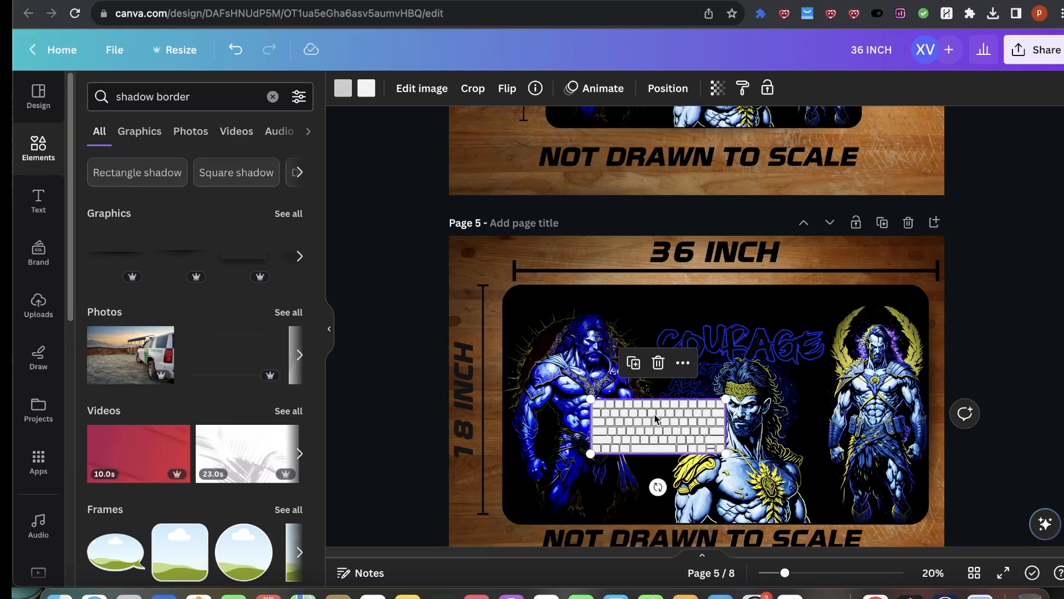
Step: Copy the mouse image from the page 8 mockup and paste it onto page 5
scroll(771, 444, "down", 10)
left_click(769, 350)
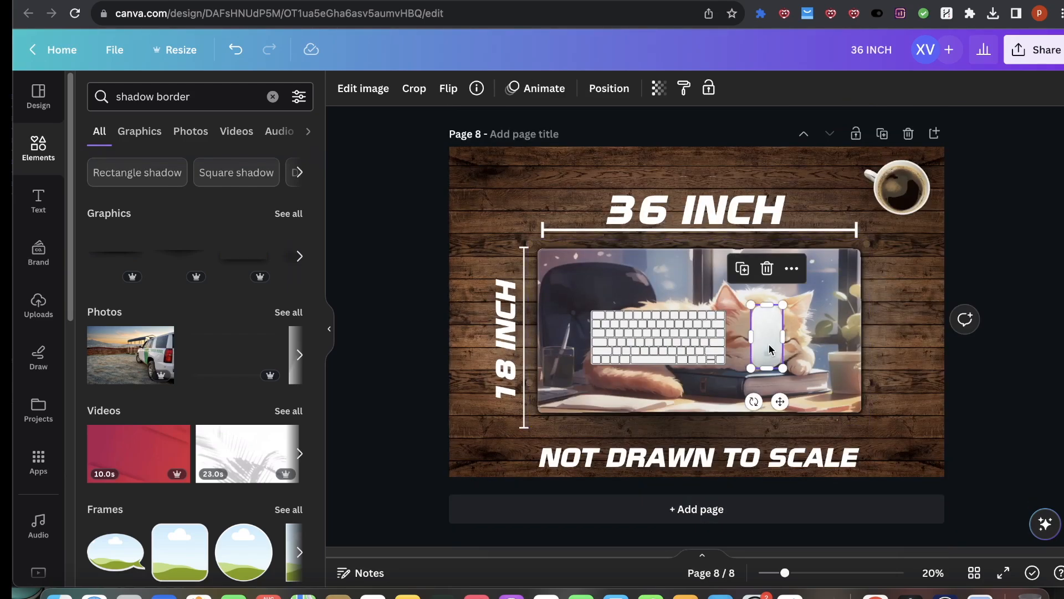
scroll(770, 349, "up", 2)
scroll(771, 349, "up", 3)
scroll(798, 383, "up", 6)
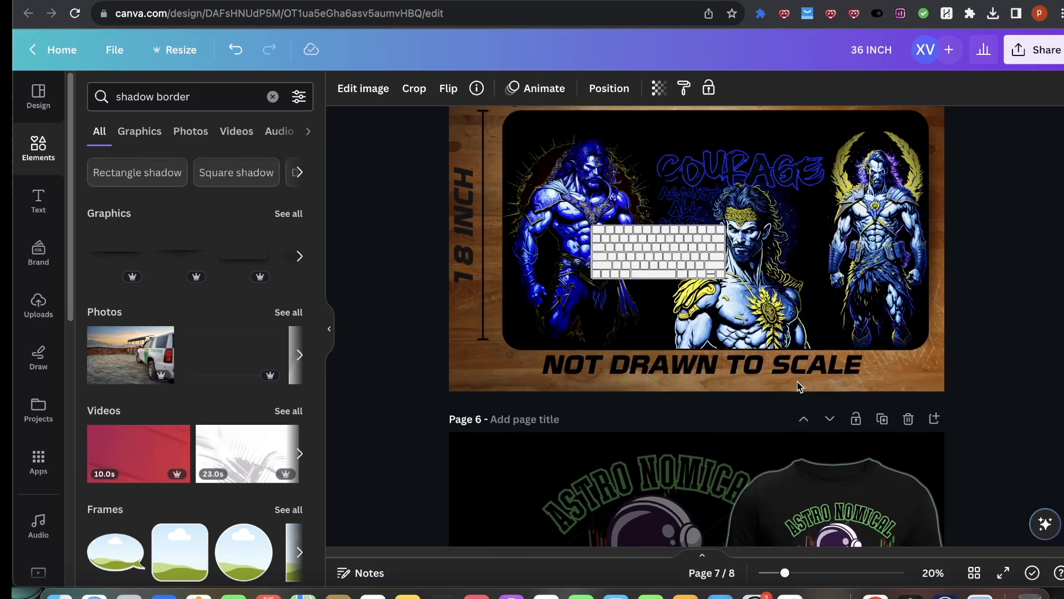
left_click_drag(771, 265, 468, 318)
left_click(952, 286)
left_click(855, 266)
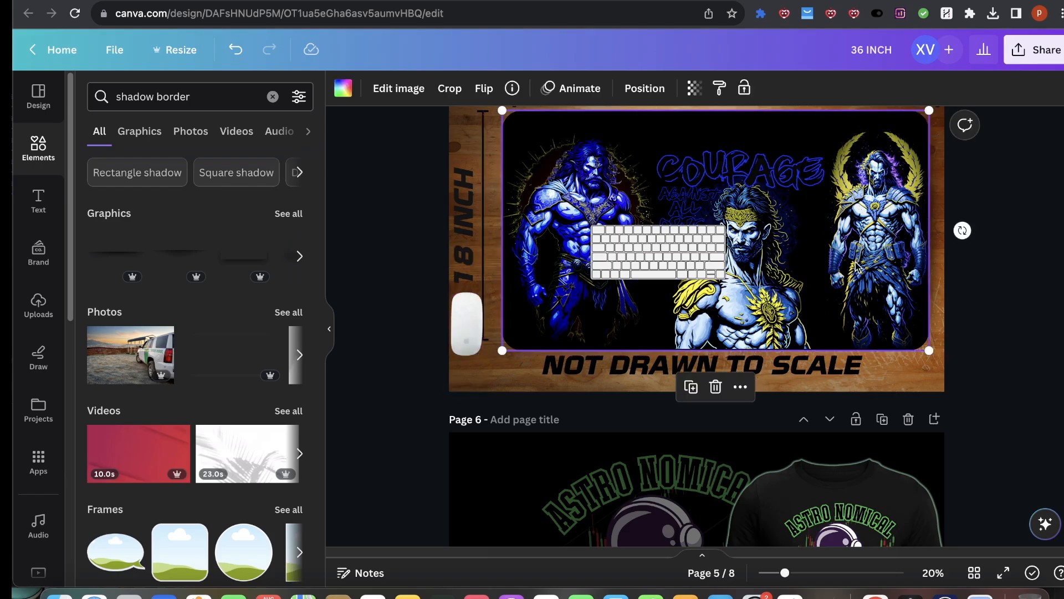
Step: Move the pasted mouse onto the warrior mat beside the keyboard and unlock the mat image
left_click(722, 91)
left_click_drag(483, 312, 950, 374)
left_click_drag(892, 252, 747, 302)
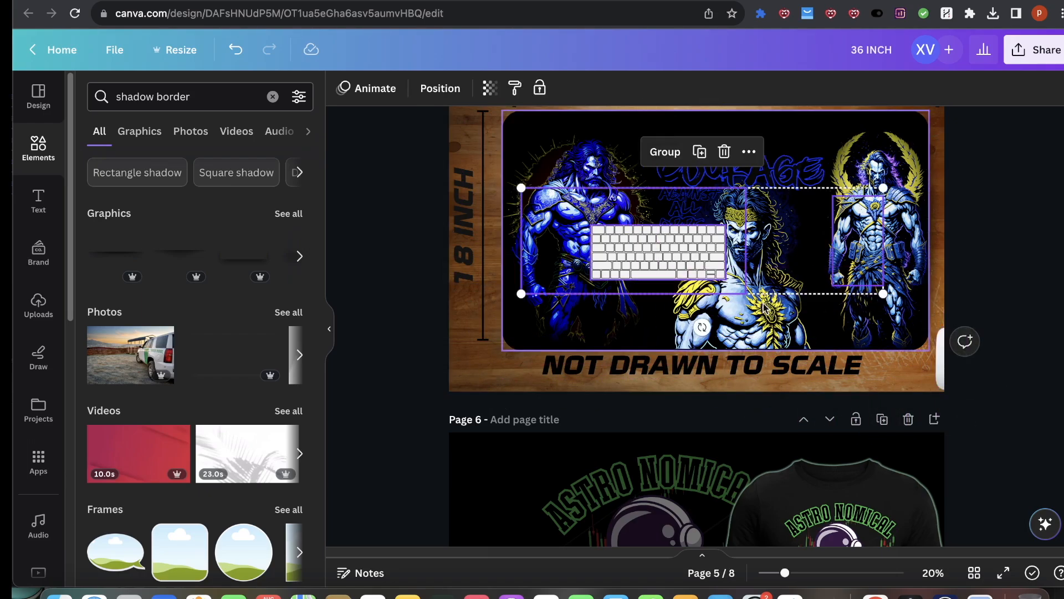
left_click(994, 266)
left_click(920, 264)
left_click_drag(911, 325, 887, 320)
left_click(775, 327)
left_click(724, 390)
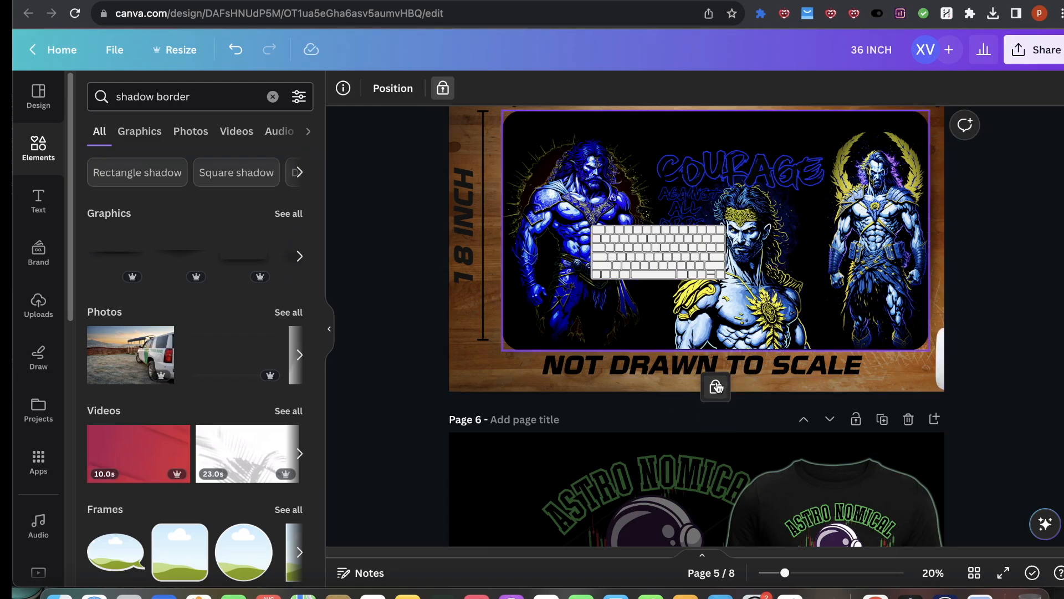
left_click(716, 387)
left_click_drag(889, 280, 854, 296)
Step: Change the mat image's layer order and delete the oversized duplicate keyboard and stray element
left_click(652, 92)
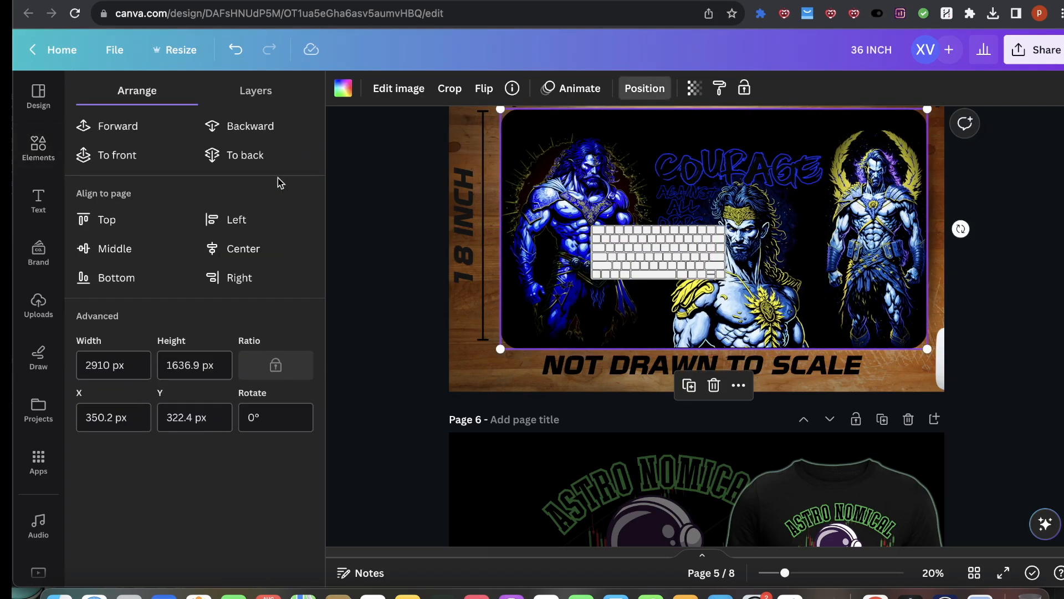
left_click(247, 158)
left_click(123, 137)
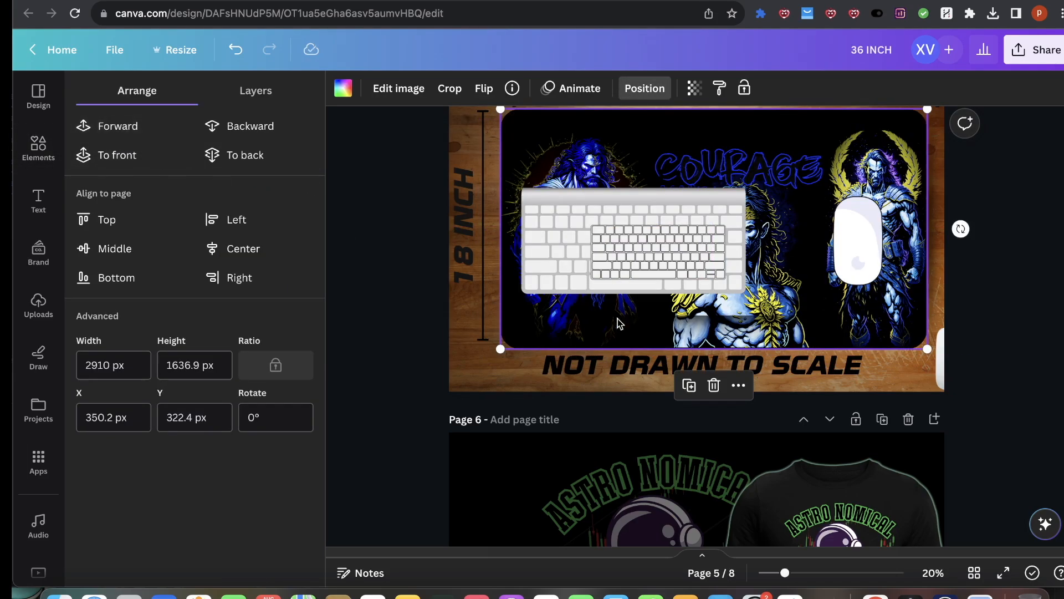
left_click(736, 227)
key("Delete")
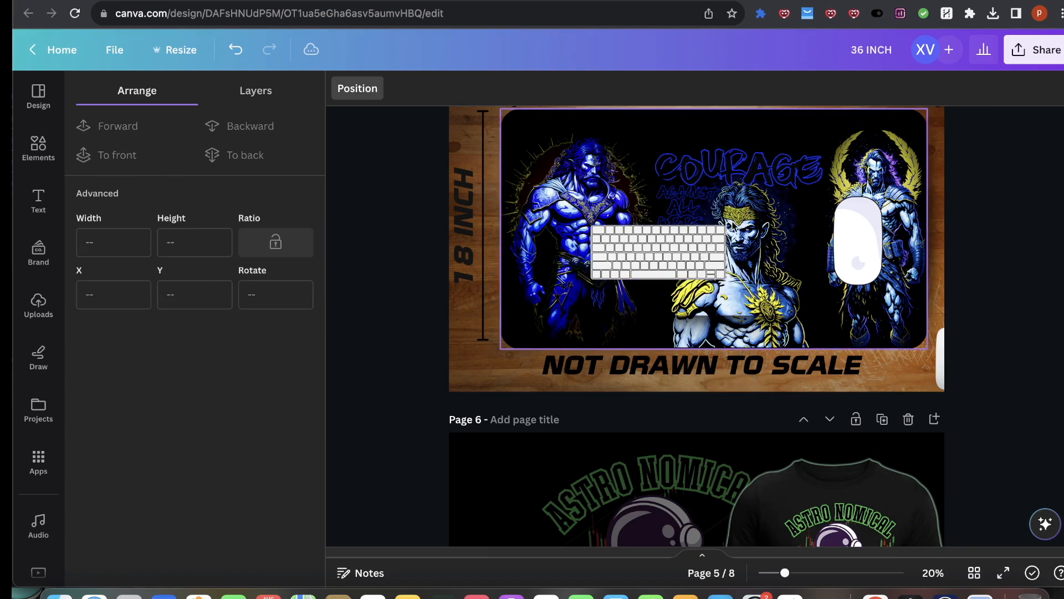
left_click(941, 363)
key("Delete")
Step: Shift the keyboard slightly up and shrink the mouse so both sit side by side on the mat
mouse_move(695, 245)
left_mouse_down()
mouse_move(682, 234)
mouse_move(698, 223)
left_mouse_up()
left_click(722, 352)
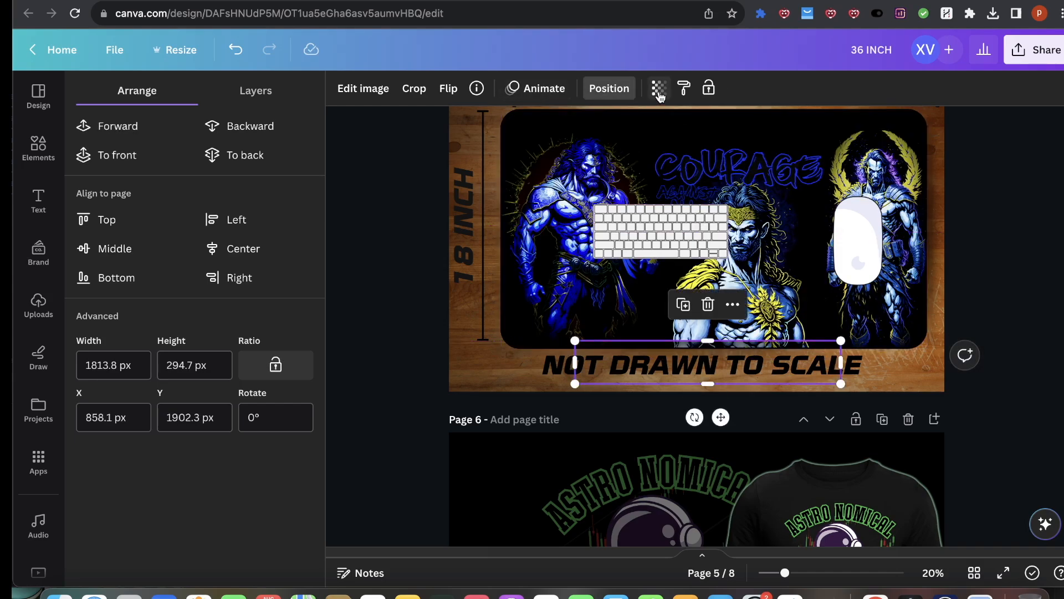
left_click(261, 153)
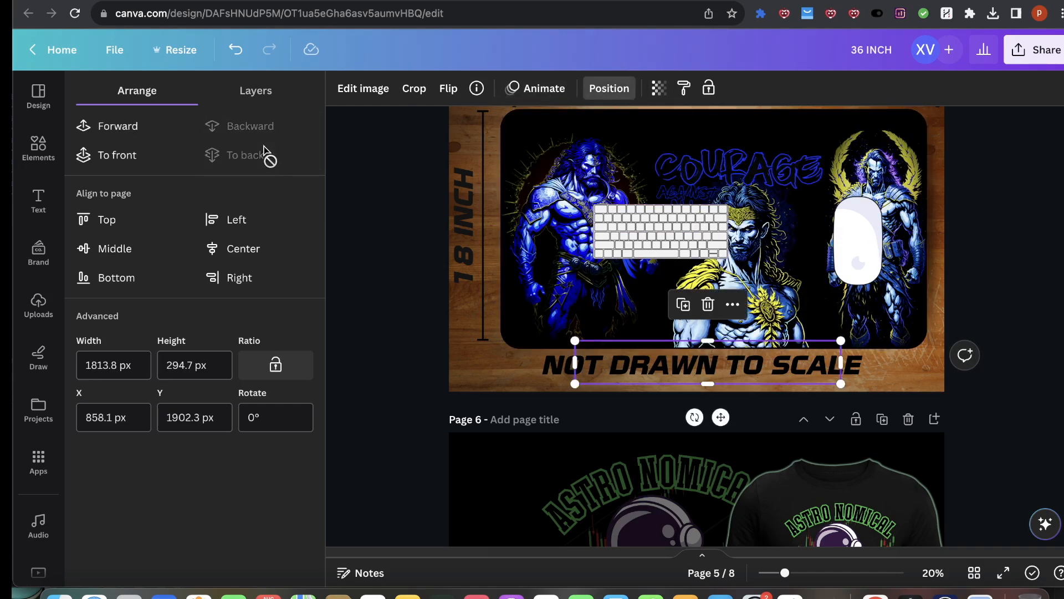
left_click(1011, 260)
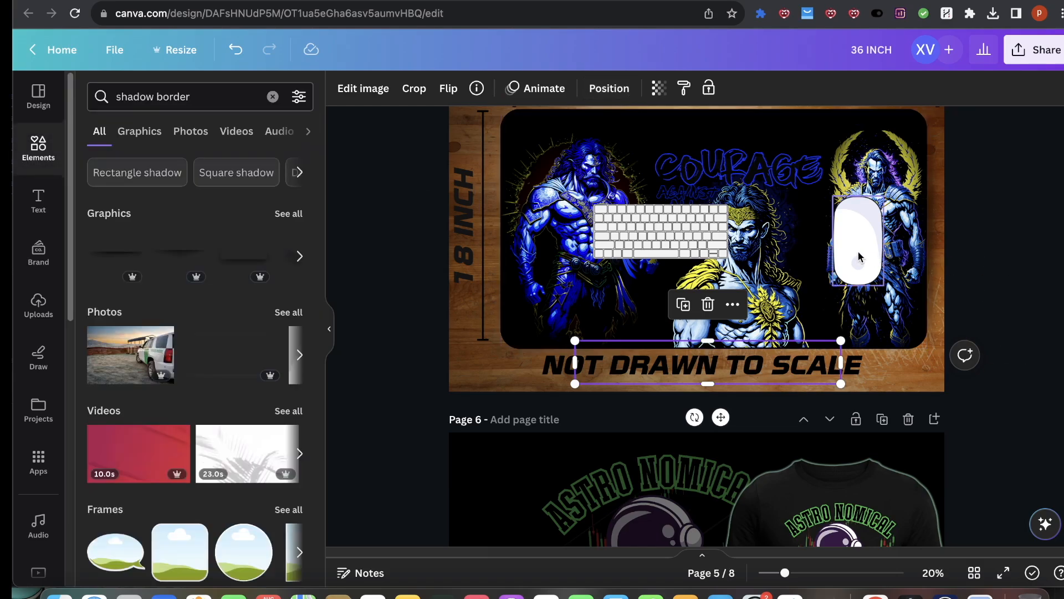
left_click(858, 256)
left_click_drag(884, 198, 817, 225)
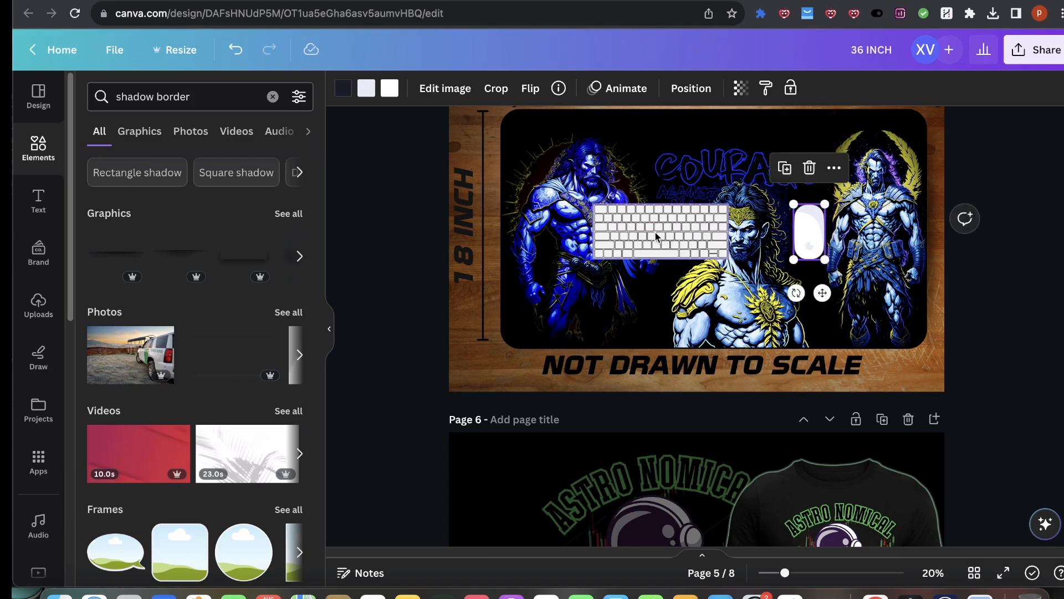
left_click_drag(655, 236, 663, 239)
left_click(1002, 302)
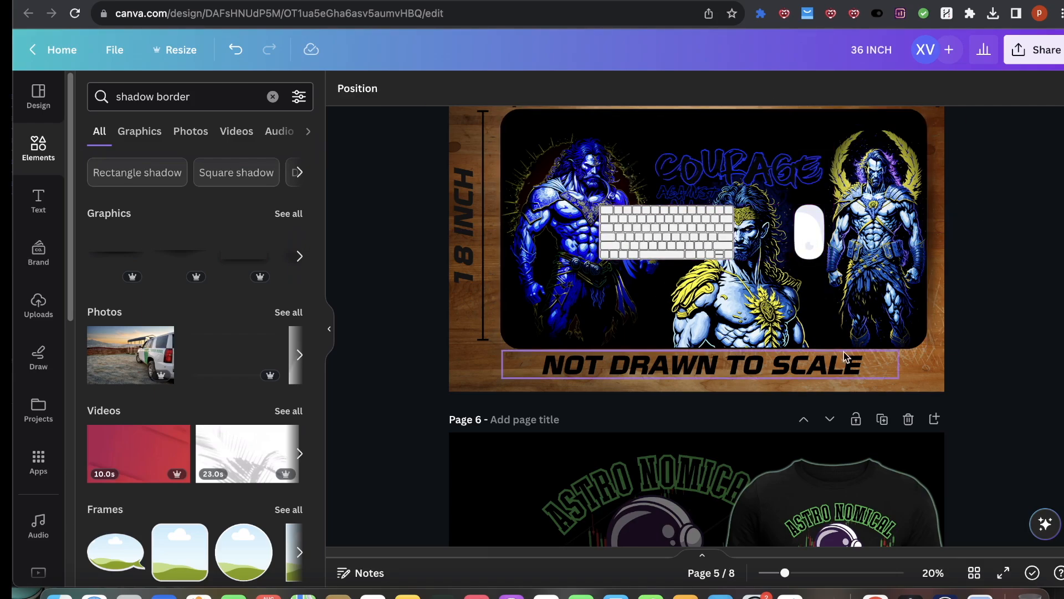
Step: Download pages 4 and 5 of the design as PNG files
scroll(656, 420, "up", 3)
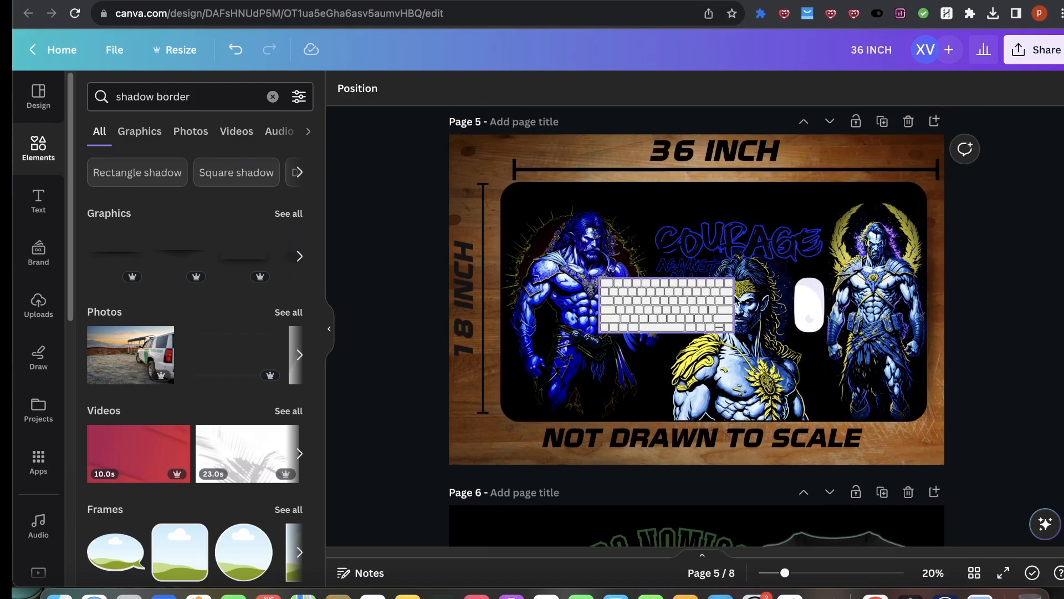
left_click(1032, 56)
left_click(851, 410)
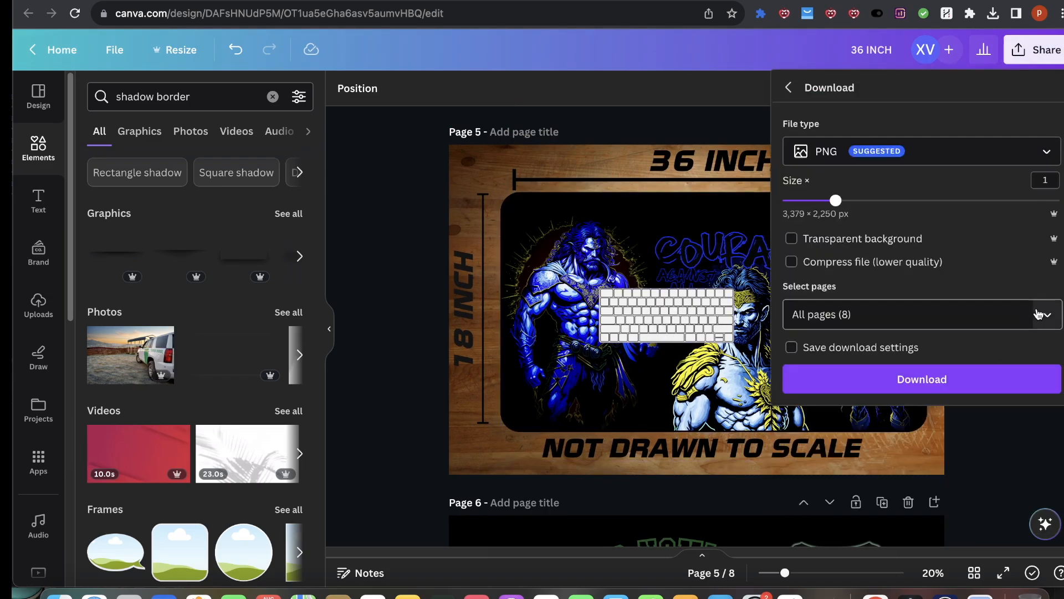
left_click(1038, 314)
left_click(1036, 354)
scroll(915, 421, "down", 5)
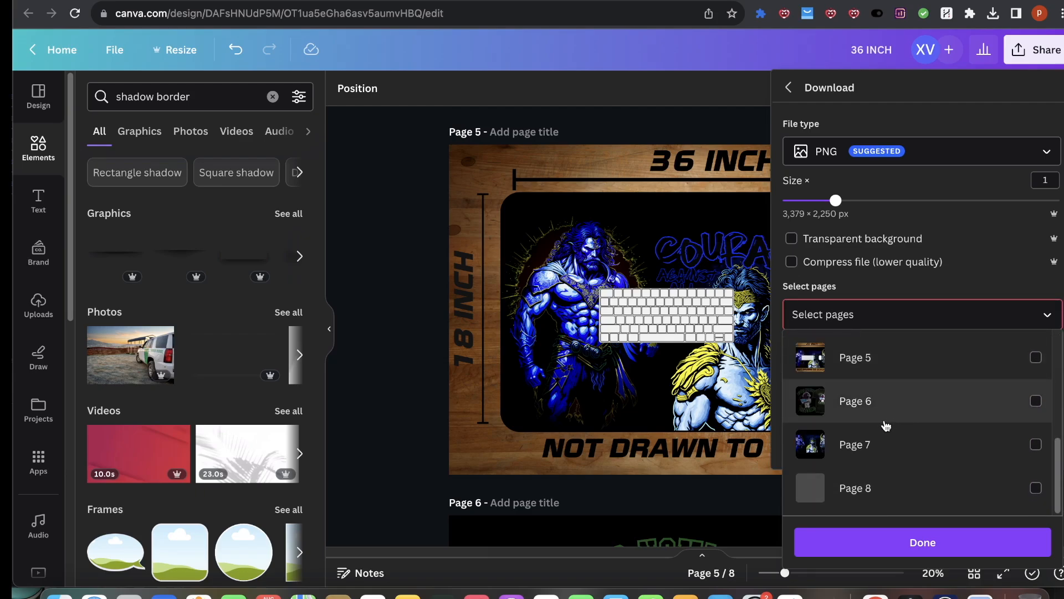
scroll(867, 400, "up", 1)
left_click(867, 371)
scroll(867, 388, "up", 1)
left_click(867, 353)
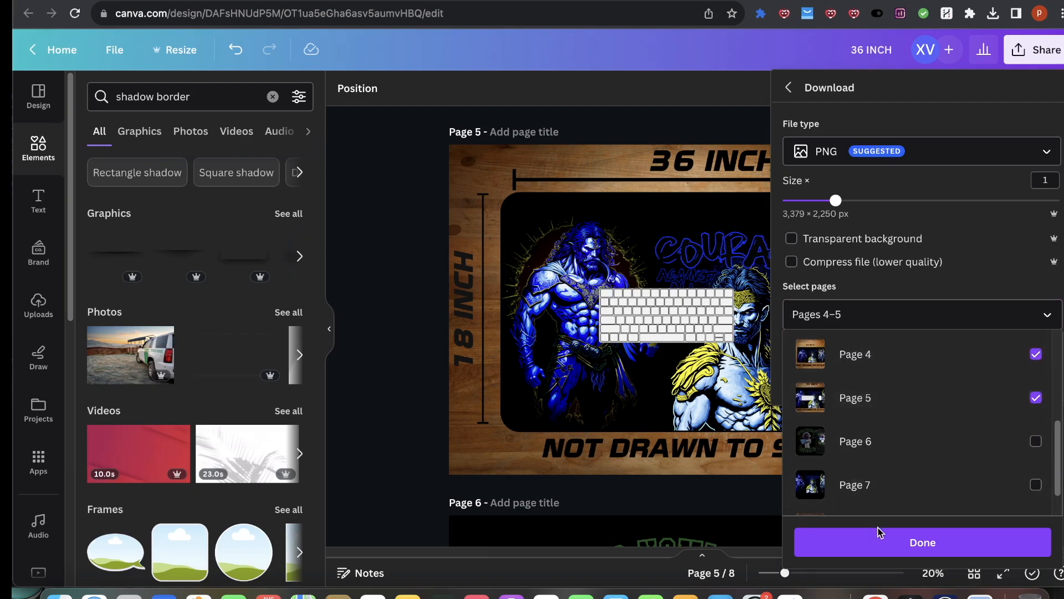
left_click(878, 544)
left_click(863, 378)
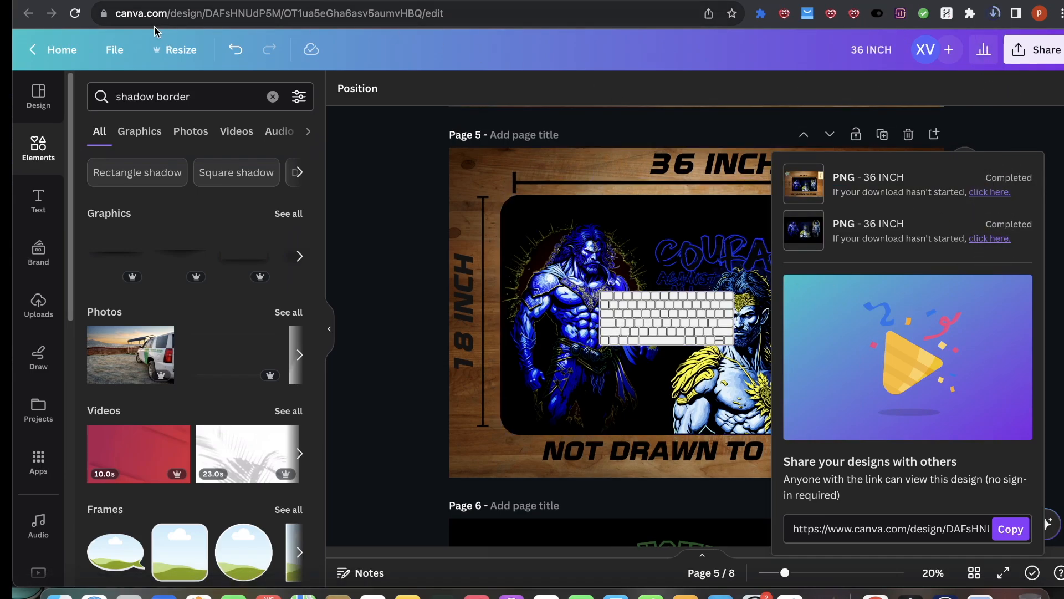
Step: Switch to the Sellfy product editor and upload the unzipped mockup images to the product preview
key("ctrl+Tab")
key("ctrl+Tab")
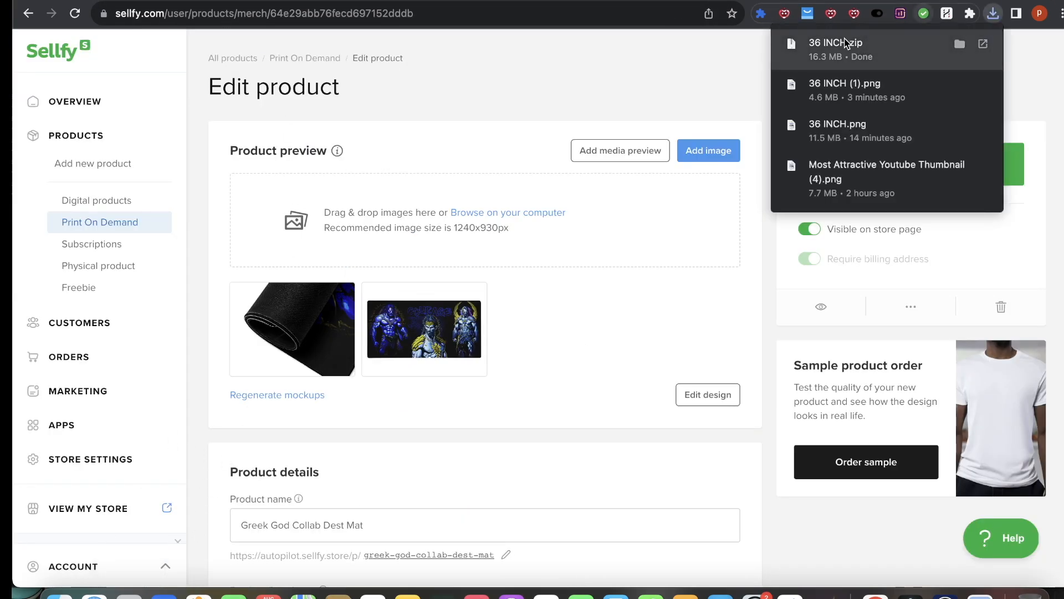
left_click(978, 49)
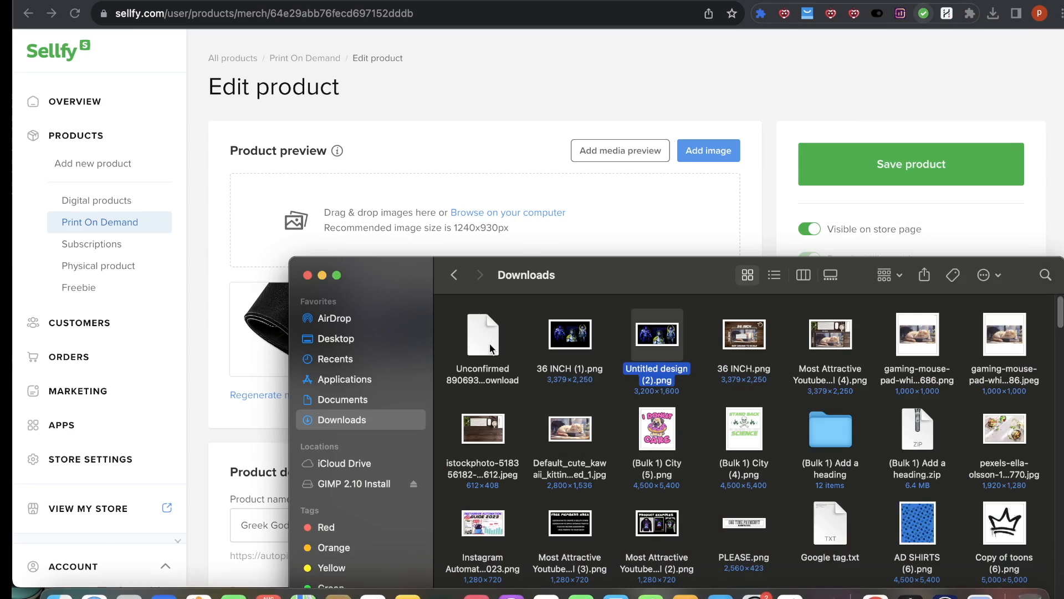
double_click(490, 348)
left_click_drag(629, 325, 382, 199)
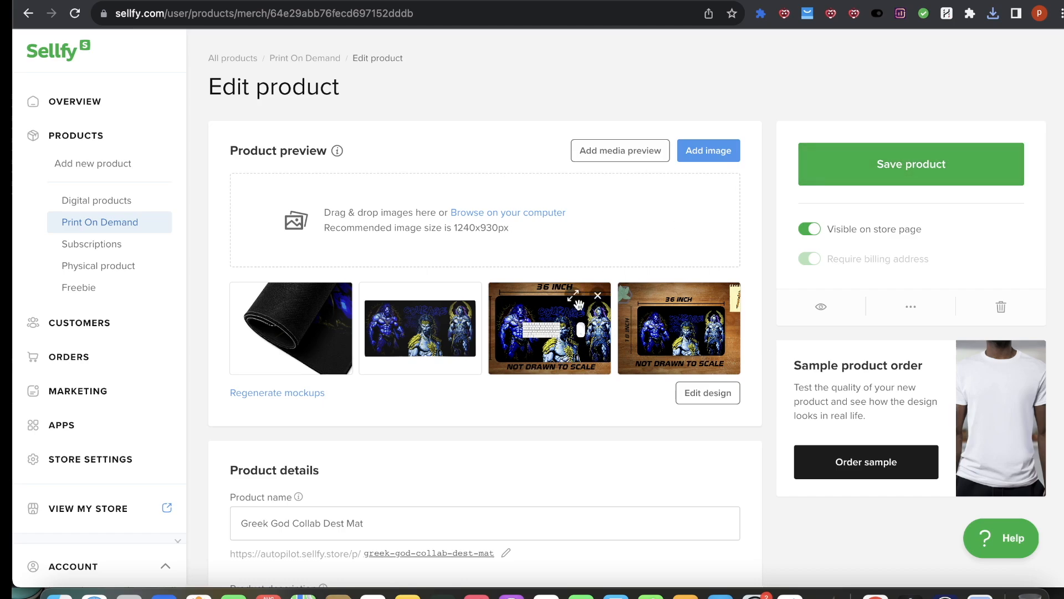
Step: Reorder the product preview images, moving the new wooden-desk mockup to the first position
mouse_move(554, 314)
left_mouse_down()
mouse_move(303, 314)
mouse_move(556, 314)
left_mouse_up()
left_click_drag(693, 300, 318, 306)
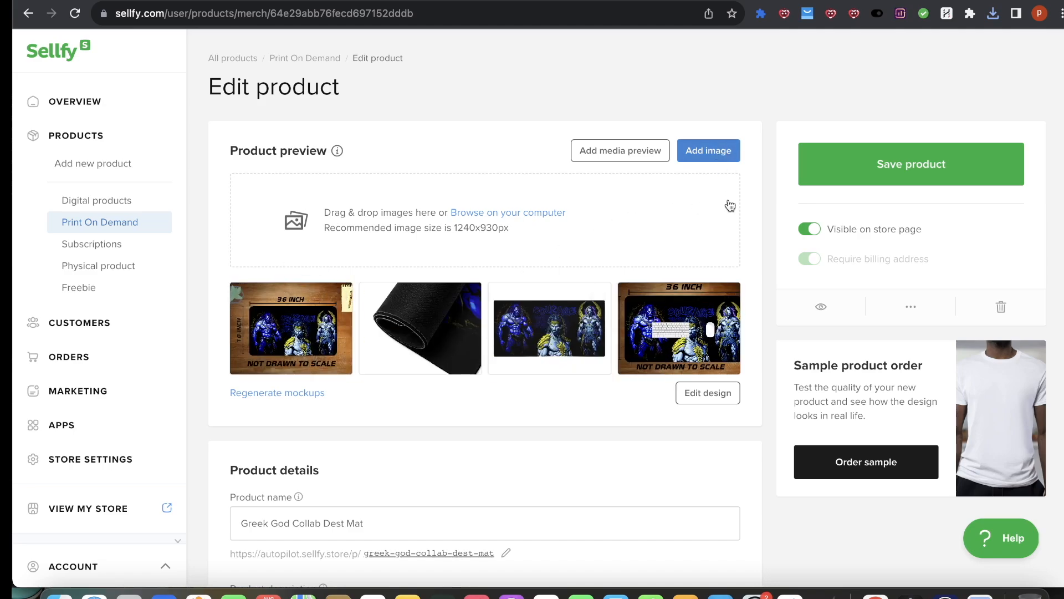
scroll(95, 524, "down", 3)
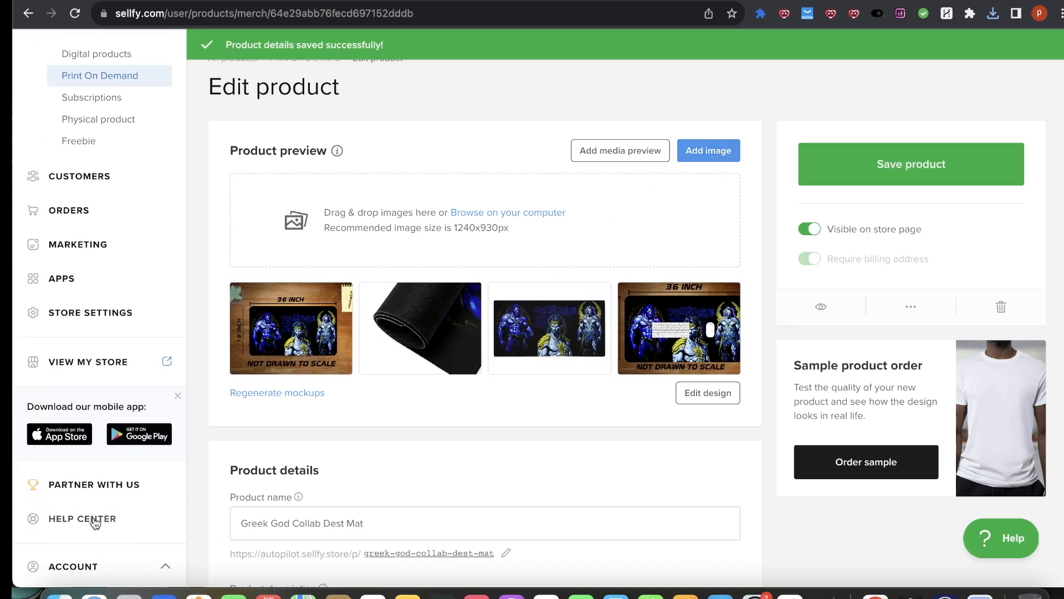
Step: Open the store and browse the Greek God Collab Dest Mat product page and its preview images
left_click(170, 362)
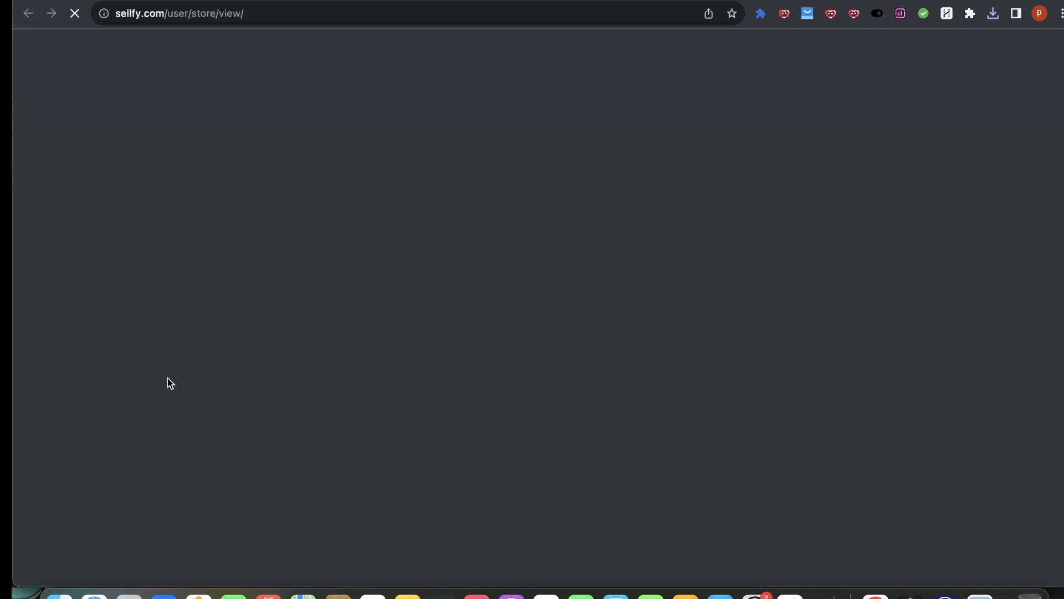
scroll(404, 422, "down", 7)
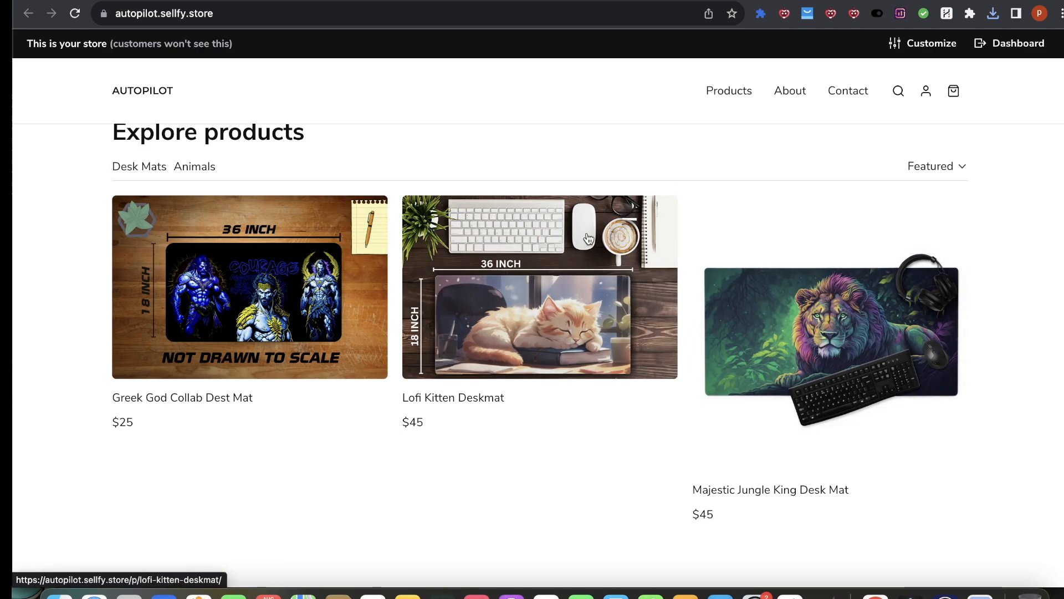
scroll(567, 258, "up", 3)
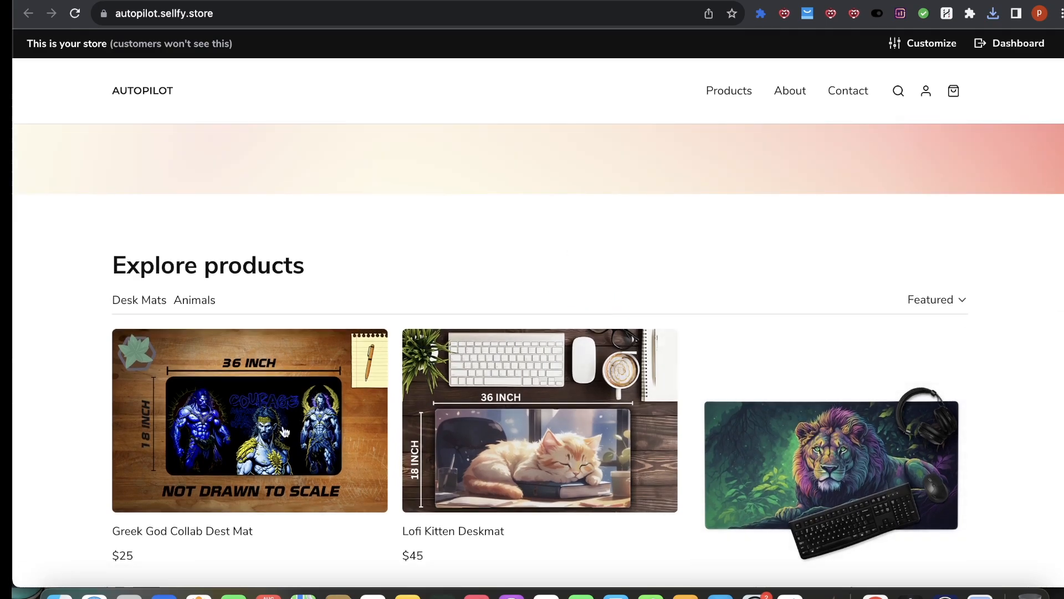
left_click(235, 401)
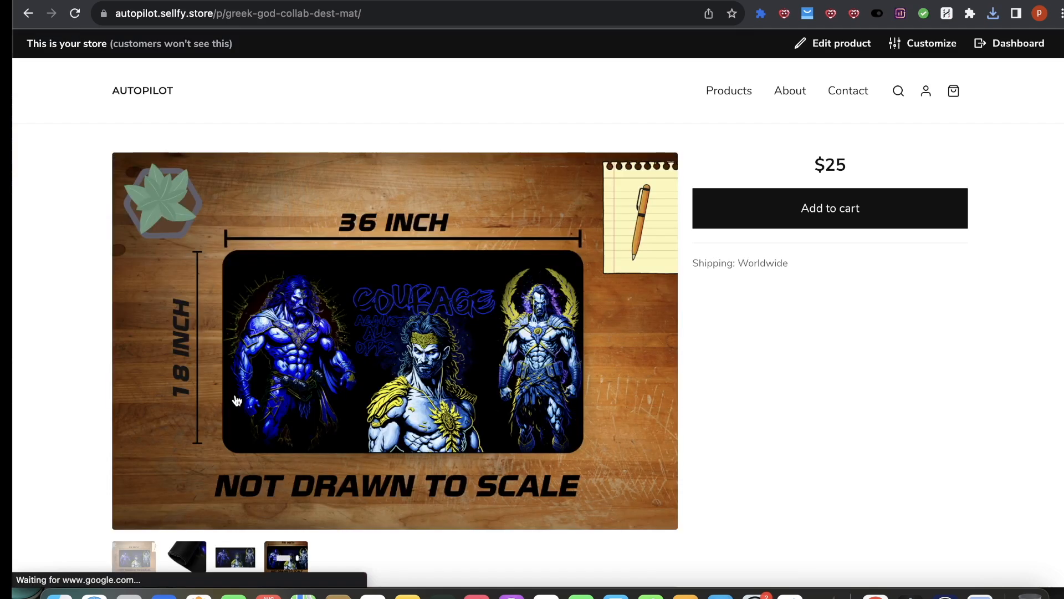
scroll(363, 452, "down", 3)
scroll(363, 453, "up", 2)
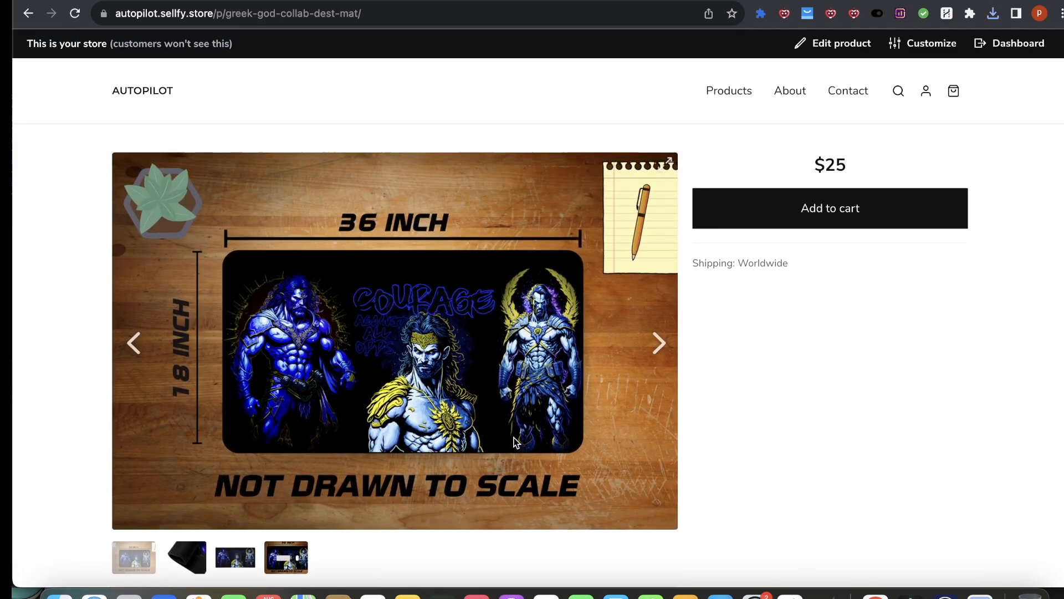
scroll(482, 397, "down", 1)
left_click(281, 537)
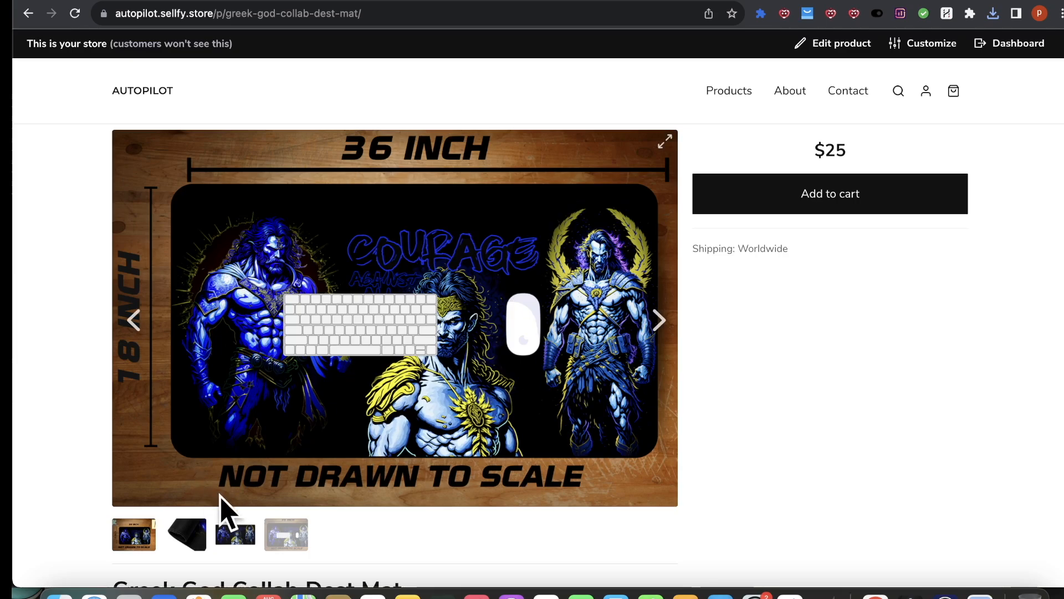
left_click(235, 534)
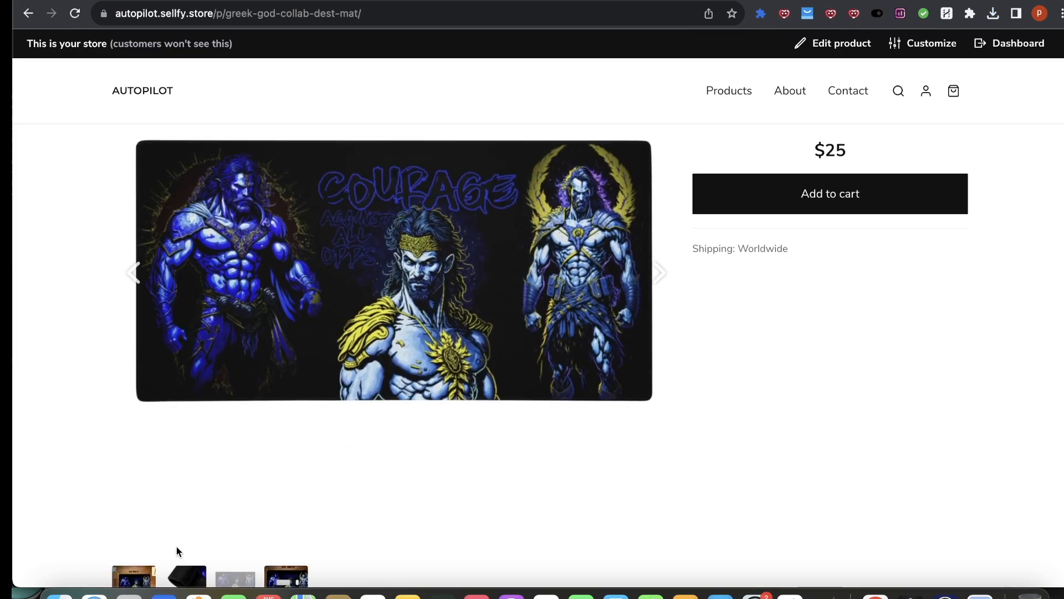
left_click(133, 575)
scroll(284, 412, "down", 4)
scroll(285, 413, "up", 3)
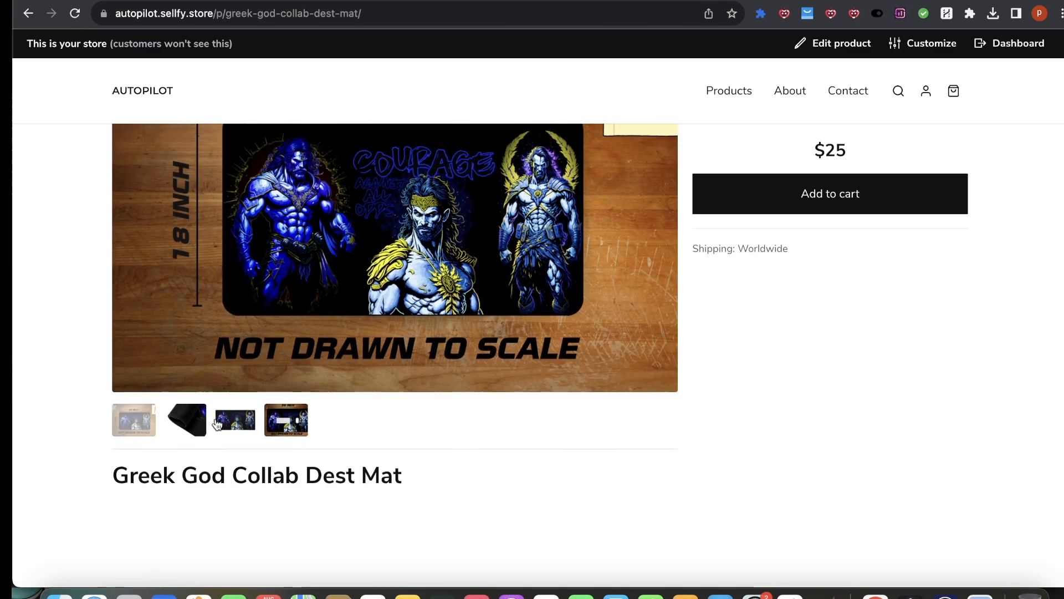
left_click(238, 556)
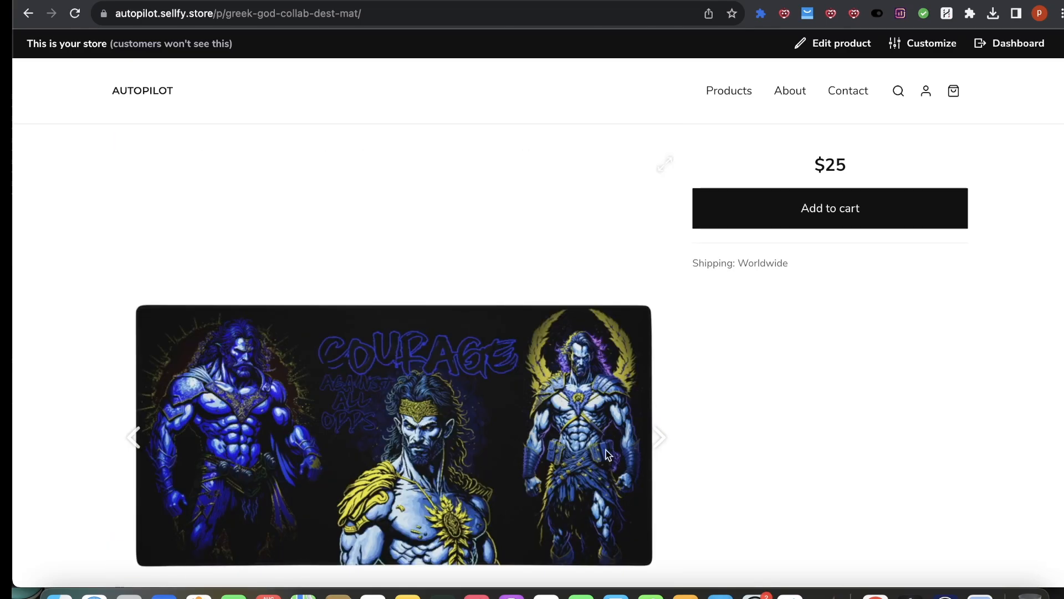
scroll(667, 397, "down", 3)
scroll(533, 397, "up", 3)
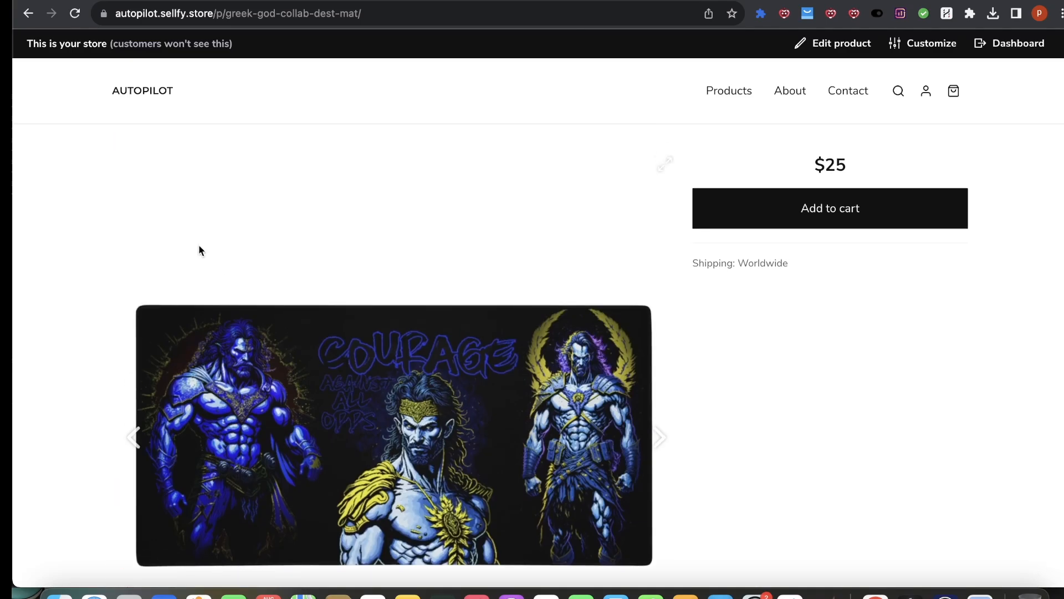
Step: Return to the product editor and review its description, price and variant settings
left_click(125, 1)
scroll(380, 498, "down", 8)
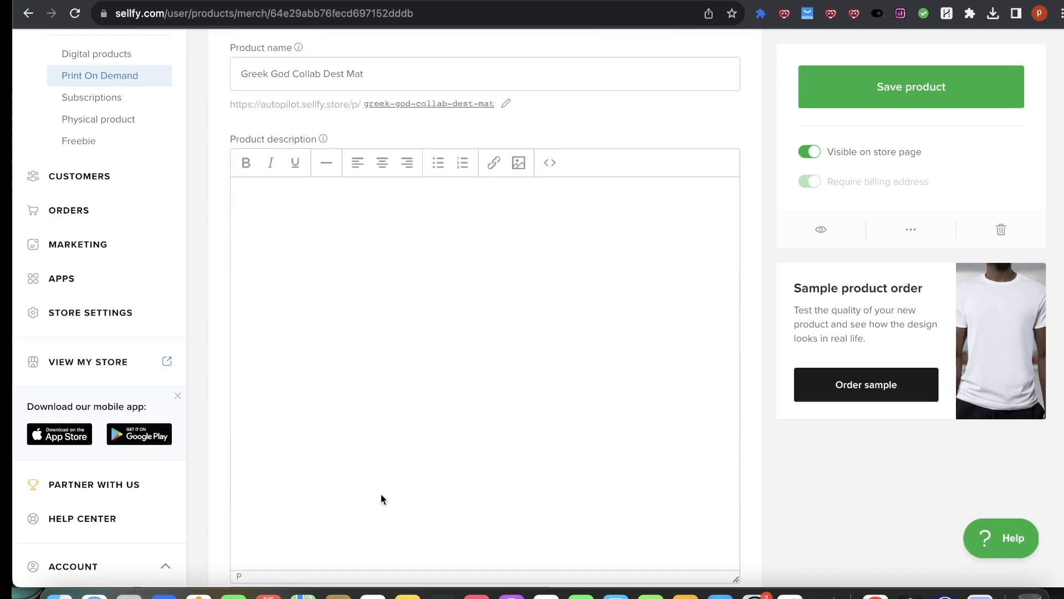
scroll(382, 340, "down", 15)
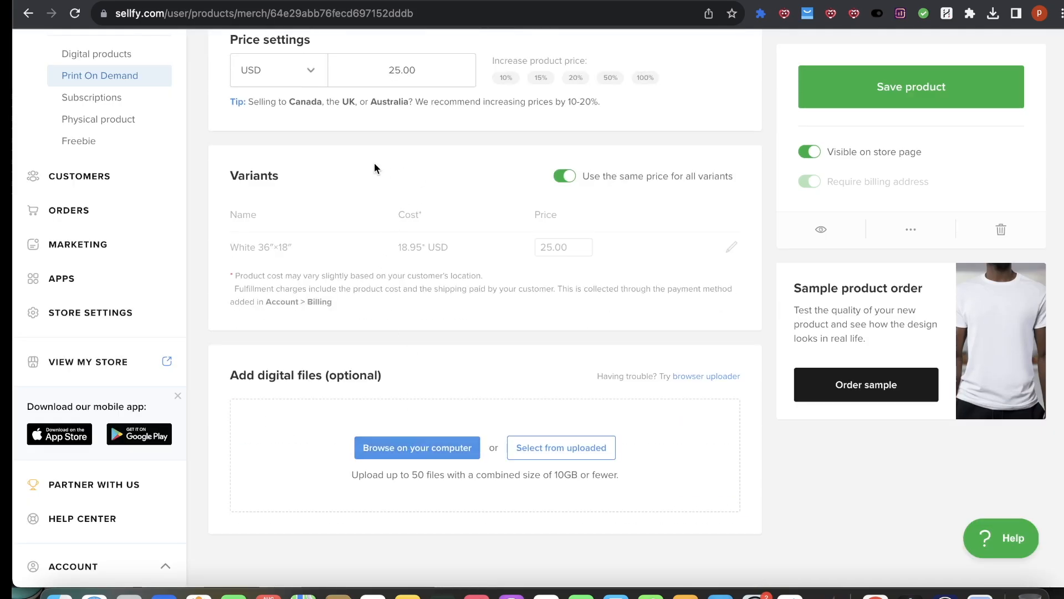
Step: Set the product price to 45 USD and save the product
left_click(407, 70)
key("Delete")
type("4")
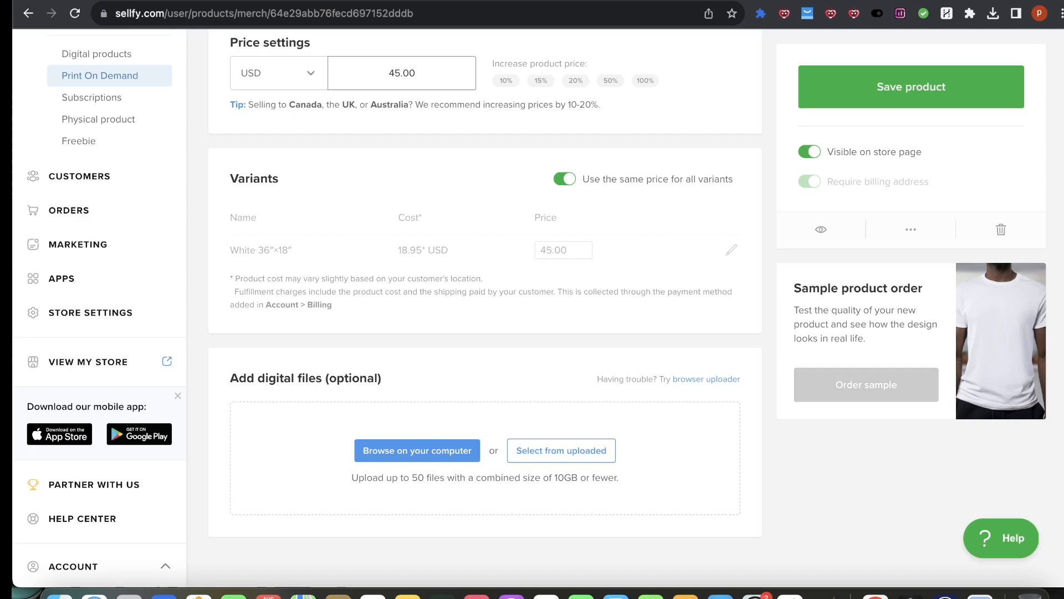
left_click(912, 86)
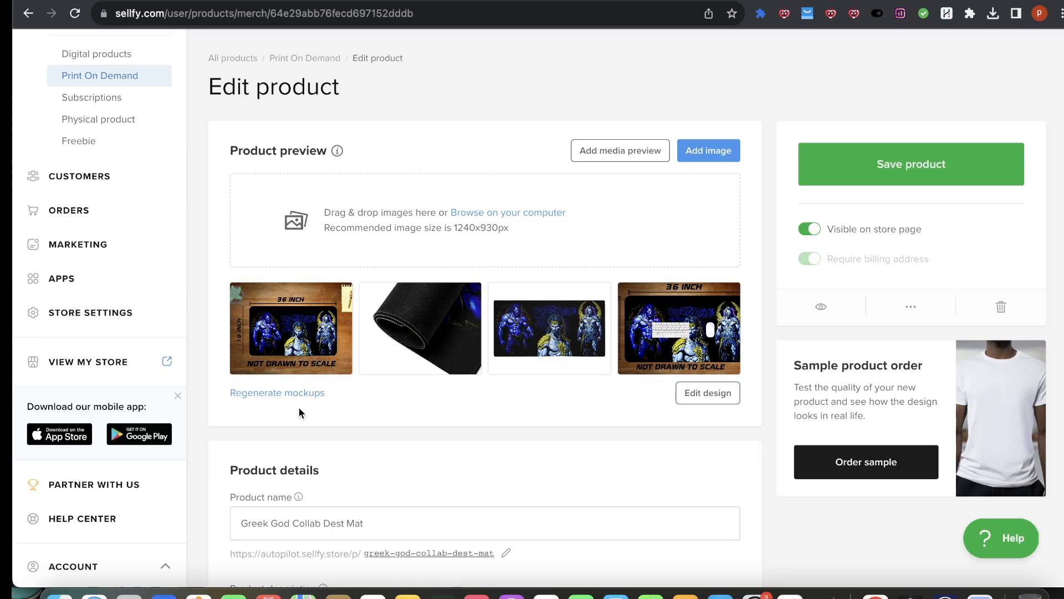
left_click(909, 166)
mouse_move(510, 371)
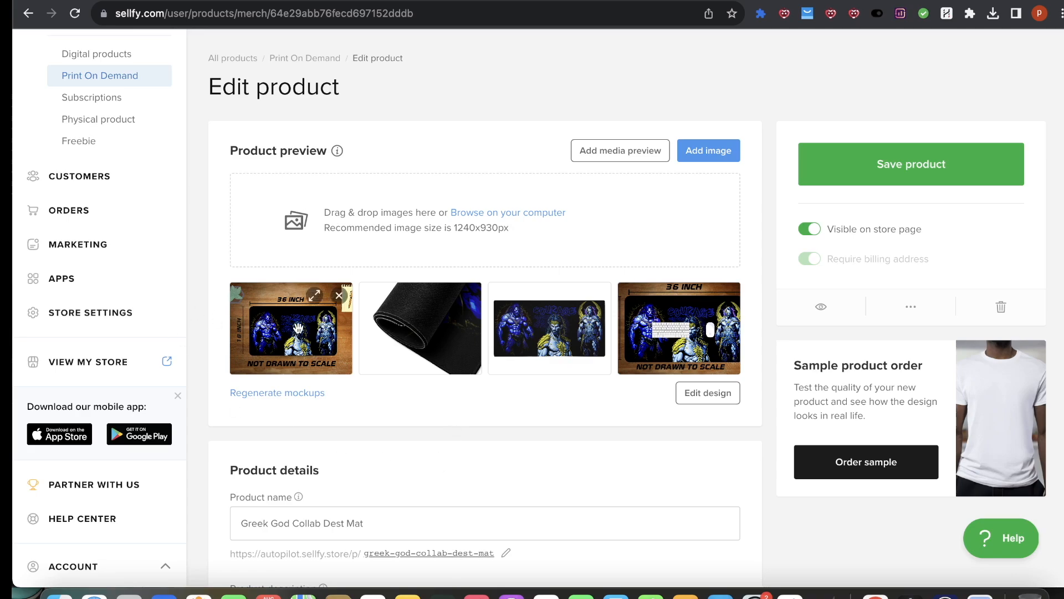
Step: Open the live store and browse the product listings to check the new desk mat and its price
scroll(78, 201, "up", 3)
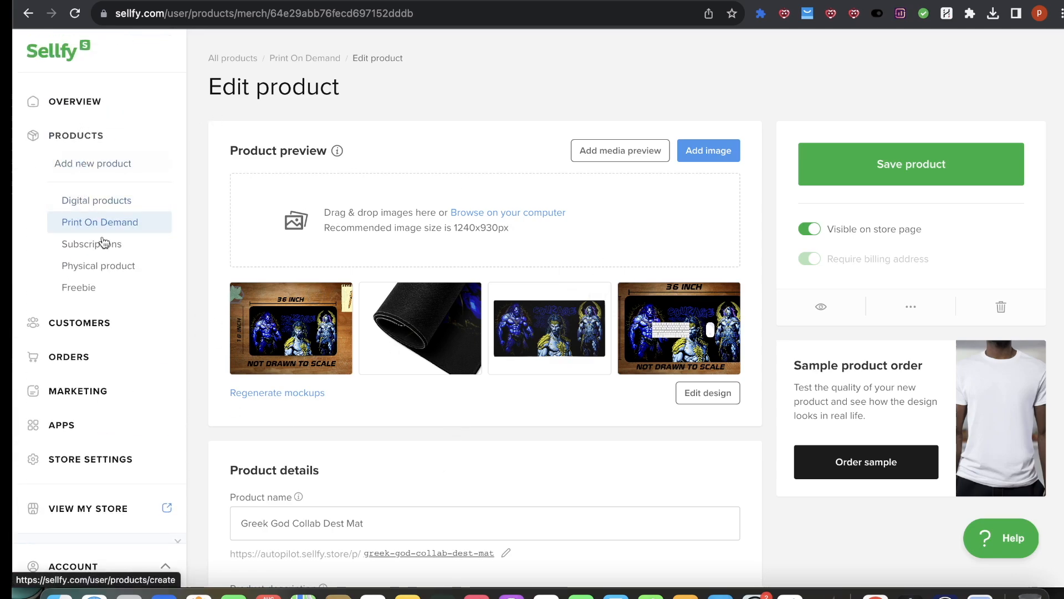
scroll(97, 205, "down", 3)
left_click(170, 361)
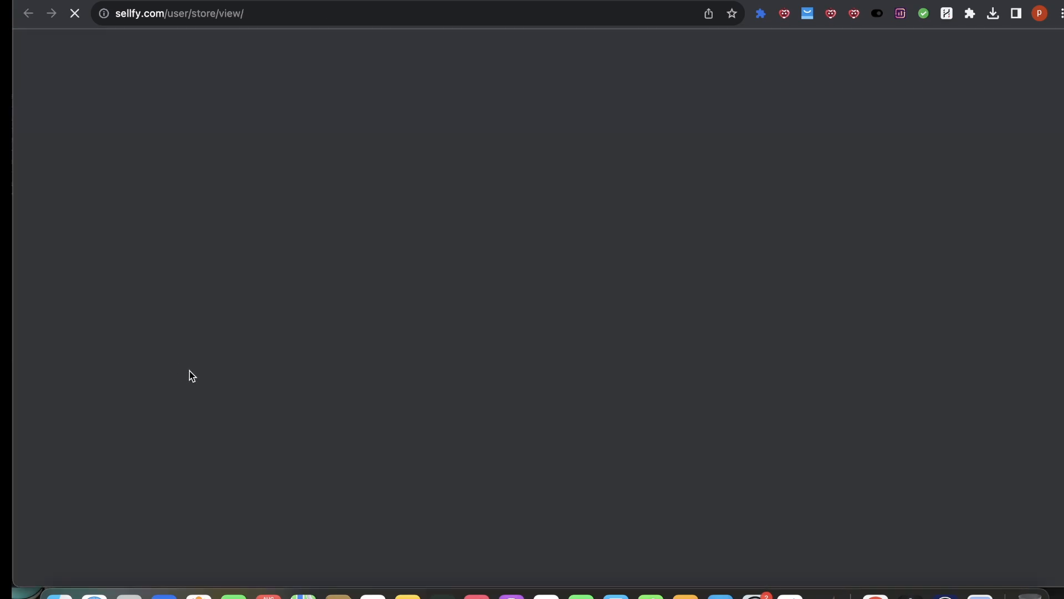
scroll(610, 310, "down", 10)
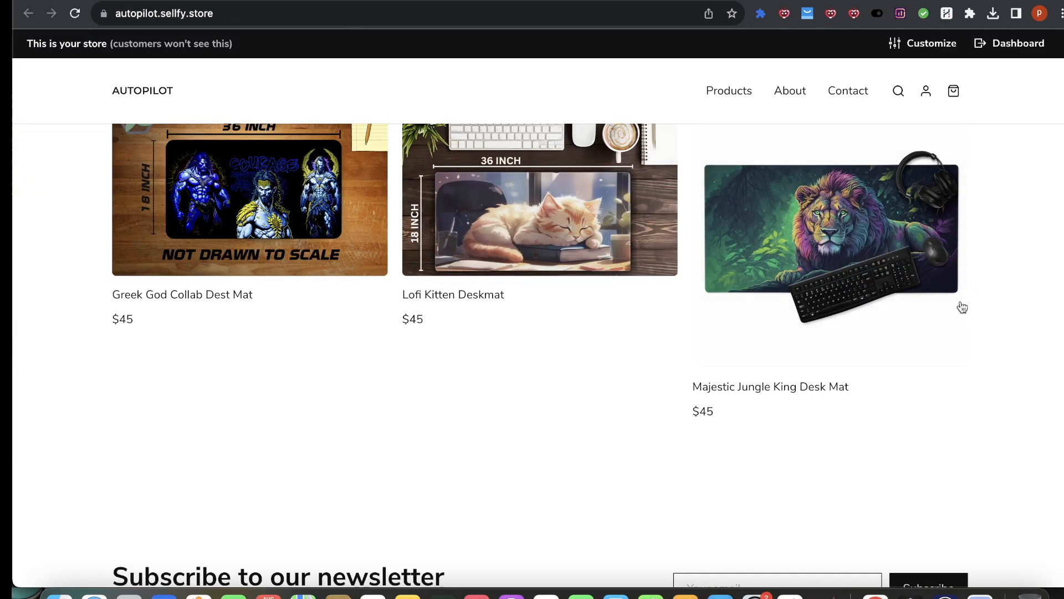
scroll(914, 277, "up", 1)
scroll(788, 176, "up", 5)
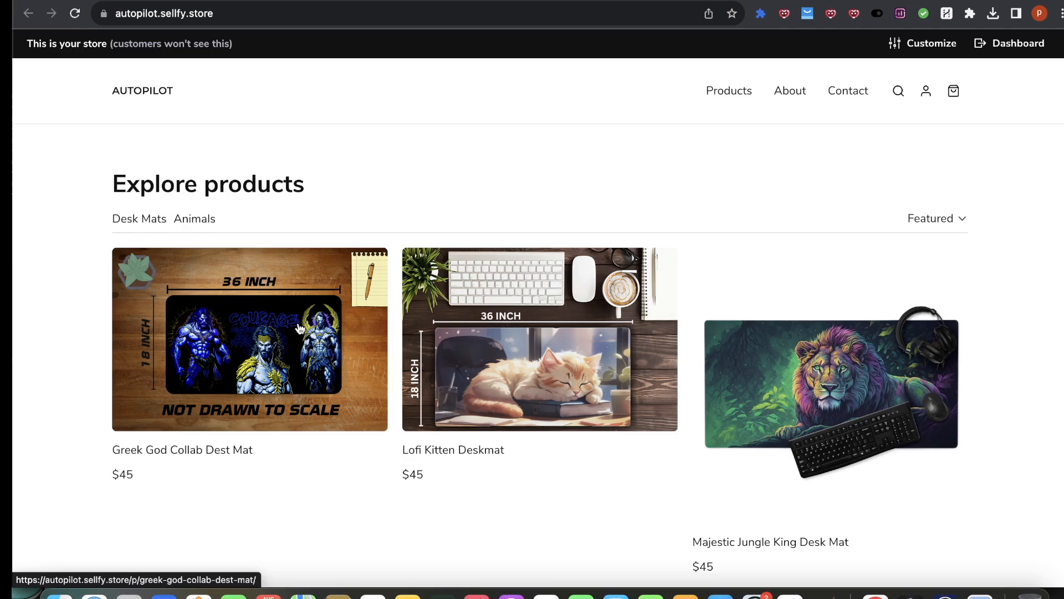
left_click(945, 594)
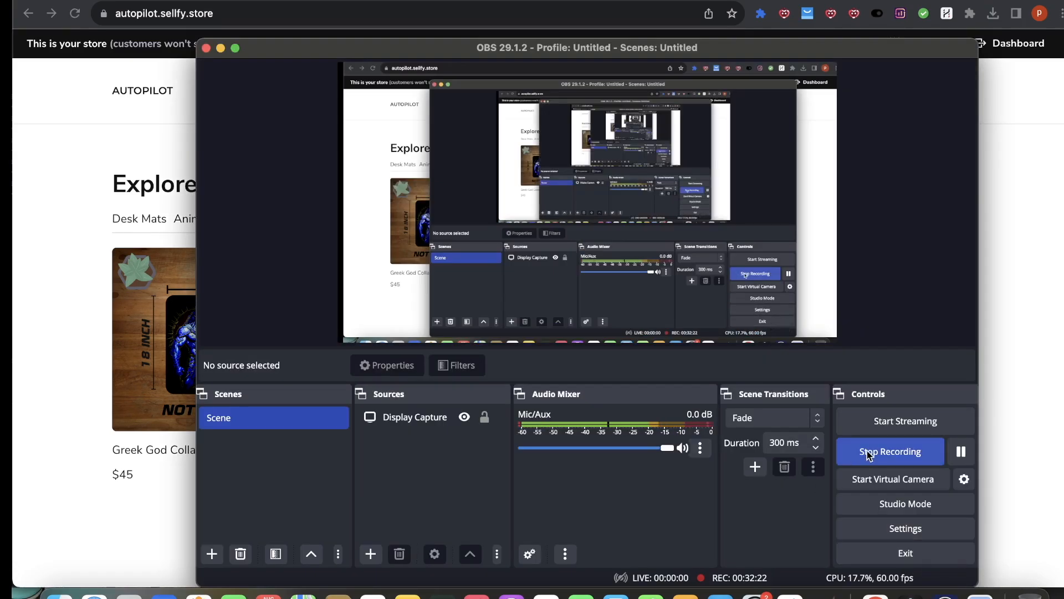